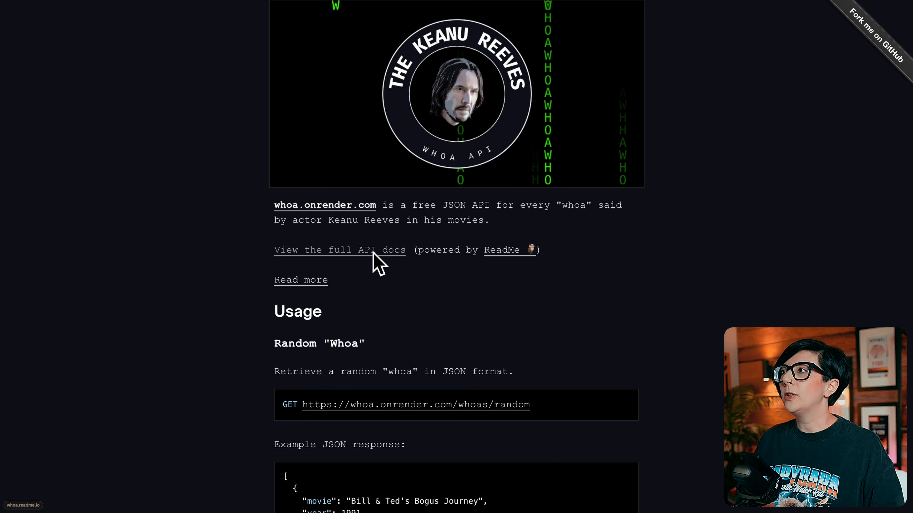
Step: Open the full Whoa API documentation and look through its whoa and metadata endpoints
left_click(373, 252)
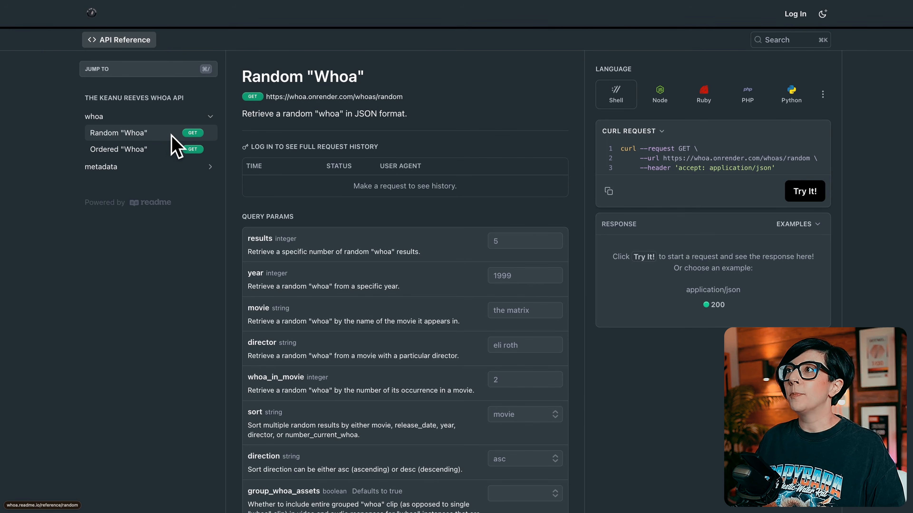
left_click(159, 166)
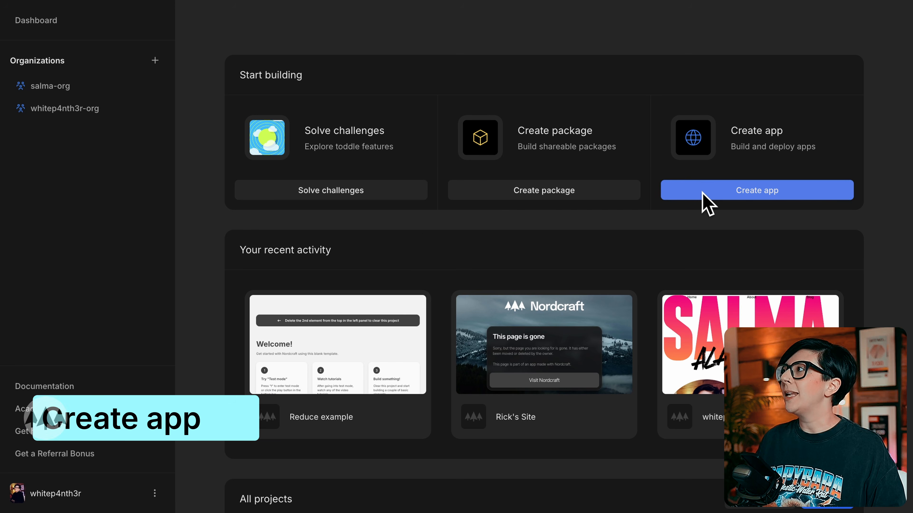
Step: Create a public app from the Blank template and delete its just-delete-this placeholder element
left_click(704, 200)
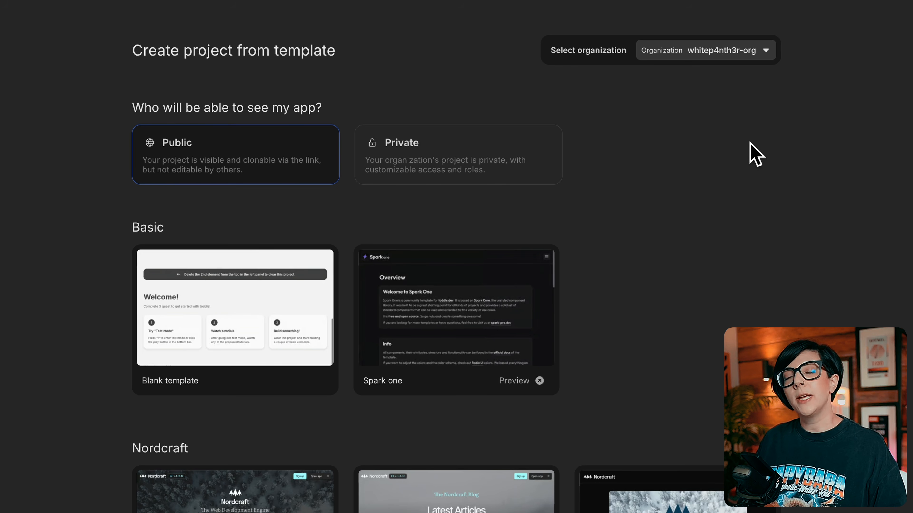
mouse_move(265, 326)
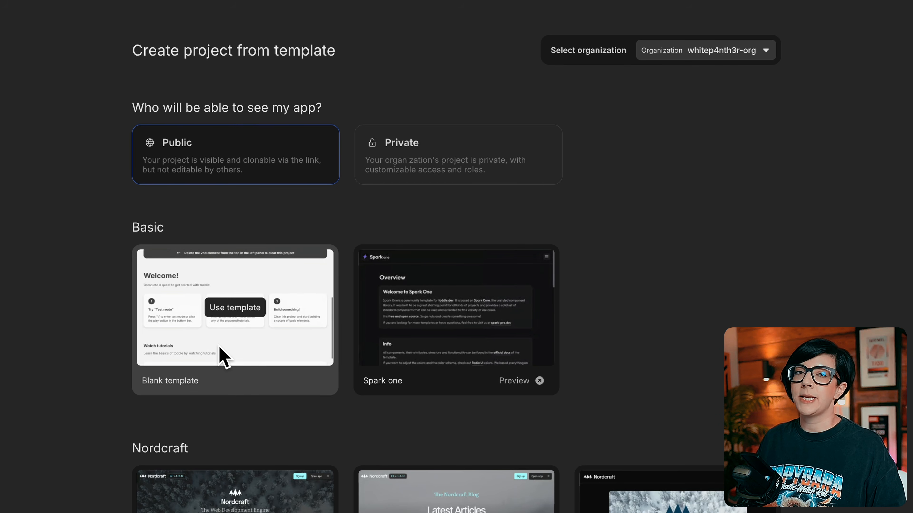
left_click(219, 347)
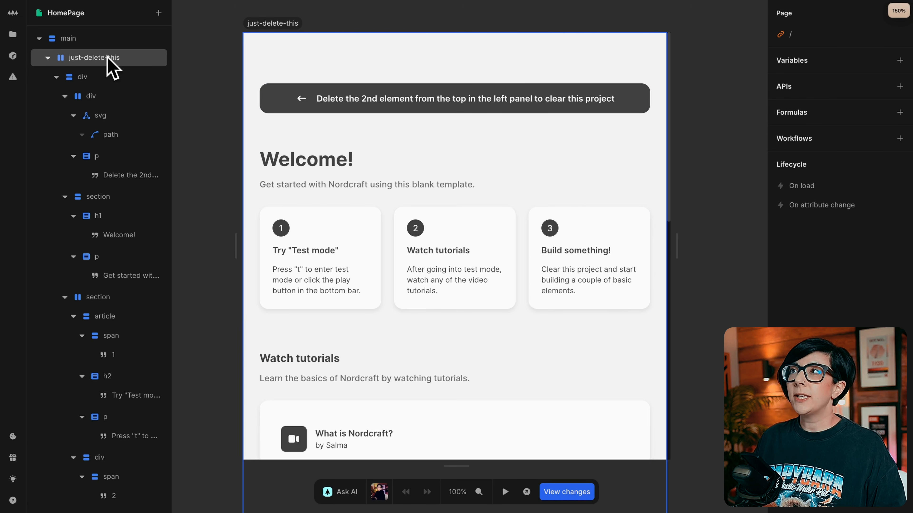
left_click(108, 57)
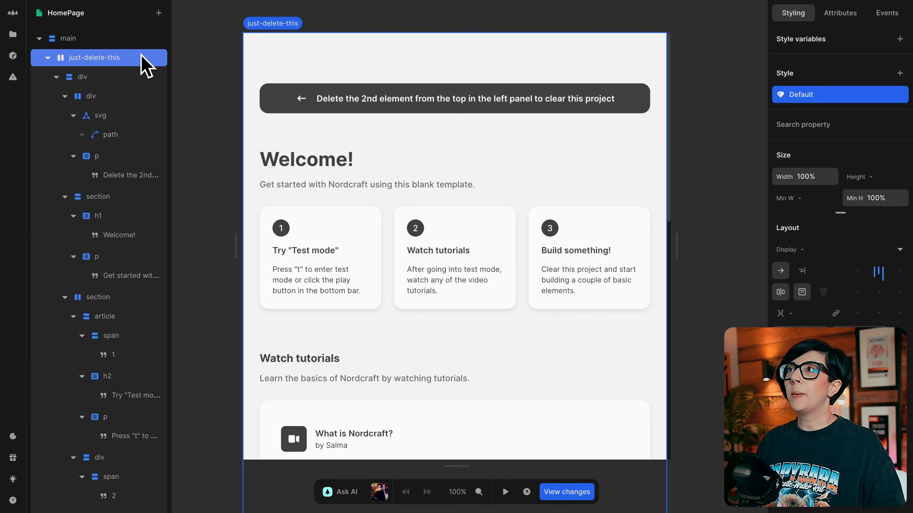
key("Delete")
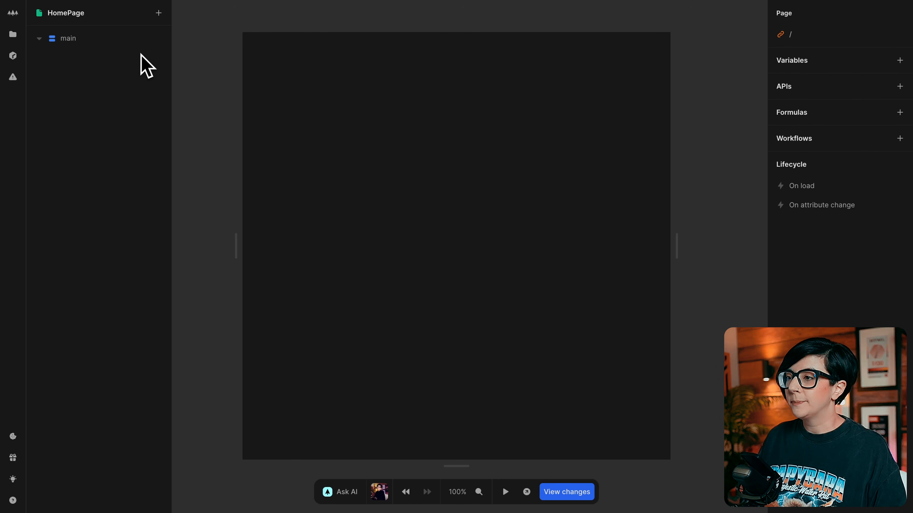
Step: Set the main element's width to 100% and its maximum width to 600px
left_click(124, 41)
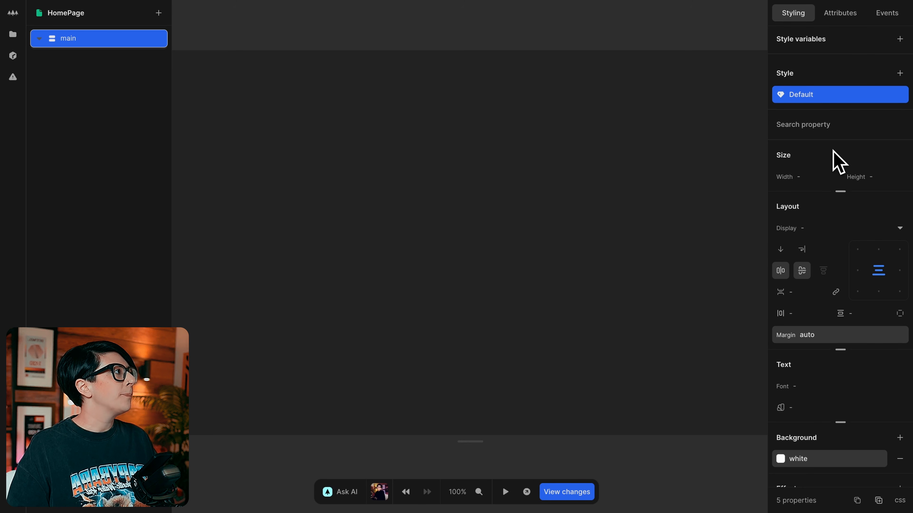
left_click(816, 176)
type("100%")
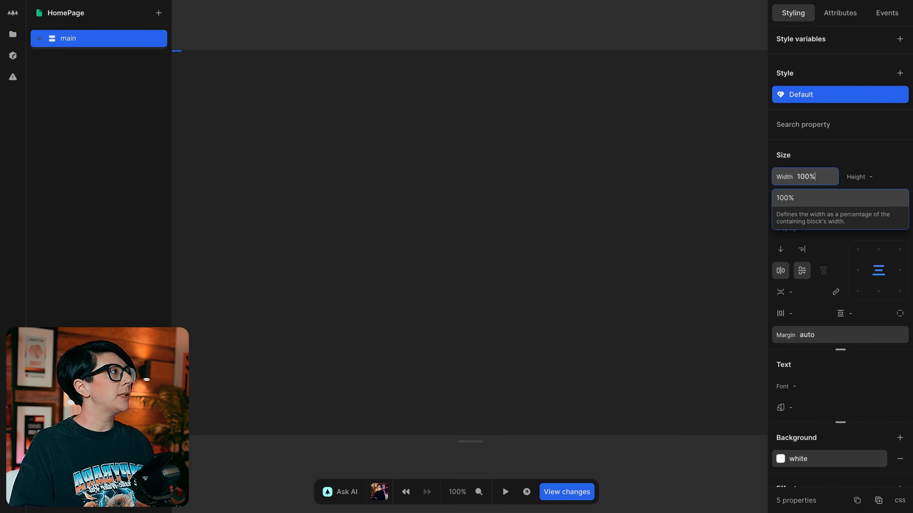
key("Return")
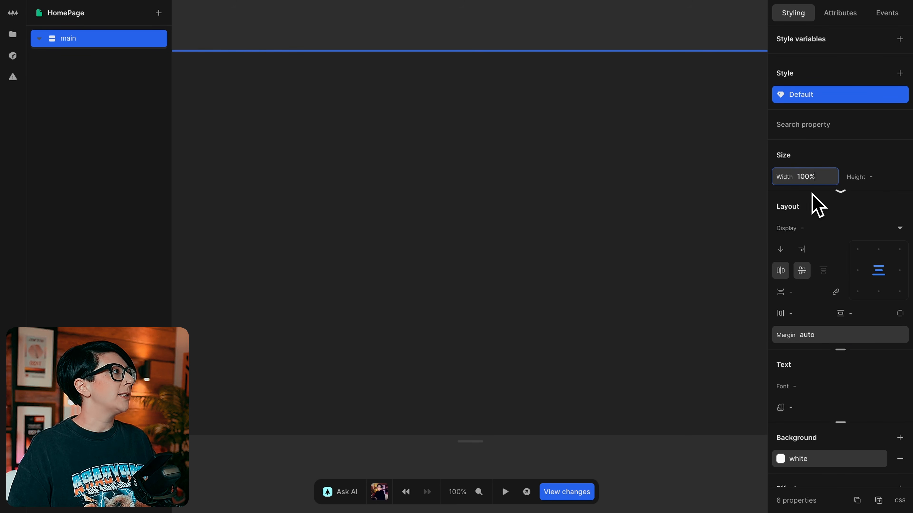
left_click(840, 191)
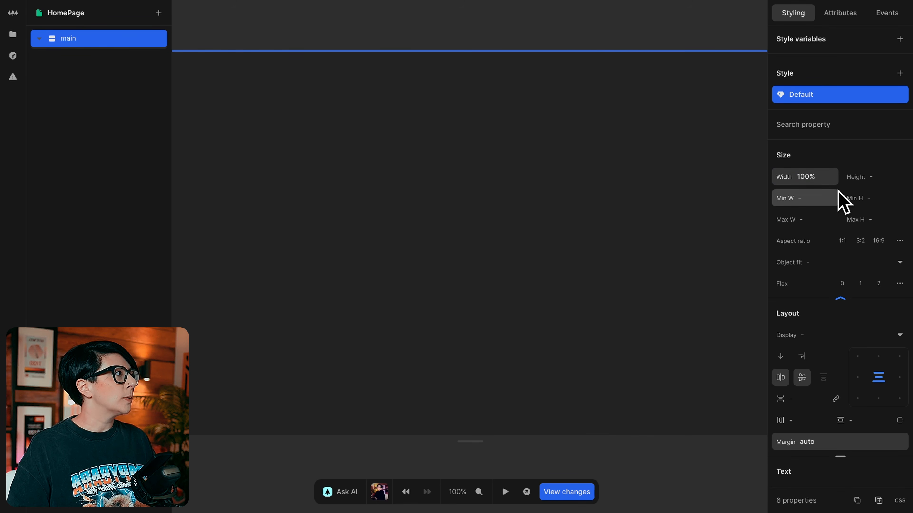
left_click(821, 217)
type("600px")
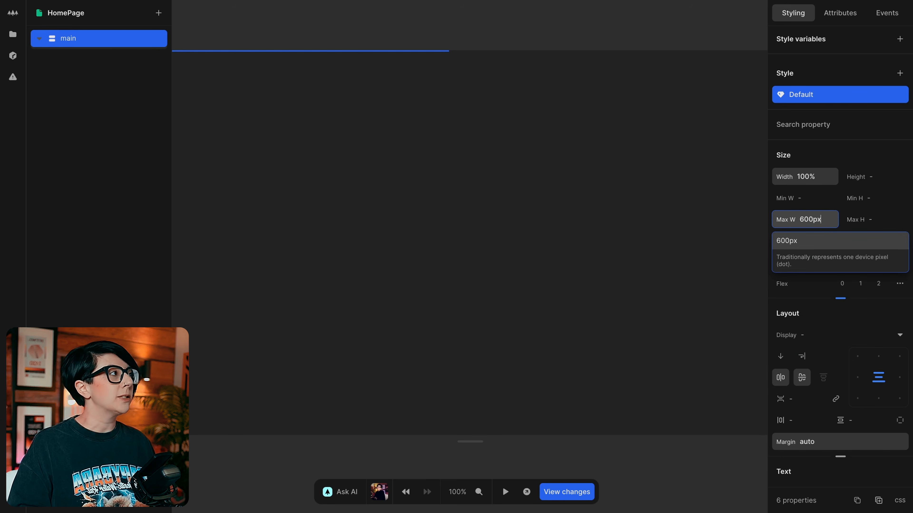
key("Return")
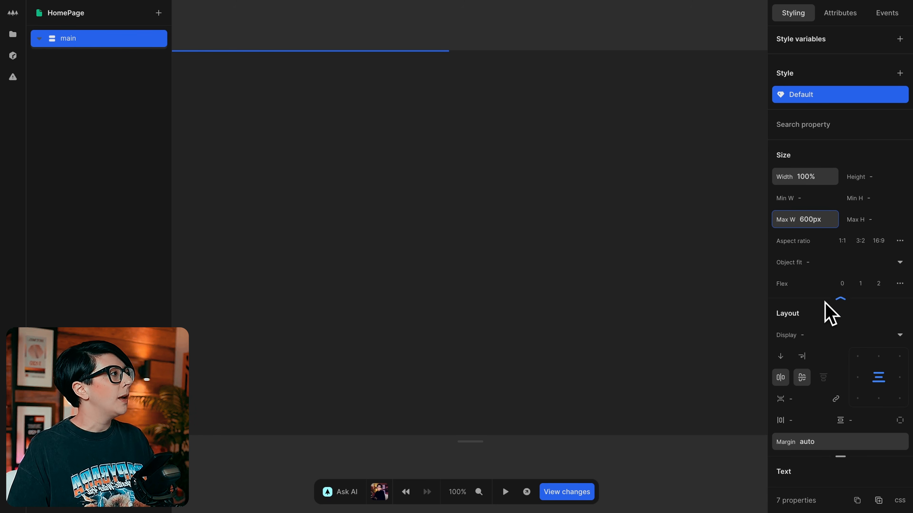
Step: Set the main element's display to flex with a gap of 2rem
left_click(831, 336)
left_click(814, 371)
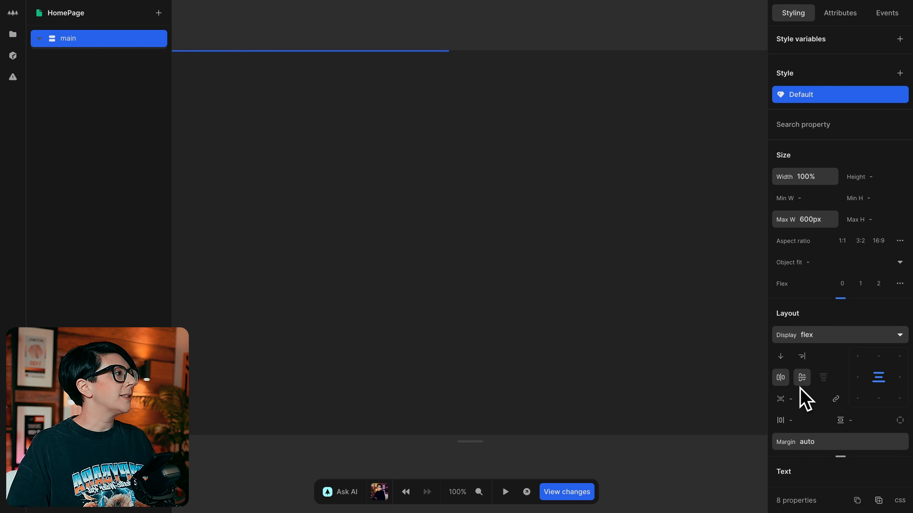
left_click(803, 398)
type("2")
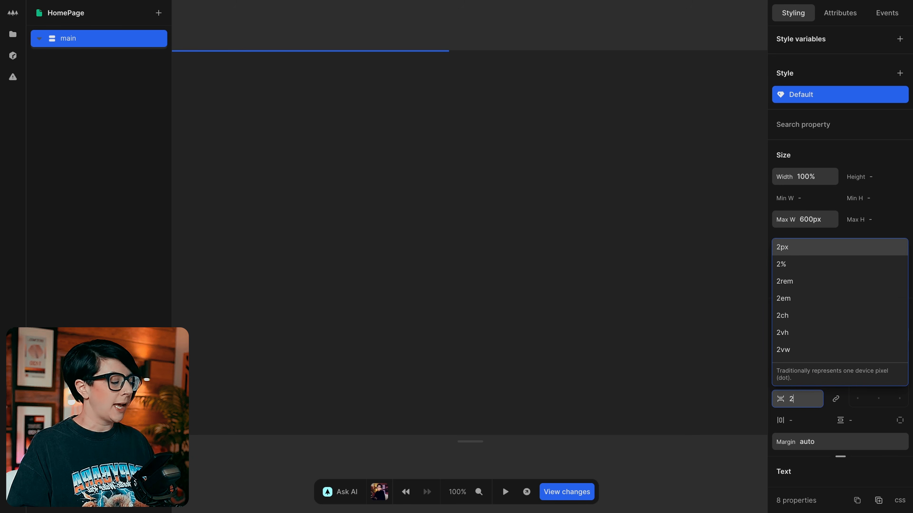
type("rem")
key("Return")
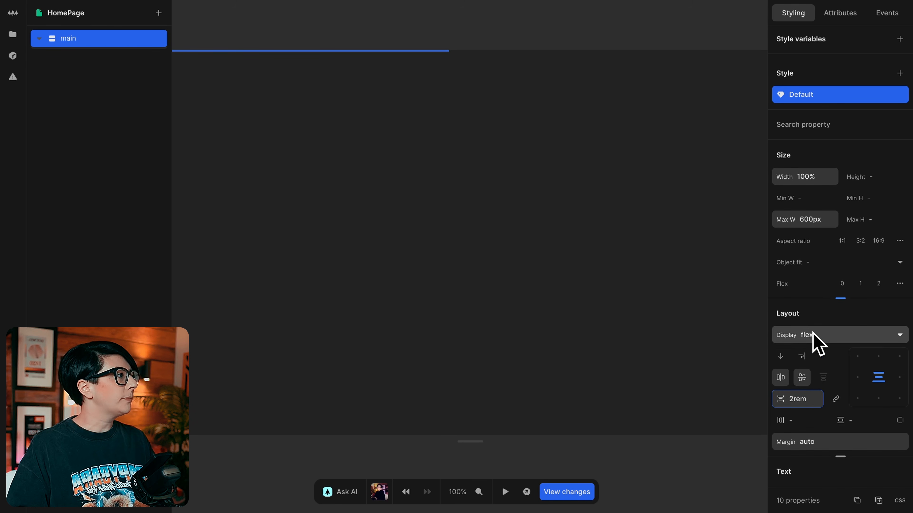
Step: Set the main element's left margin to auto and its top margin to 3rem
scroll(816, 338, "down", 2)
left_click(834, 392)
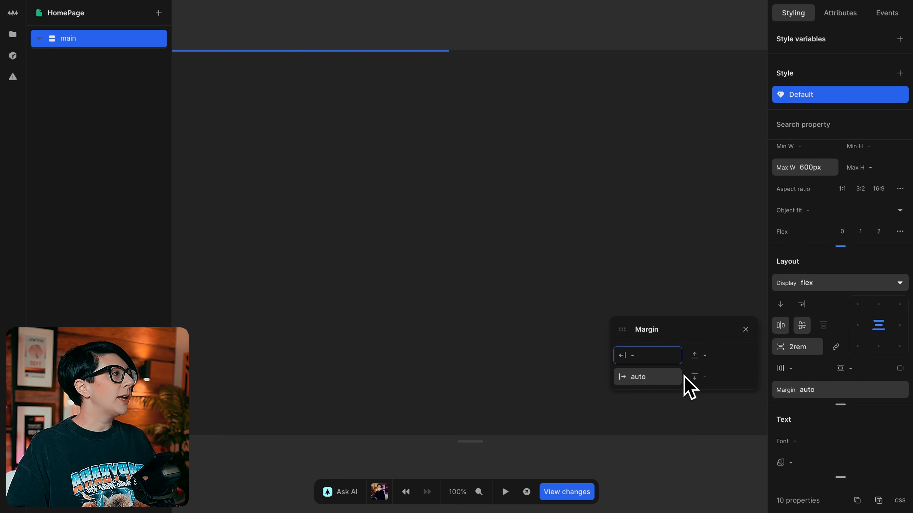
type("auto")
key("Return")
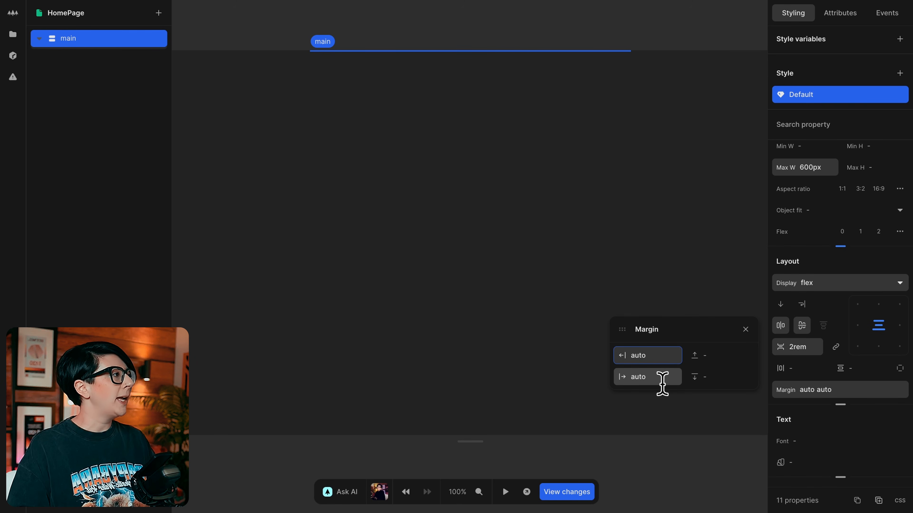
left_click(841, 406)
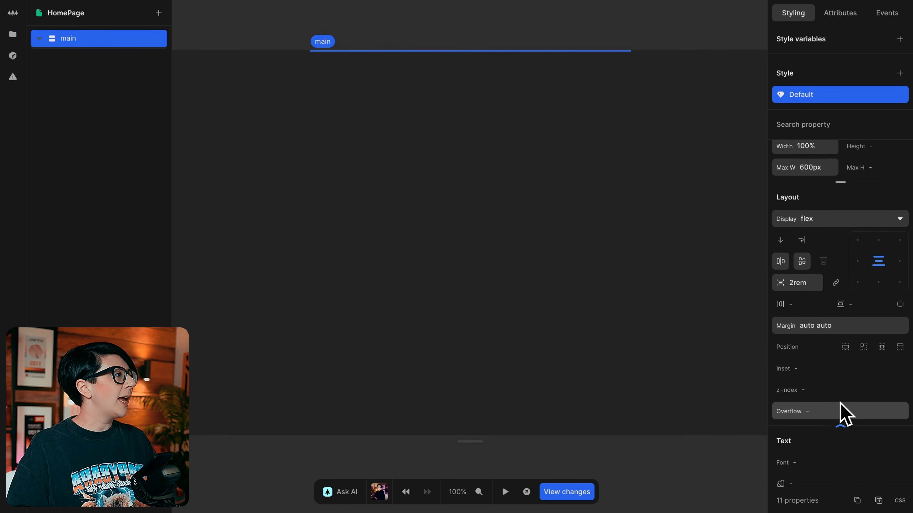
left_click(850, 326)
left_click(723, 290)
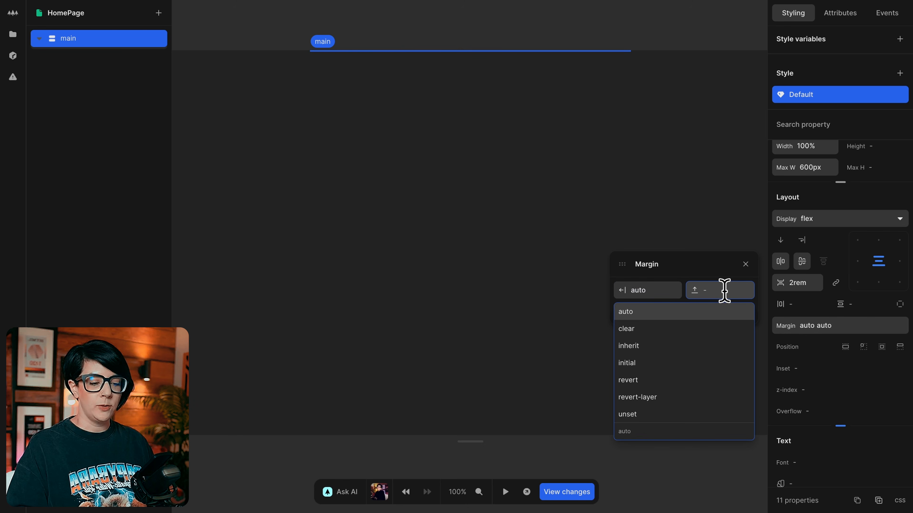
type("3rem")
key("Return")
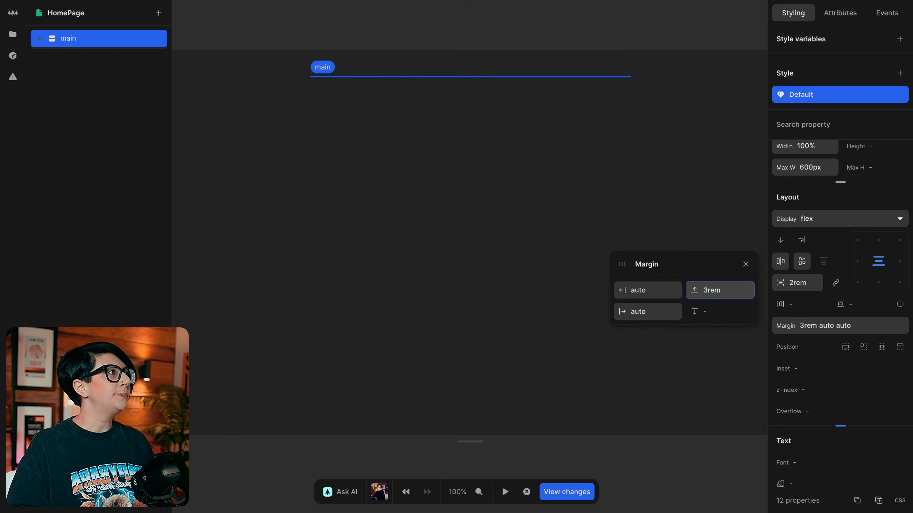
Step: Set the main element's text color to white
scroll(845, 412, "down", 4)
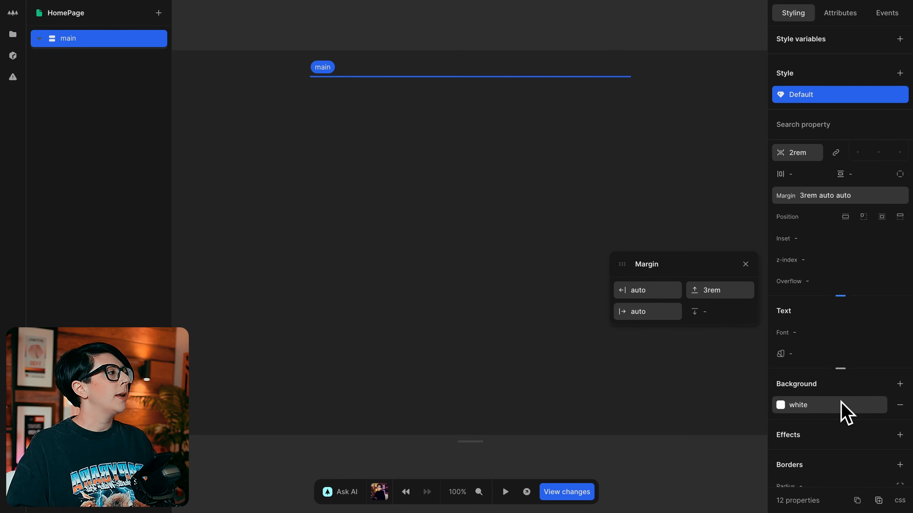
left_click(780, 354)
type("white")
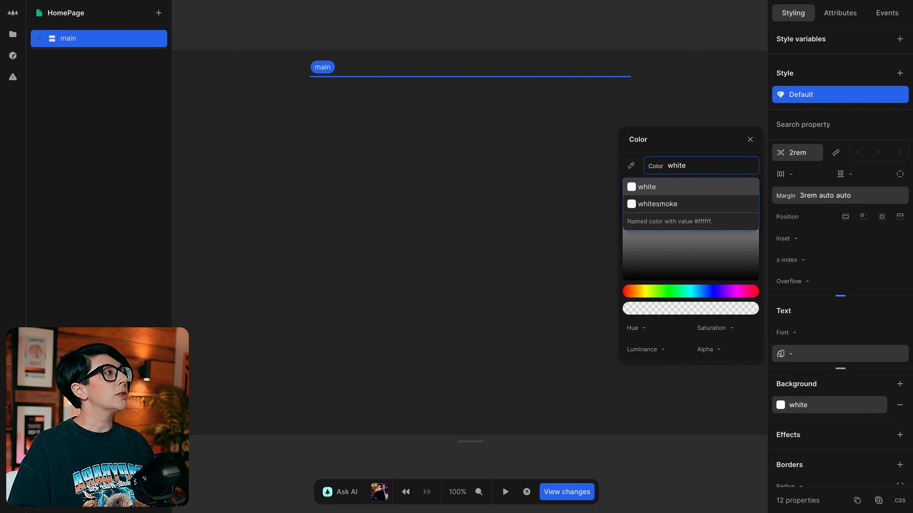
key("Return")
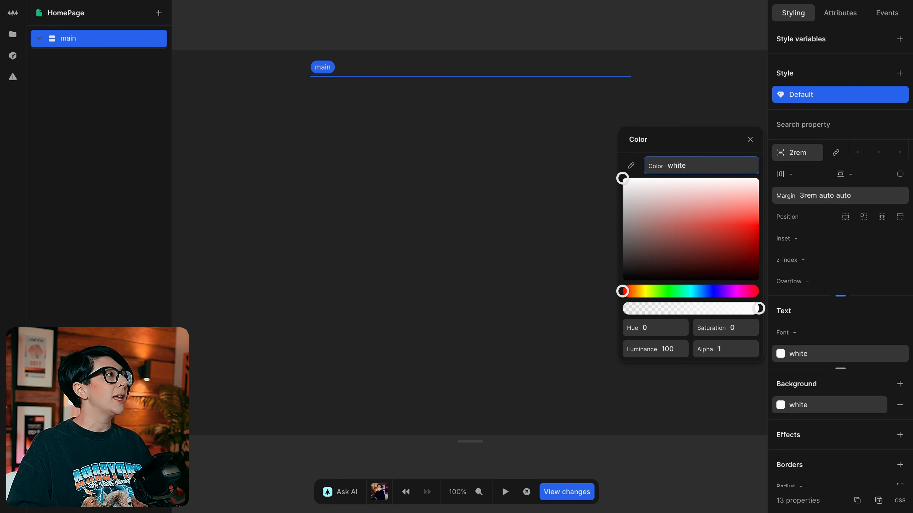
Step: Set the main element's height to 100%
scroll(823, 279, "up", 5)
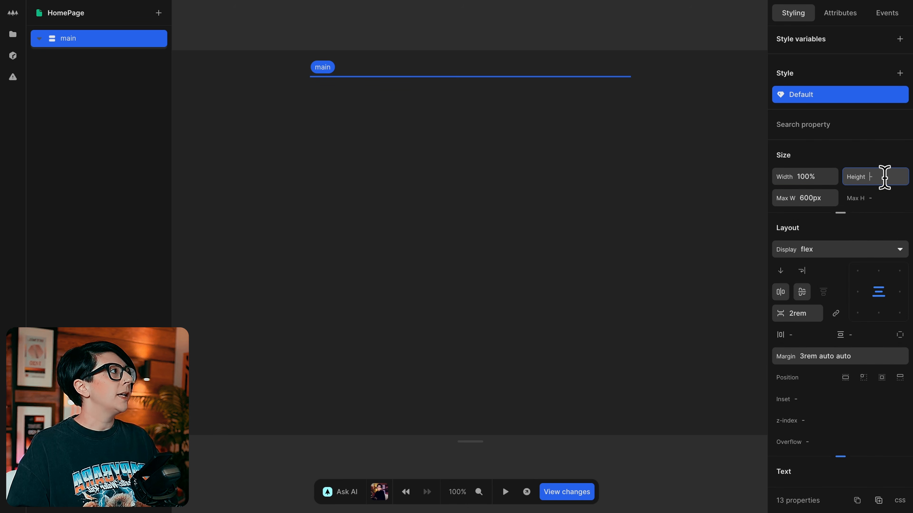
left_click(884, 177)
type("100%")
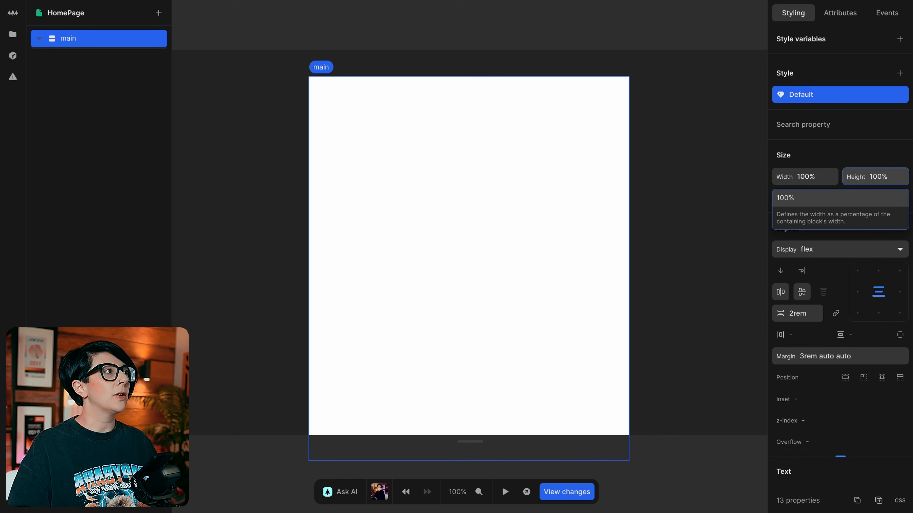
key("Return")
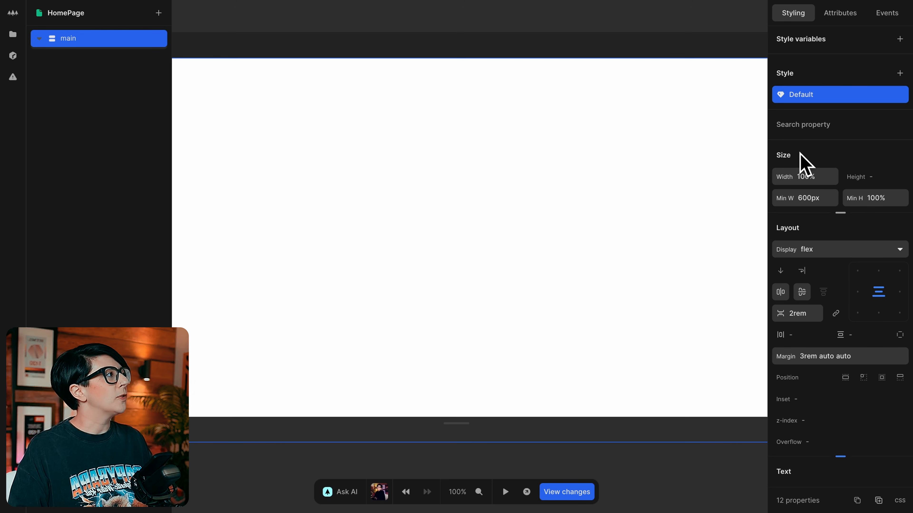
scroll(809, 359, "down", 3)
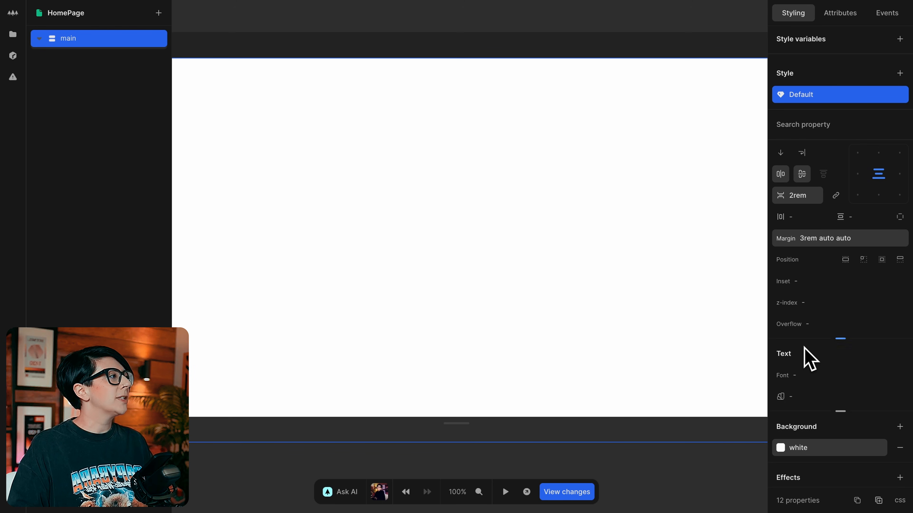
scroll(819, 381, "down", 2)
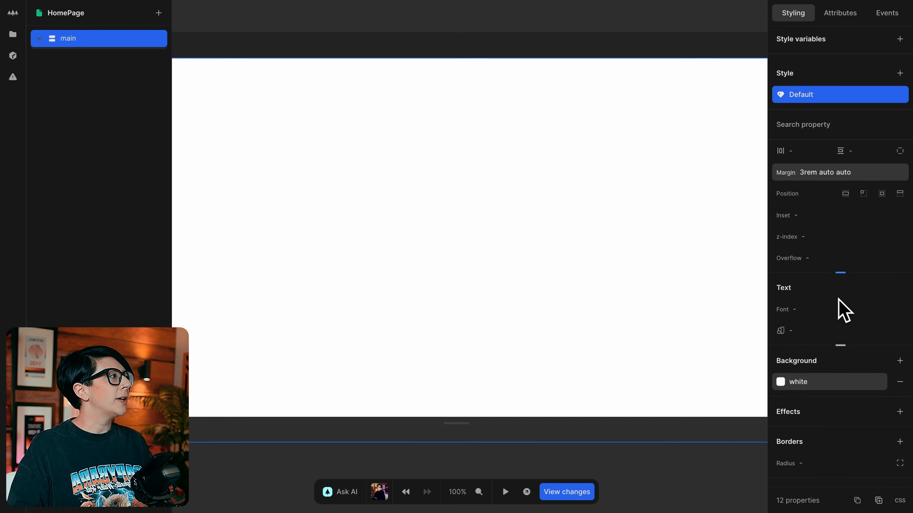
left_click(840, 273)
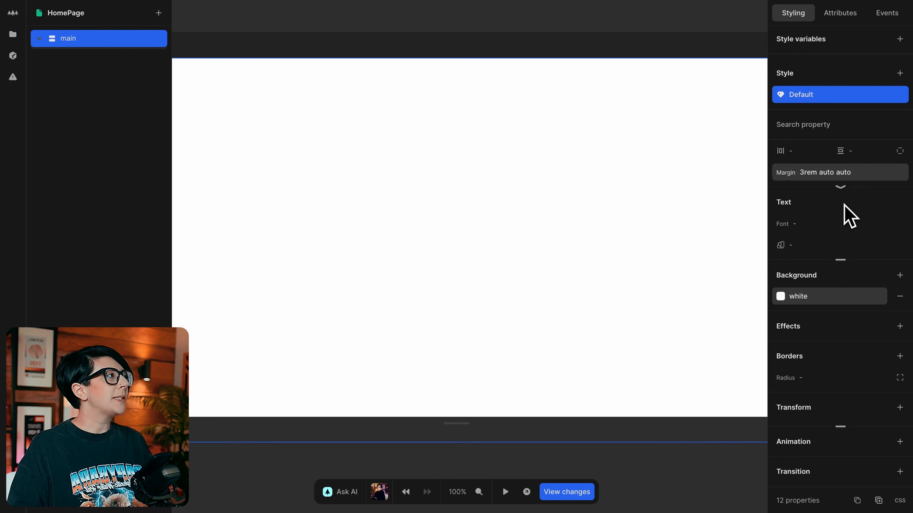
left_click(840, 187)
left_click(840, 274)
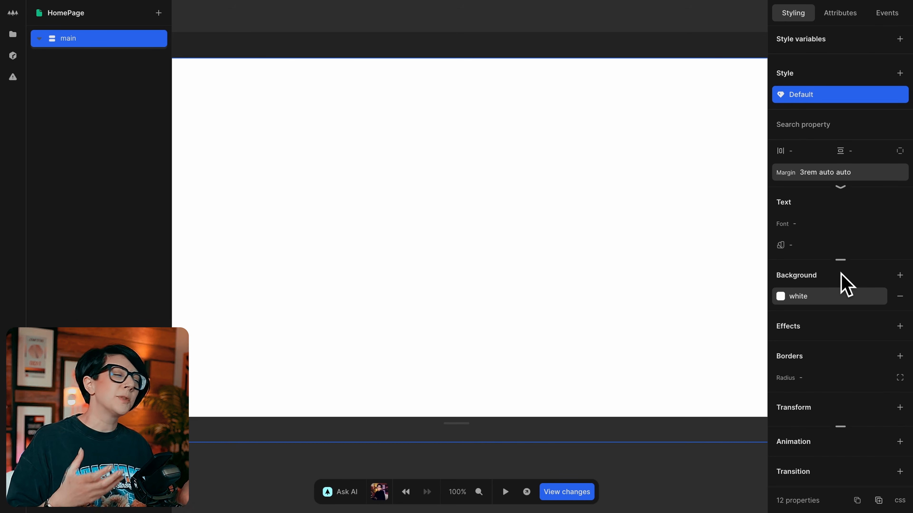
left_click(840, 194)
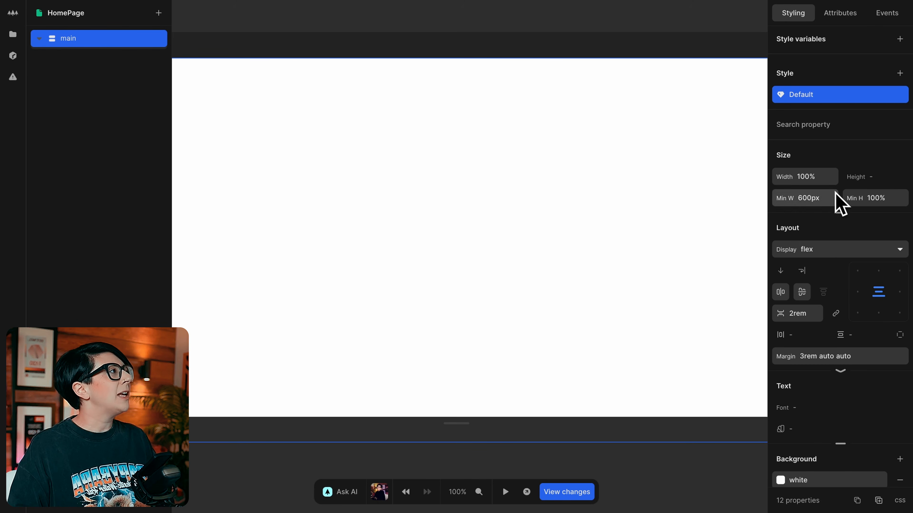
Step: Search the main element's style properties for "font" and open the font-family setting
left_click(825, 126)
type("font")
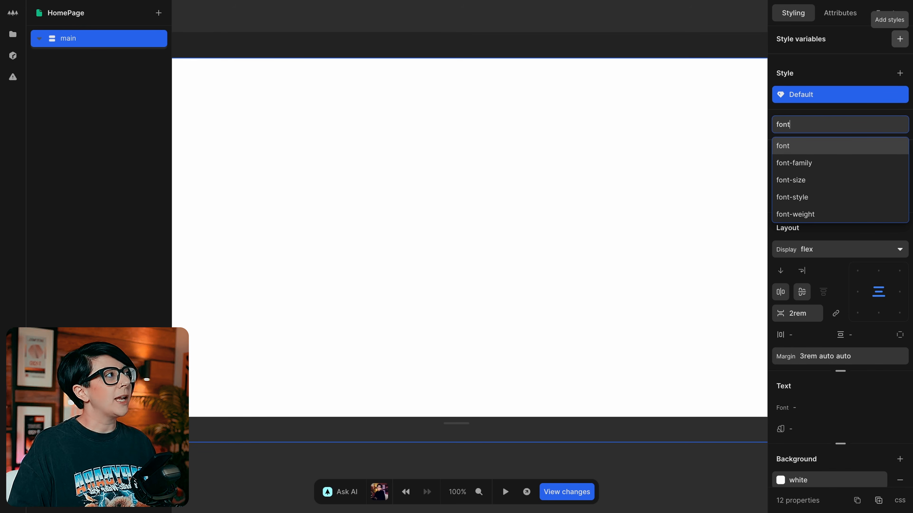
key("Down")
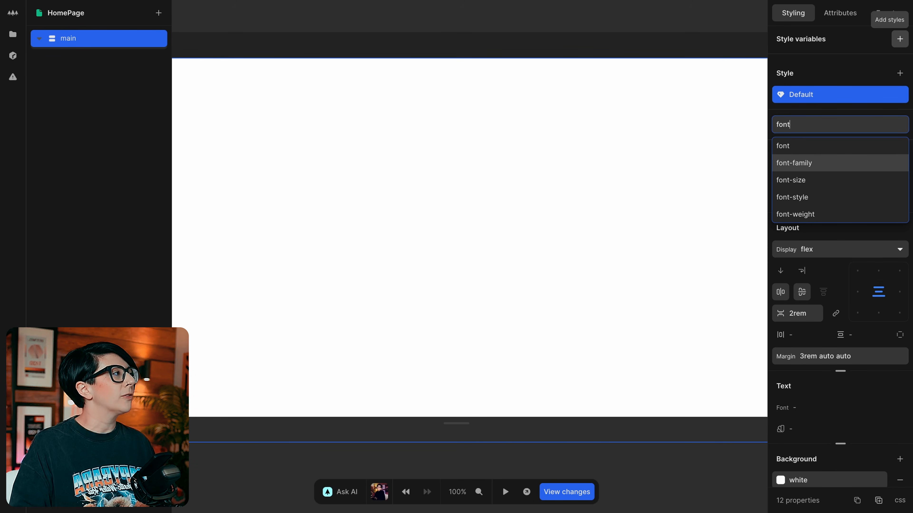
key("Return")
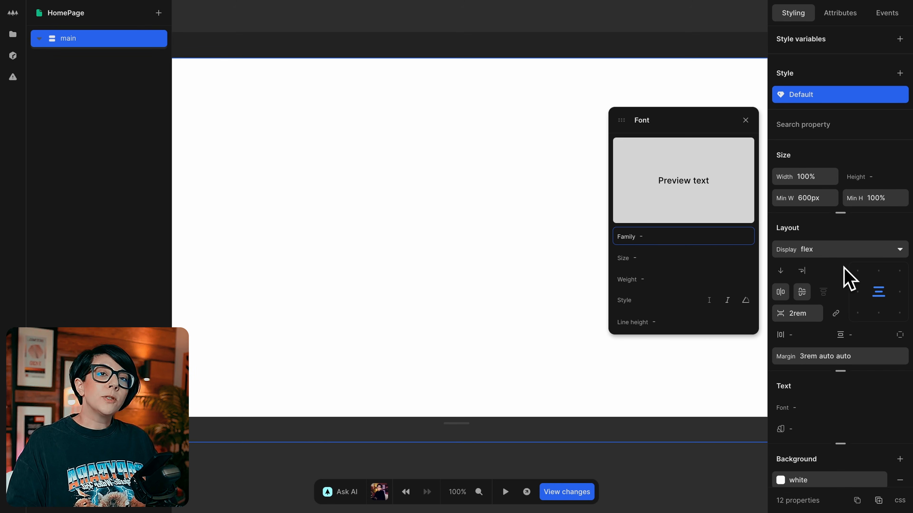
scroll(843, 267, "down", 1)
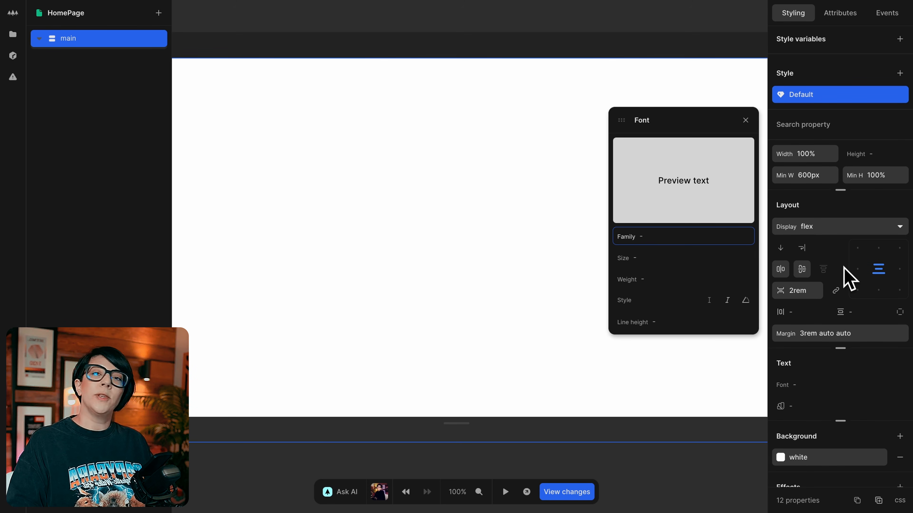
Step: Review the main element's styles as CSS code, return to the visual style controls and look at the animation option
left_click(899, 501)
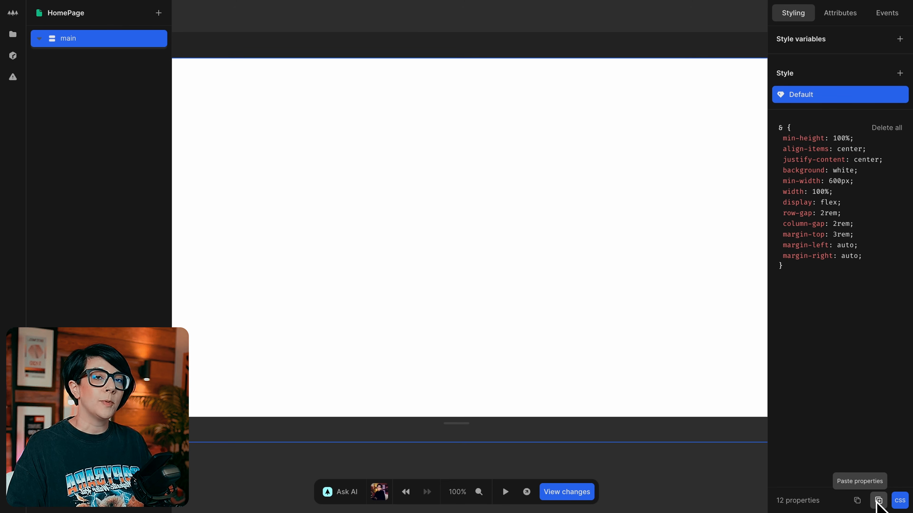
left_click(899, 499)
scroll(857, 444, "down", 5)
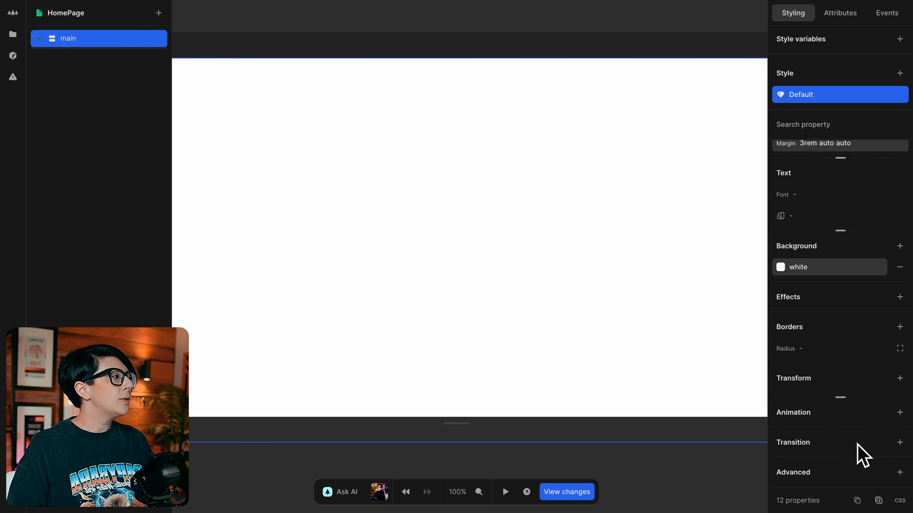
left_click(900, 413)
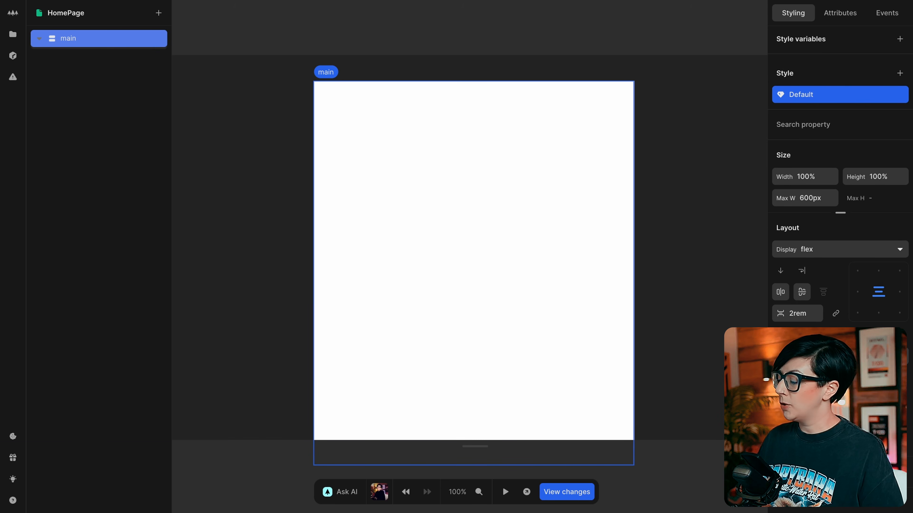
Step: Add an img element inside the main element
key("super+Return")
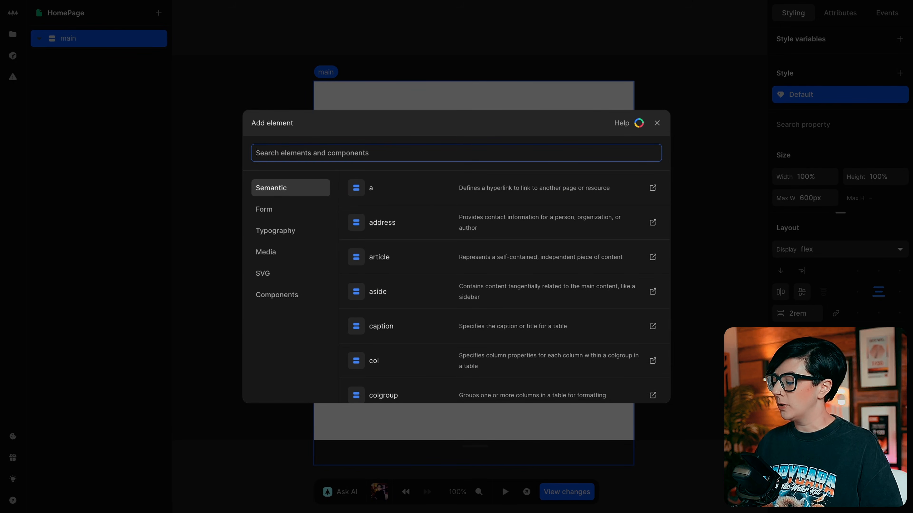
type("img")
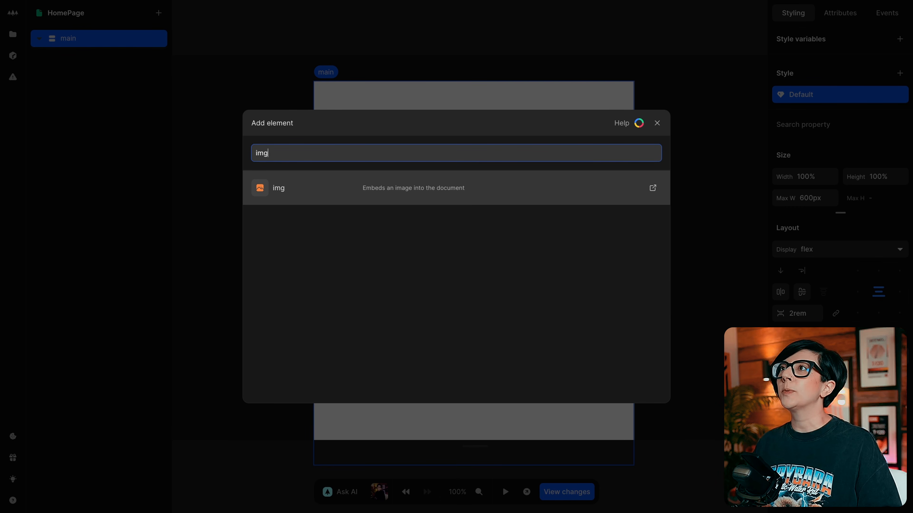
key("Return")
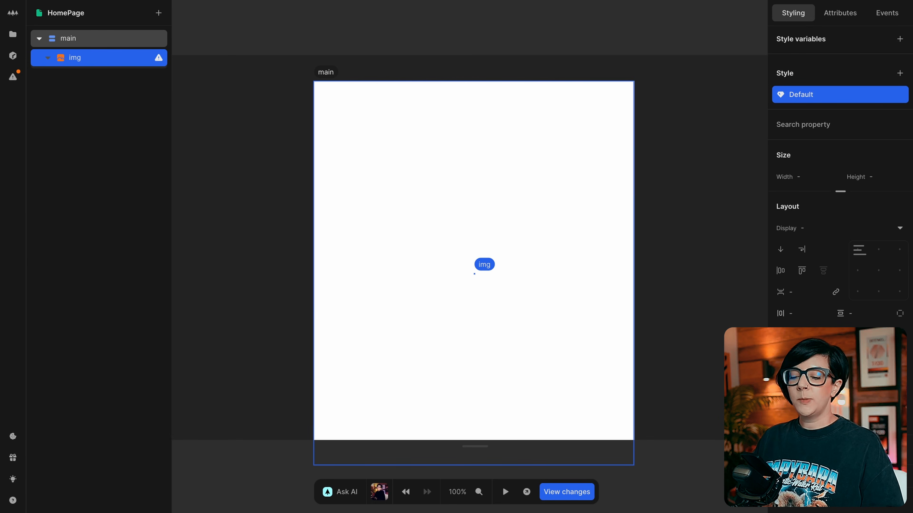
Step: Set the image's alt attribute to "Keanu Reeves"
left_click(840, 13)
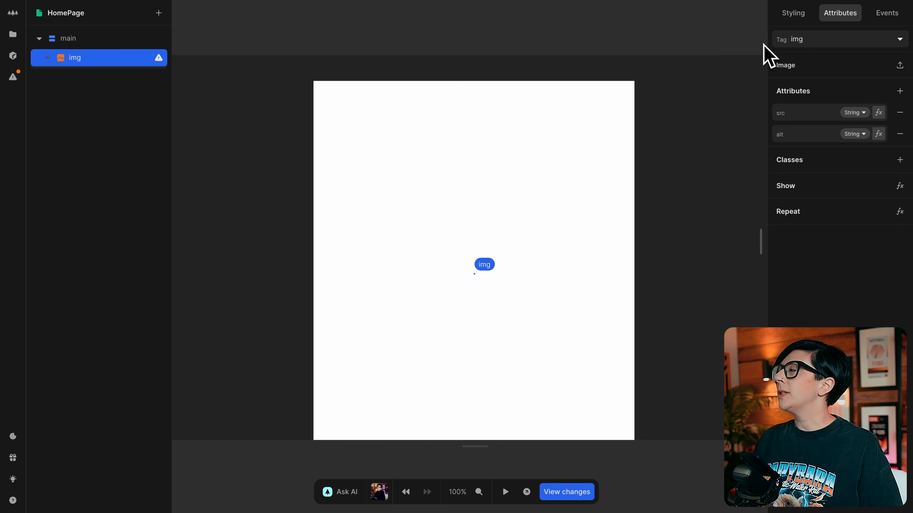
left_click(804, 131)
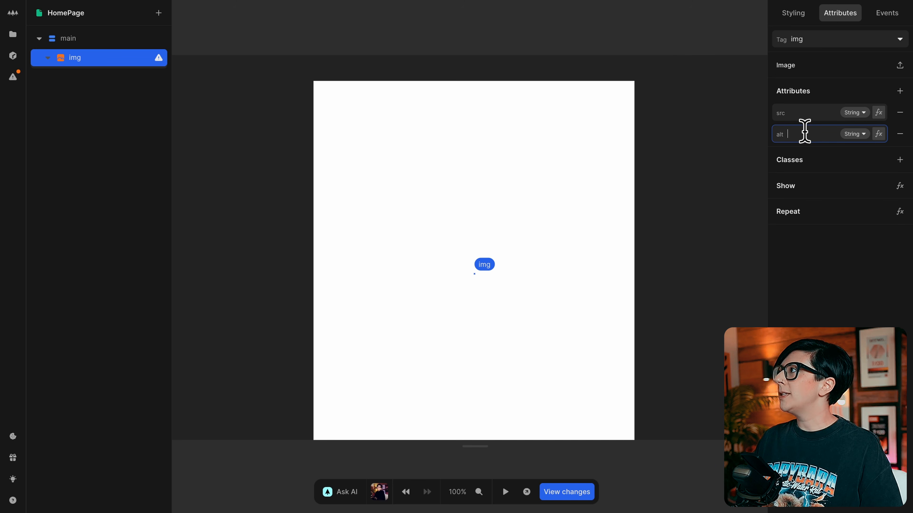
type("Keanu Reev")
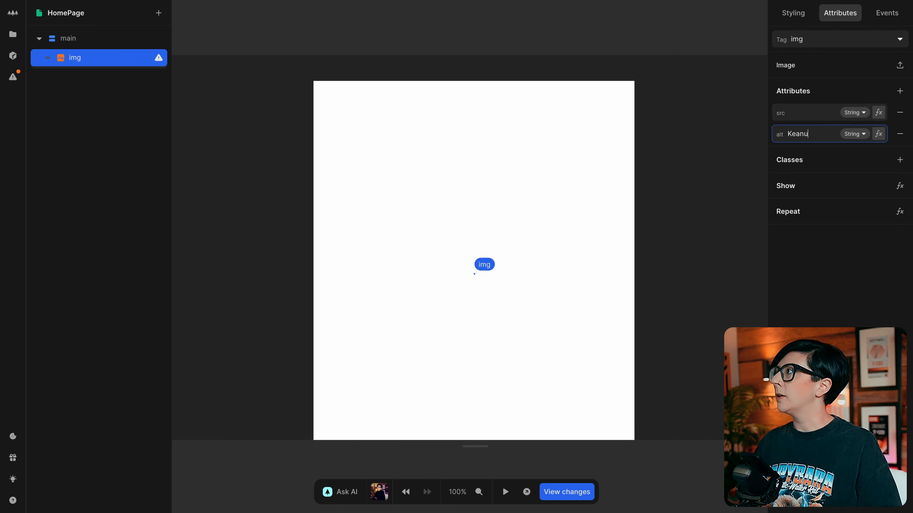
type("es")
Step: Copy the Keanu Head image URL from the lesson-2 README on GitHub and set it as the image's src in Nordcraft
left_click(814, 112)
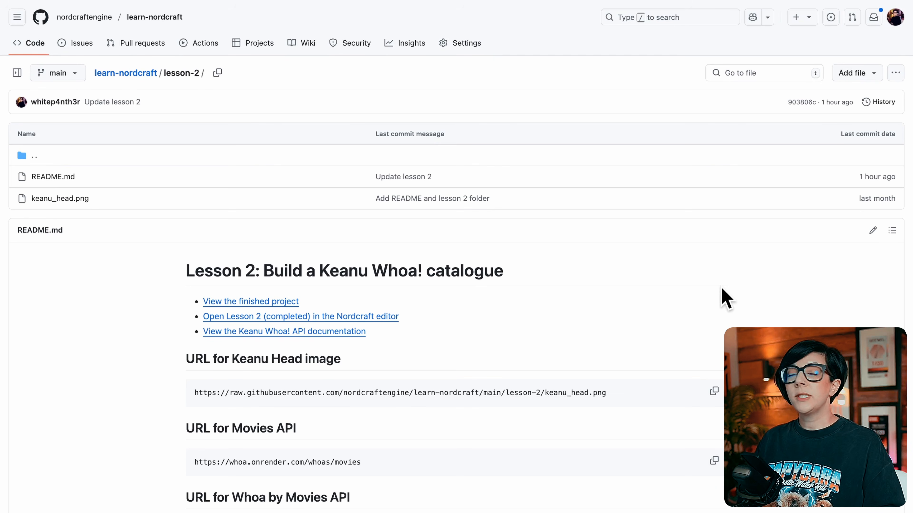
scroll(726, 299, "down", 2)
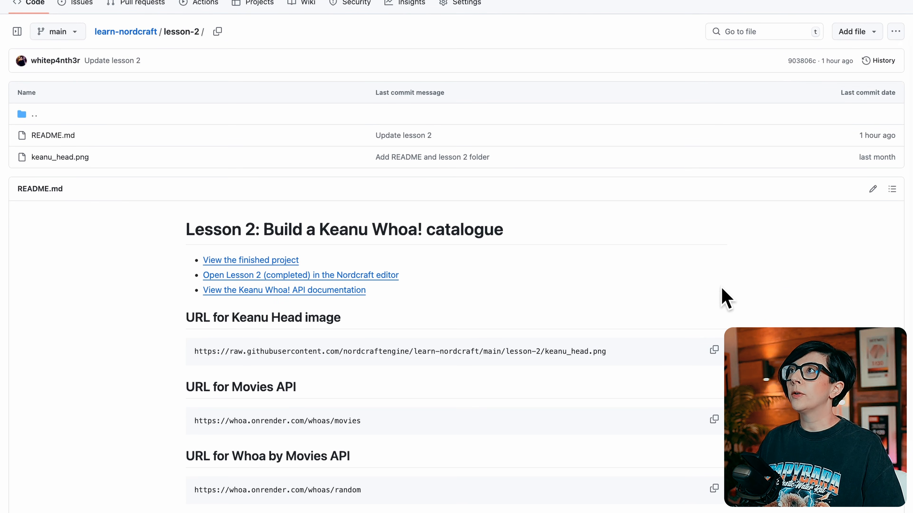
scroll(726, 299, "down", 2)
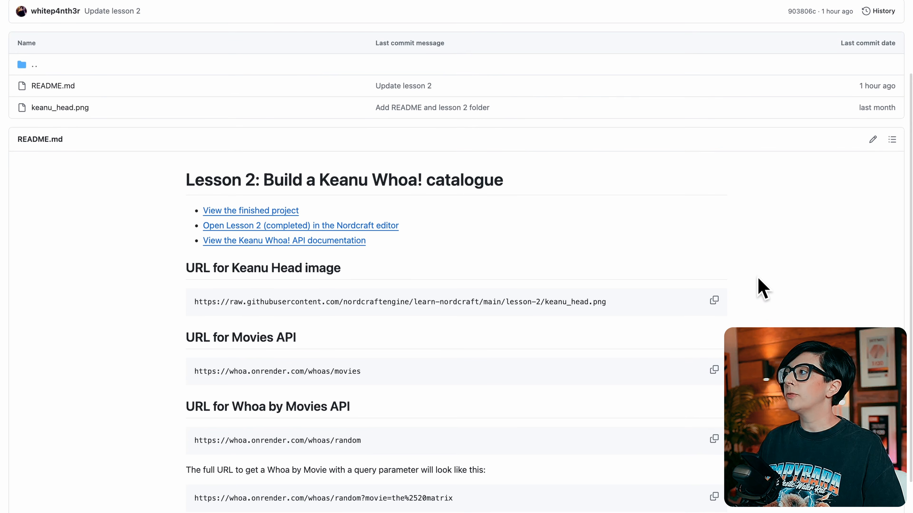
left_click(715, 302)
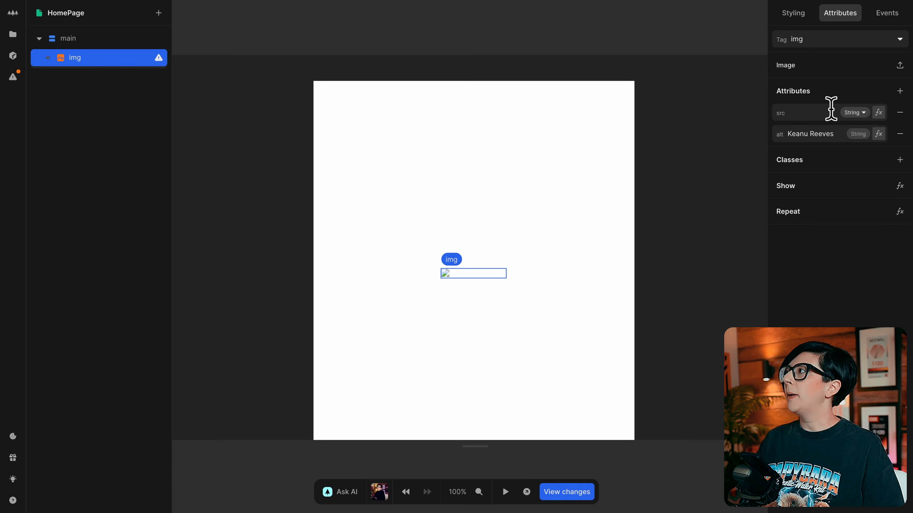
left_click(819, 113)
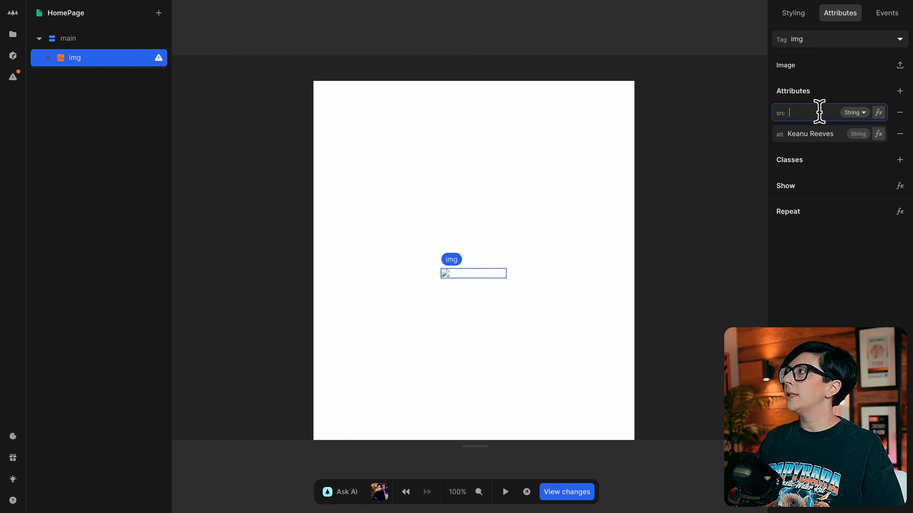
key("ctrl+v")
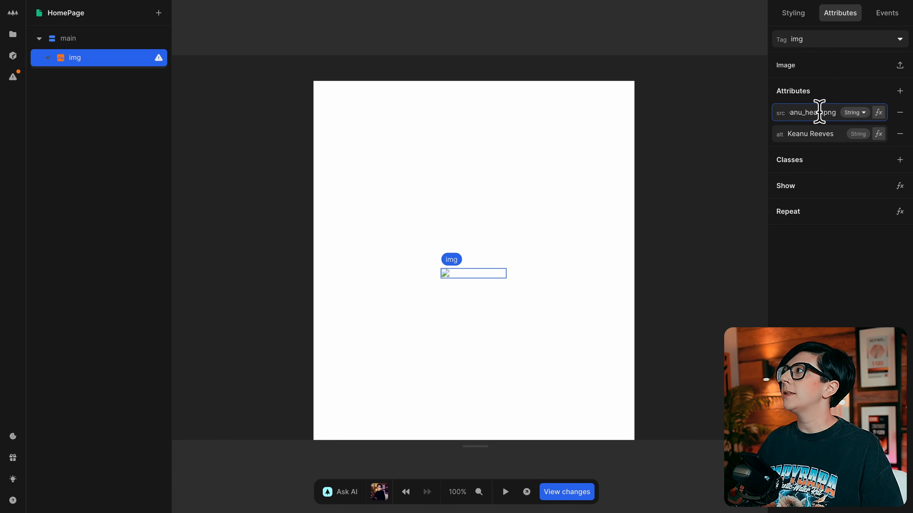
key("Return")
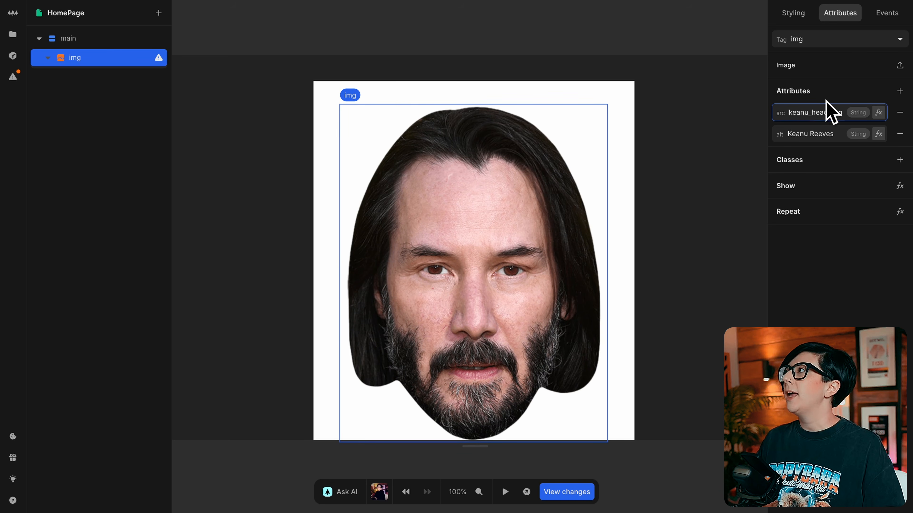
Step: Add width and height attributes to the img element
mouse_move(158, 56)
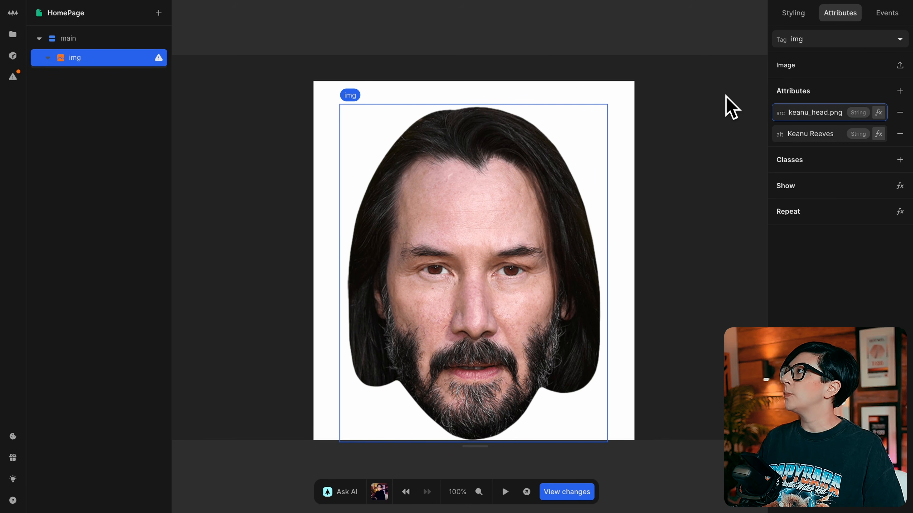
left_click(900, 91)
type("width")
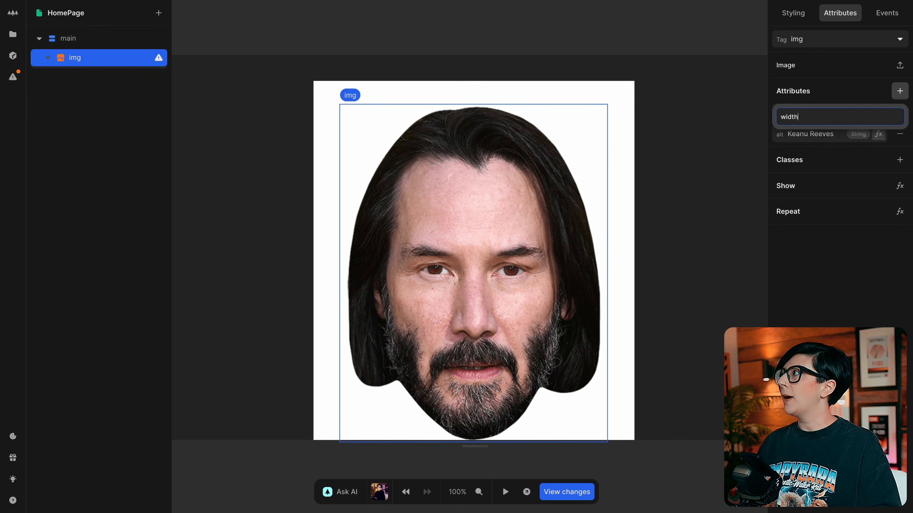
key("Return")
left_click(900, 91)
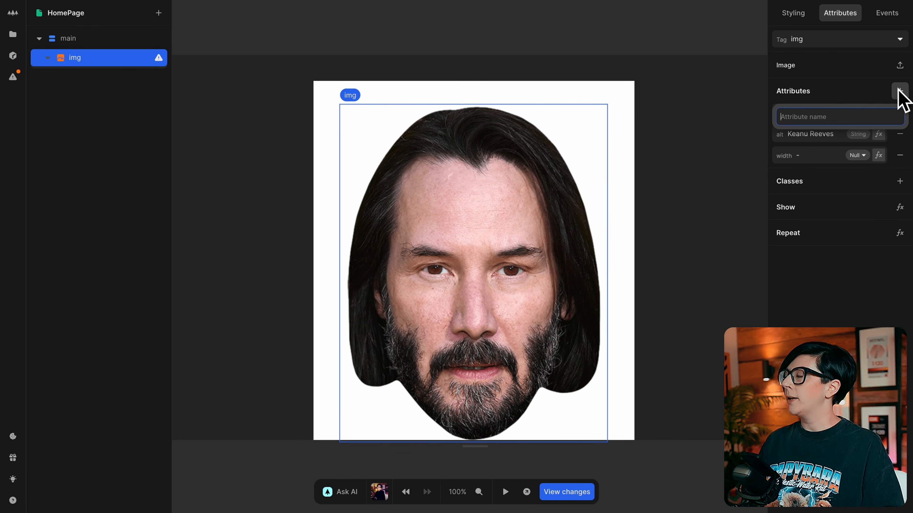
type("height")
key("Return")
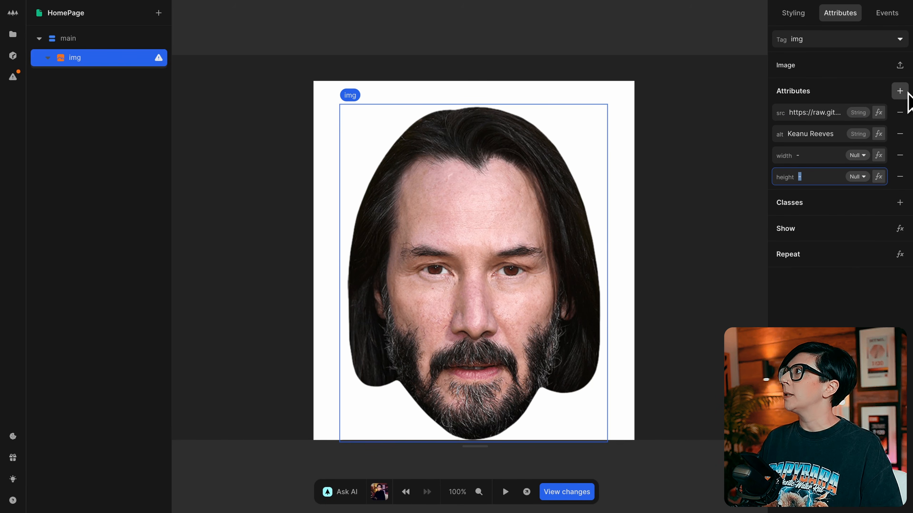
Step: Set the image's width attribute to 502 and its height attribute to 633
left_click(823, 155)
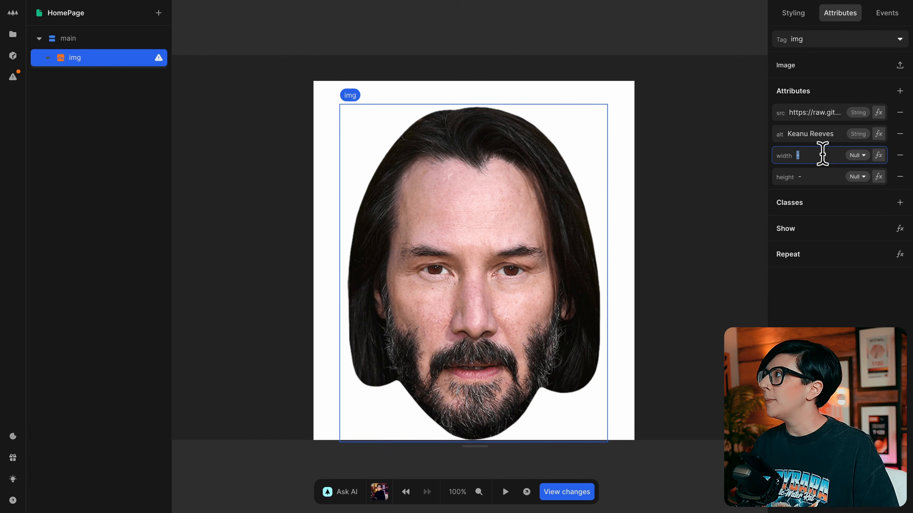
type("502")
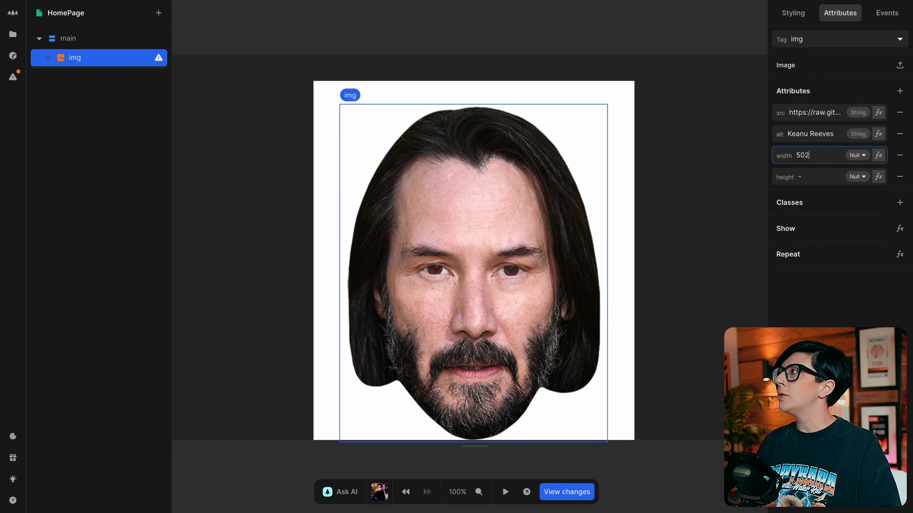
key("Tab")
key("Tab")
key("Tab")
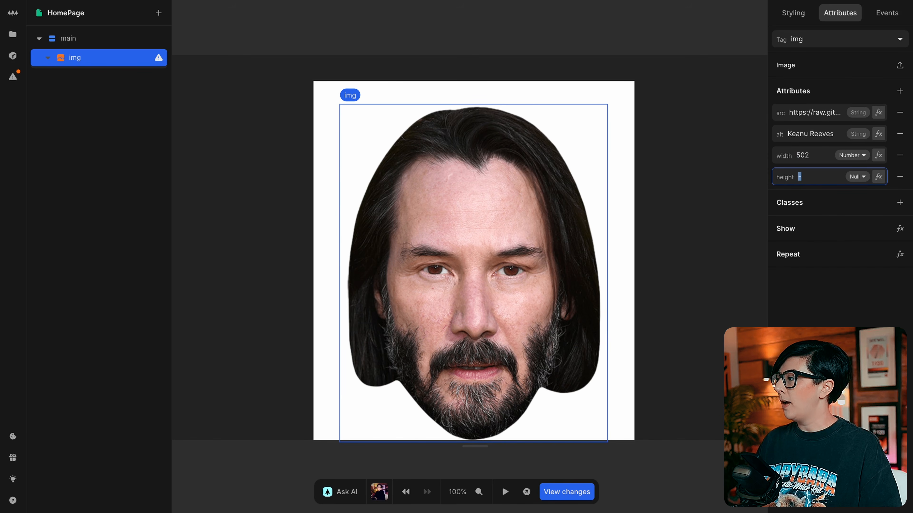
type("633")
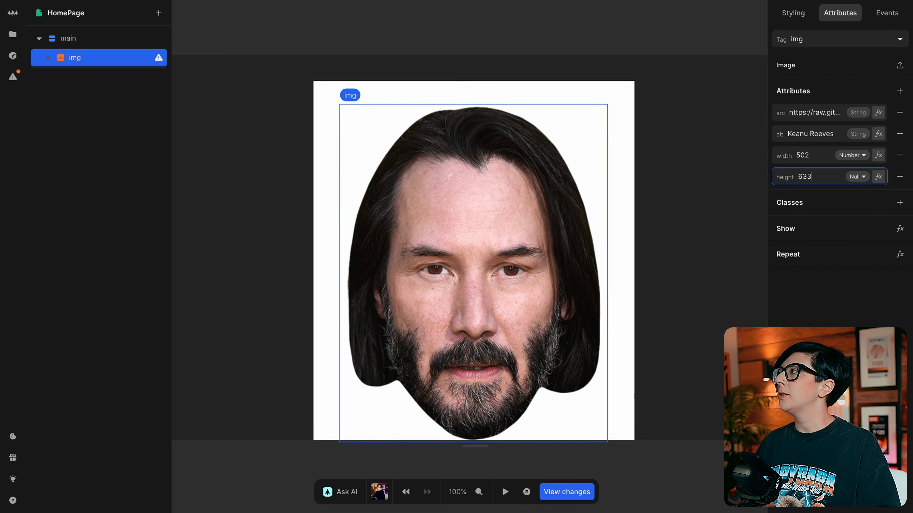
Step: Style the img element with a width of 200px and a height of auto
left_click(128, 60)
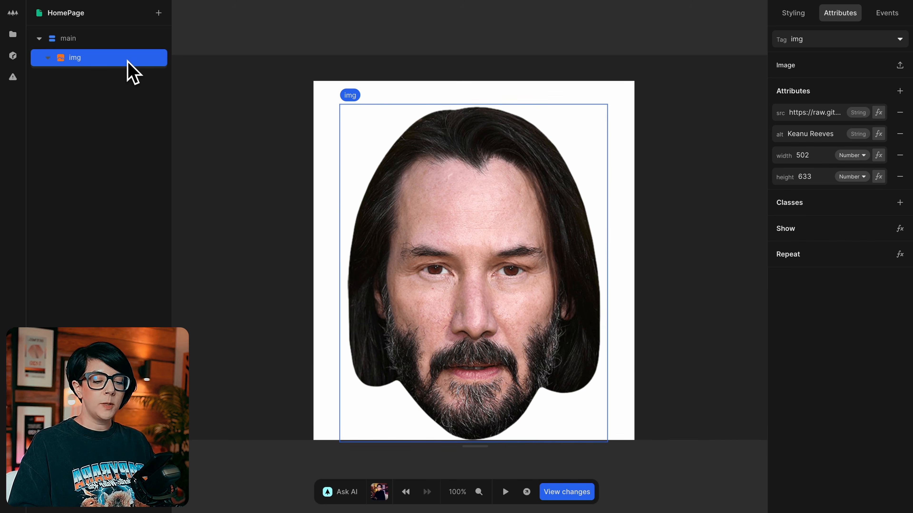
key("s")
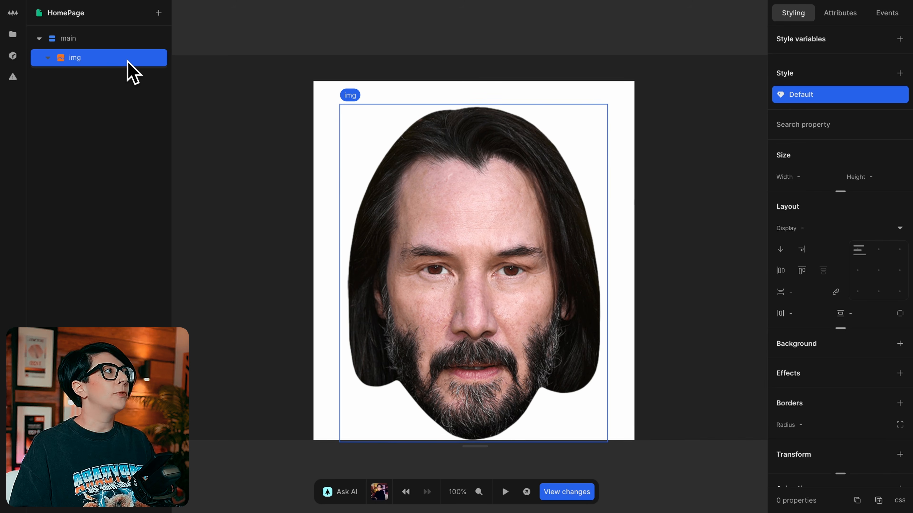
left_click(819, 176)
type("200px")
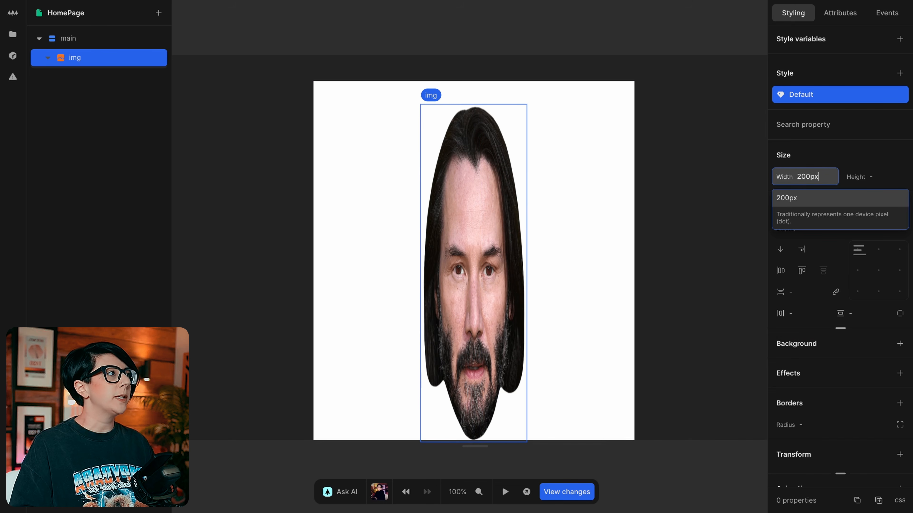
key("Return")
key("Tab")
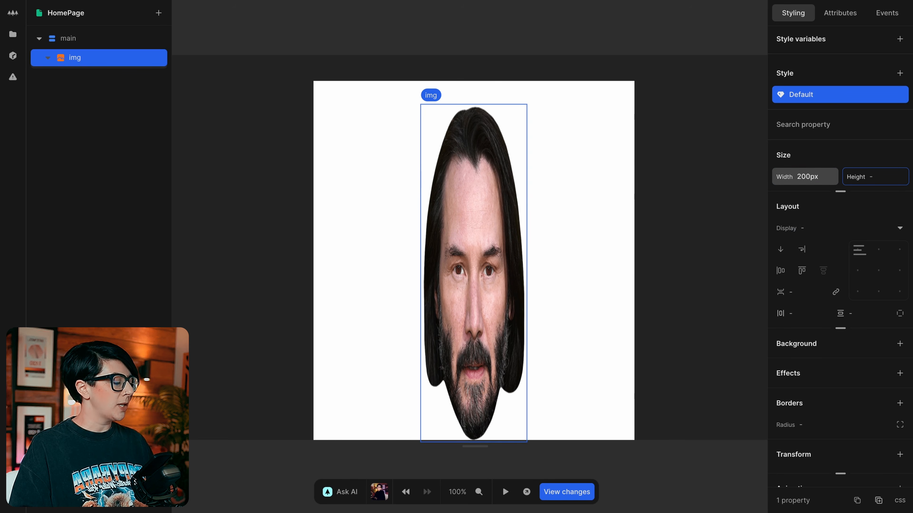
type("auto")
key("Return")
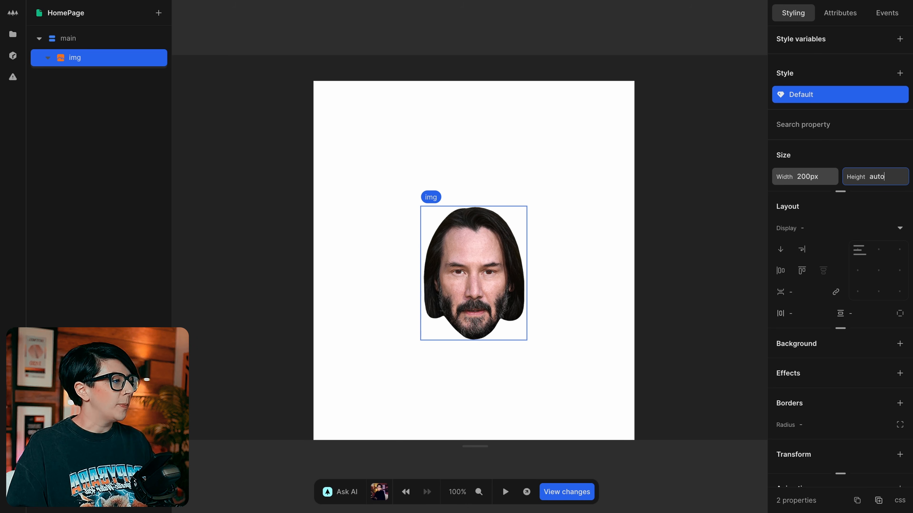
Step: Add an h1 element inside main and set its text to "Keanu Whoa! Catalogue"
left_click(116, 39)
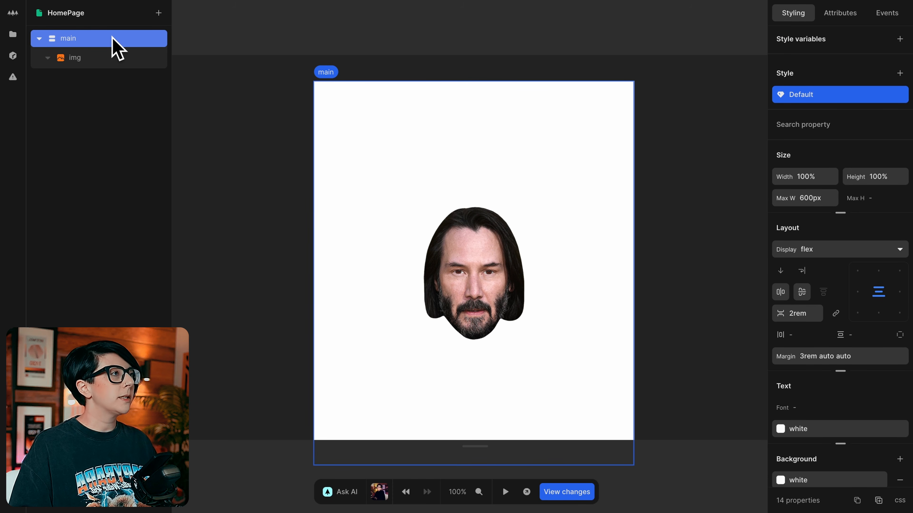
key("a")
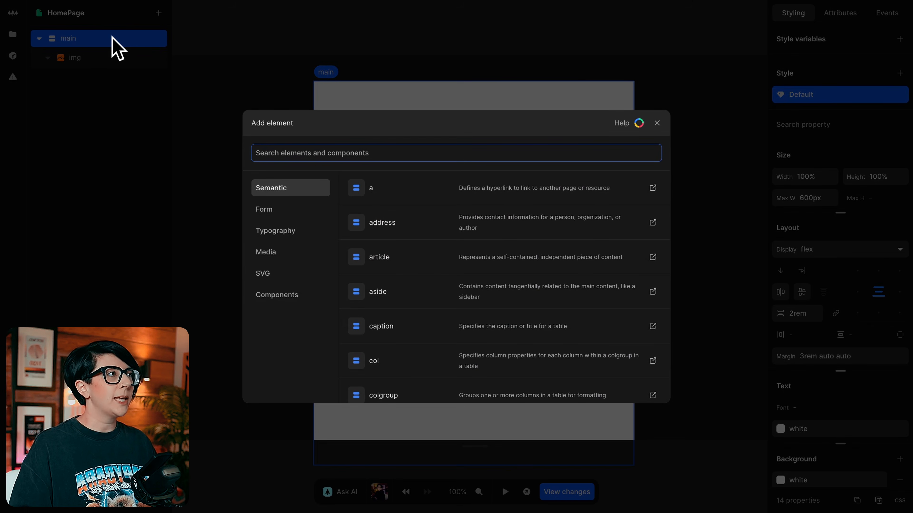
type("h1")
key("Return")
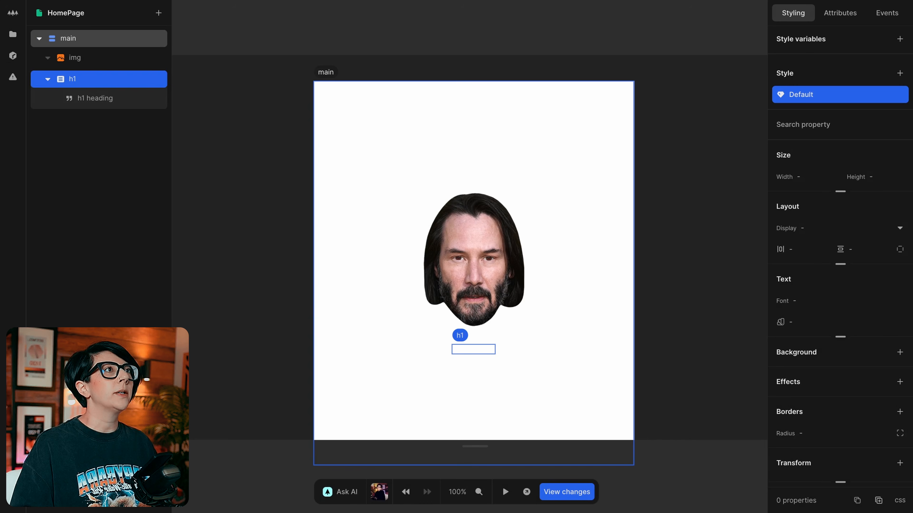
left_click(132, 99)
triple_click(850, 65)
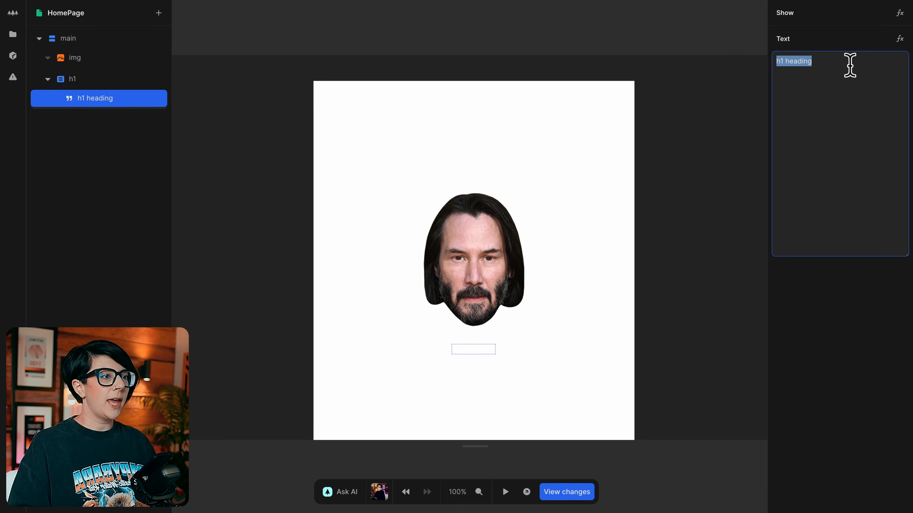
type("Keanu ")
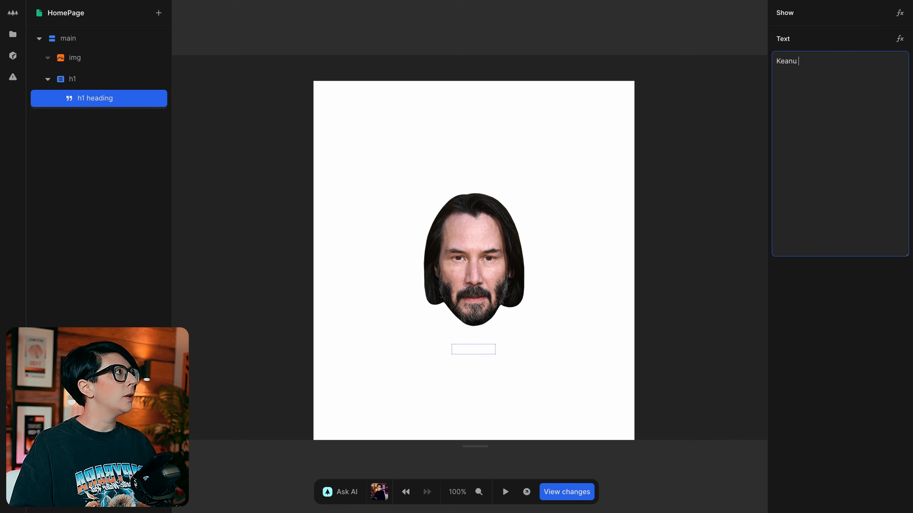
type("Whoa! Catalogue")
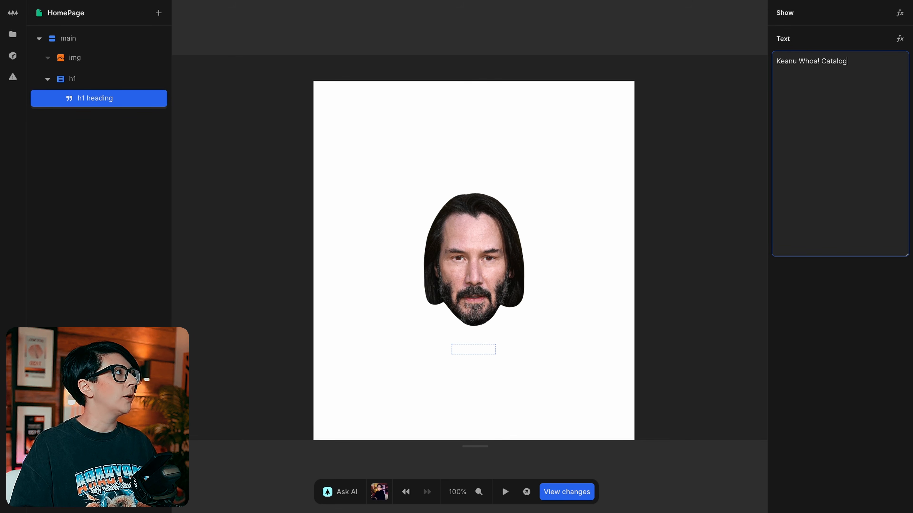
key("Tab")
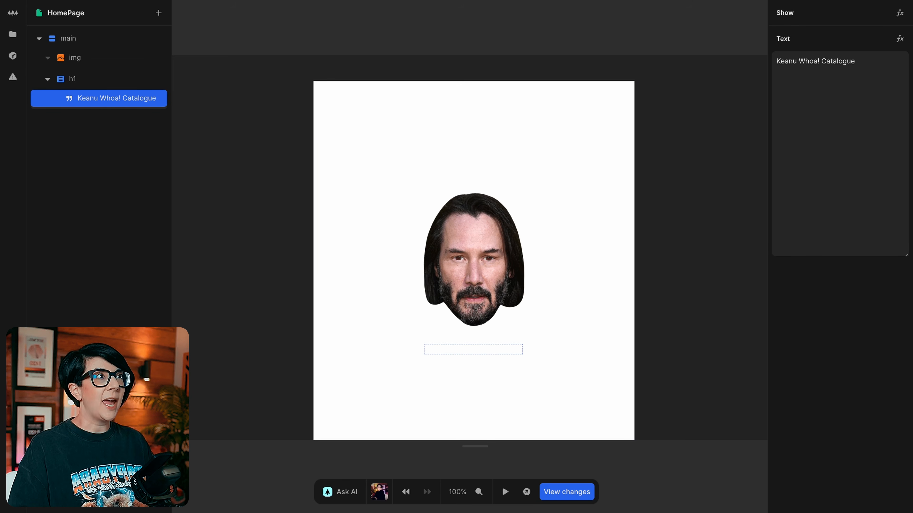
Step: Set the h1 heading's text color to black
left_click(136, 79)
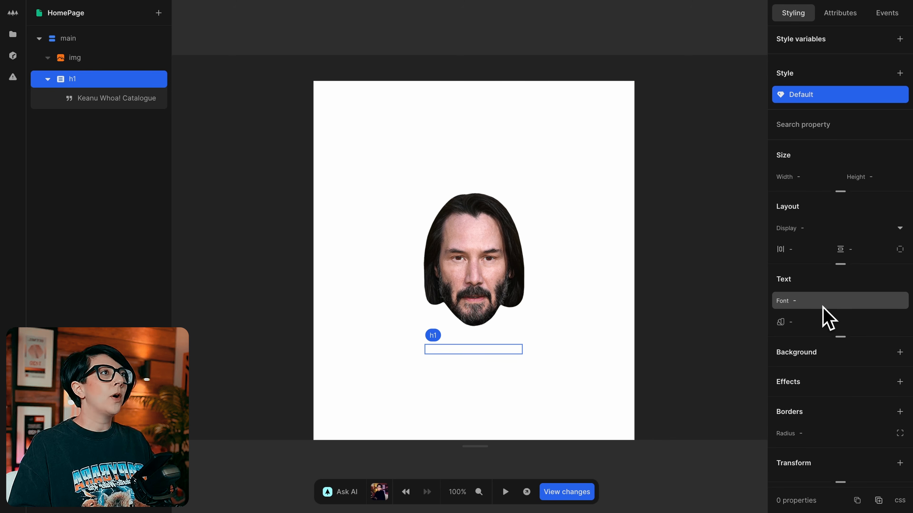
left_click(784, 323)
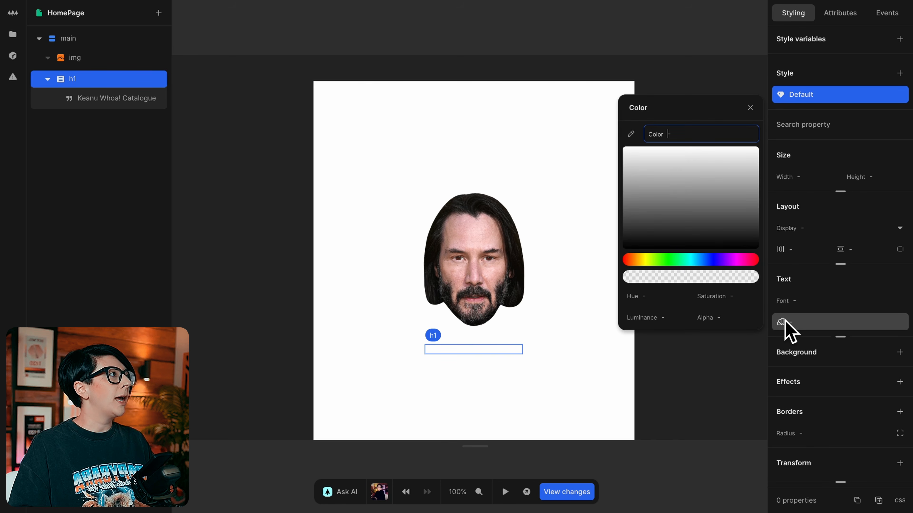
type("black")
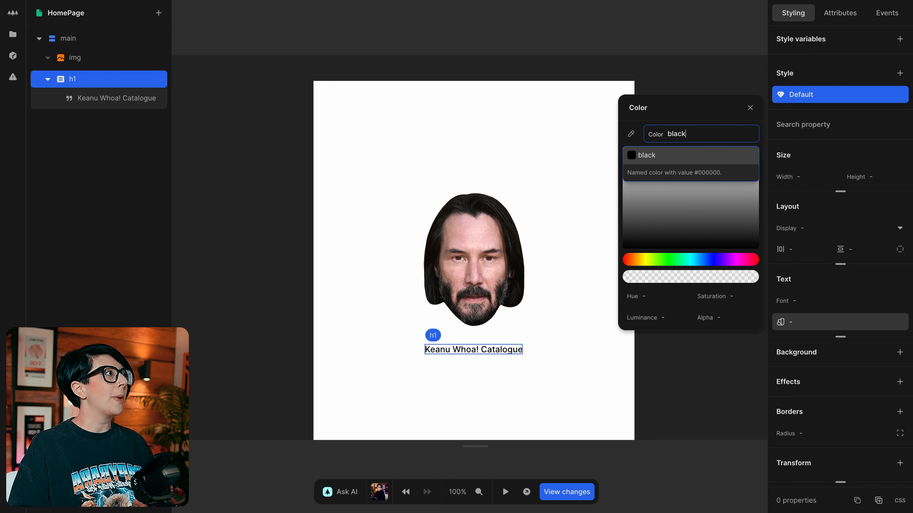
key("Return")
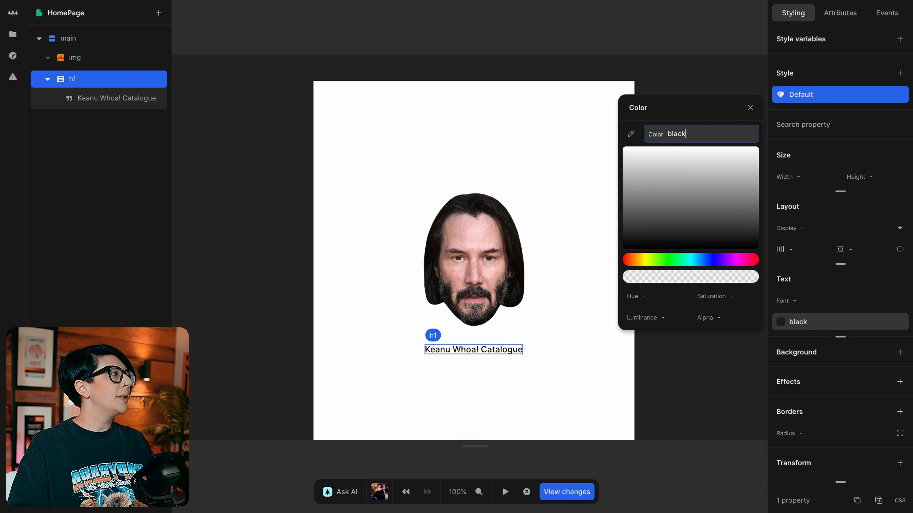
Step: Give the h1 heading a font size of 2rem and a bold font weight
left_click(849, 306)
left_click(690, 220)
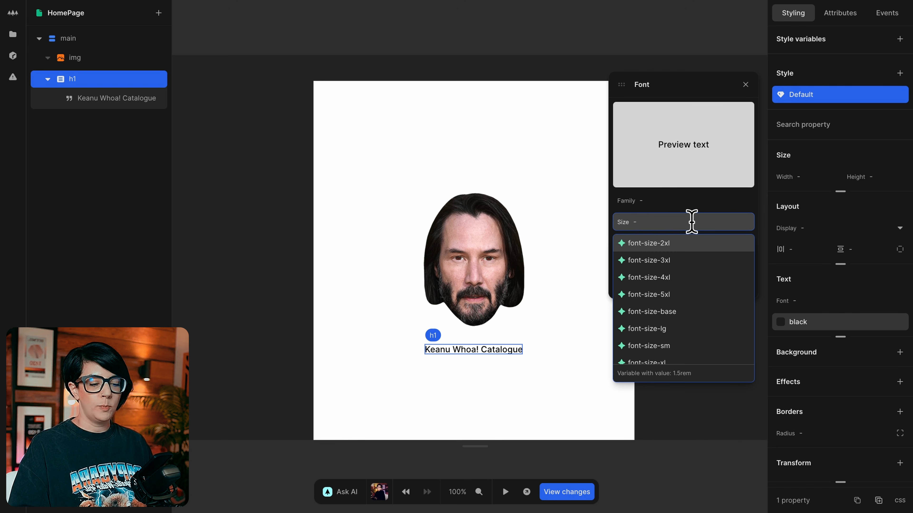
type("2rem")
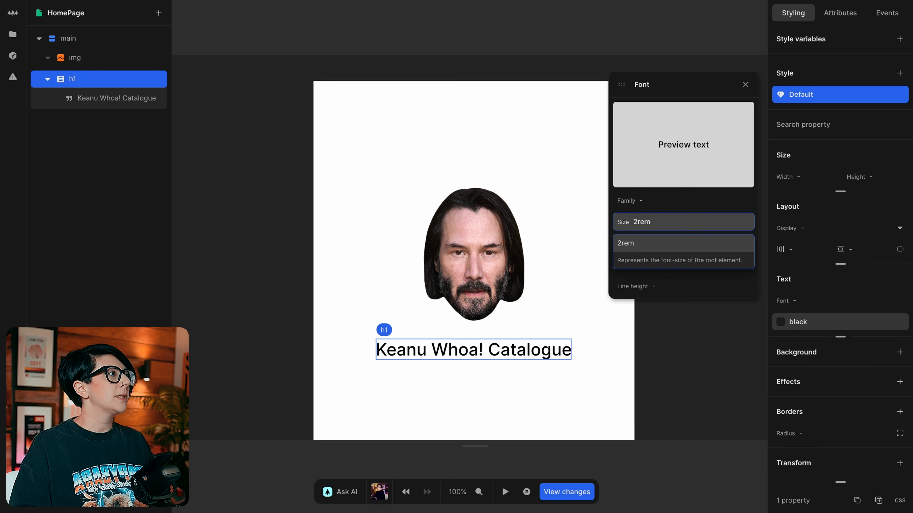
left_click(693, 254)
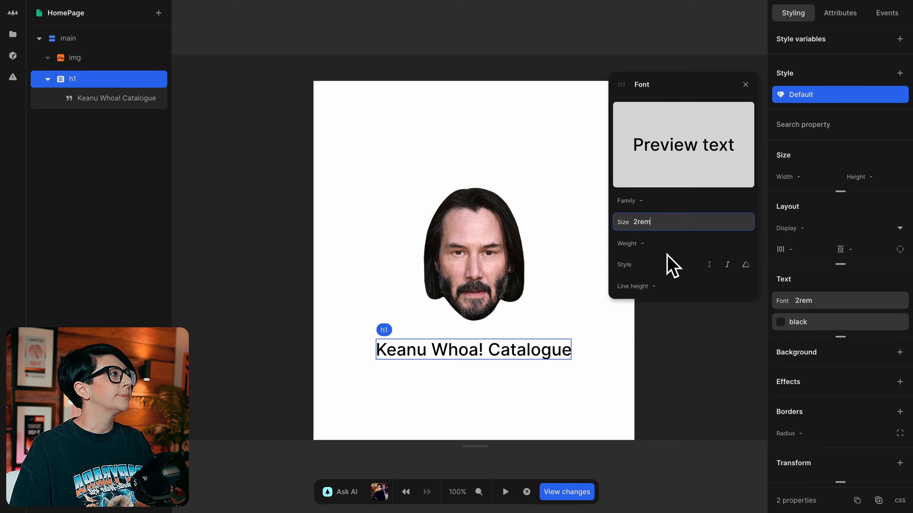
left_click(667, 243)
left_click(680, 281)
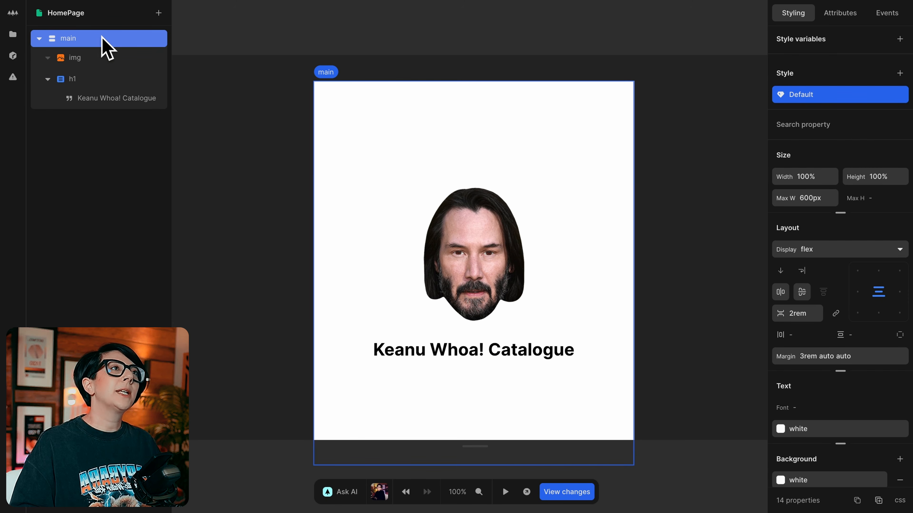
Step: Add an h2 element inside main and set its text to "Pick a movie to see a Whoa!"
key("super+k")
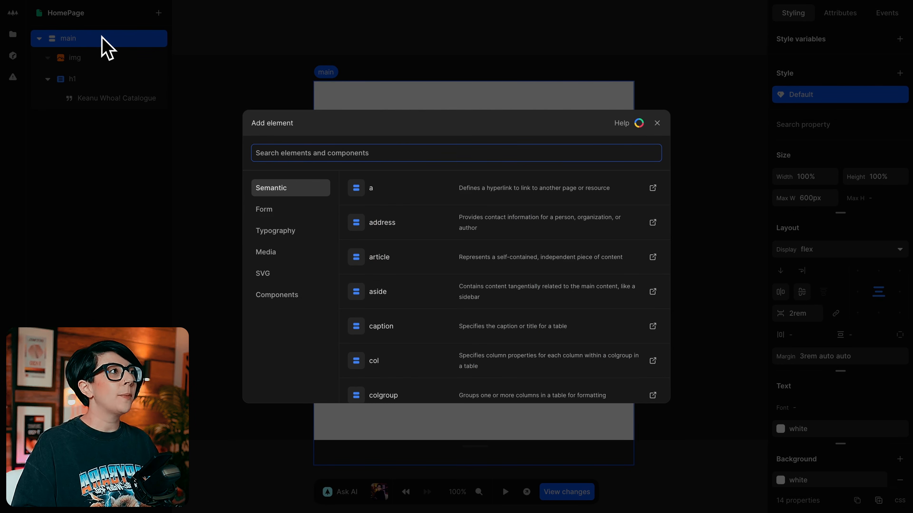
type("h2")
key("Return")
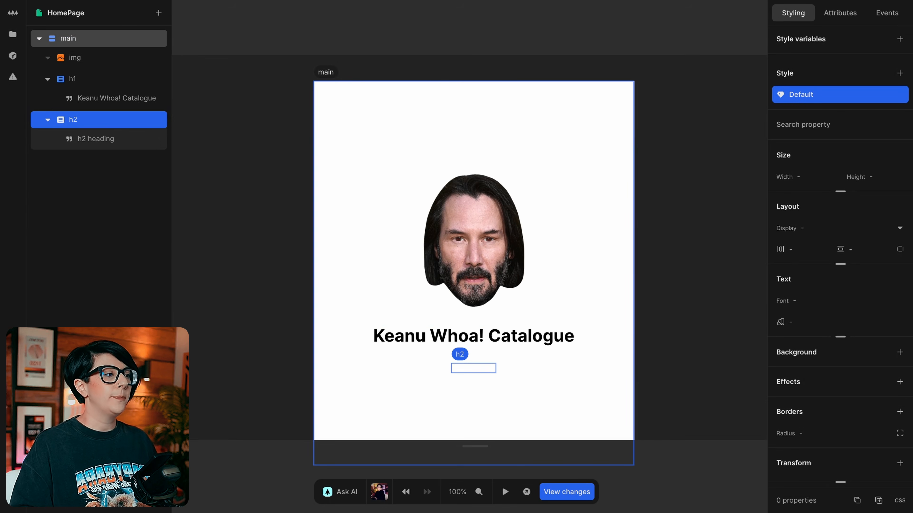
left_click(93, 140)
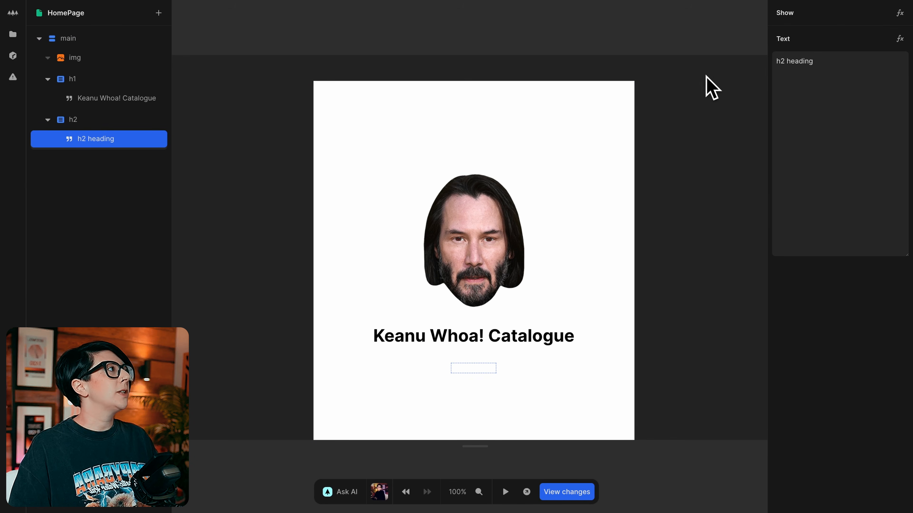
left_click(860, 65)
type("Pick a movie to see a")
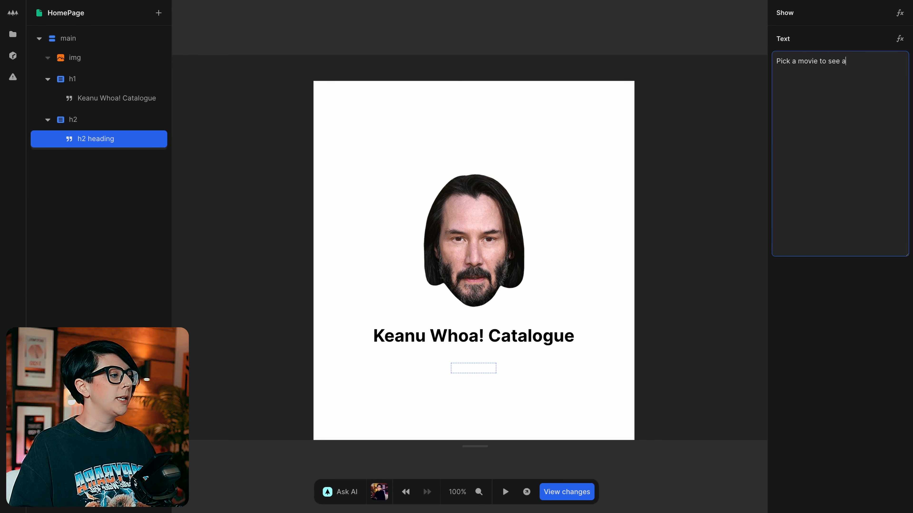
type(" Wha")
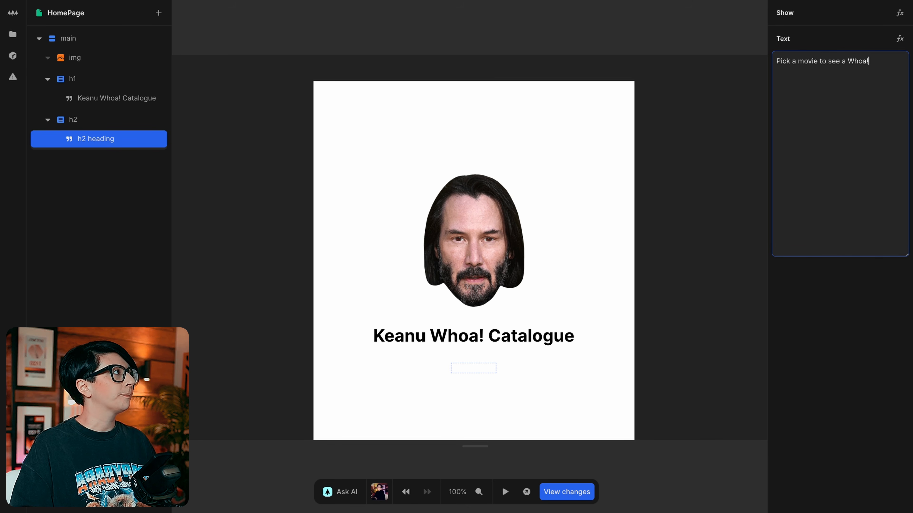
left_click(723, 45)
Step: Set the h2 heading's text color to black
left_click(104, 125)
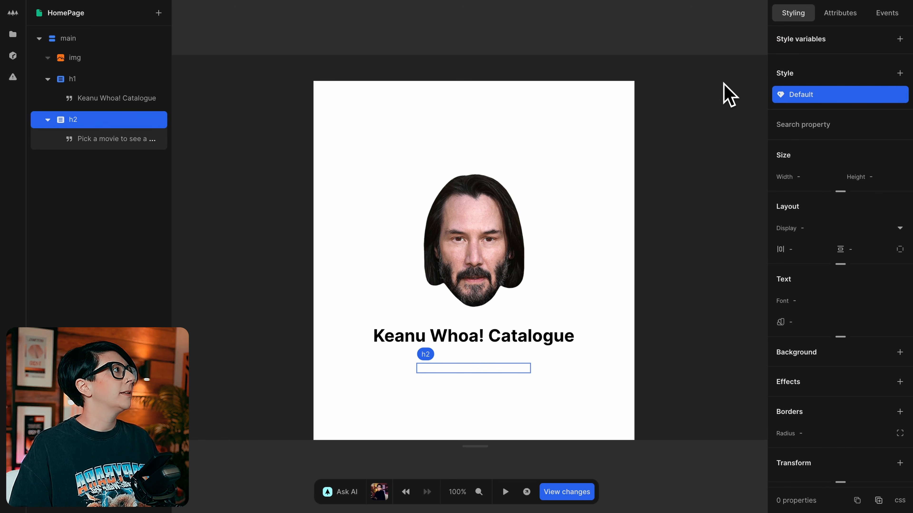
left_click(827, 323)
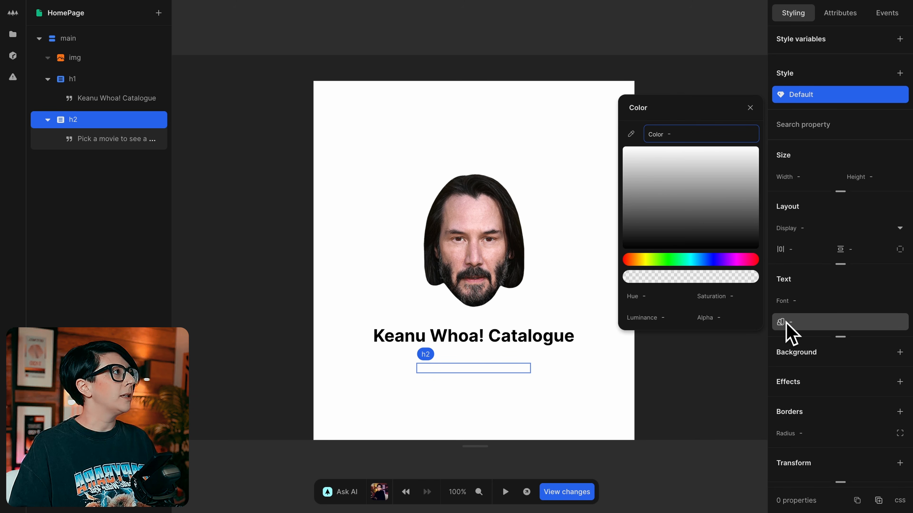
type("black")
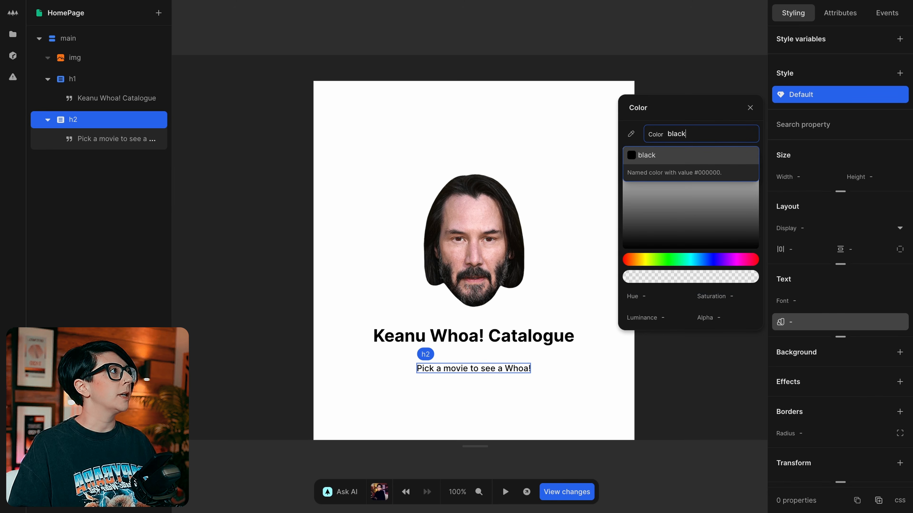
key("Return")
Step: Add a span inside the h2 and give it a text element reading "Whoa!"
left_click(103, 117)
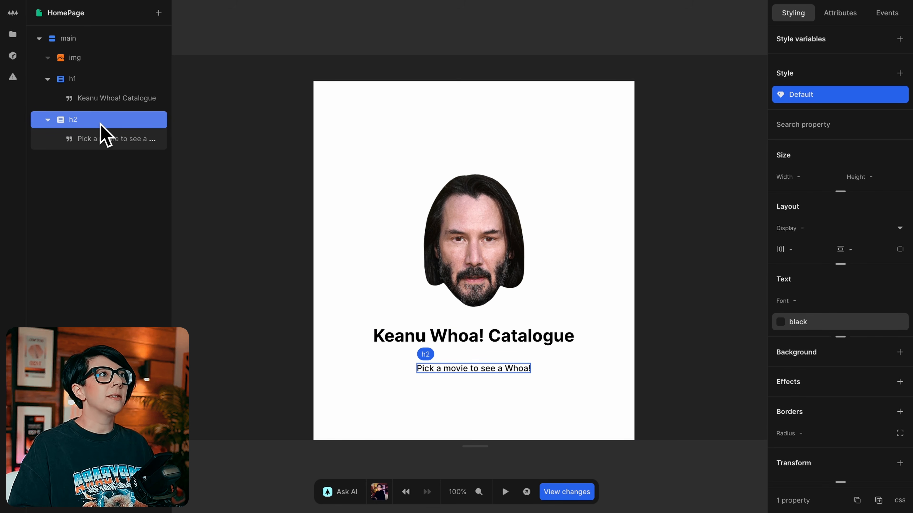
type("aspan")
key("Return")
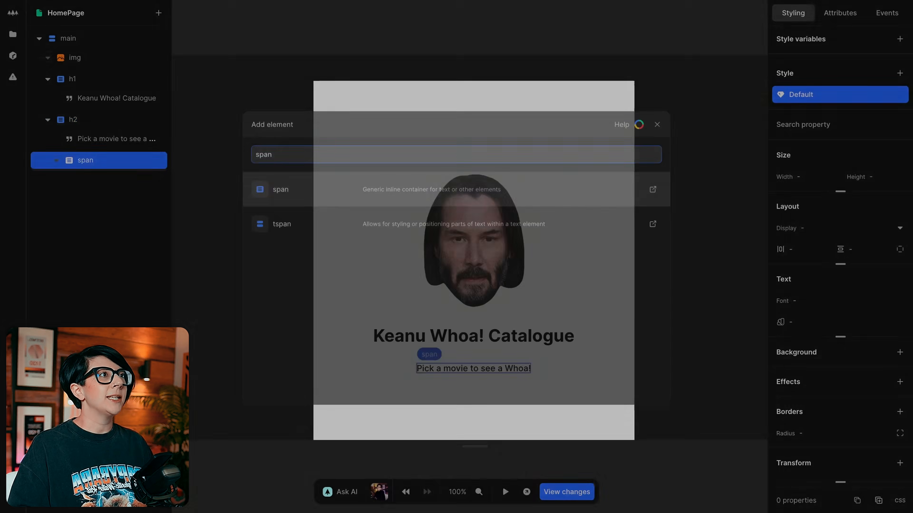
type("ate")
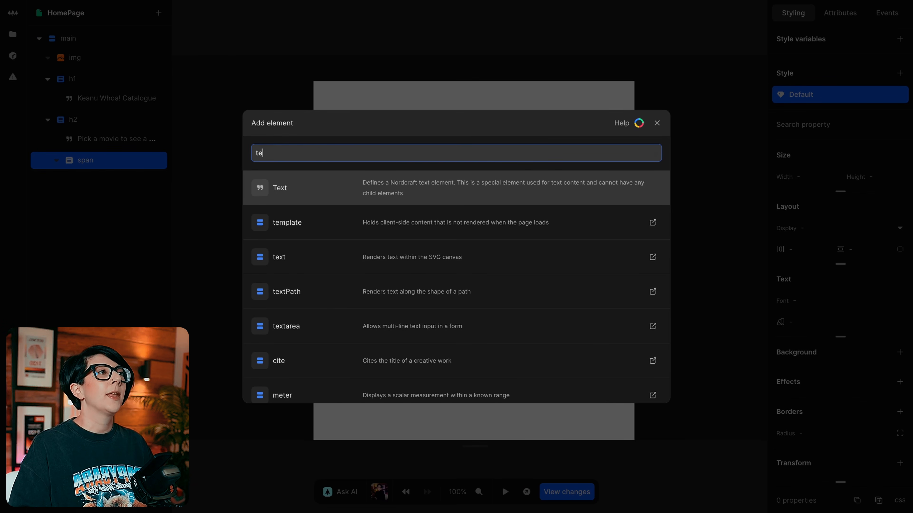
key("Return")
type("Whoa!")
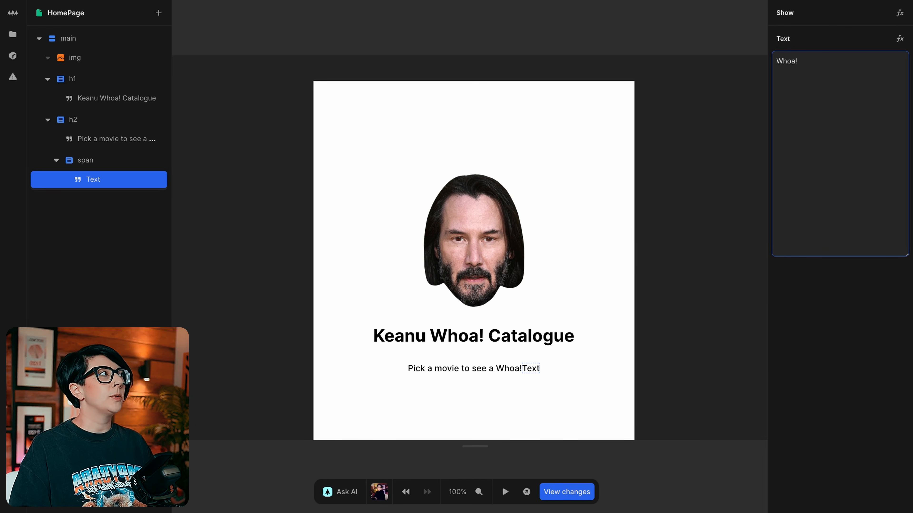
Step: Remove "Whoa!" from the h2's own text so that it reads "Pick a movie to see a"
left_click(119, 139)
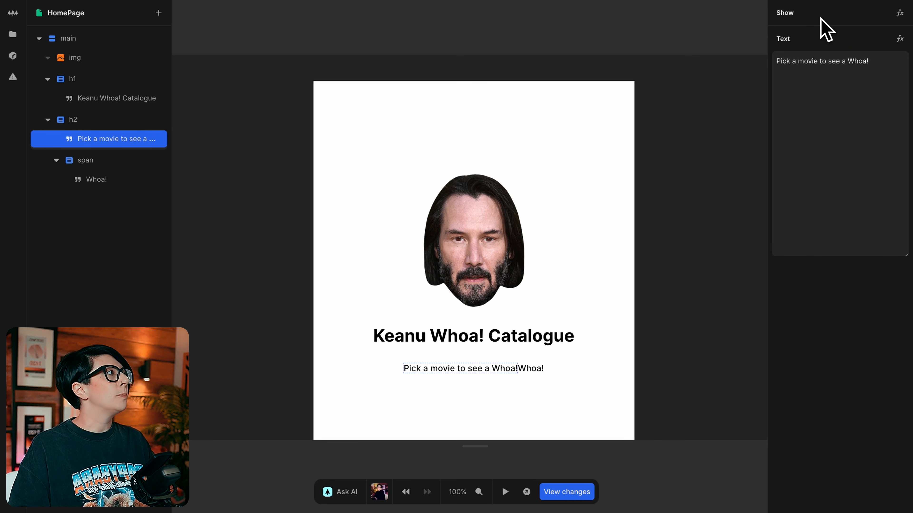
left_click(857, 60, "shift")
double_click(857, 60)
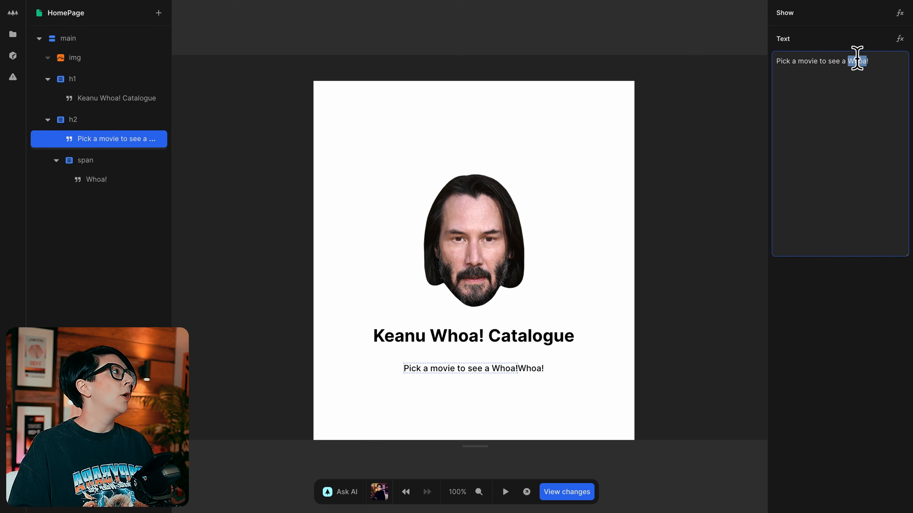
key("BackSpace")
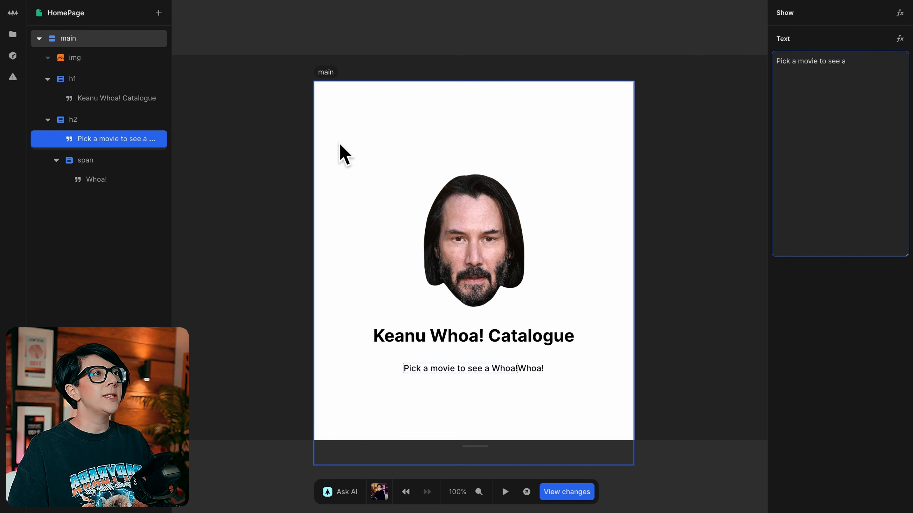
Step: Set the font style of the span inside the h2 to italic
left_click(108, 161)
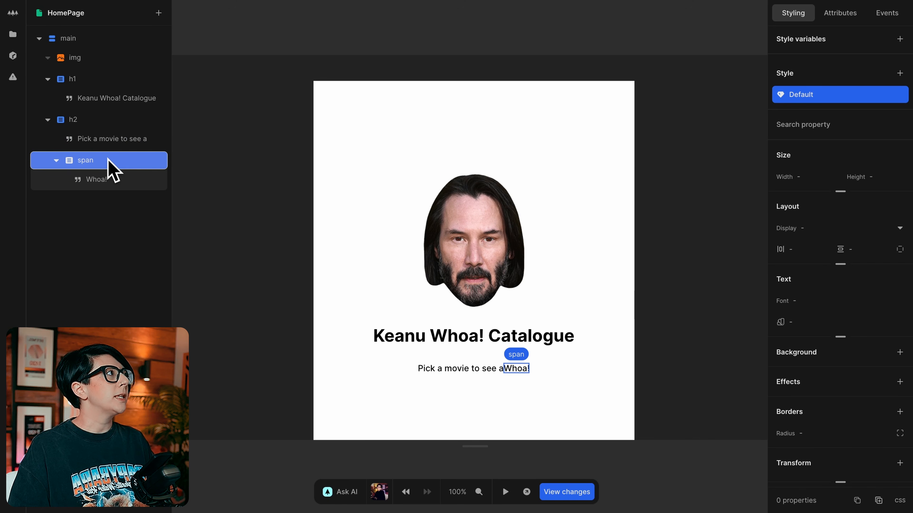
left_click(825, 300)
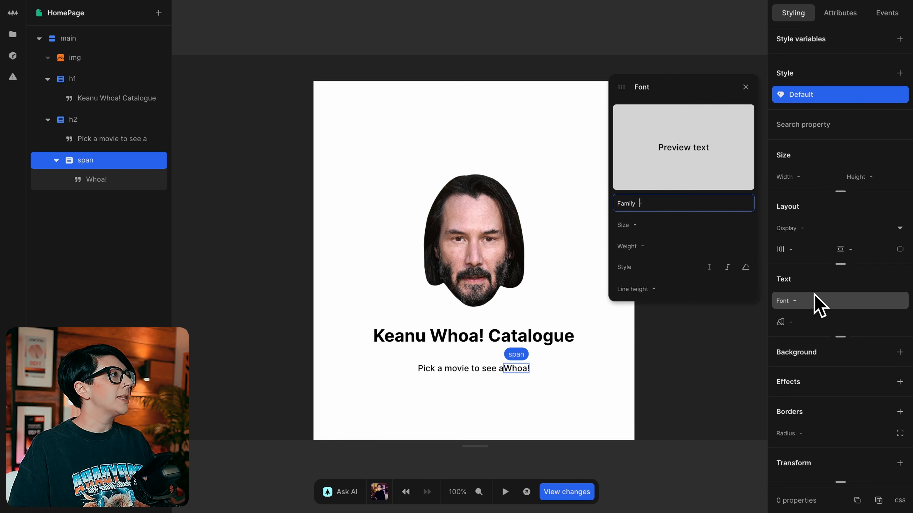
left_click(728, 268)
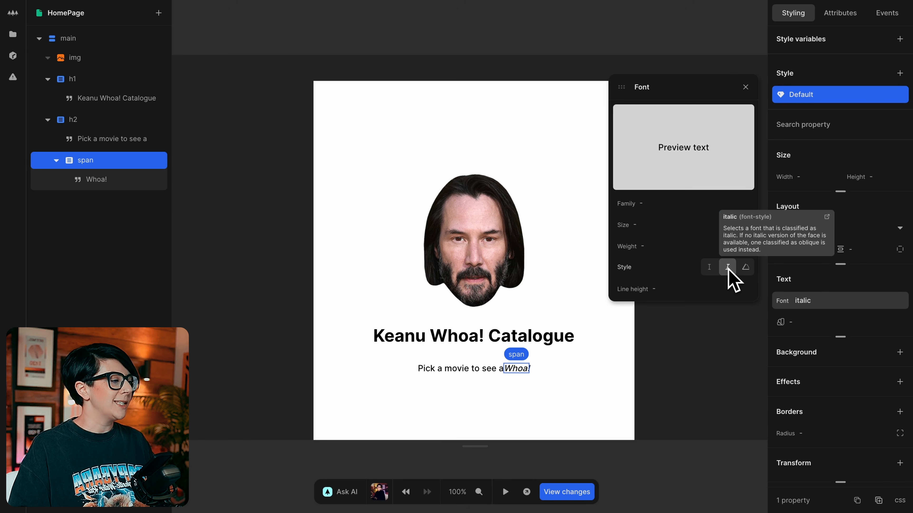
Step: Make sure the h2's own text "Pick a movie to see a" ends with a trailing space
left_click(126, 122)
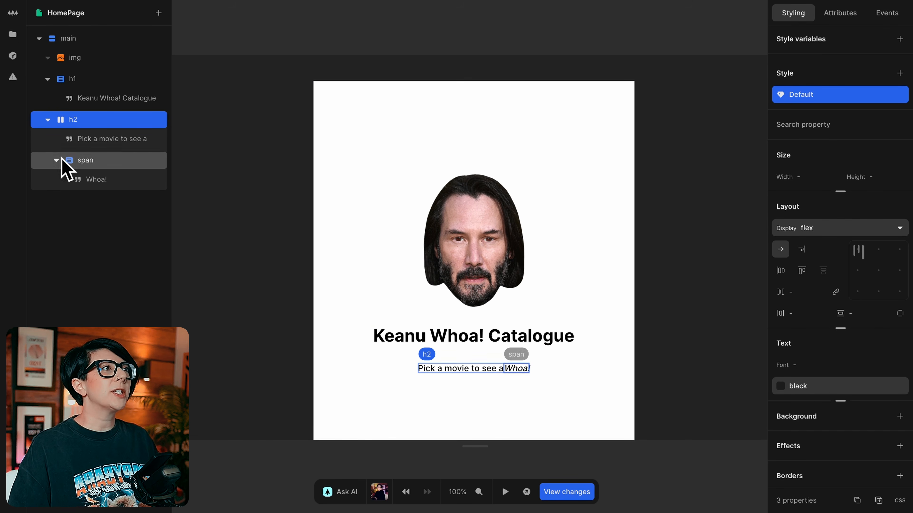
left_click(121, 140)
left_click(870, 68)
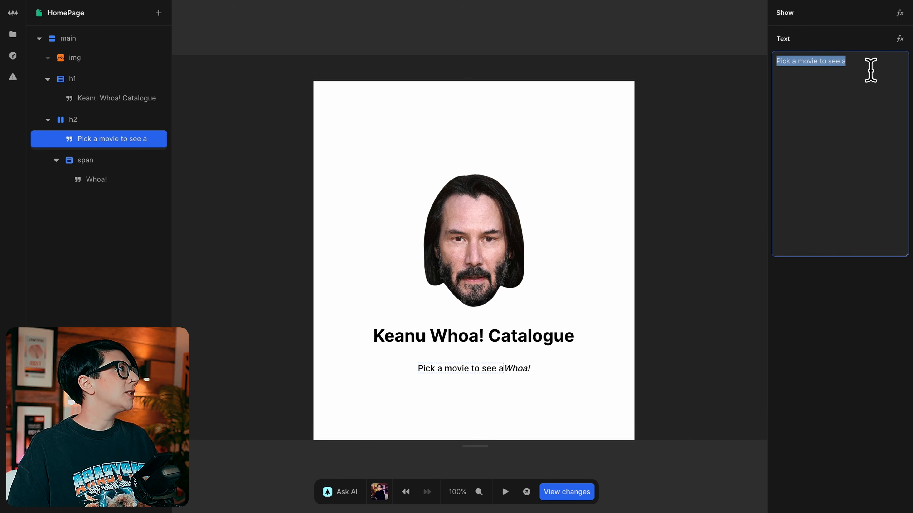
left_click(871, 62)
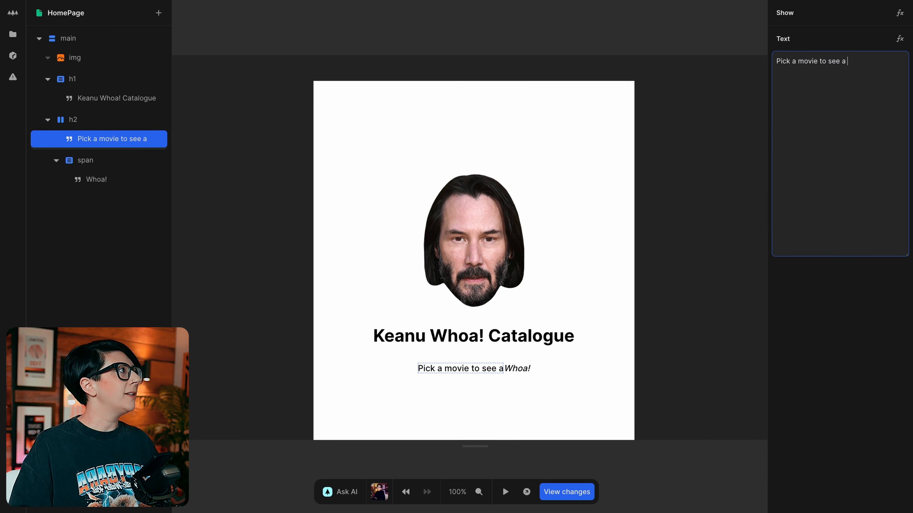
Step: Add the white-space property to the h2 heading and set it to Pre
left_click(102, 121)
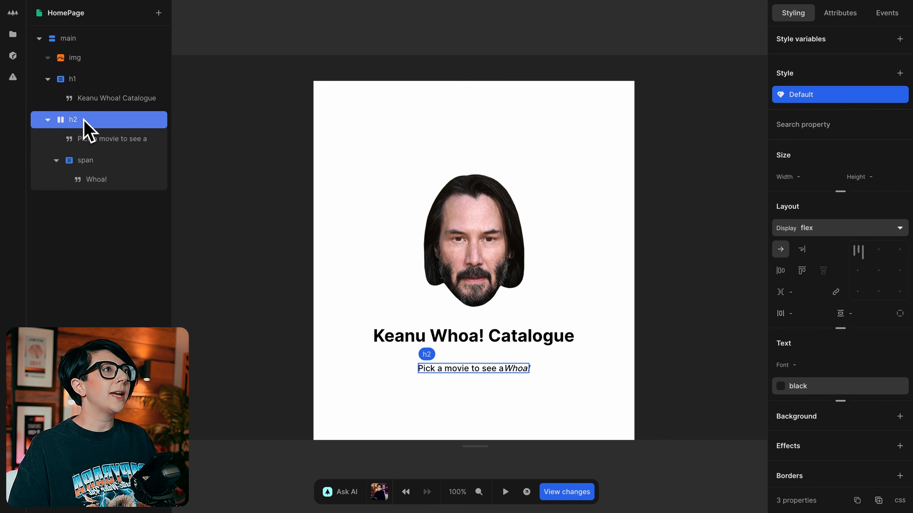
left_click(837, 119)
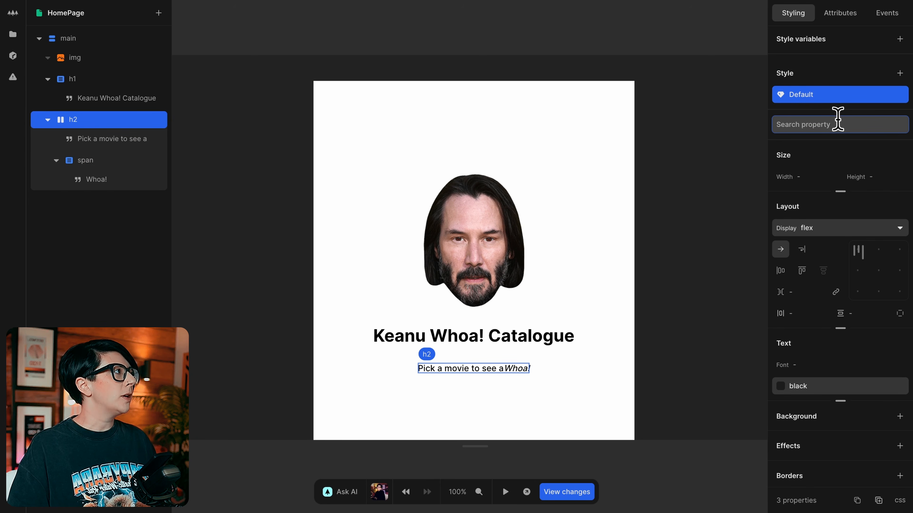
type("white")
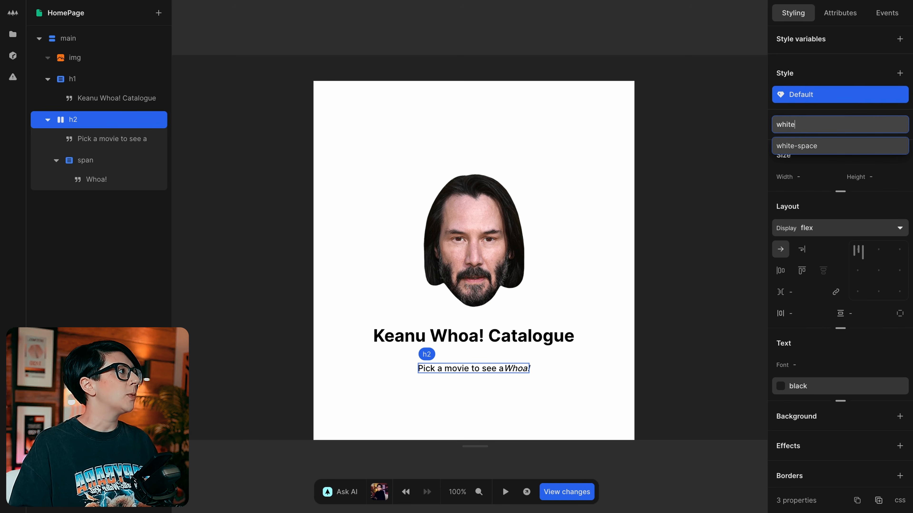
key("Return")
left_click(863, 408)
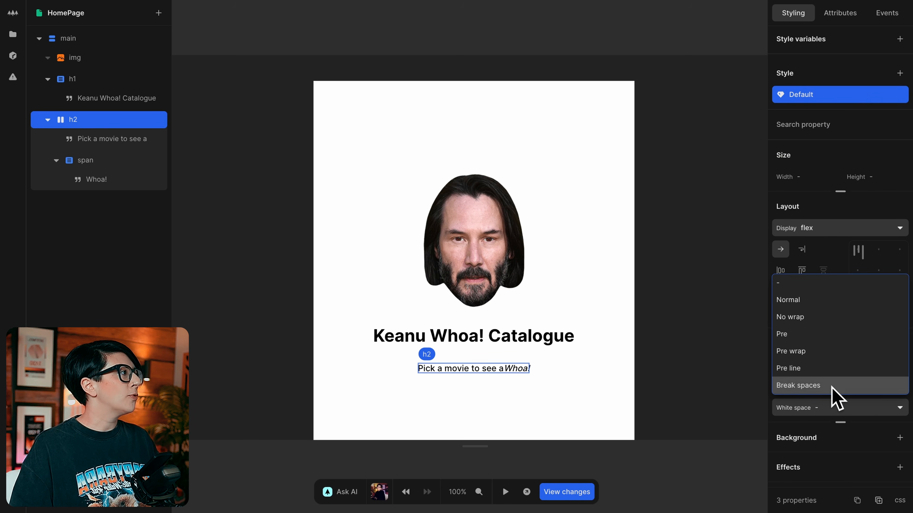
left_click(830, 333)
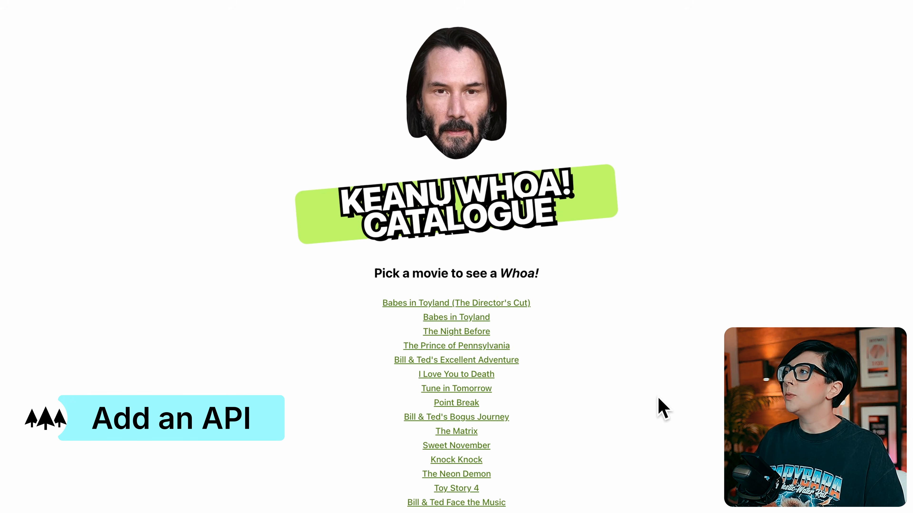
scroll(663, 408, "down", 2)
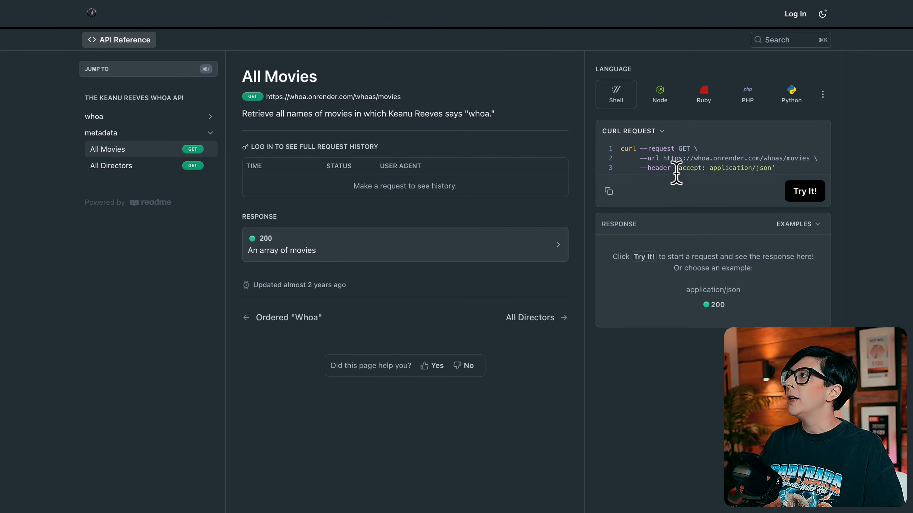
left_click_drag(663, 159, 811, 159)
key("ctrl+c")
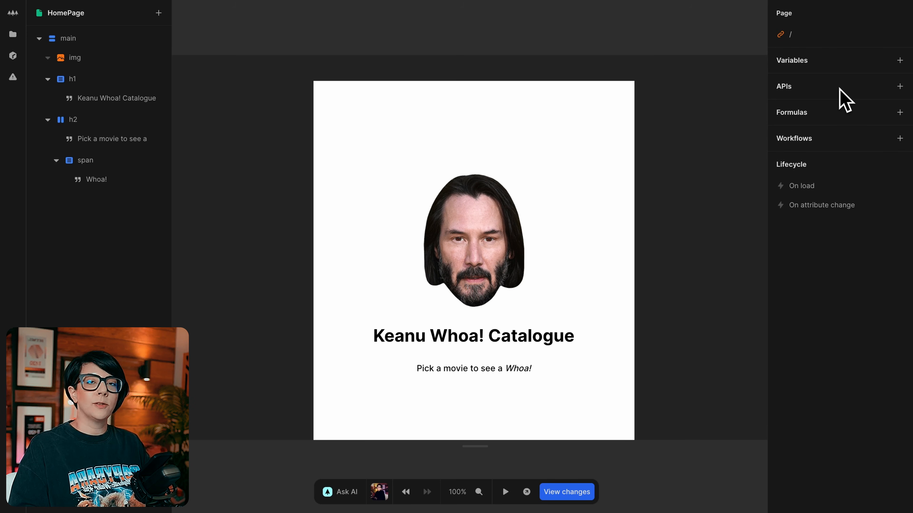
left_click(899, 86)
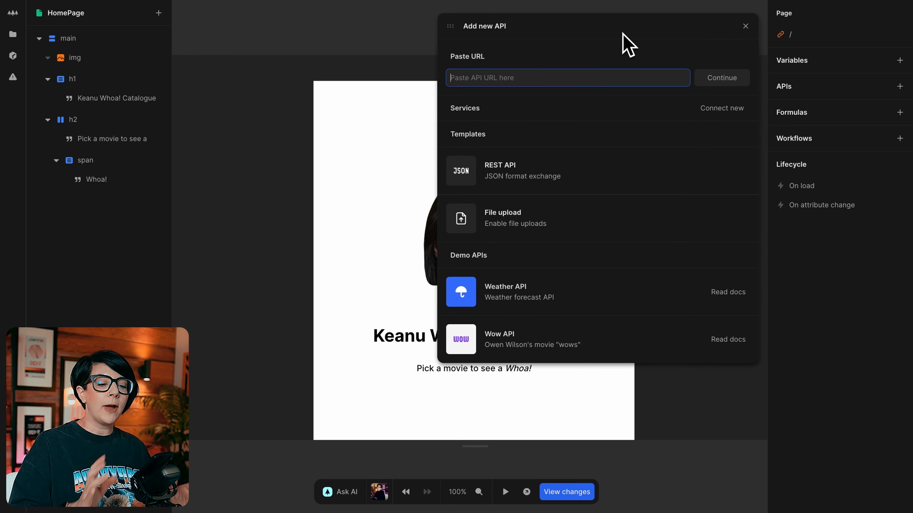
key("ctrl+v")
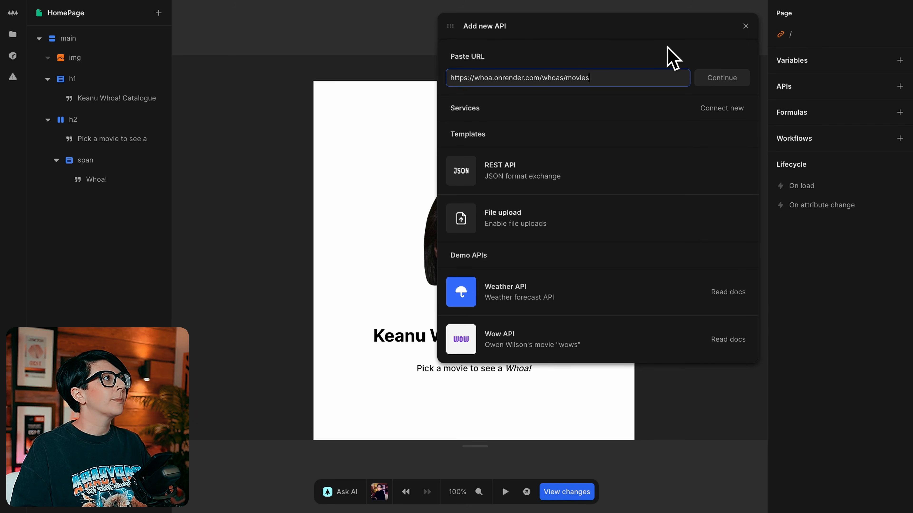
left_click(731, 78)
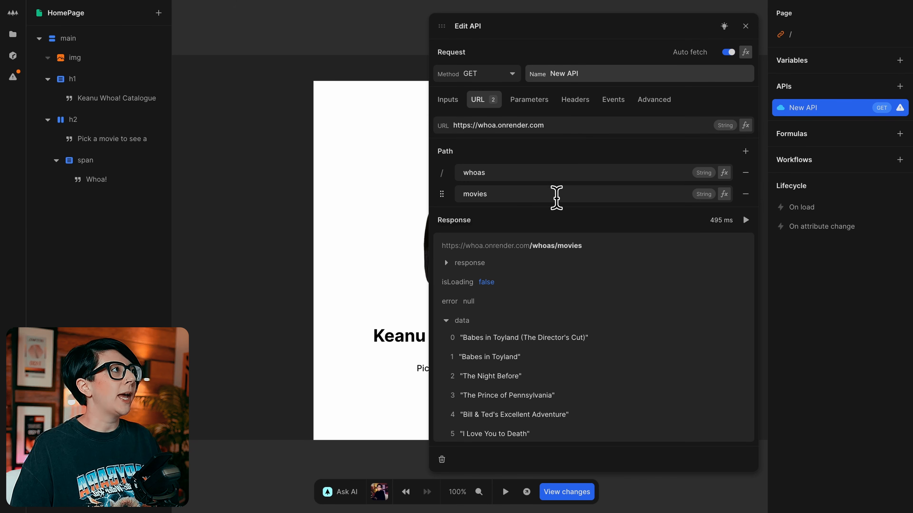
Step: Rename the new API as Movies
left_click(608, 73)
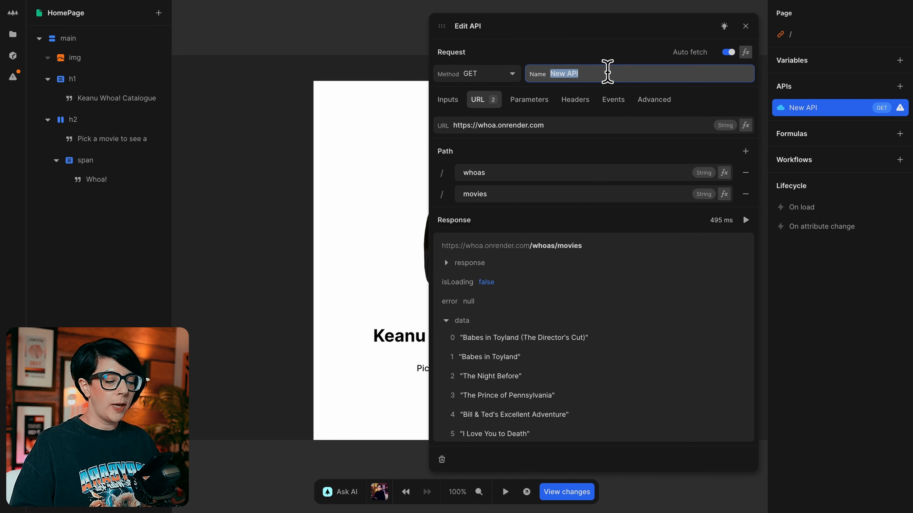
type("Movies")
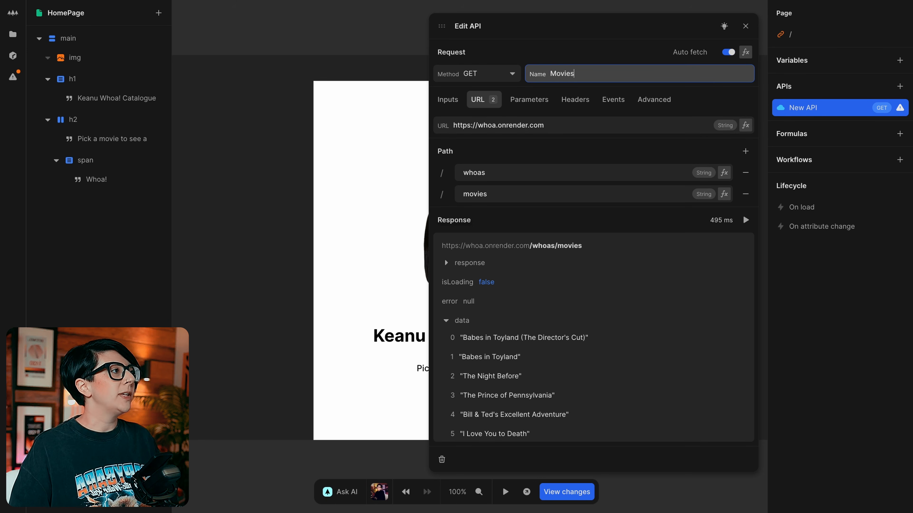
left_click(621, 26)
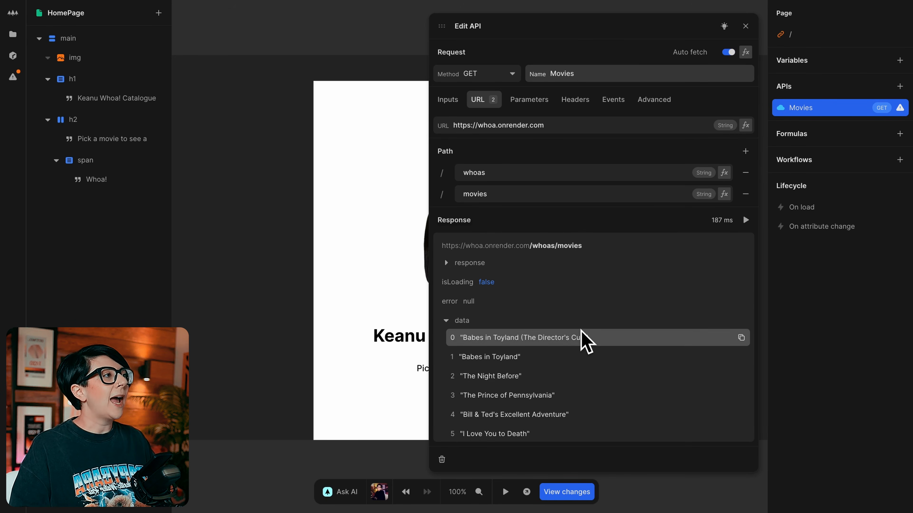
Step: Review the movie titles in the Movies API response and test the API request
scroll(586, 397, "down", 2)
scroll(586, 397, "down", 5)
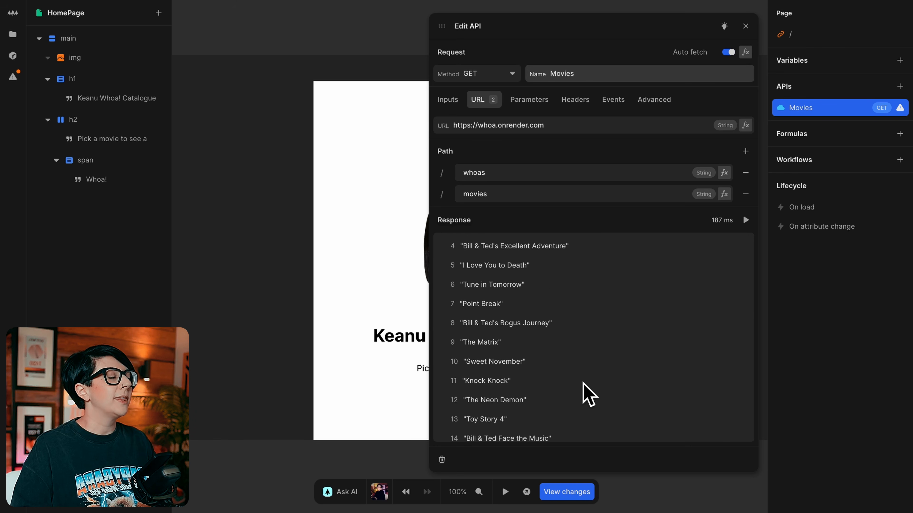
scroll(587, 397, "up", 7)
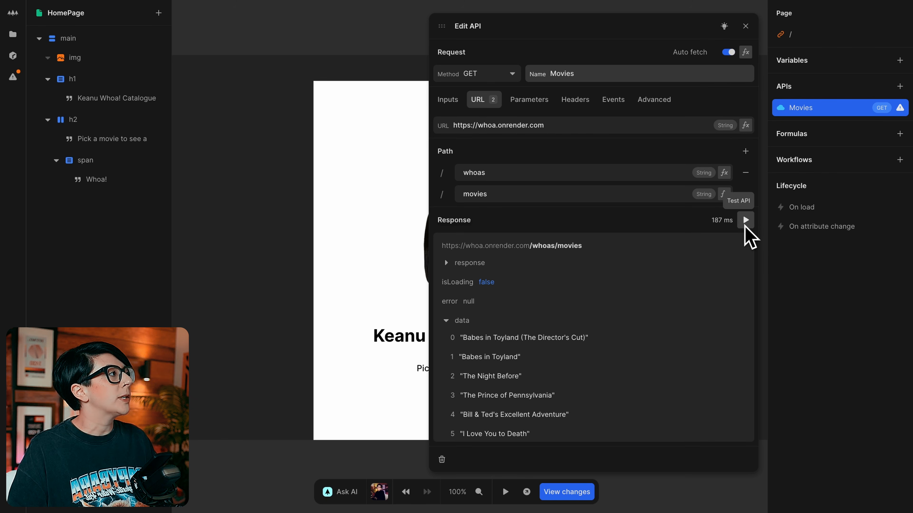
left_click(746, 220)
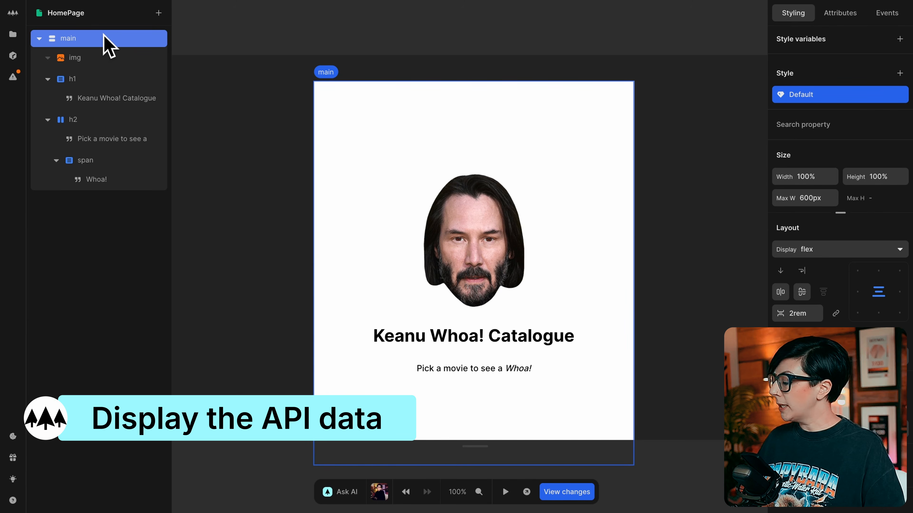
Step: Add a ul element inside main and place an li element within it
key("a")
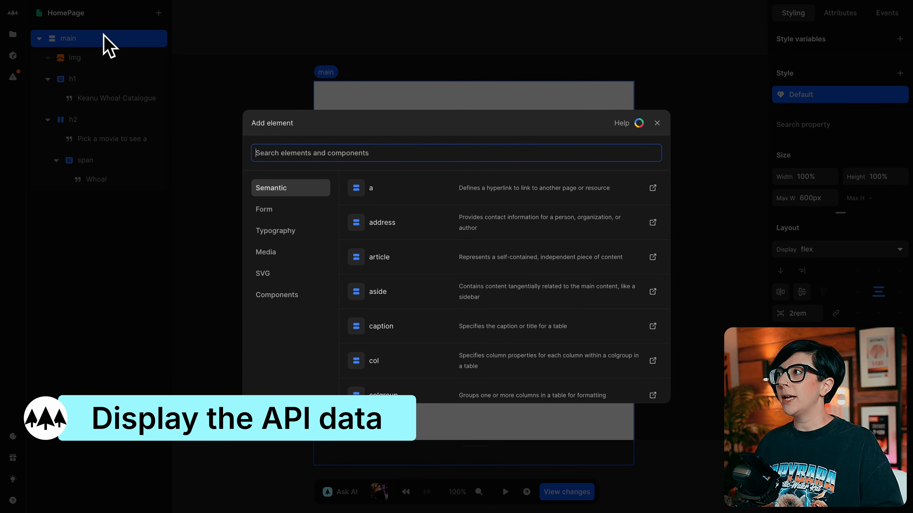
type("ul")
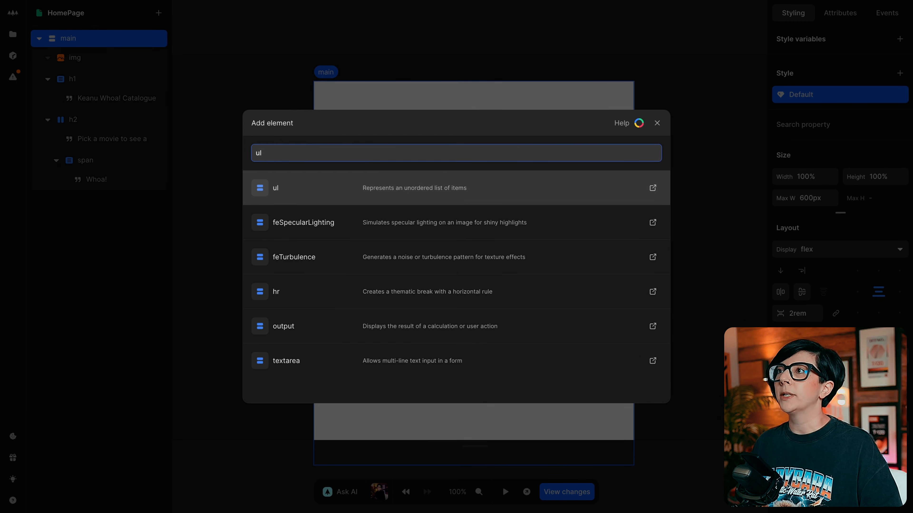
key("Return")
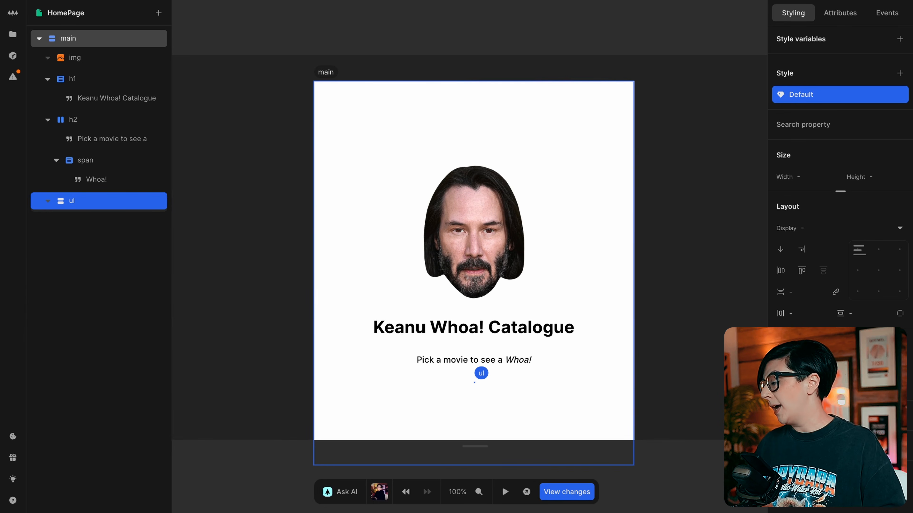
type("a")
type("li")
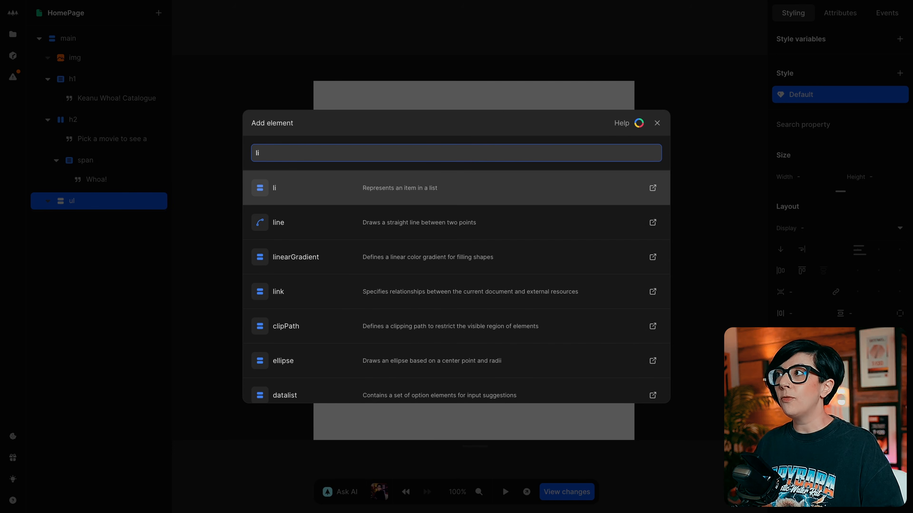
key("Return")
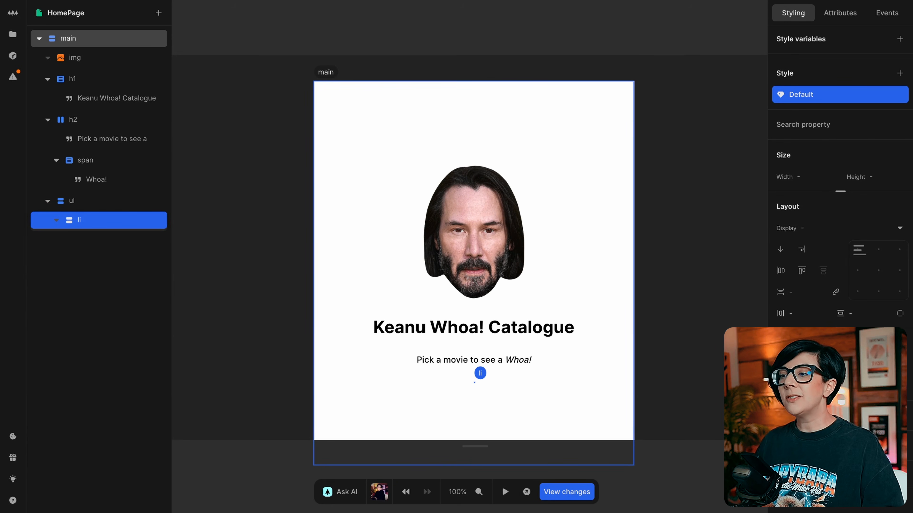
Step: Add an a element inside the li and select its default link text
type("a")
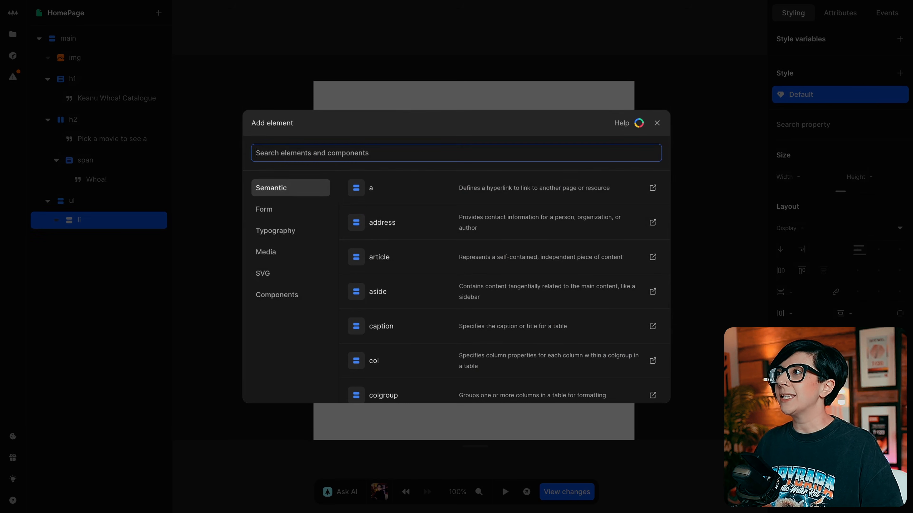
type("a")
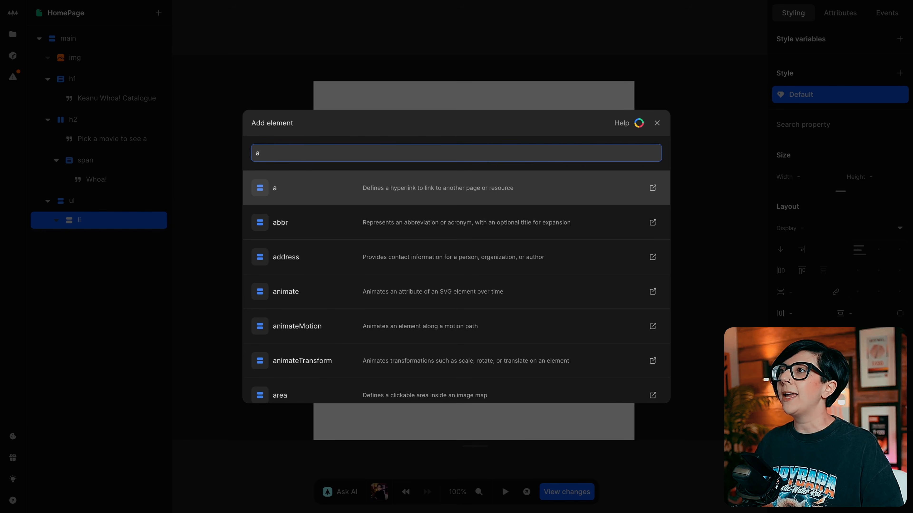
key("Return")
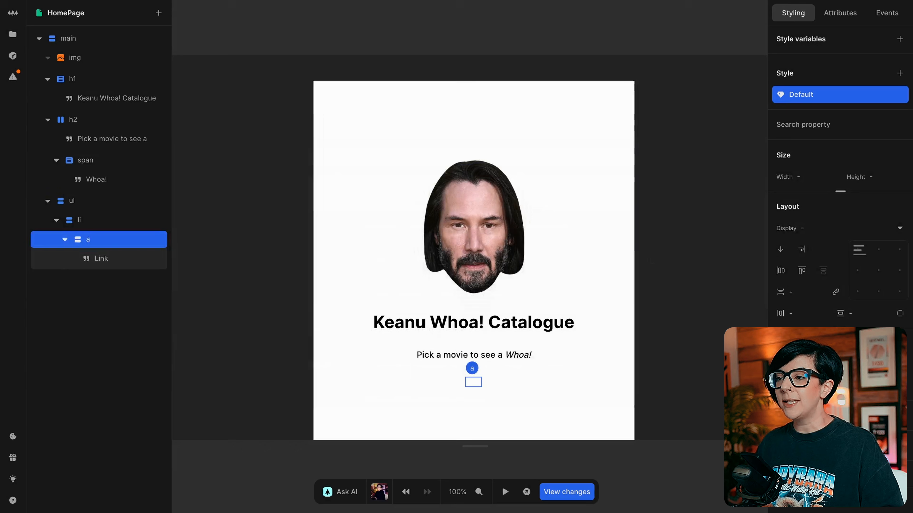
left_click(126, 269)
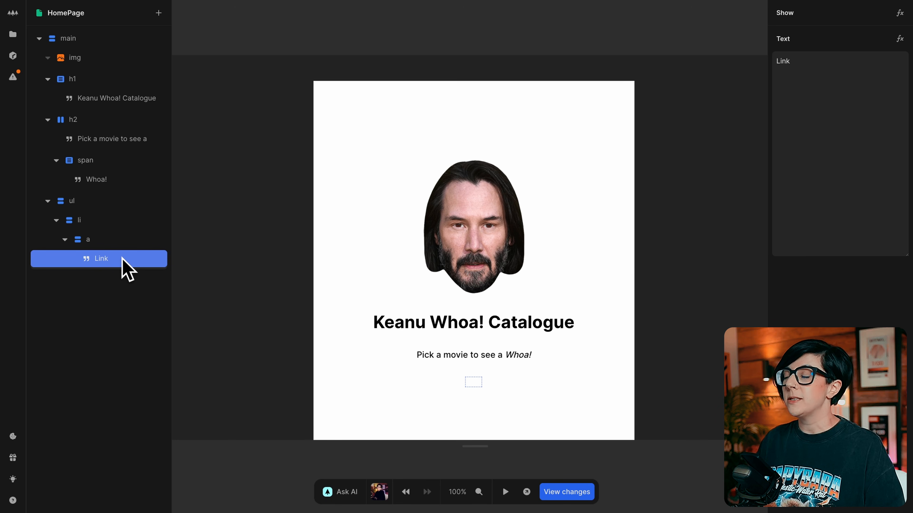
Step: Set the li element's repeat formula to the data array of the Movies API and inspect the formula's output
left_click(114, 233)
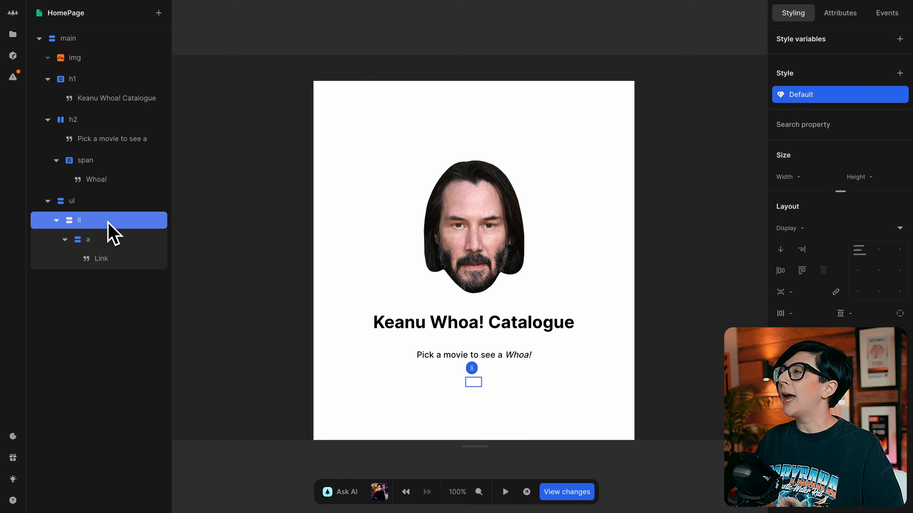
key("2")
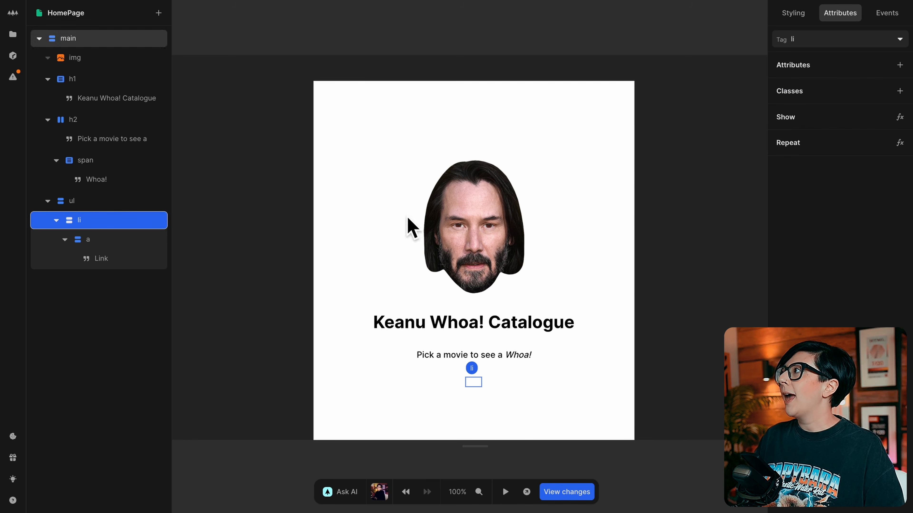
left_click(899, 143)
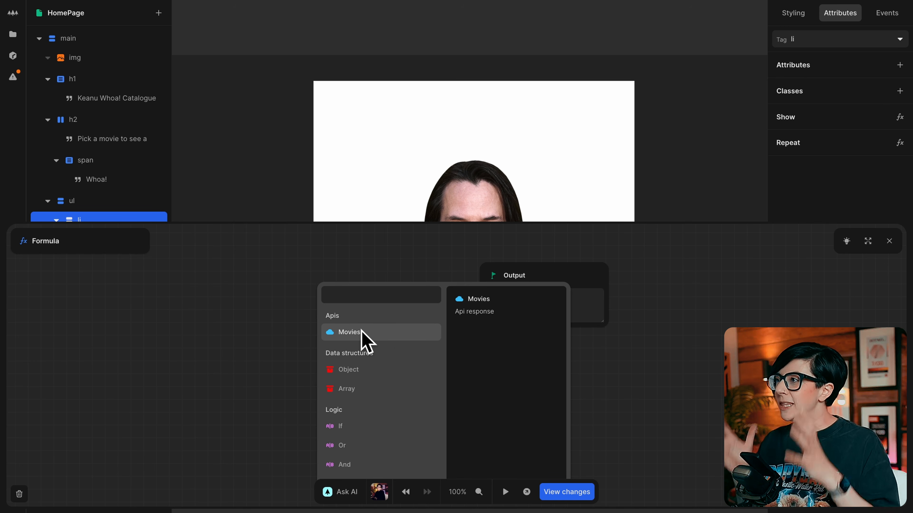
left_click(383, 334)
left_click(345, 331)
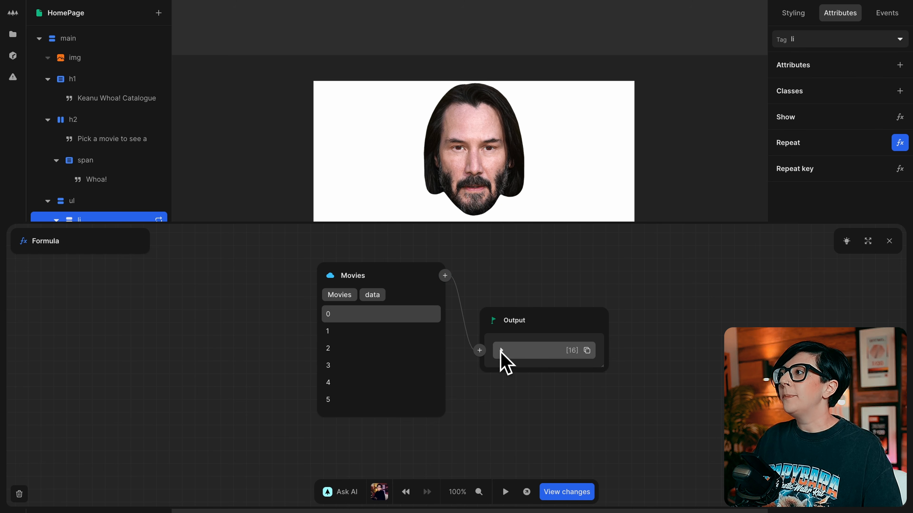
left_click(502, 351)
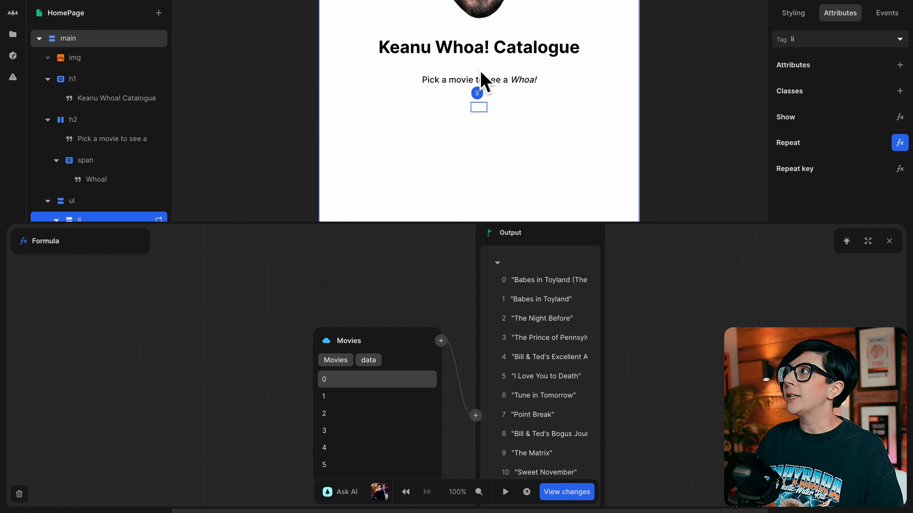
left_click(889, 241)
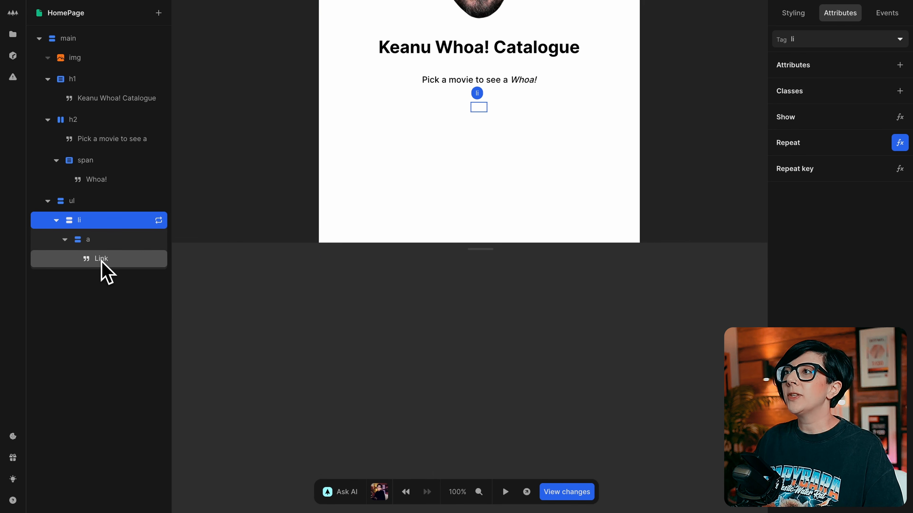
Step: Bind the link text inside the a element to the repeated Item and check the full formula output
left_click(122, 262)
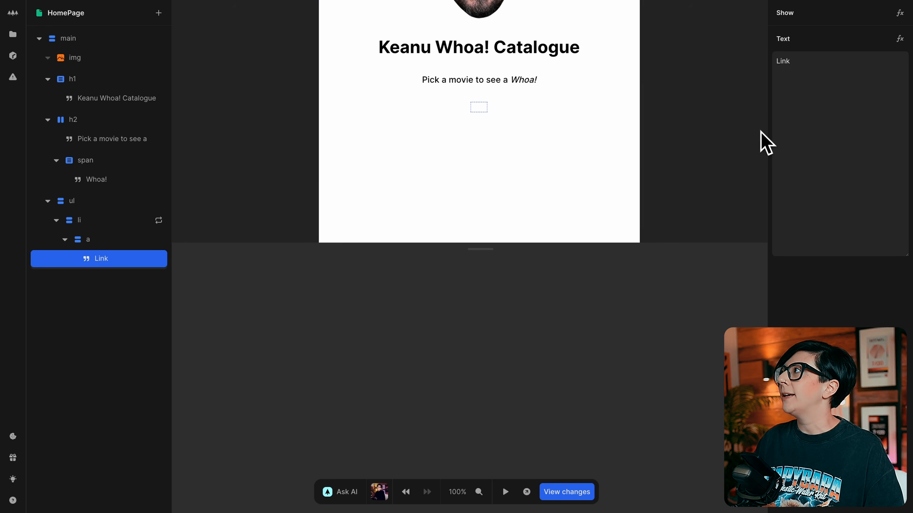
left_click(899, 39)
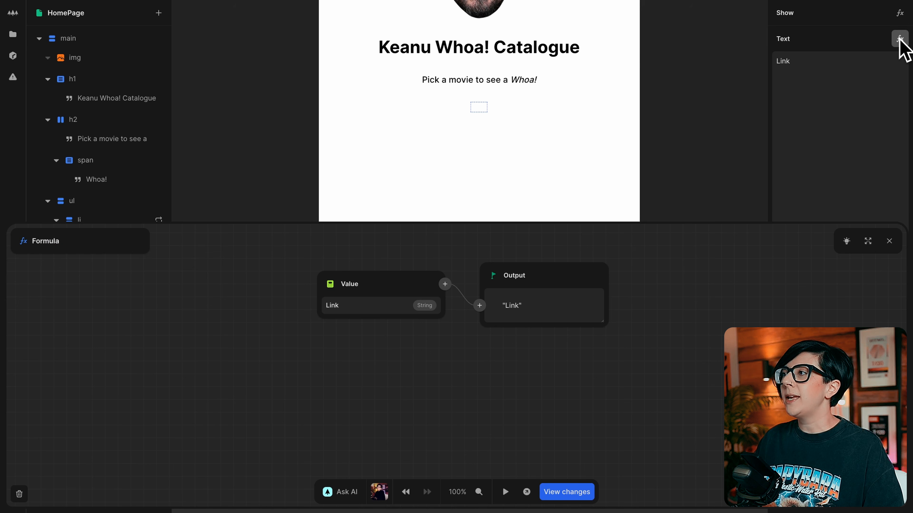
left_click(331, 284)
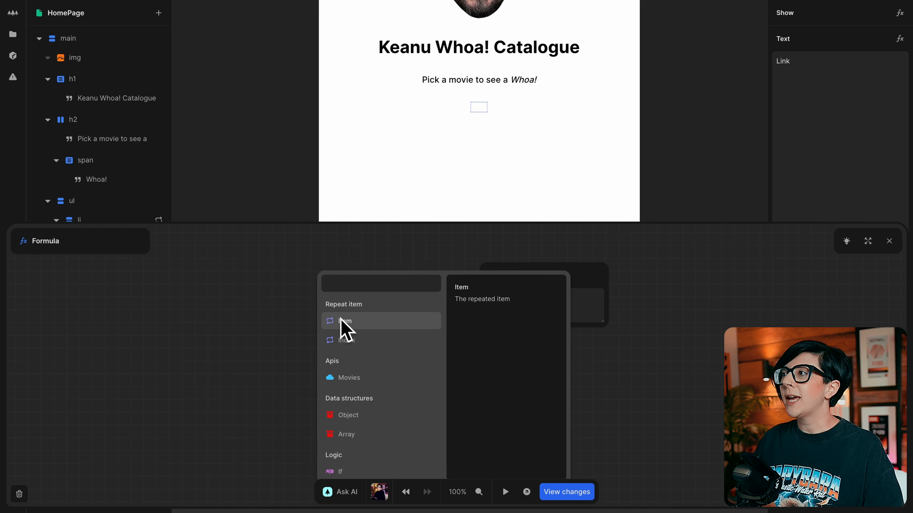
left_click(378, 321)
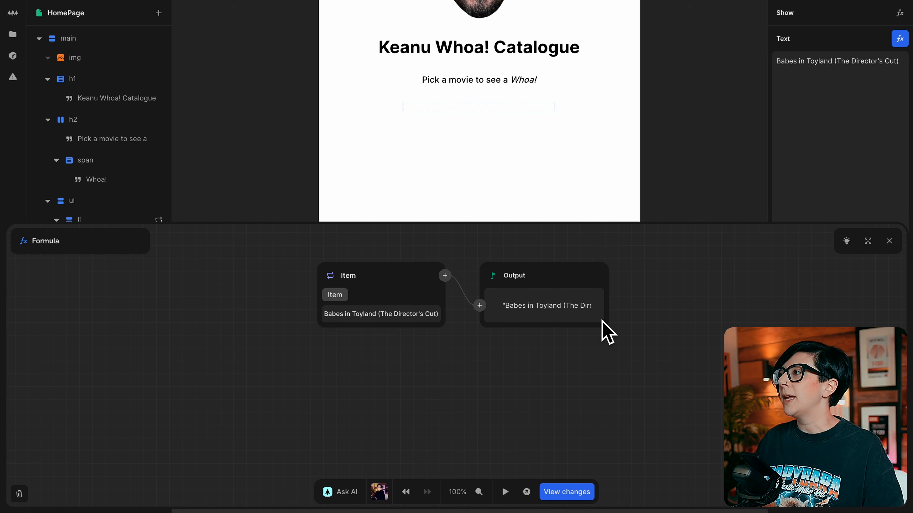
left_click_drag(602, 320, 683, 313)
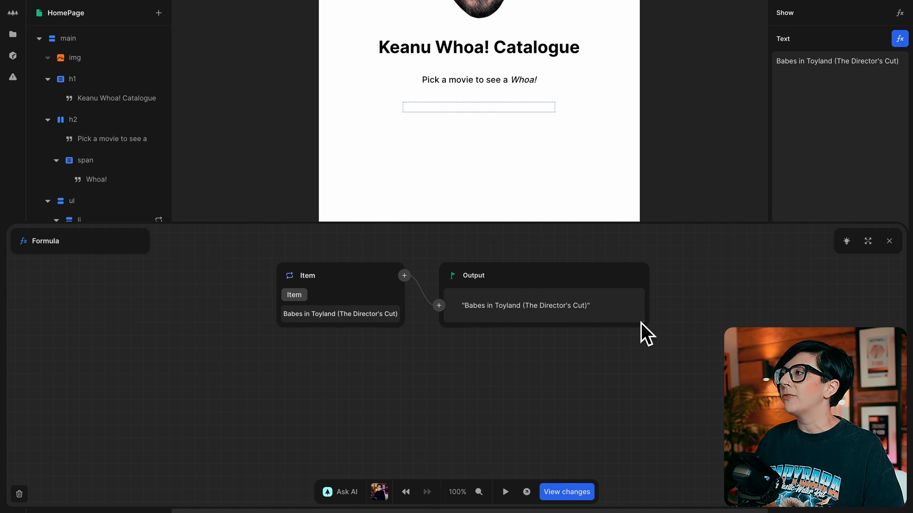
left_click(889, 241)
Step: Set the li element's text colour to black and extend the preview canvas to fit the whole movie list
left_click(104, 221)
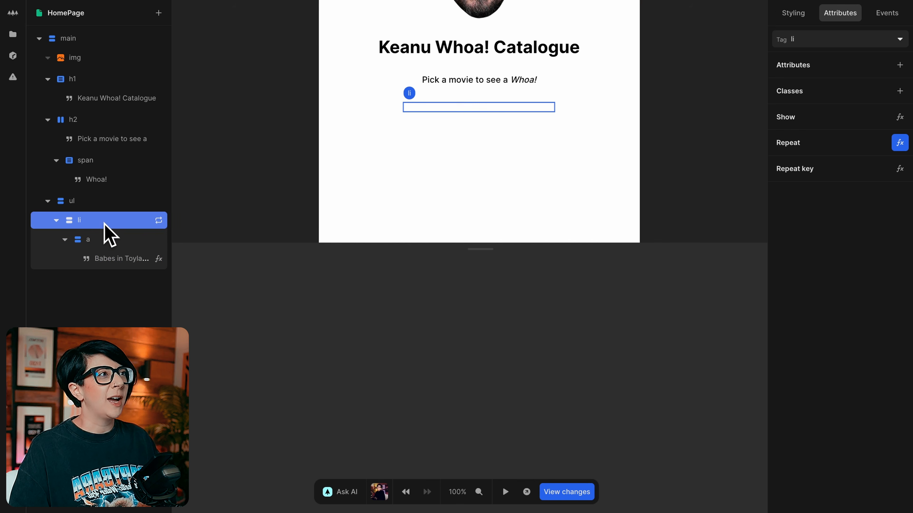
left_click(792, 14)
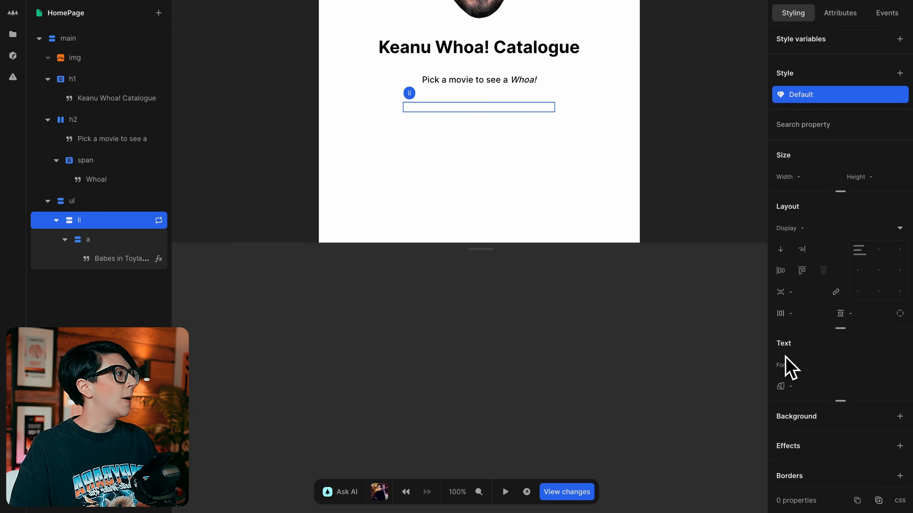
left_click(782, 387)
type("blakc")
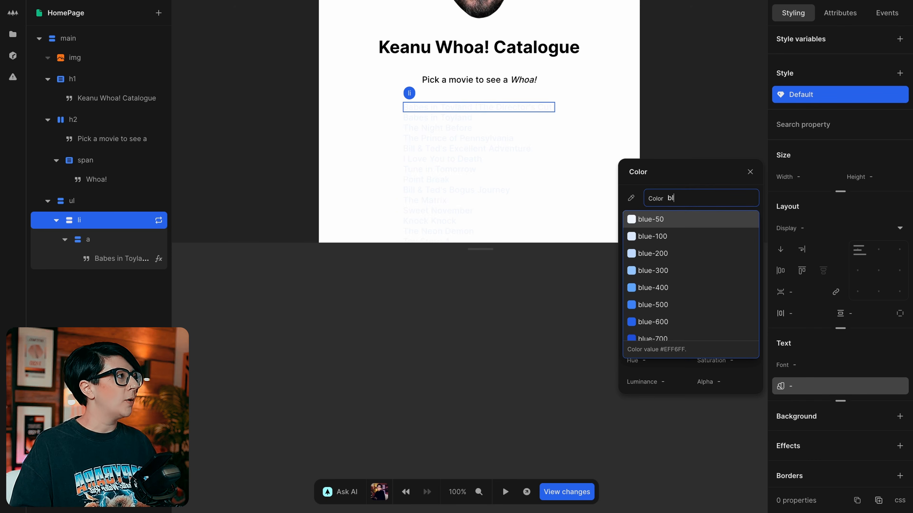
key("BackSpace")
type("ck")
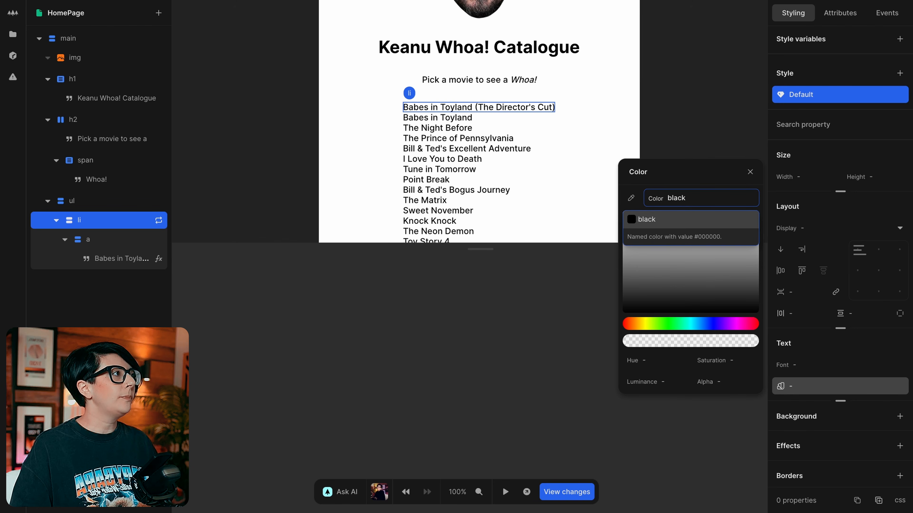
key("Return")
left_click(750, 172)
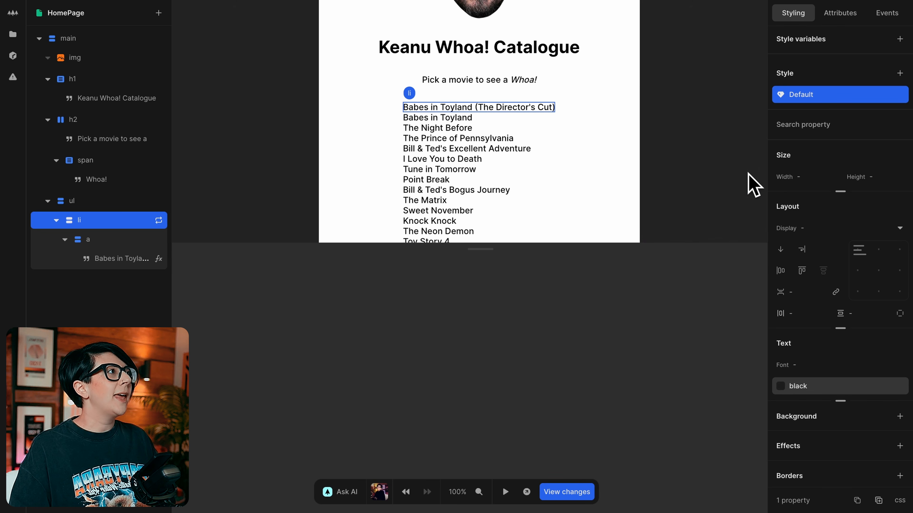
left_click_drag(481, 250, 481, 417)
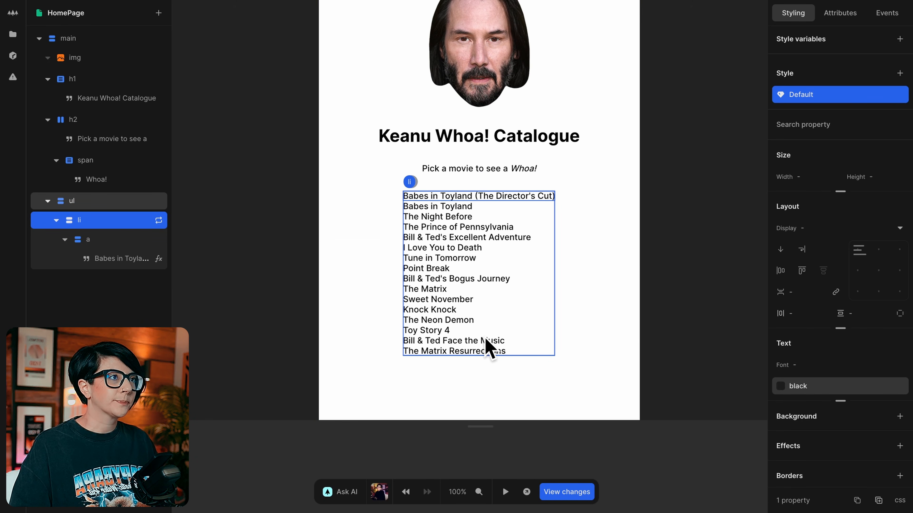
Step: Centre-align the text of the ul element
left_click(90, 201)
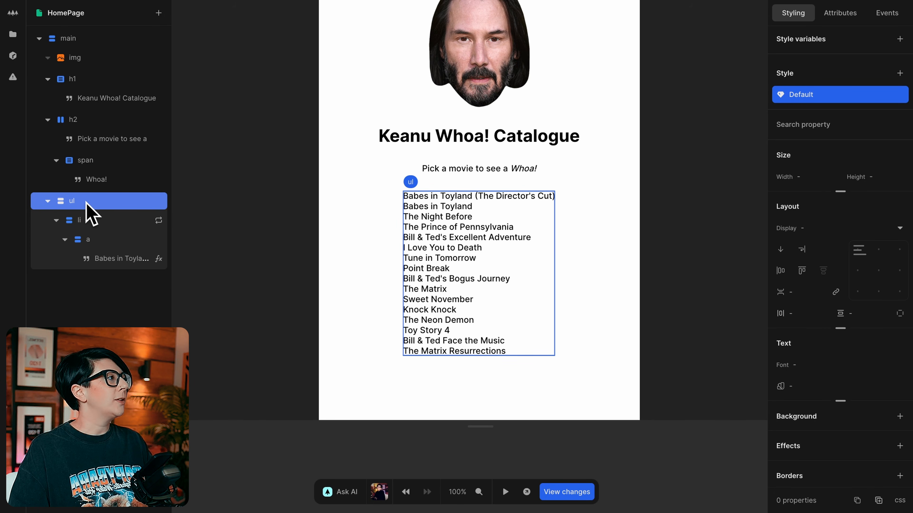
left_click(840, 400)
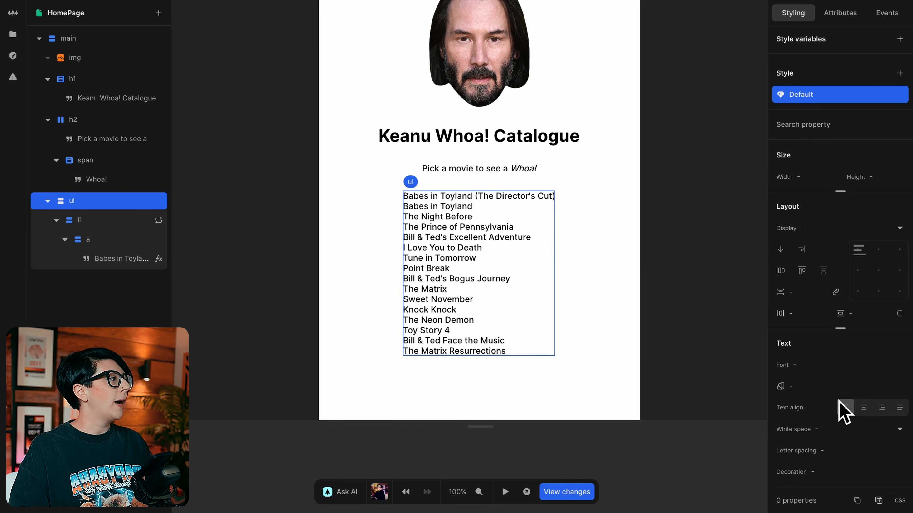
scroll(835, 450, "down", 1)
left_click(863, 385)
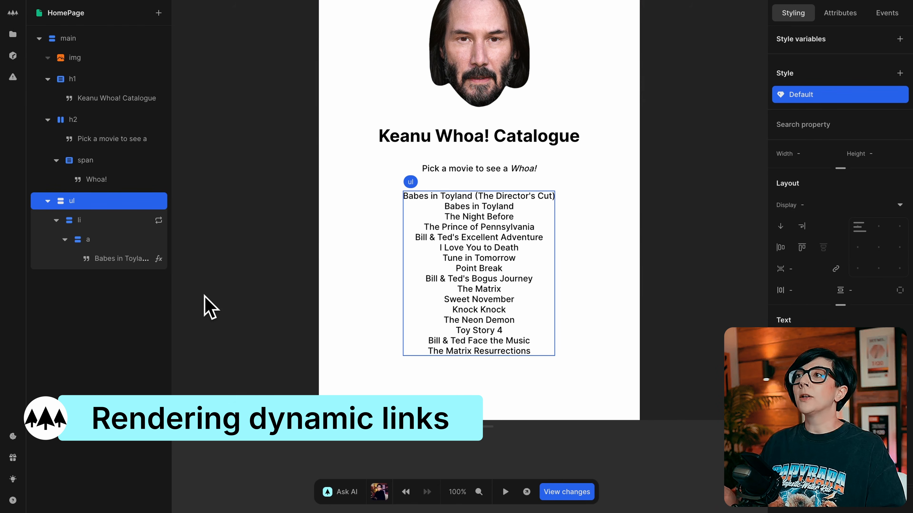
Step: Review the movie titles in the Movies API response data
left_click(118, 241)
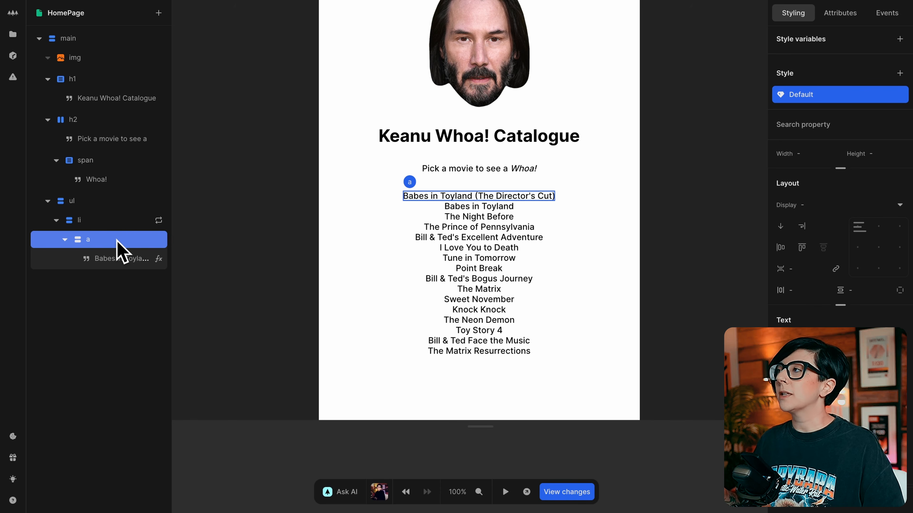
key("Escape")
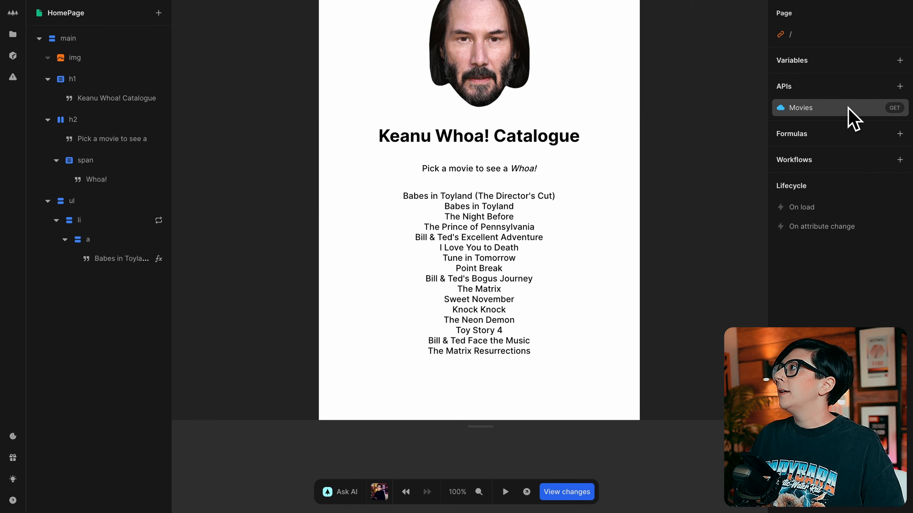
left_click(853, 116)
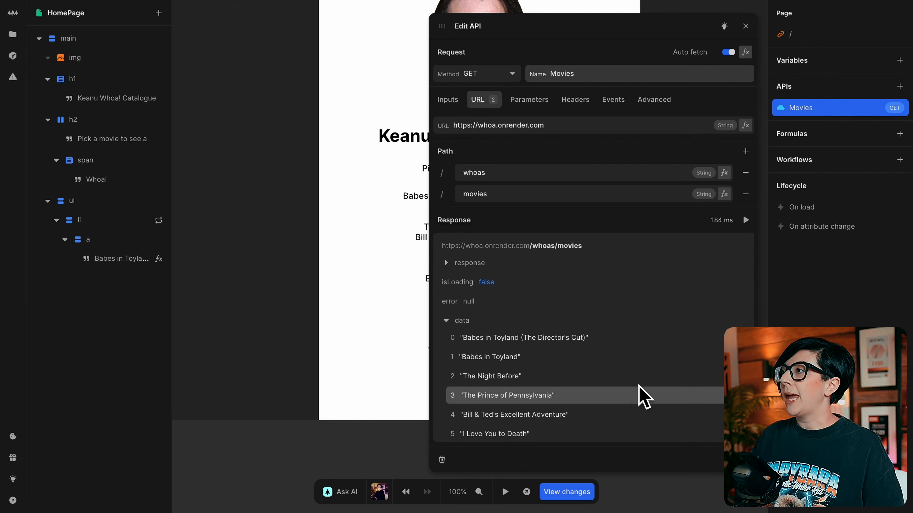
scroll(641, 397, "down", 2)
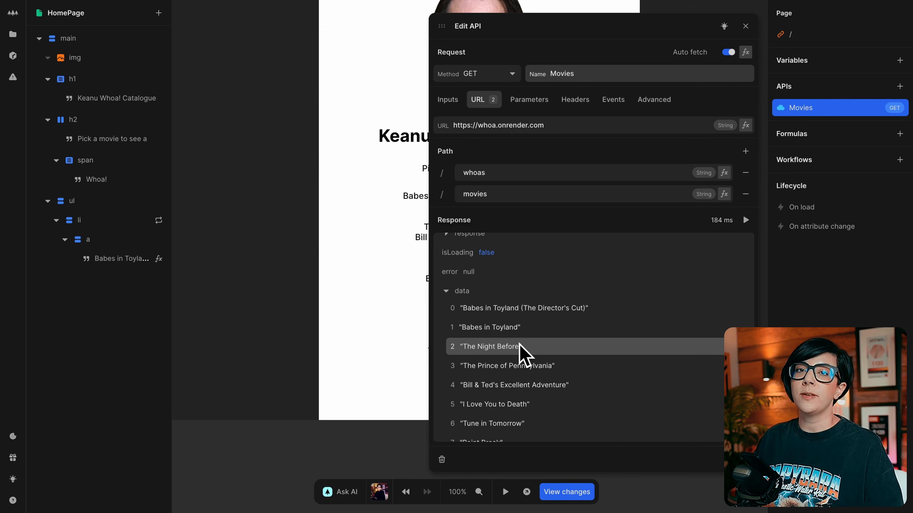
Step: Replace the value in the a element's href formula with a Concatenate function whose first input is /movie/
left_click(108, 240)
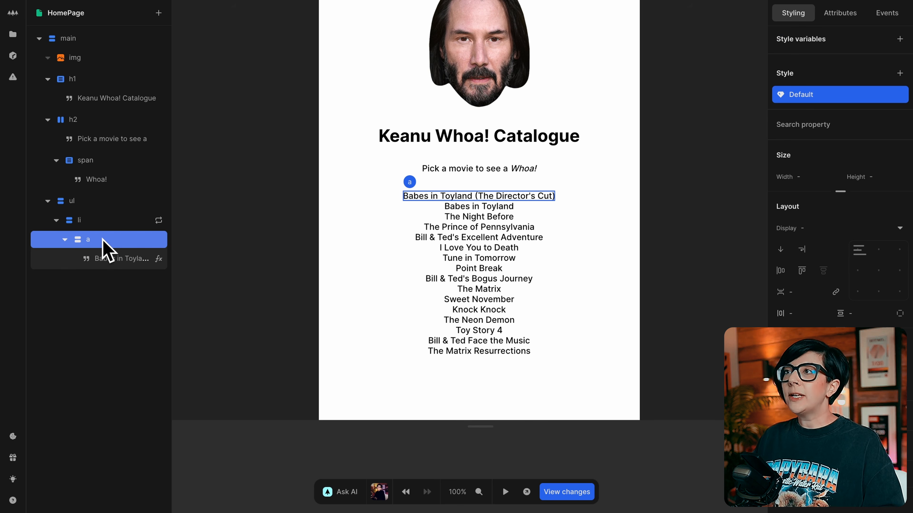
key("2")
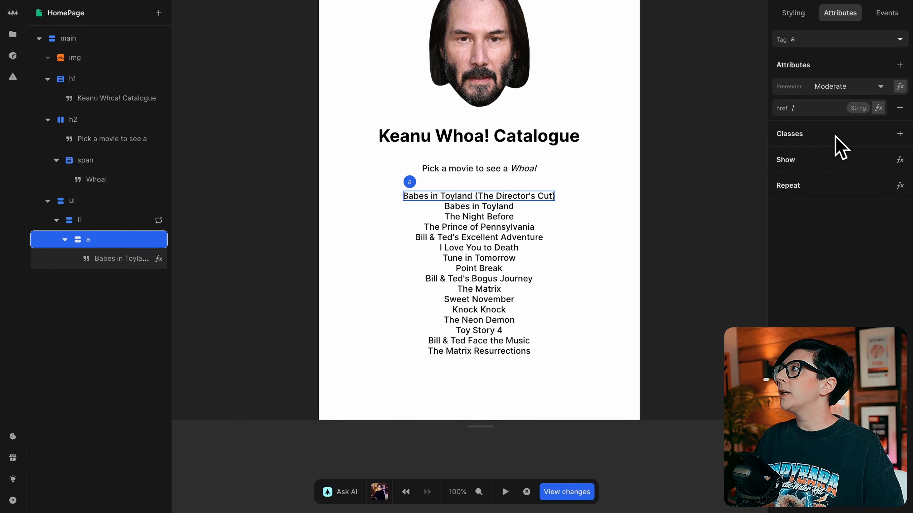
left_click(878, 108)
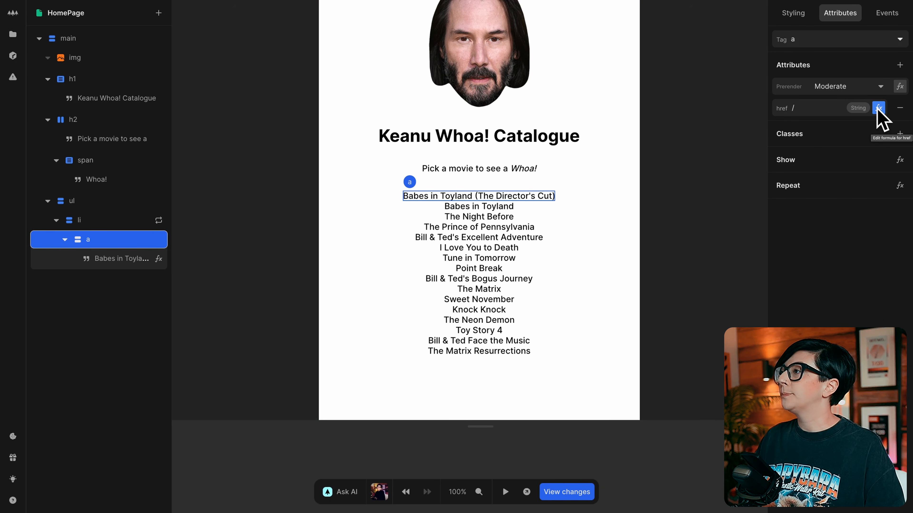
left_click(878, 108)
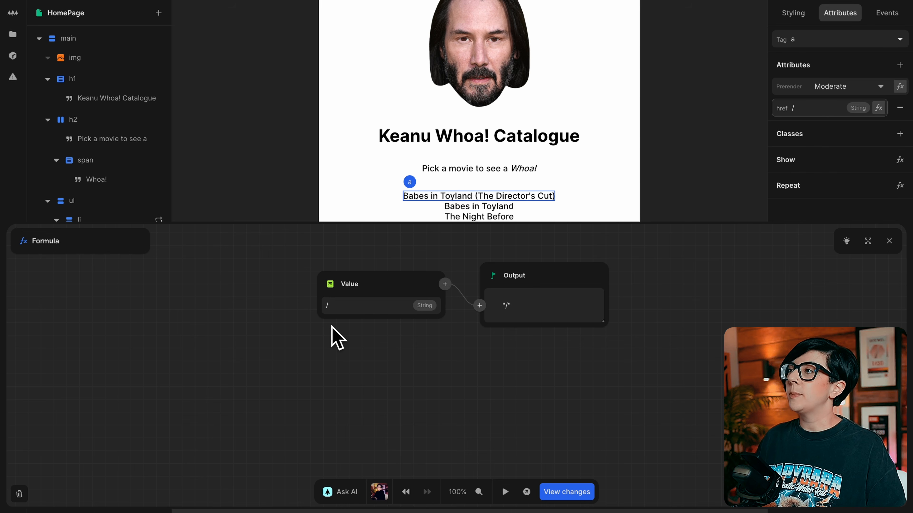
left_click(330, 284)
type("con")
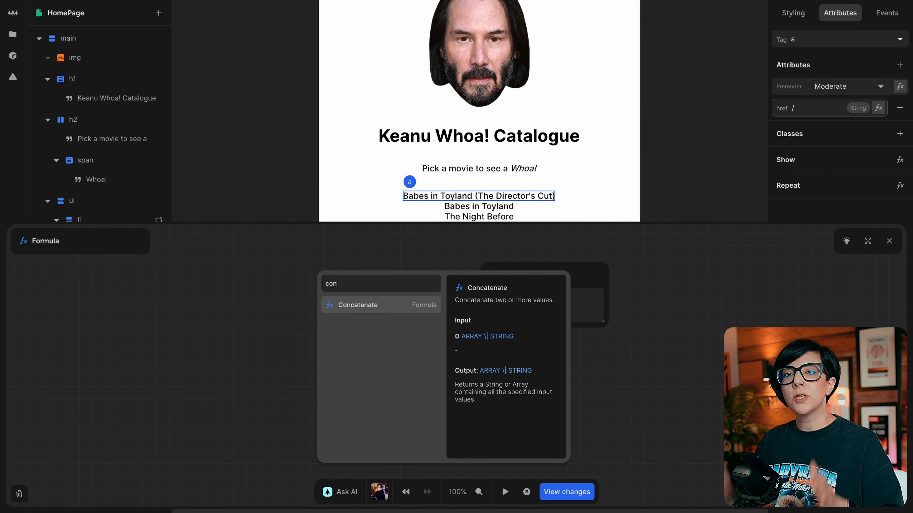
key("Return")
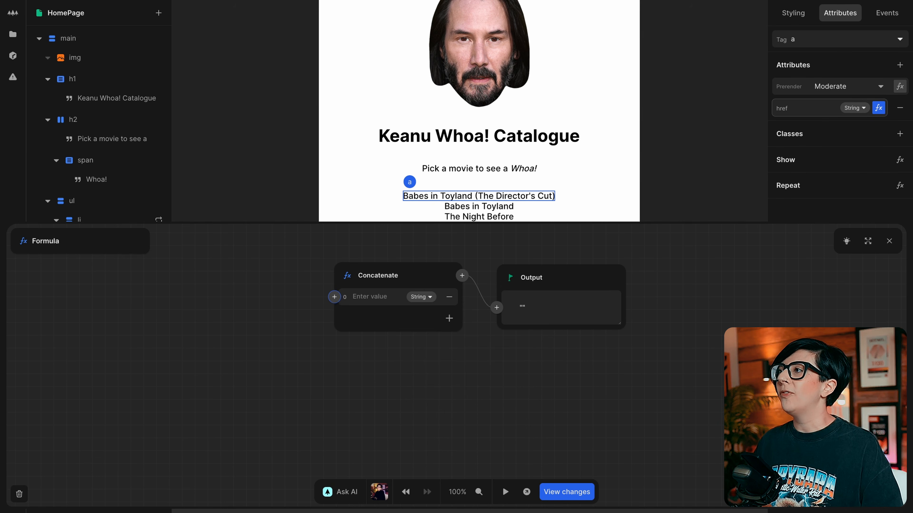
left_click(372, 297)
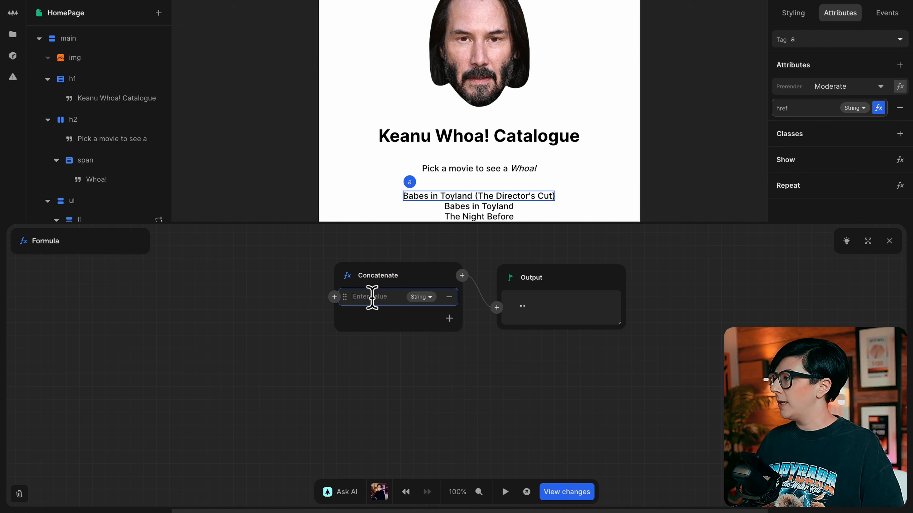
type("/movie/")
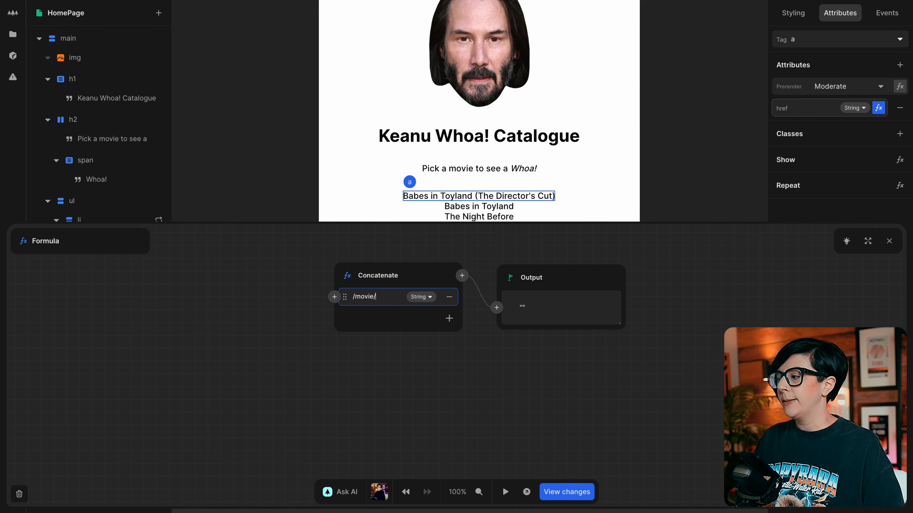
Step: Add a second input to the href's Concatenate function, connect it to the repeated Item and inspect the output
left_click(449, 318)
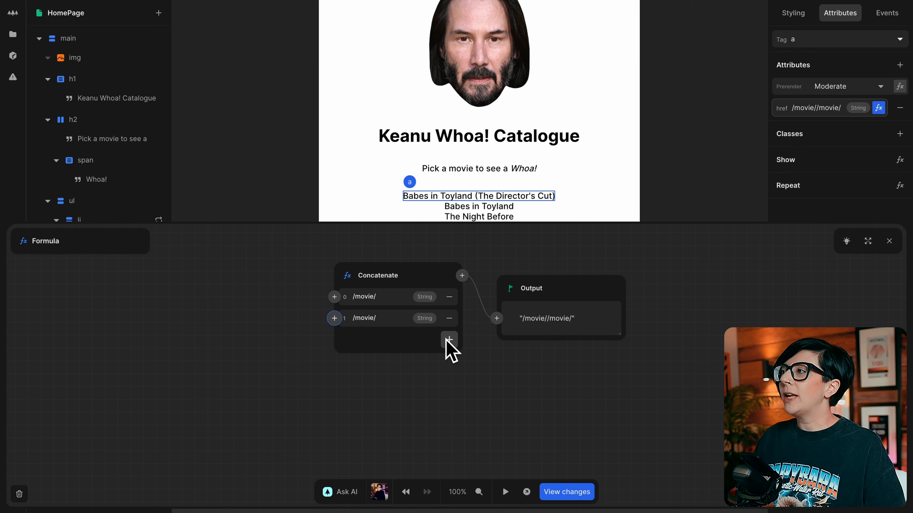
left_click(334, 318)
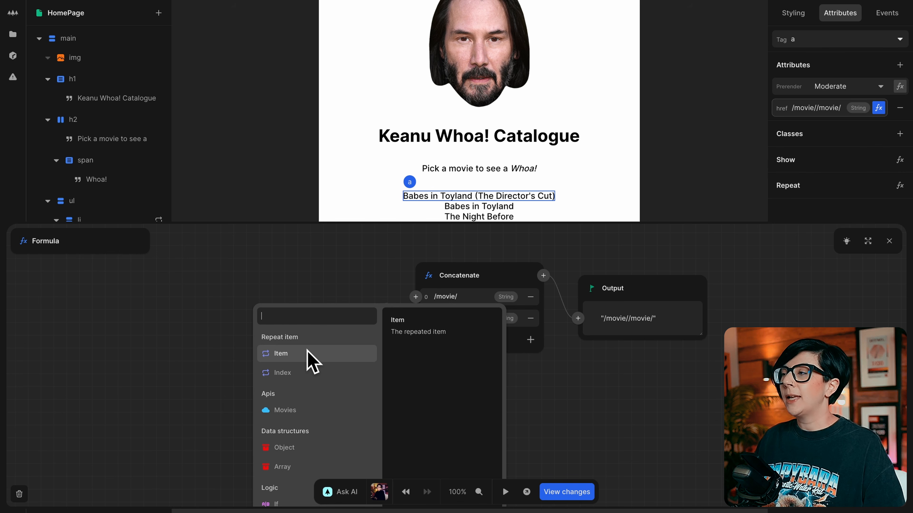
left_click(312, 361)
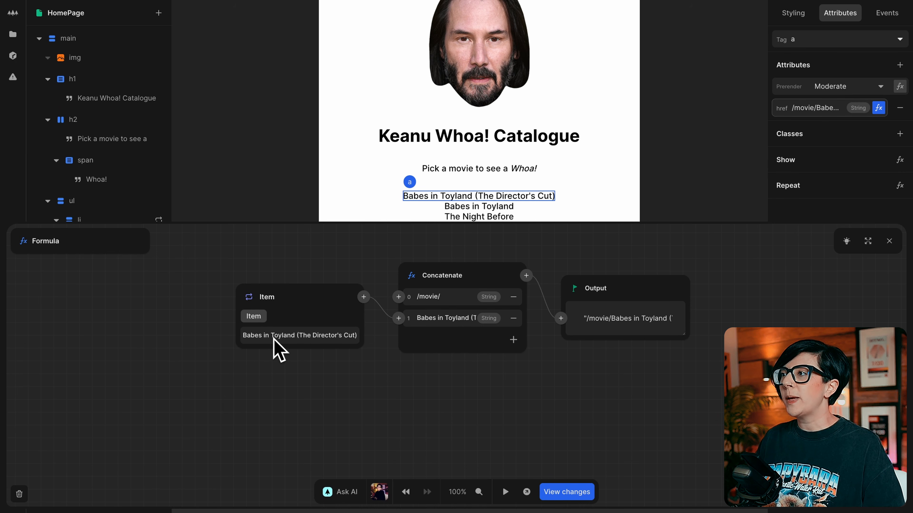
mouse_move(634, 332)
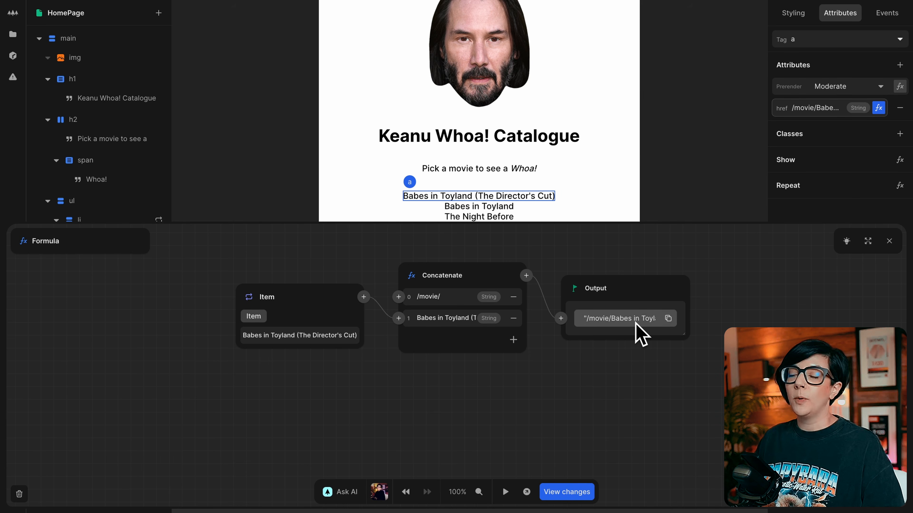
Step: Insert a Lower case function between Item and Concatenate in the href formula
left_click(368, 304)
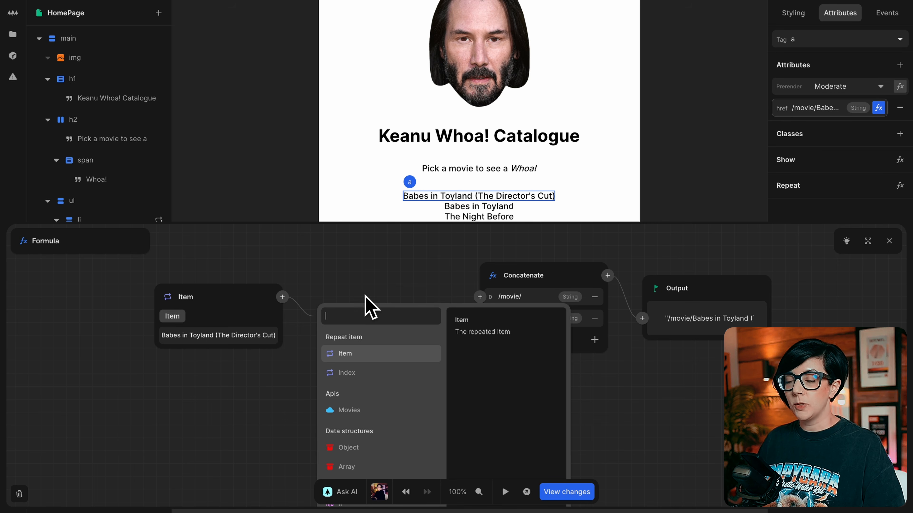
type("lower")
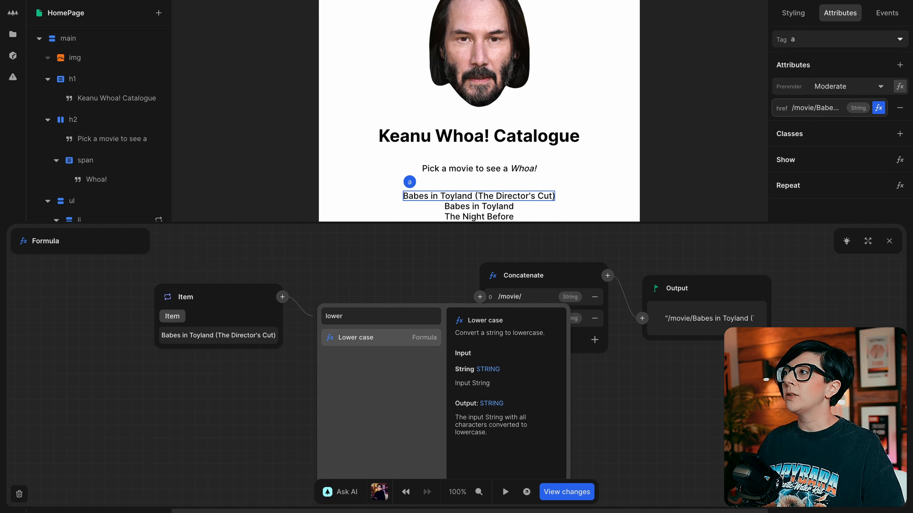
key("Return")
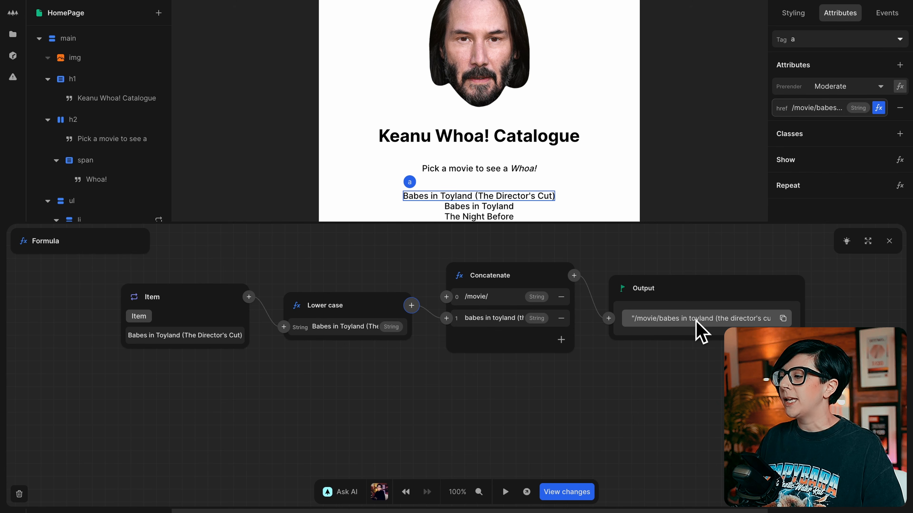
Step: Insert an Encode URI Component function between Lower case and Concatenate in the href formula, check the full output and close the formula
left_click(412, 305)
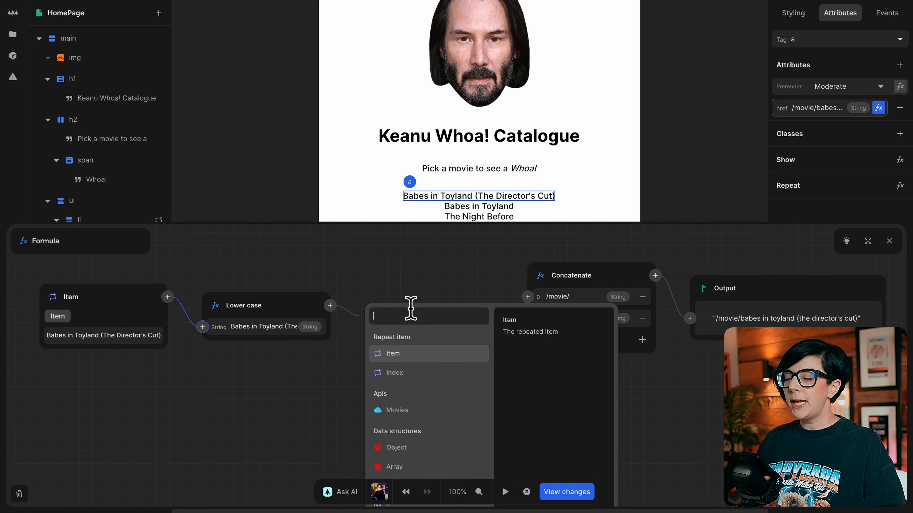
type("enco")
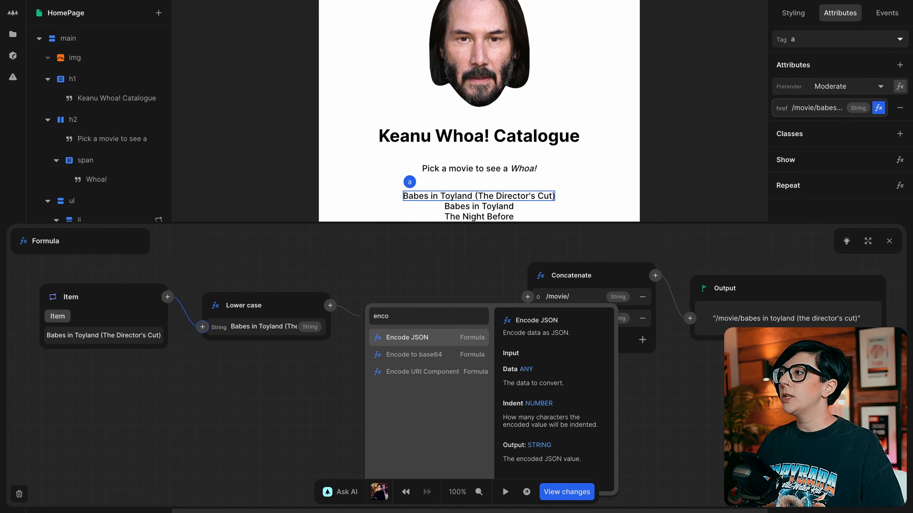
key("Down")
key("Down")
key("Return")
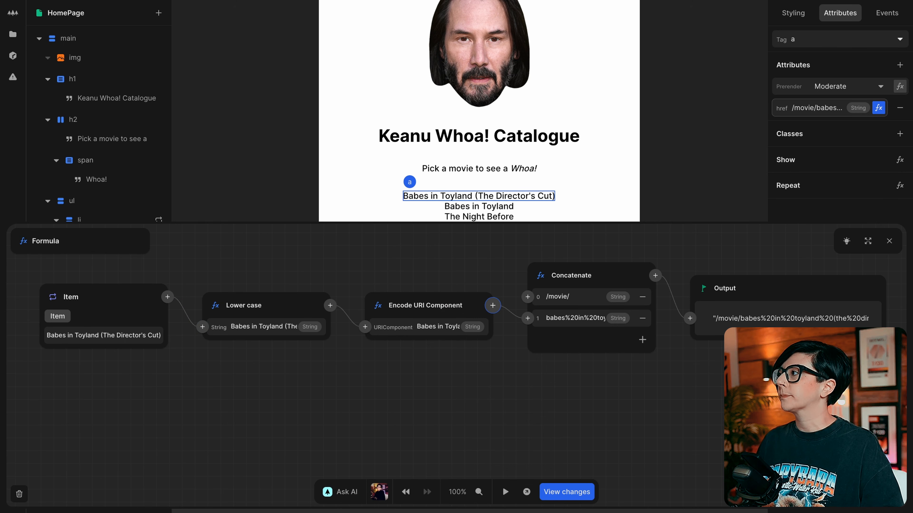
scroll(662, 333, "right", 4)
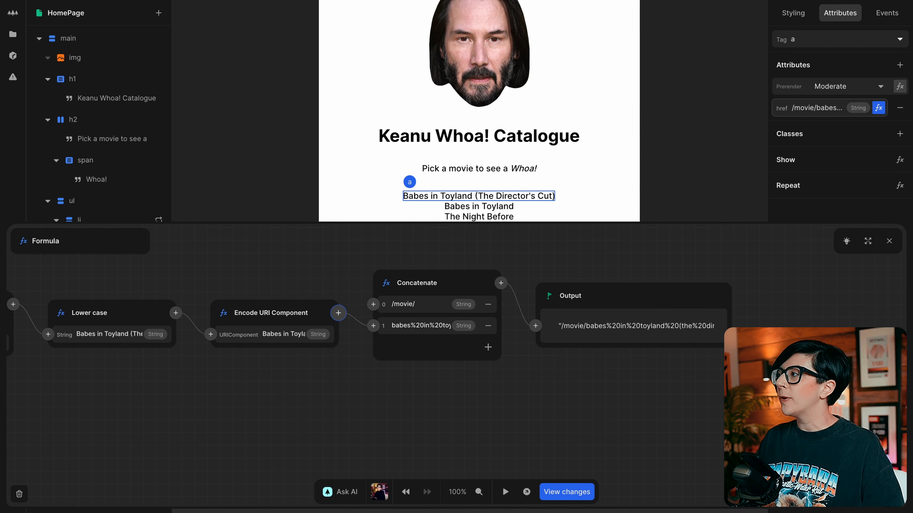
left_click_drag(725, 341, 826, 341)
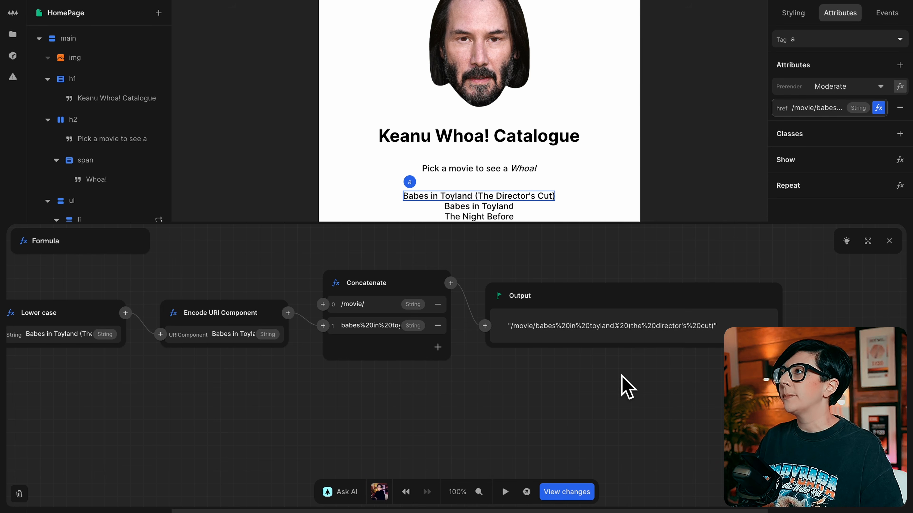
key("Escape")
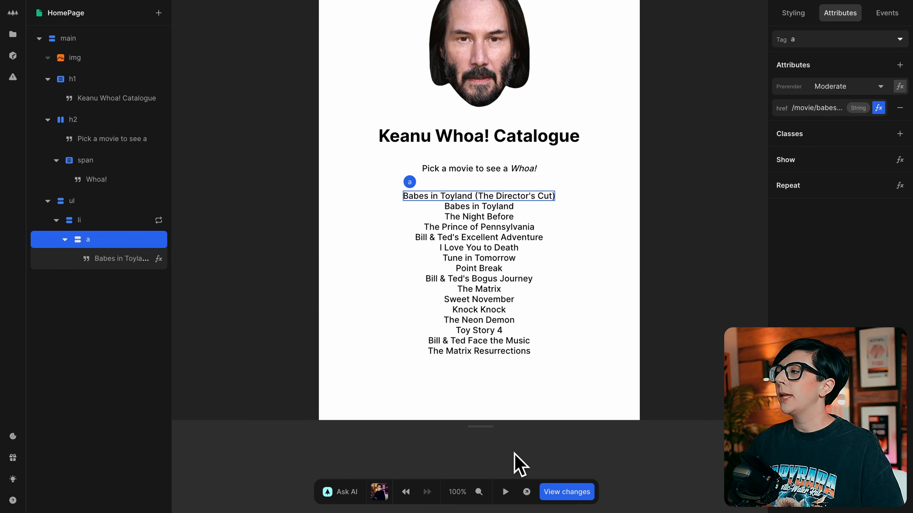
Step: Open the home page preview at 175% zoom and inspect the Babes in Toyland (The Director's Cut) link's markup
left_click(527, 492)
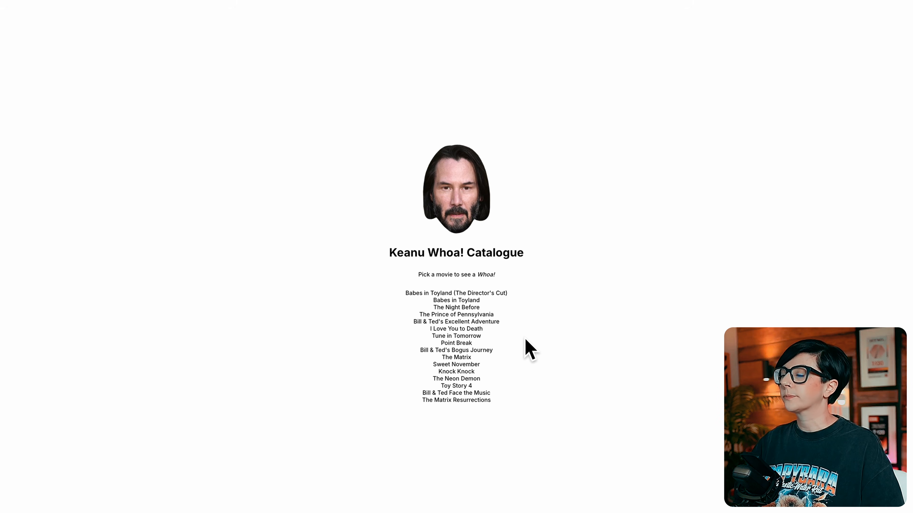
key("super+equal")
key("super+equal")
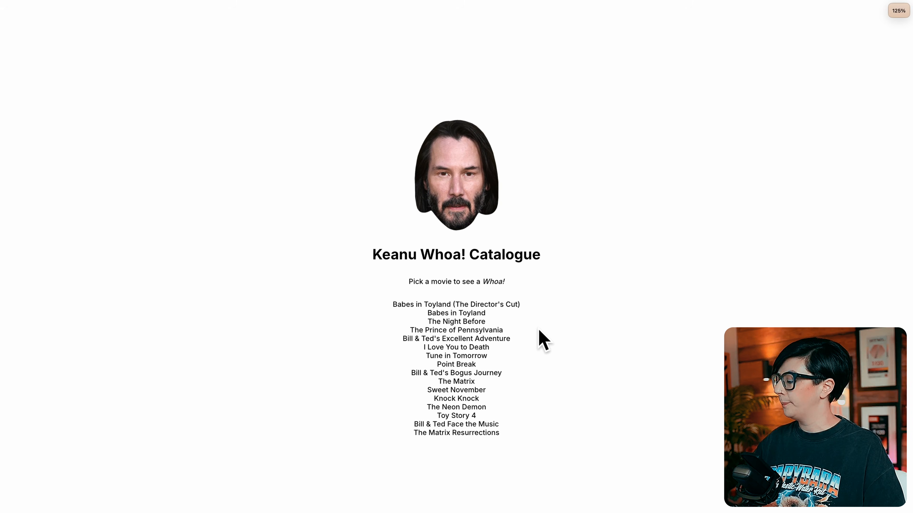
key("super+equal")
key("super+equal")
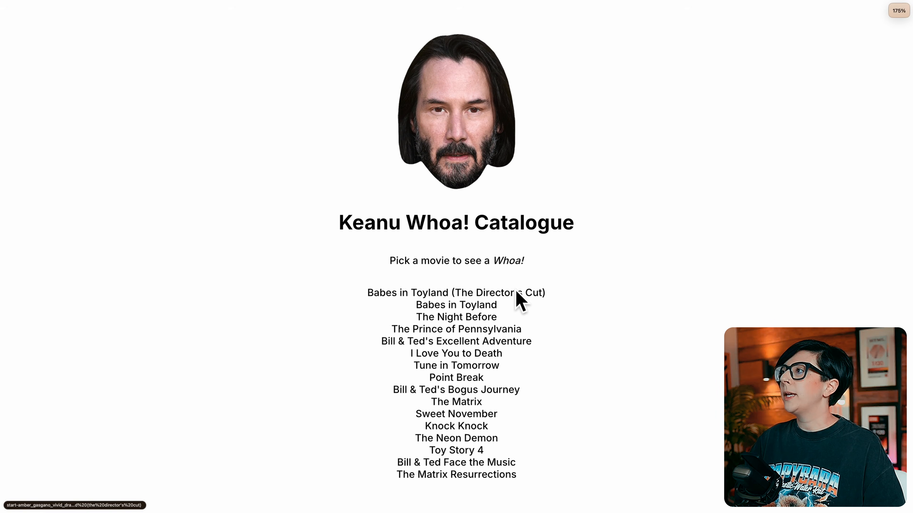
right_click(516, 292)
left_click(542, 421)
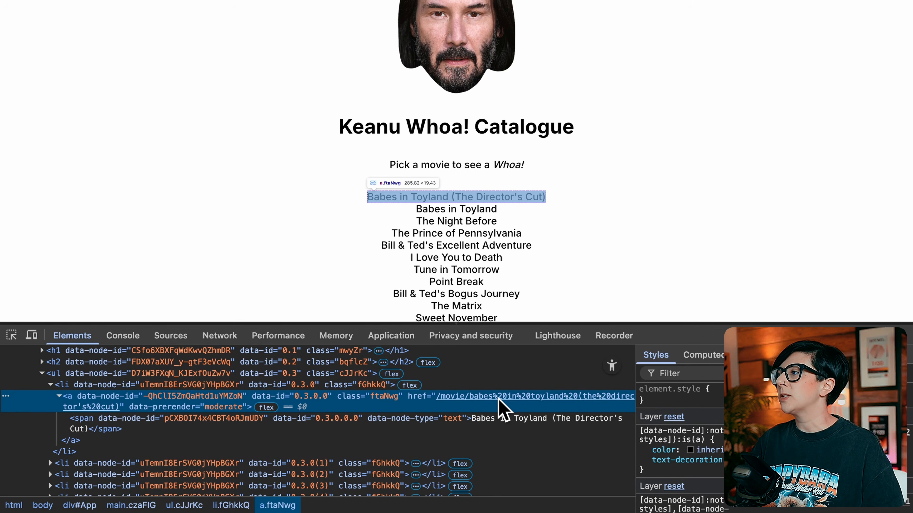
Step: Expand the following list items in the page markup to examine the href of each movie link
left_click(52, 463)
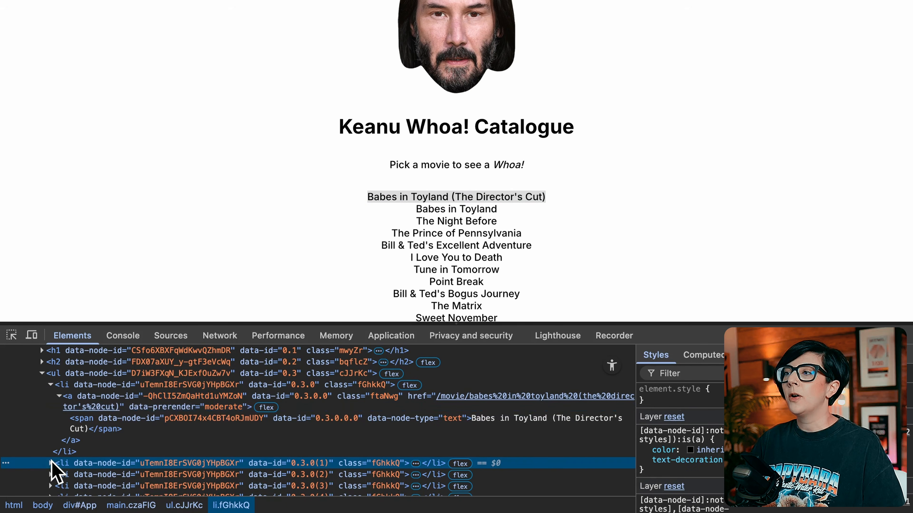
left_click(50, 463)
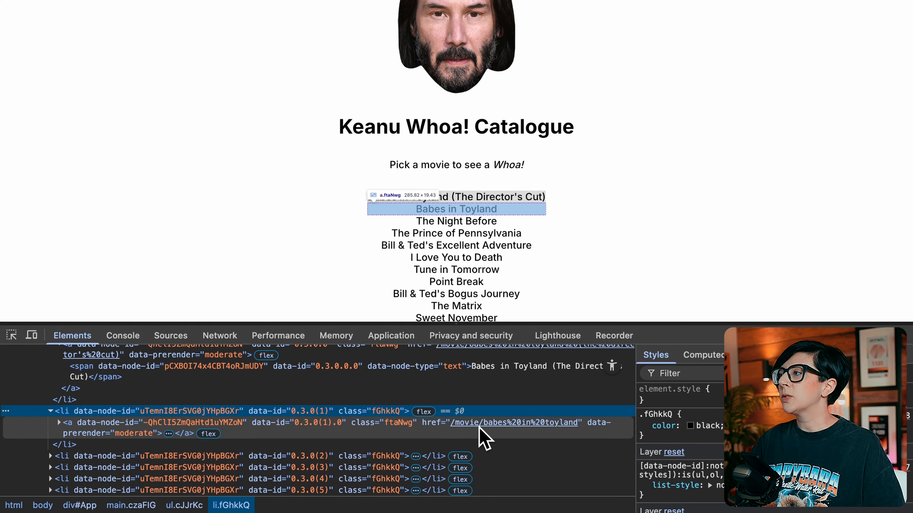
scroll(359, 413, "down", 2)
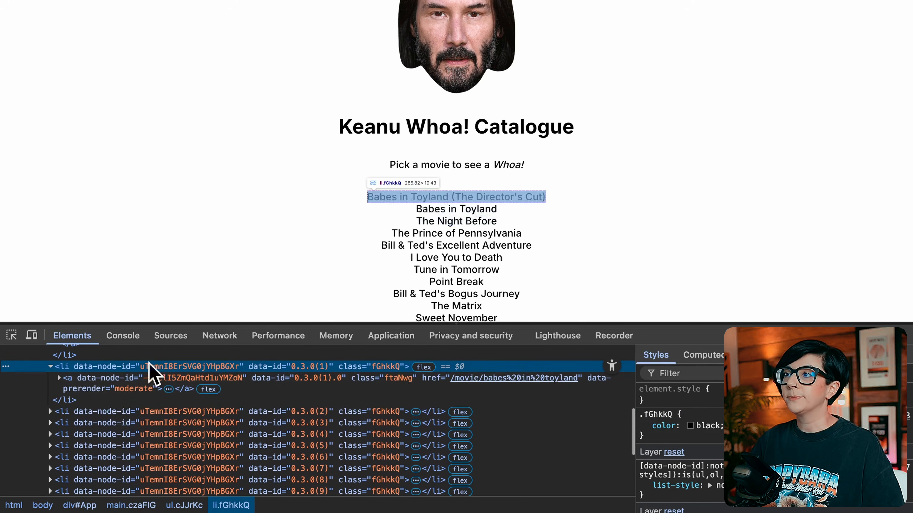
left_click(51, 413)
left_click(51, 412)
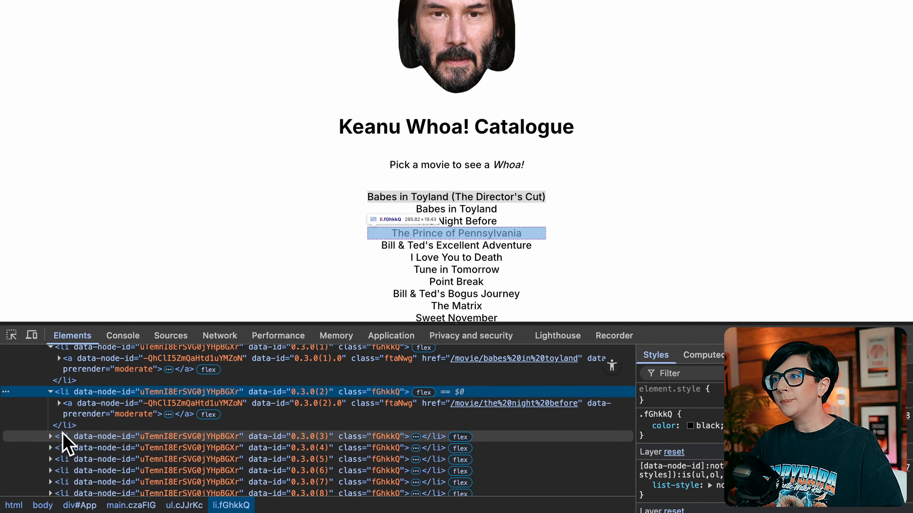
left_click(51, 437)
scroll(53, 445, "down", 2)
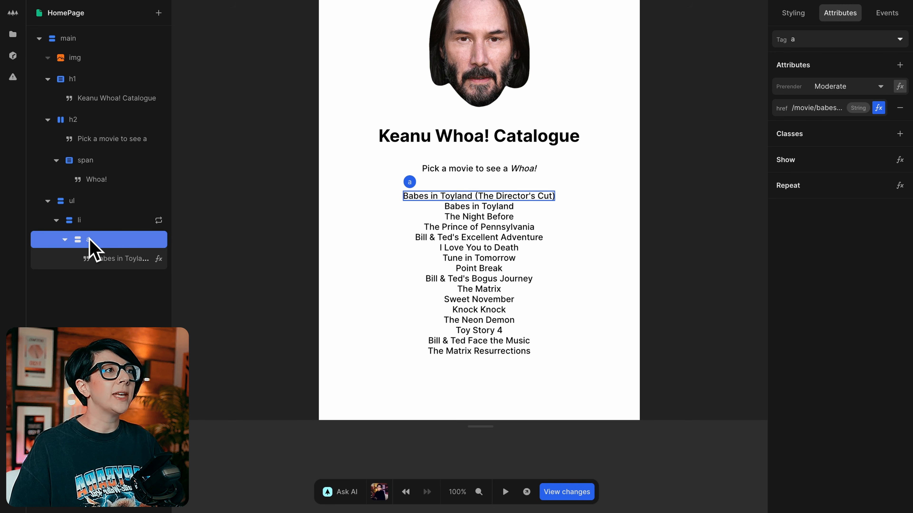
Step: Set the text color of the a element in the movie list to --lime-700
left_click(100, 238)
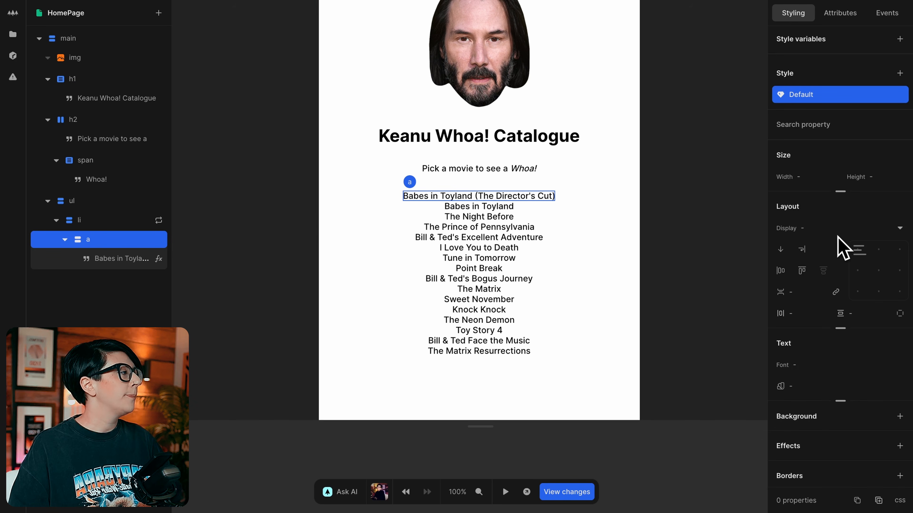
left_click(783, 325)
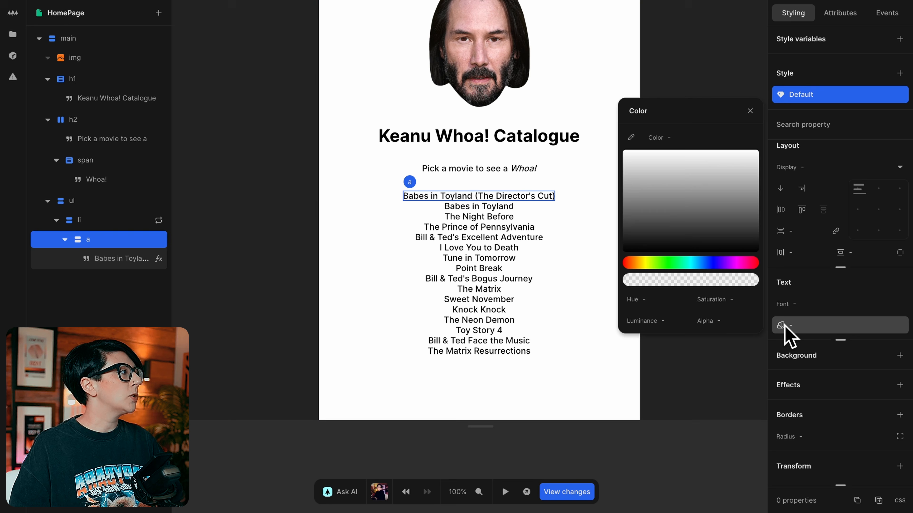
type("--li")
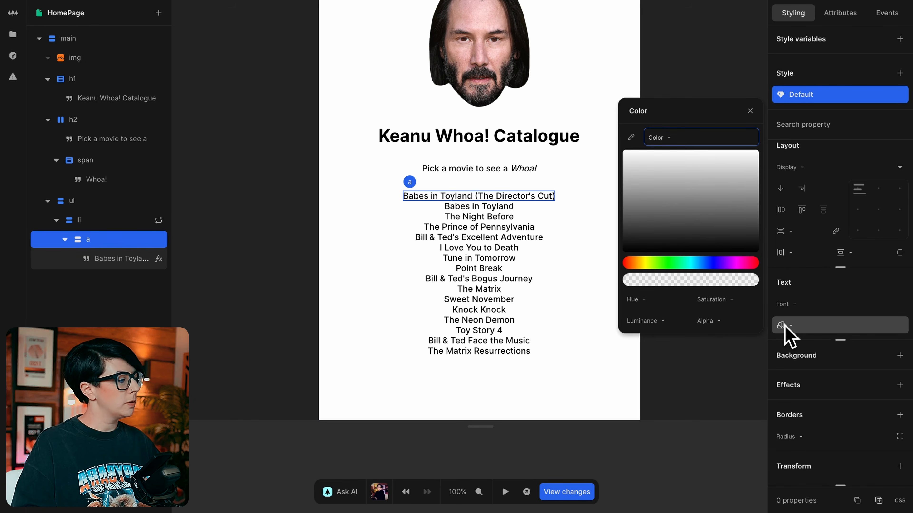
type("me")
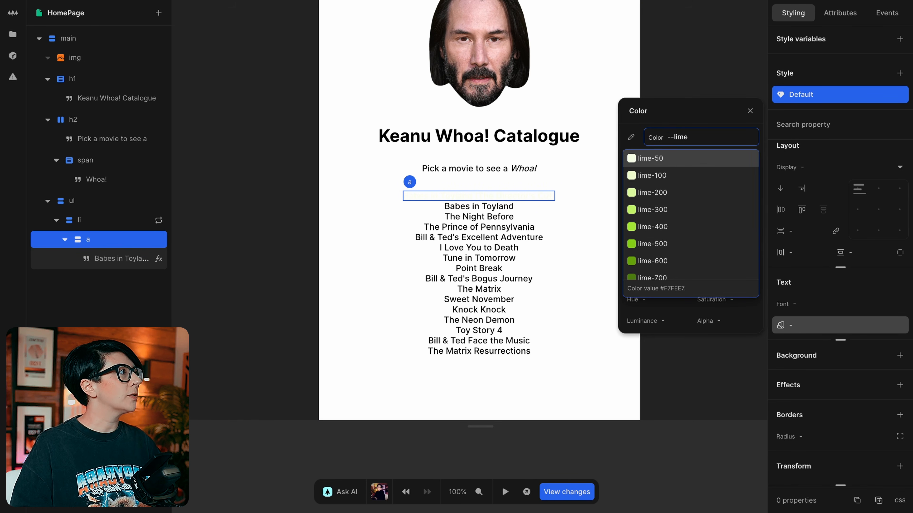
type("-700")
key("Return")
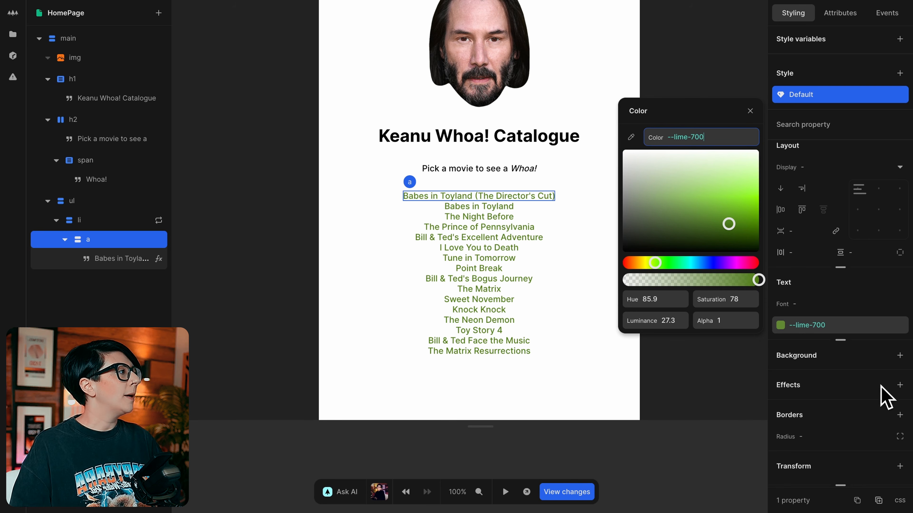
Step: Set the a element's text decoration line to Underline
left_click(841, 340)
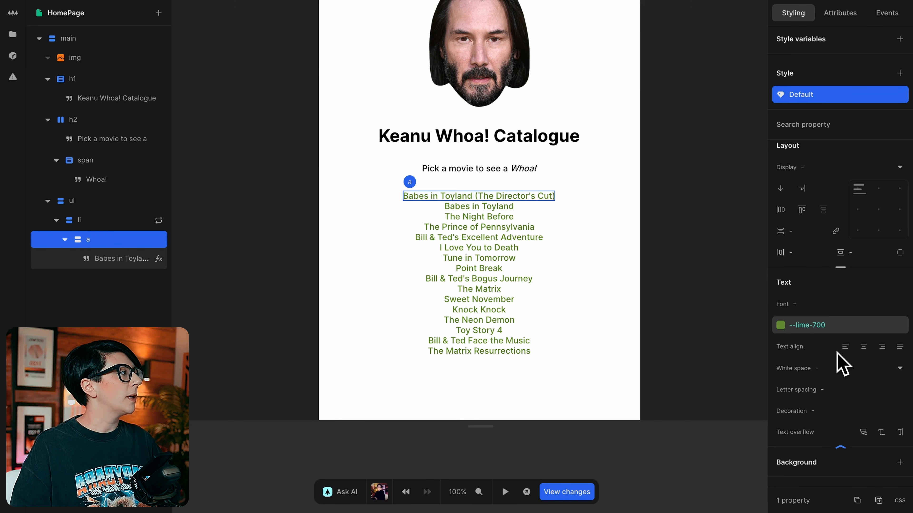
left_click(832, 411)
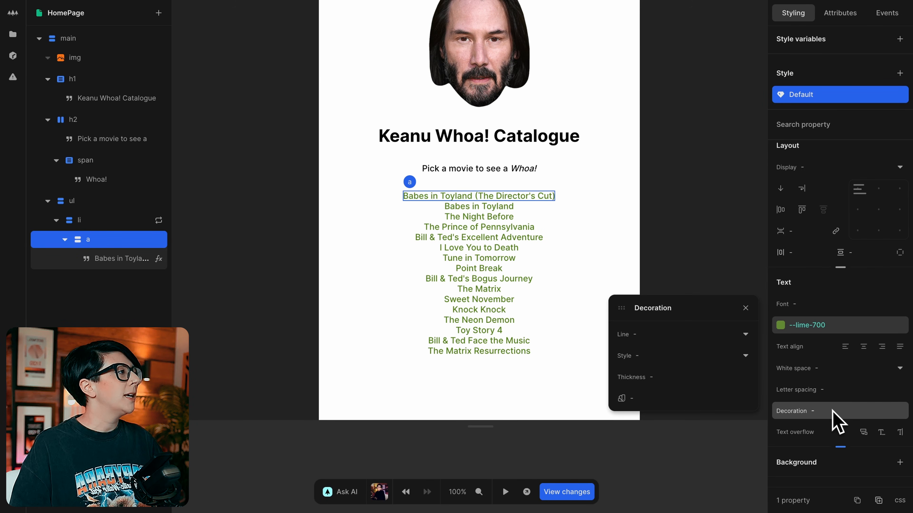
left_click(683, 335)
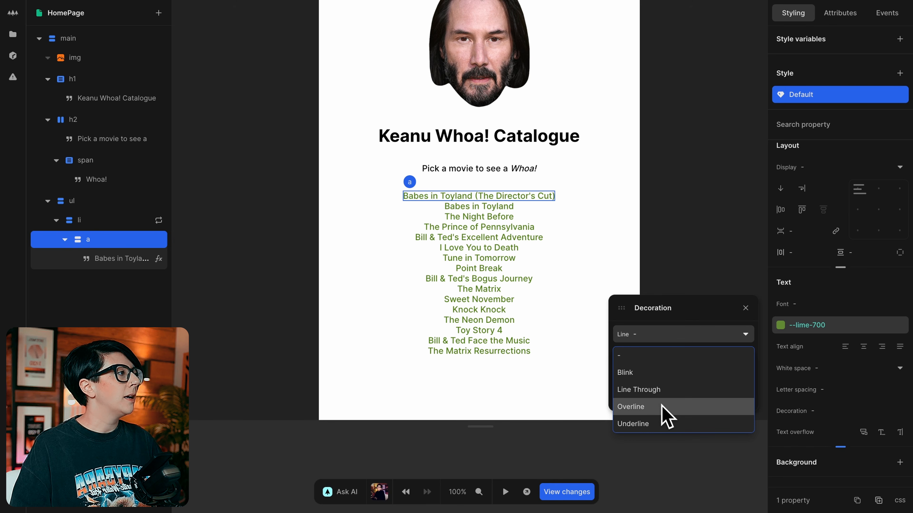
left_click(664, 424)
left_click(703, 290)
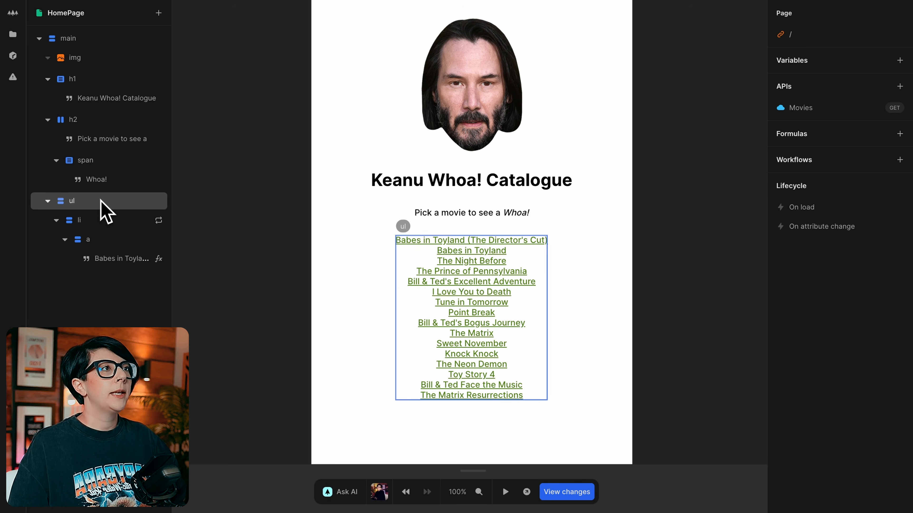
Step: Set the ul element's display to flex with a gap of 0.5rem
left_click(104, 201)
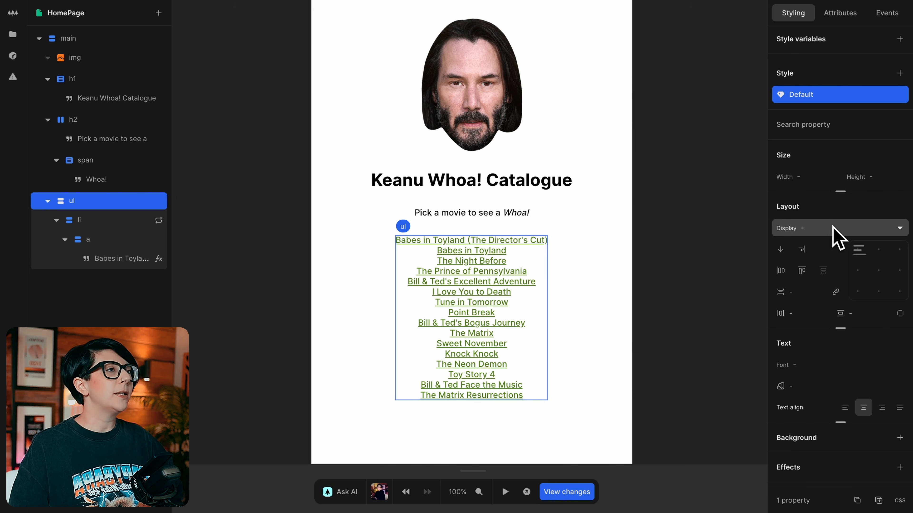
left_click(831, 234)
left_click(805, 266)
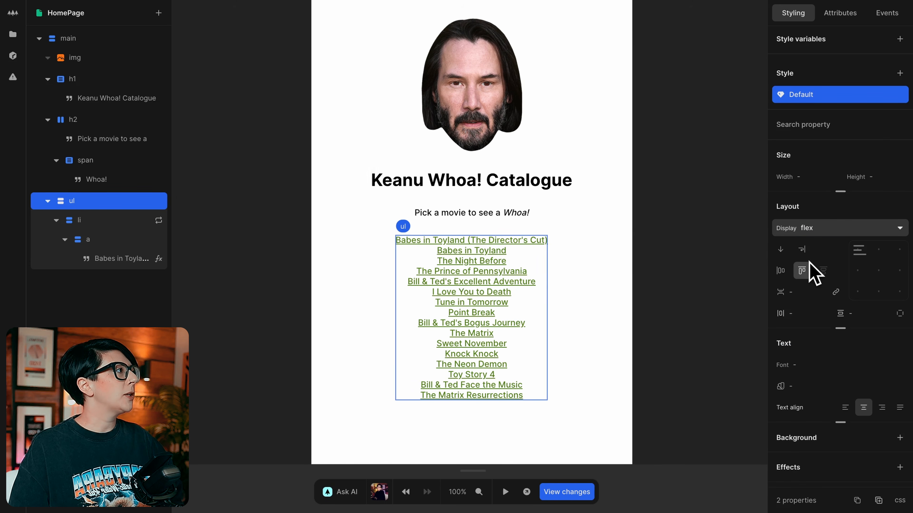
left_click(802, 290)
type("0.5rem")
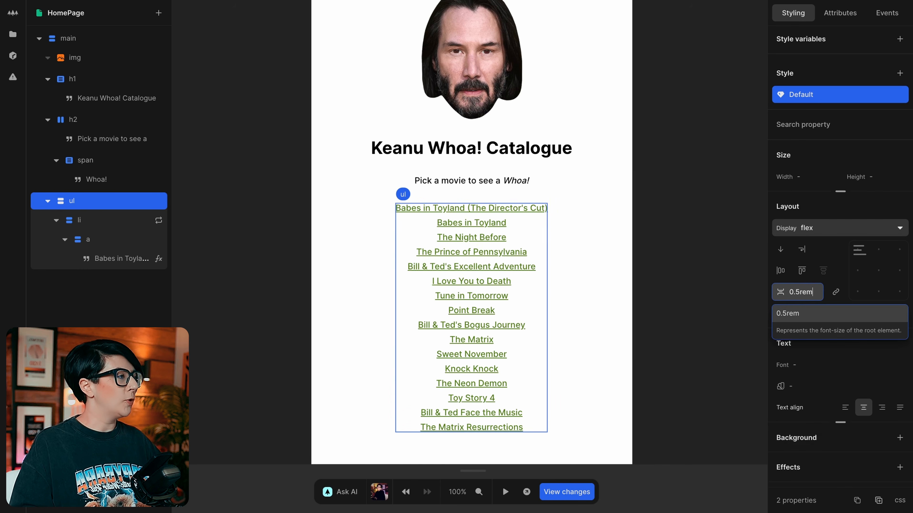
key("Return")
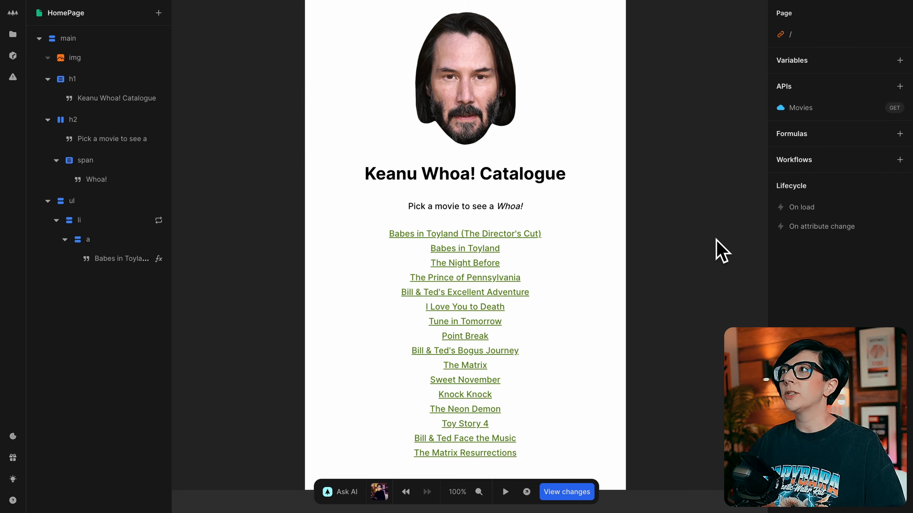
Step: Create a new page named movie in the project
left_click(13, 34)
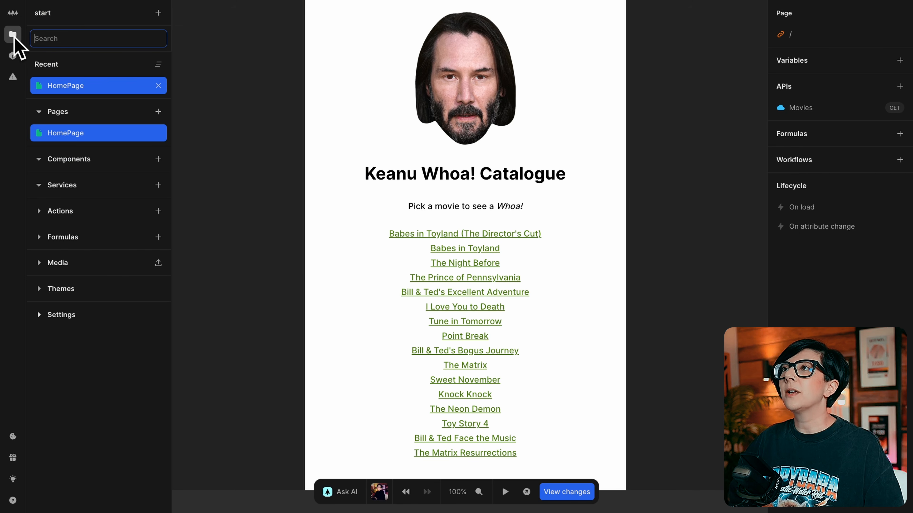
left_click(158, 112)
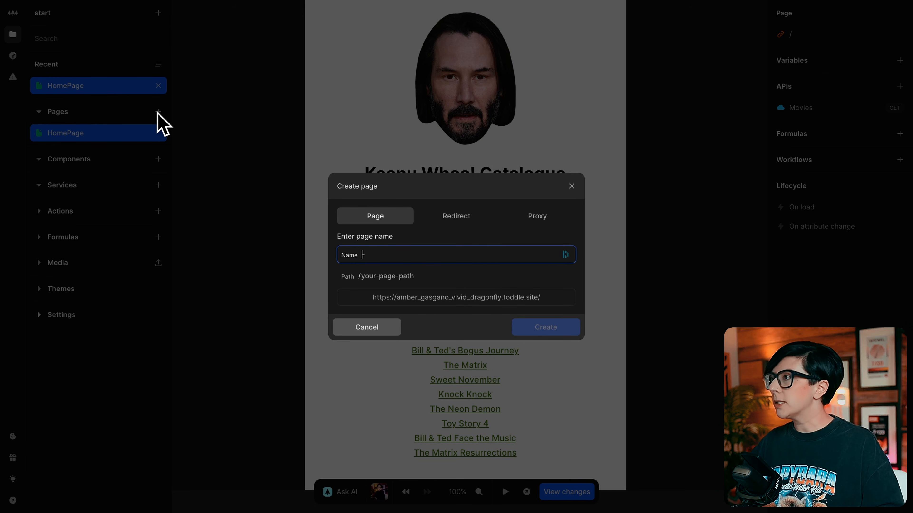
type("movie")
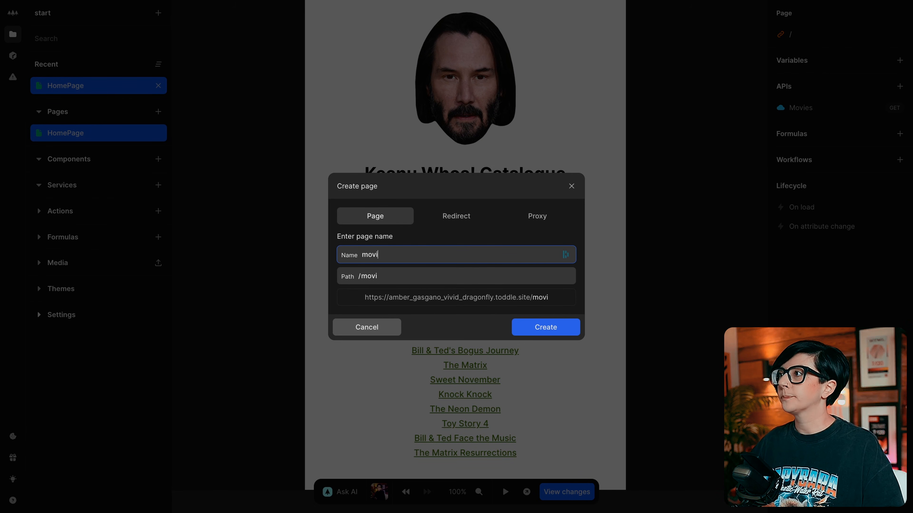
left_click(571, 333)
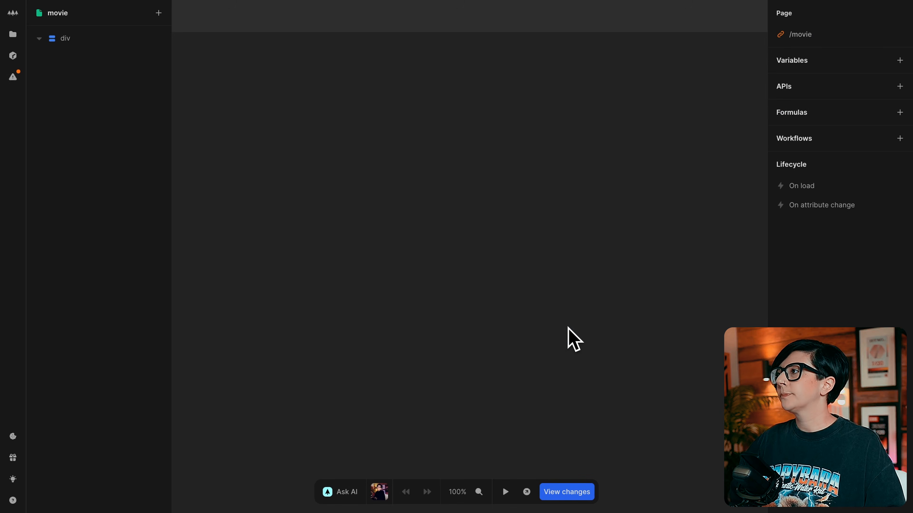
Step: Replace the movie page's default div with a main element
left_click(118, 46)
key("Delete")
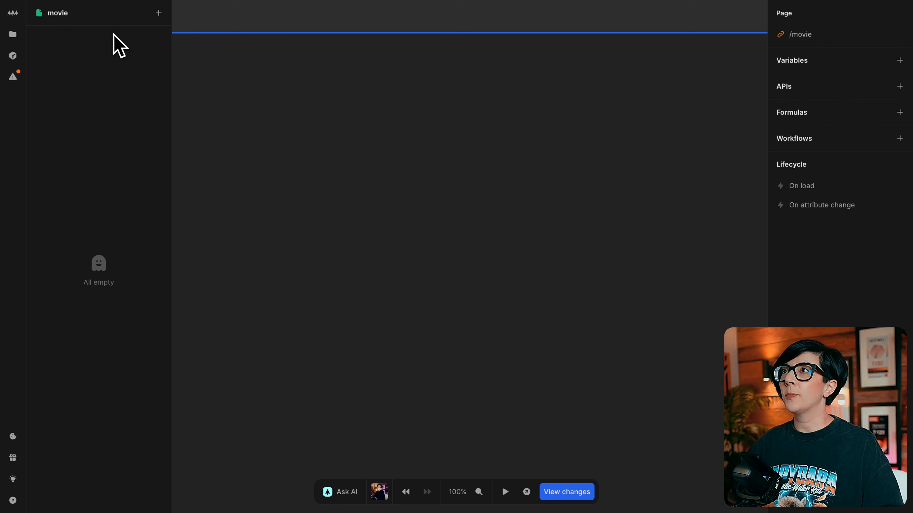
type("amain")
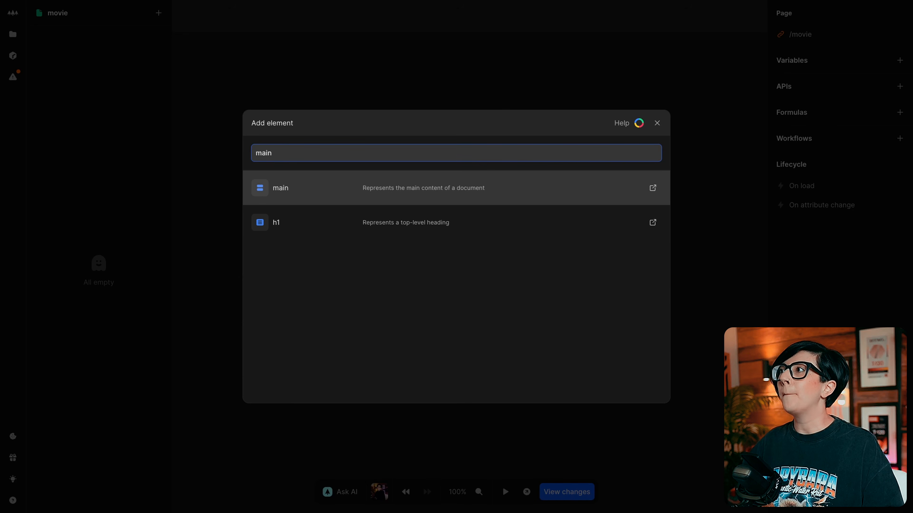
key("Return")
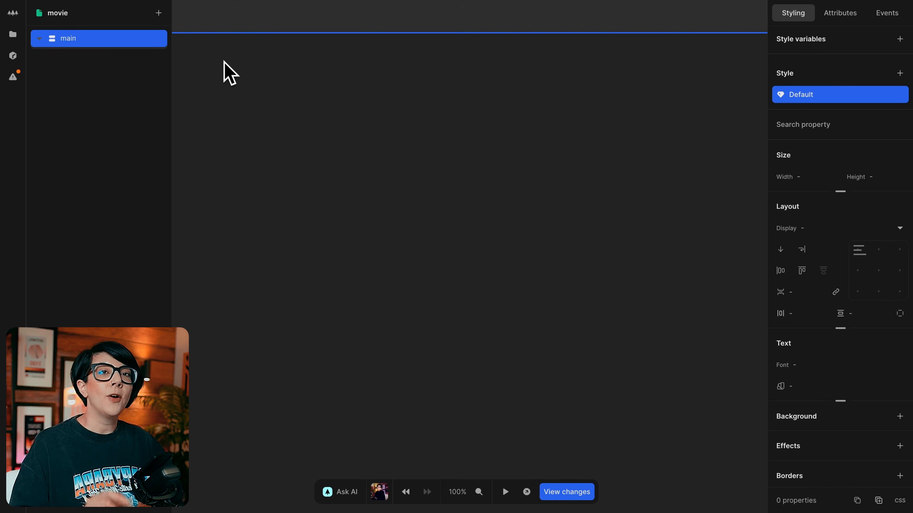
Step: Copy all style properties of the home page's main element and paste them onto the movie page's main element
left_click(12, 35)
left_click(68, 133)
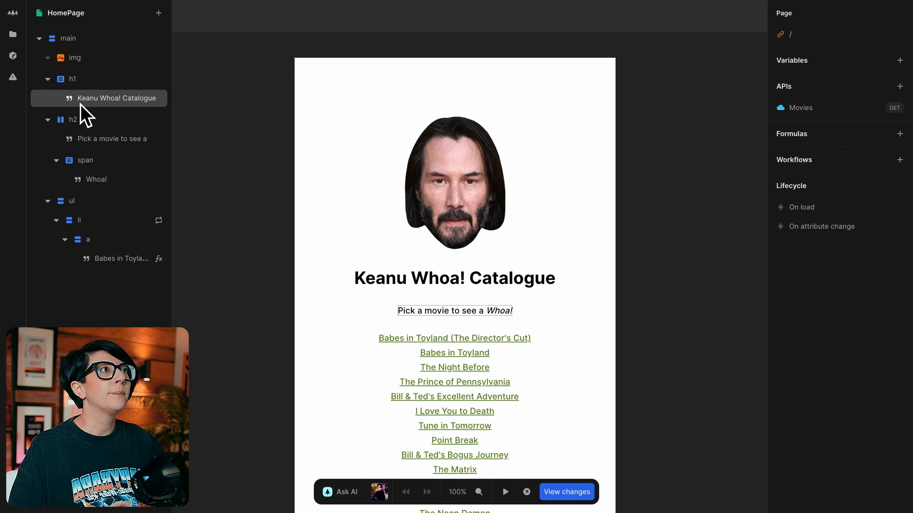
left_click(104, 35)
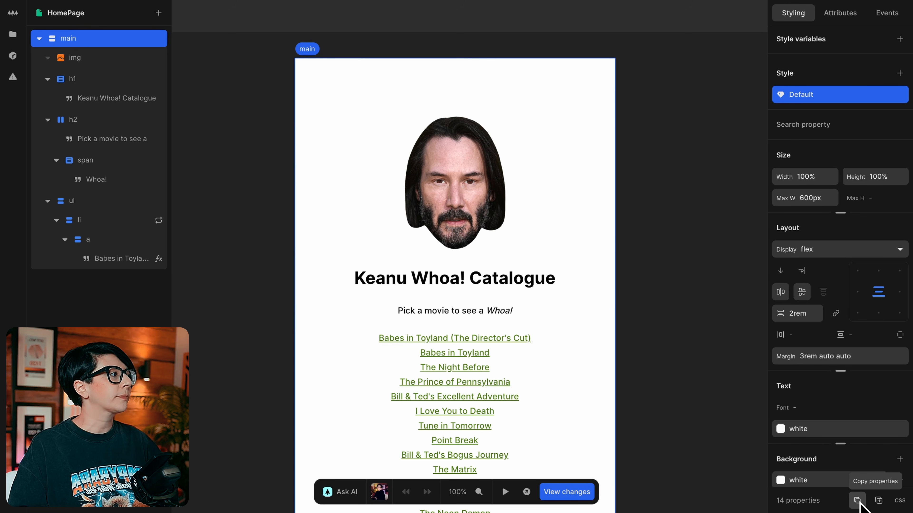
left_click(12, 34)
left_click(77, 152)
left_click(97, 38)
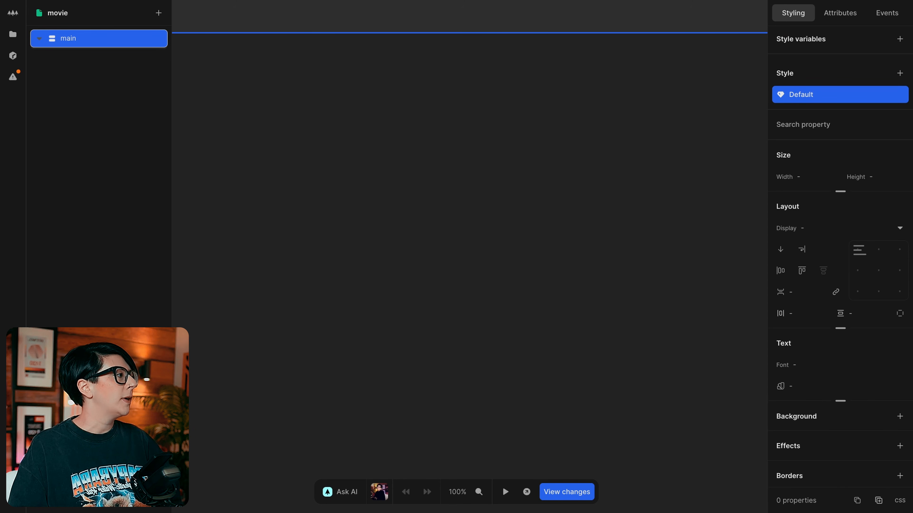
left_click(878, 501)
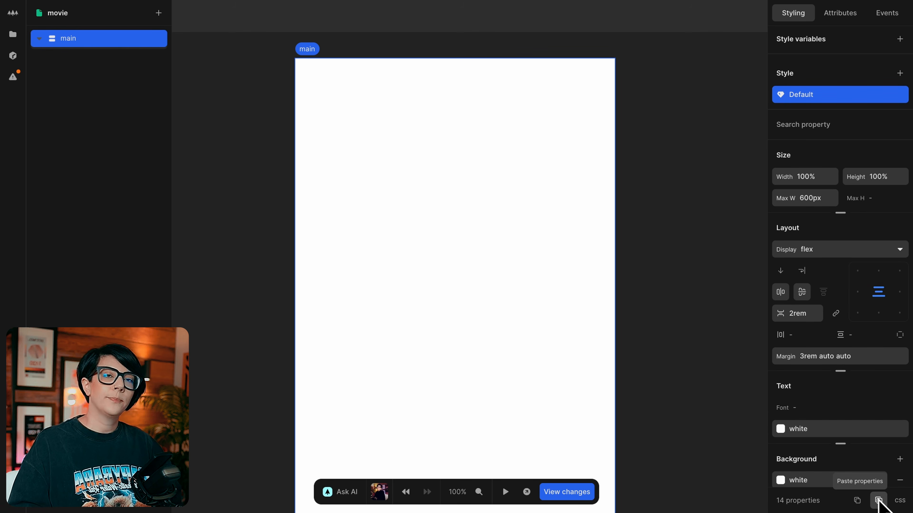
left_click(711, 383)
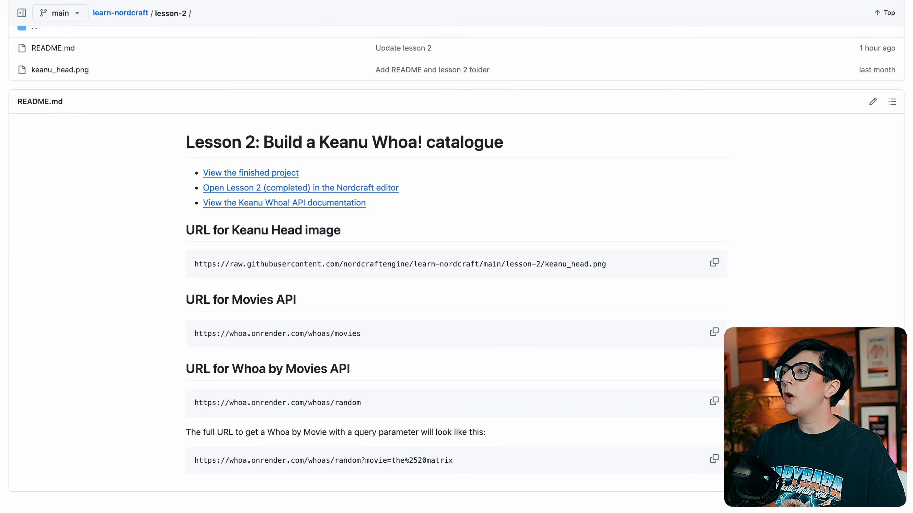
left_click(713, 401)
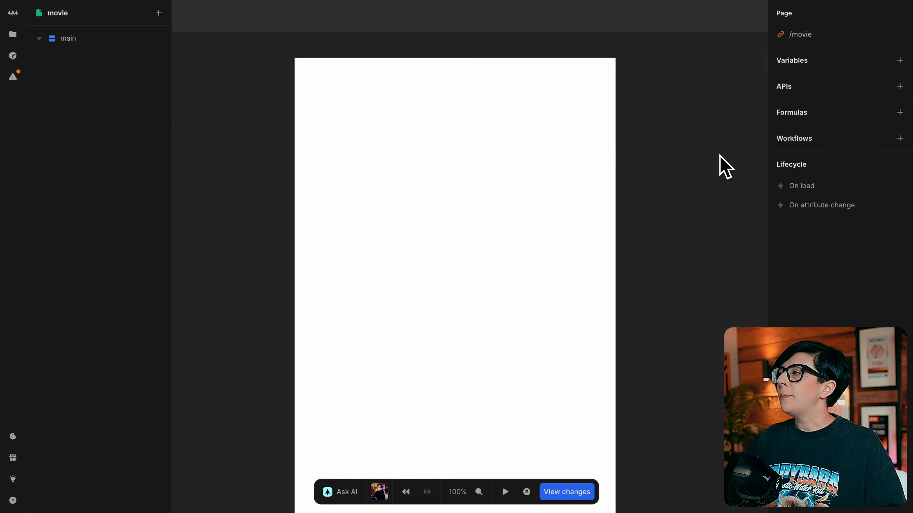
left_click(898, 88)
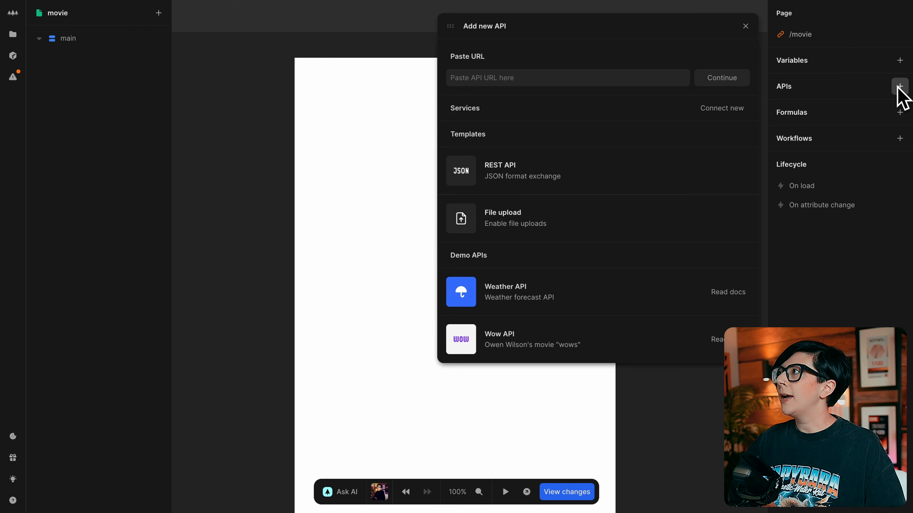
left_click(554, 76)
key("ctrl+v")
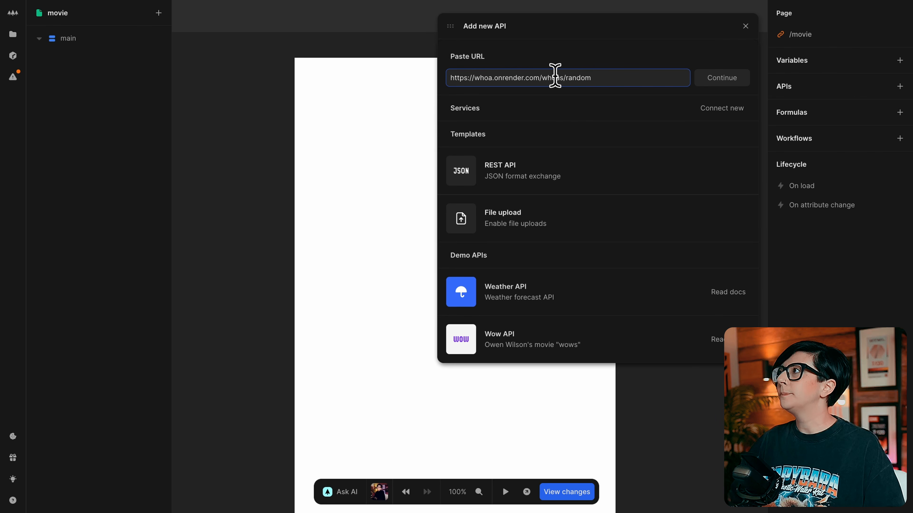
left_click(718, 78)
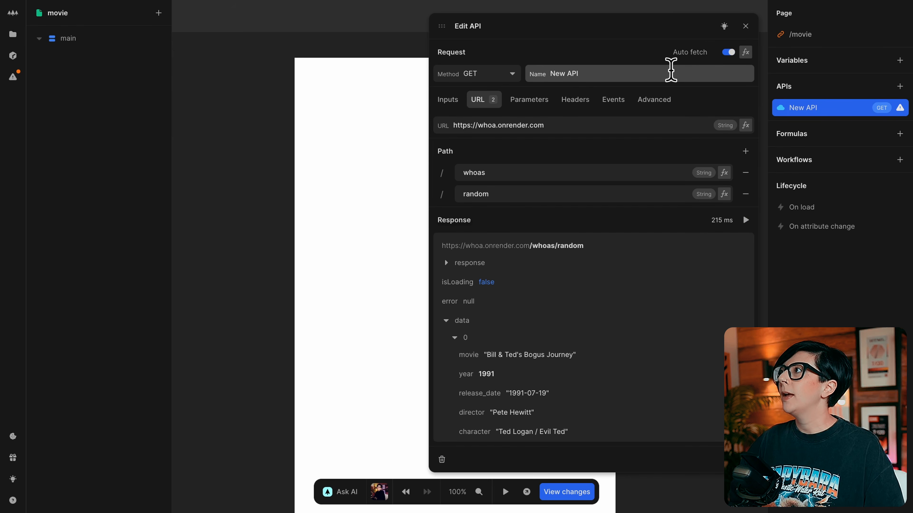
Step: Rename the new API to Whoa by Movie
left_click(662, 73)
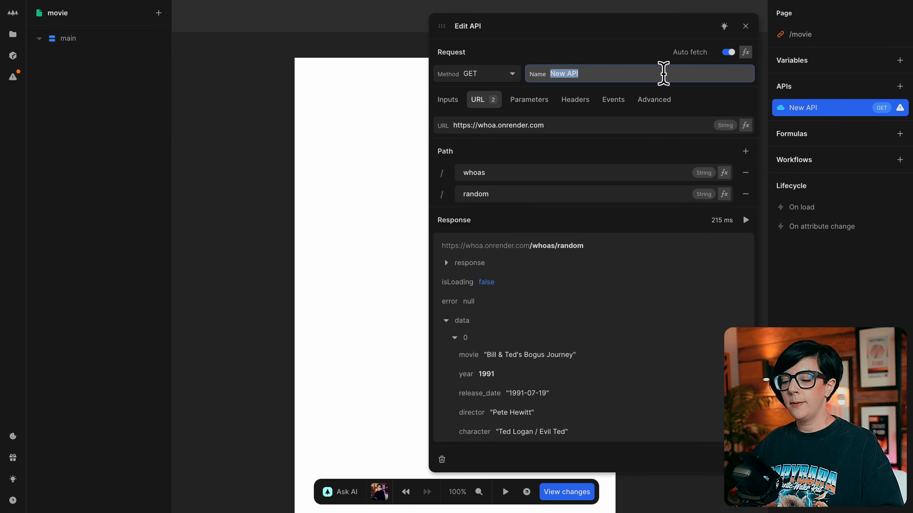
type("Whoa by Movie")
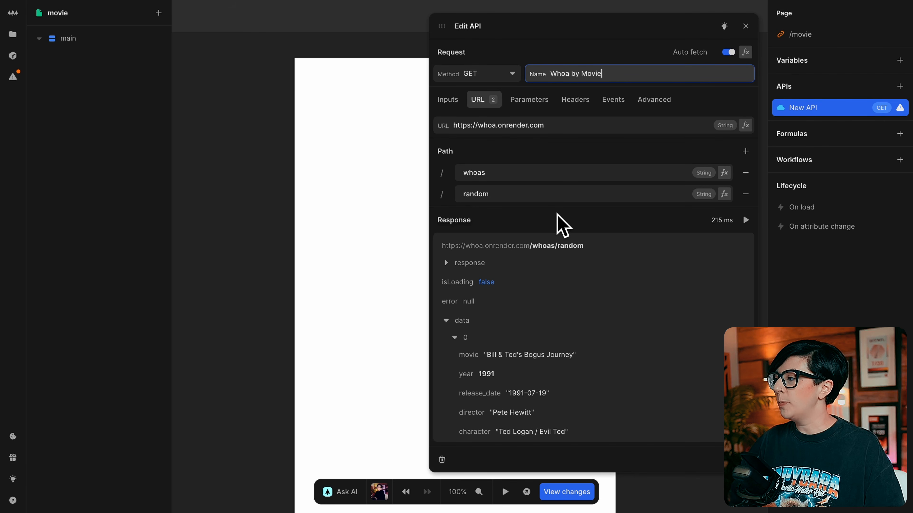
key("Return")
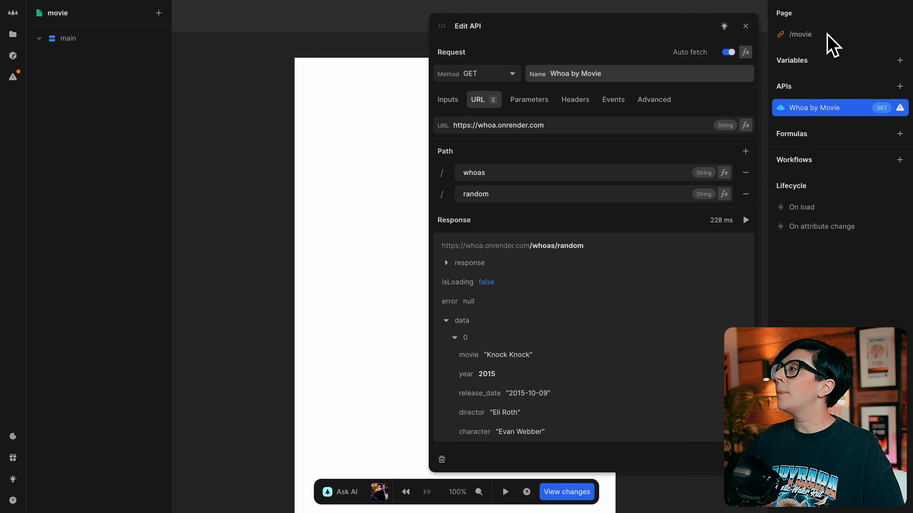
Step: Add a second path segment called name to the movie page's URL and make it a parameter
left_click(838, 34)
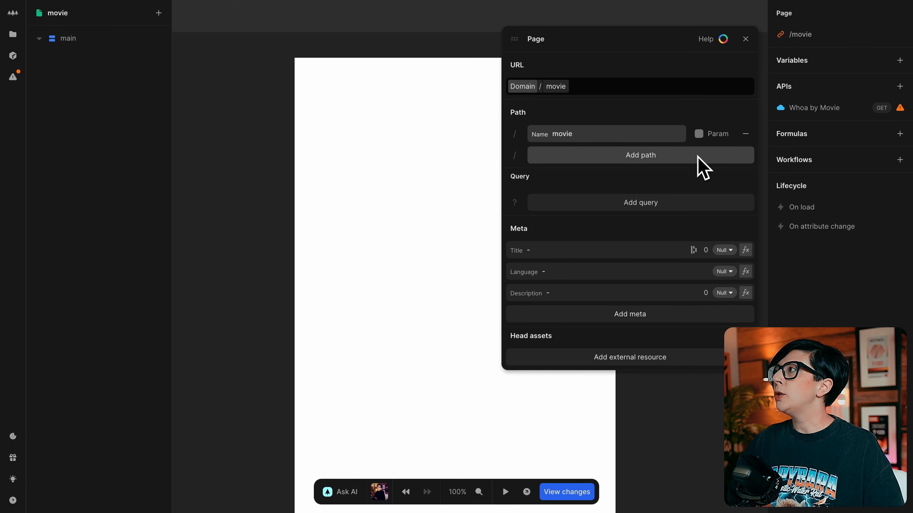
left_click(692, 155)
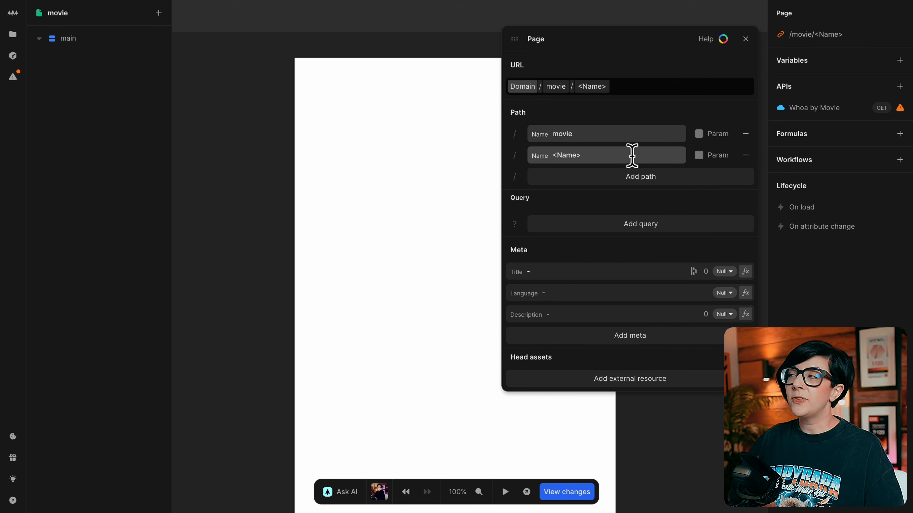
left_click(632, 155)
type("name")
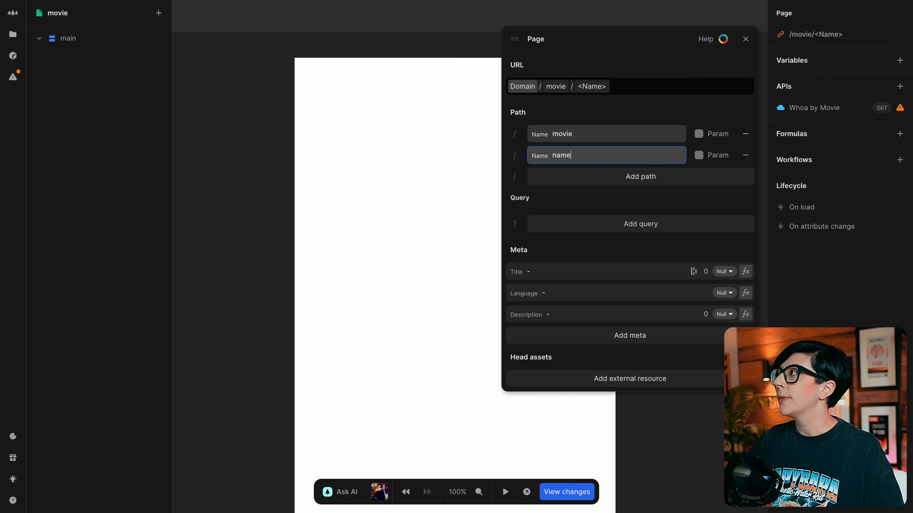
left_click(699, 155)
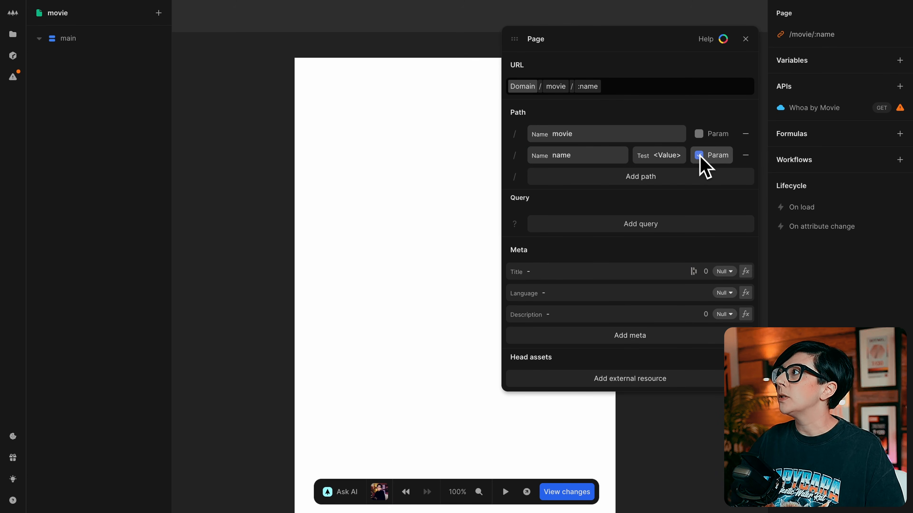
Step: Set the test value of the name path parameter to the%20matrix
left_click(664, 156)
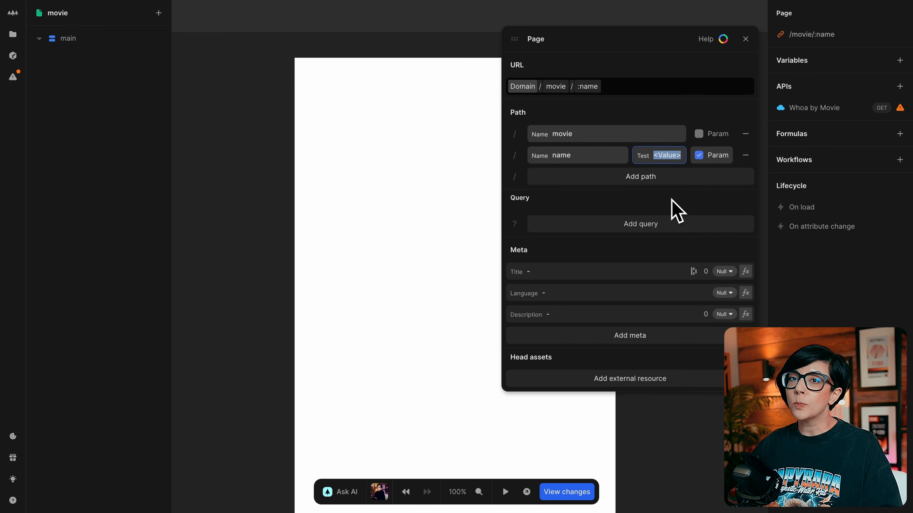
type("the")
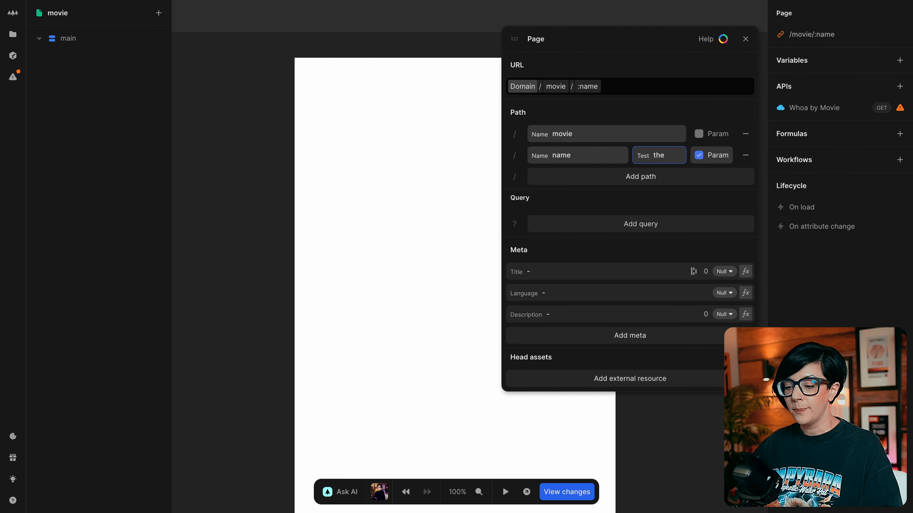
type("%20")
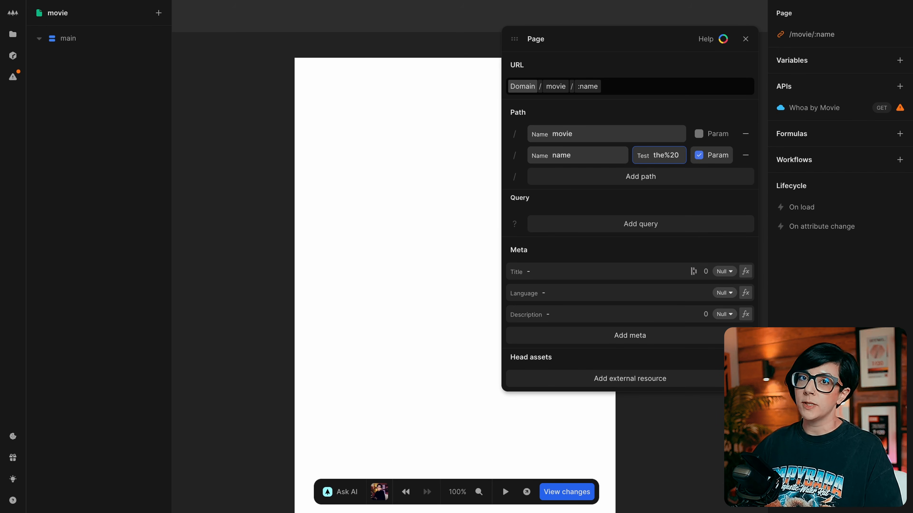
type("matru")
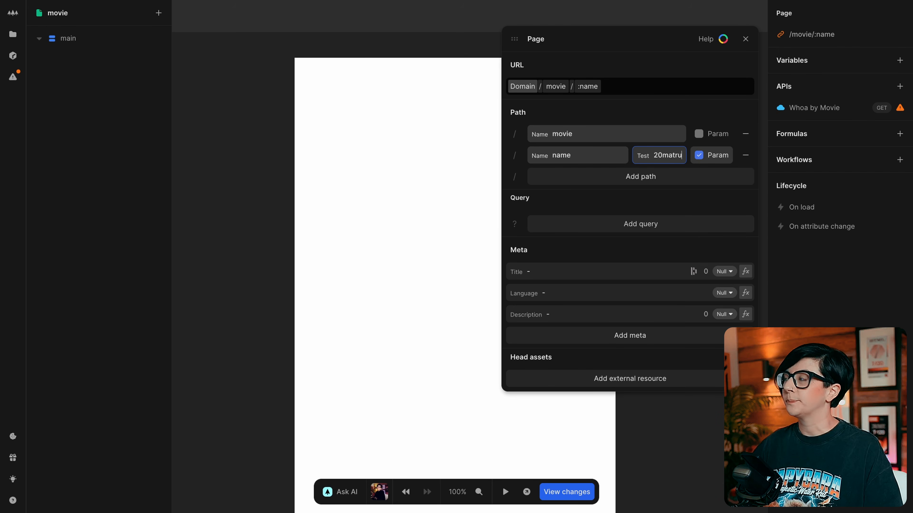
key("BackSpace")
type("ix")
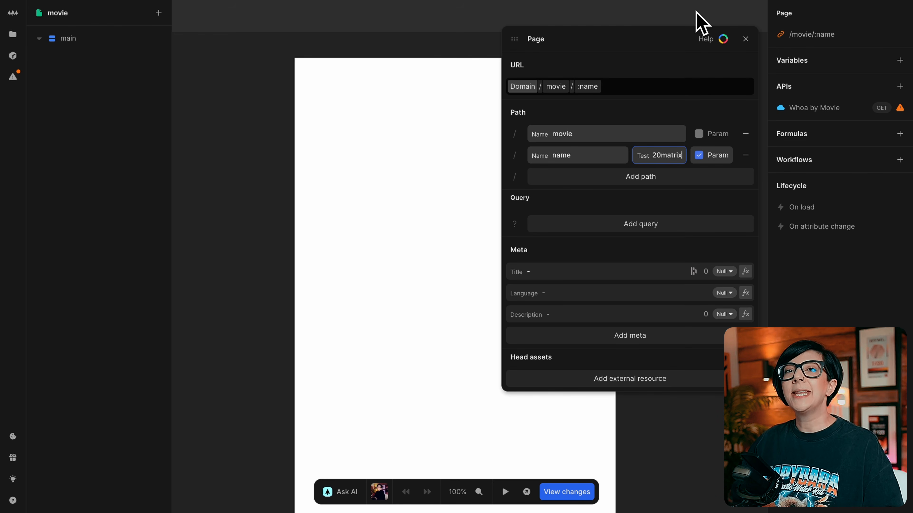
left_click(849, 105)
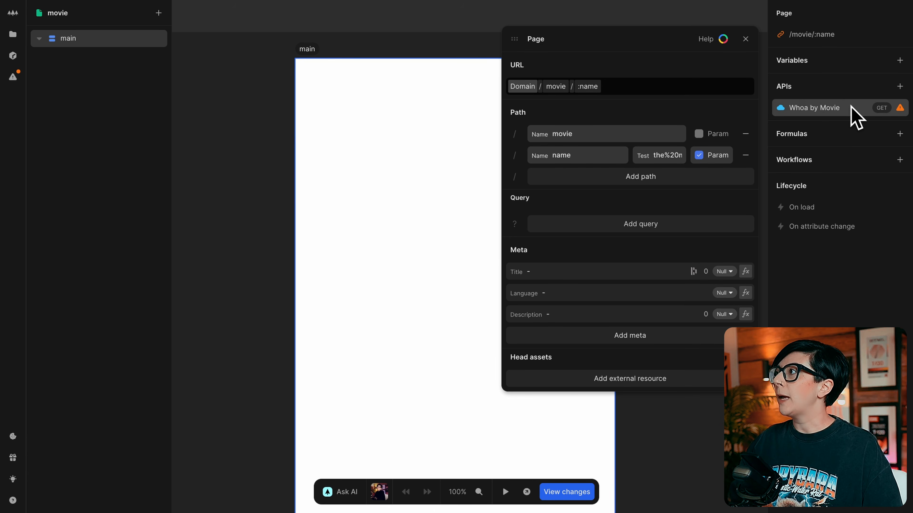
Step: Add a query parameter named movie to the Whoa by Movie API
left_click(851, 107)
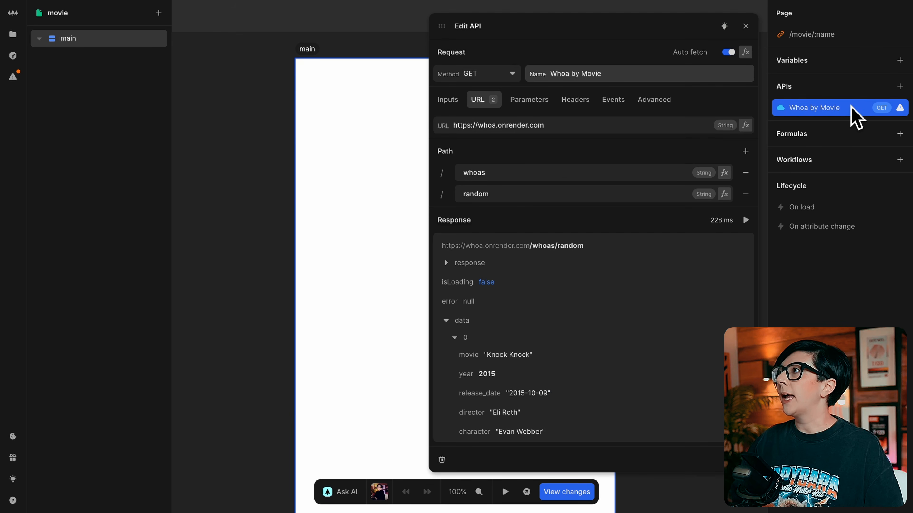
left_click(531, 103)
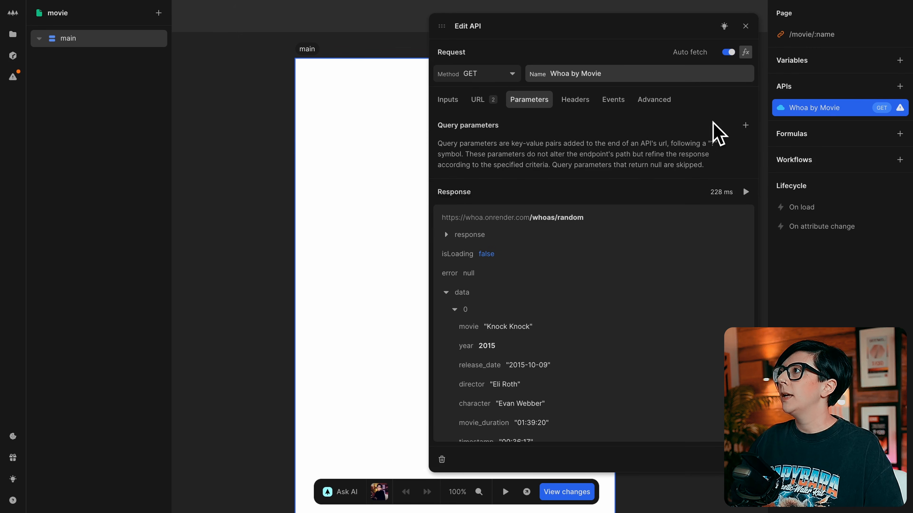
left_click(745, 125)
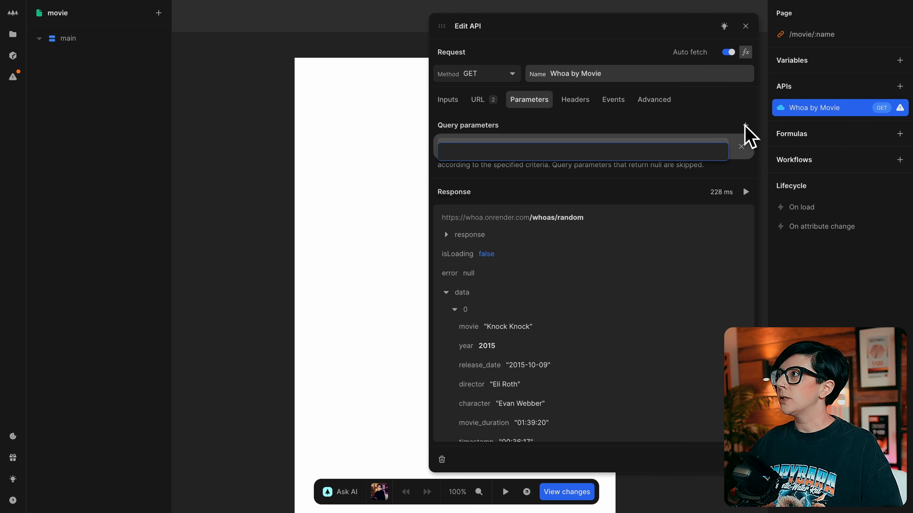
type("movie")
key("Return")
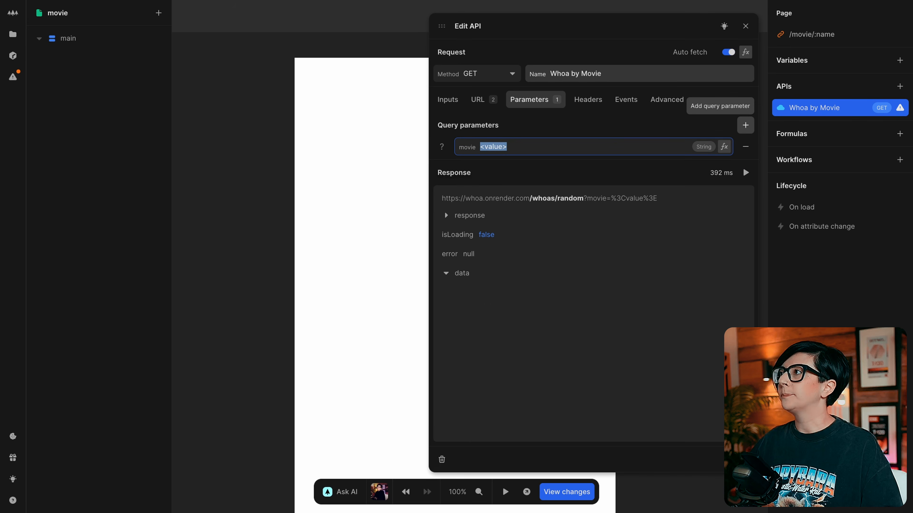
Step: Bind the movie query parameter's value to the name URL parameter with a formula, and review the API's response data
left_click(724, 147)
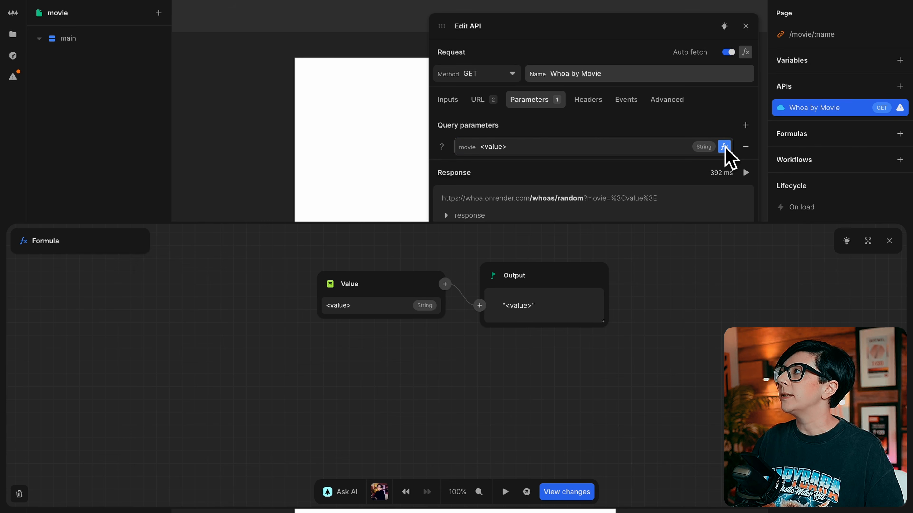
left_click(332, 290)
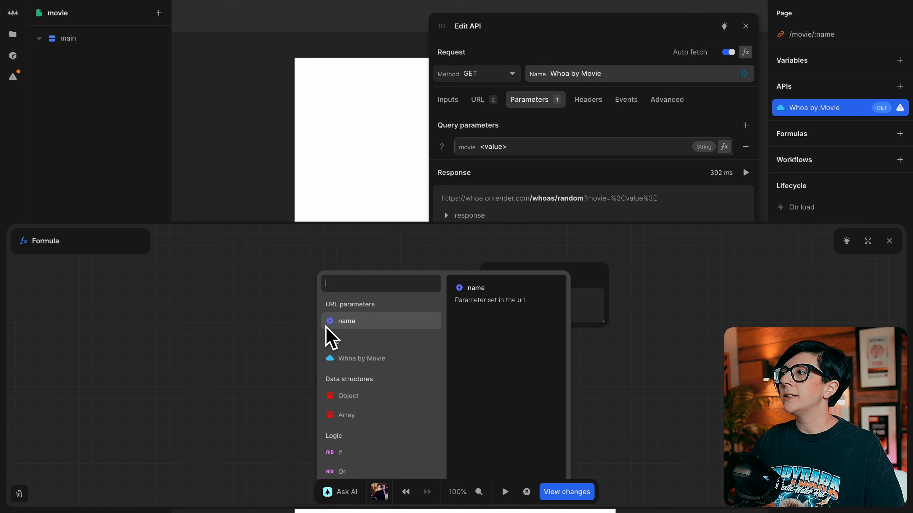
left_click(383, 323)
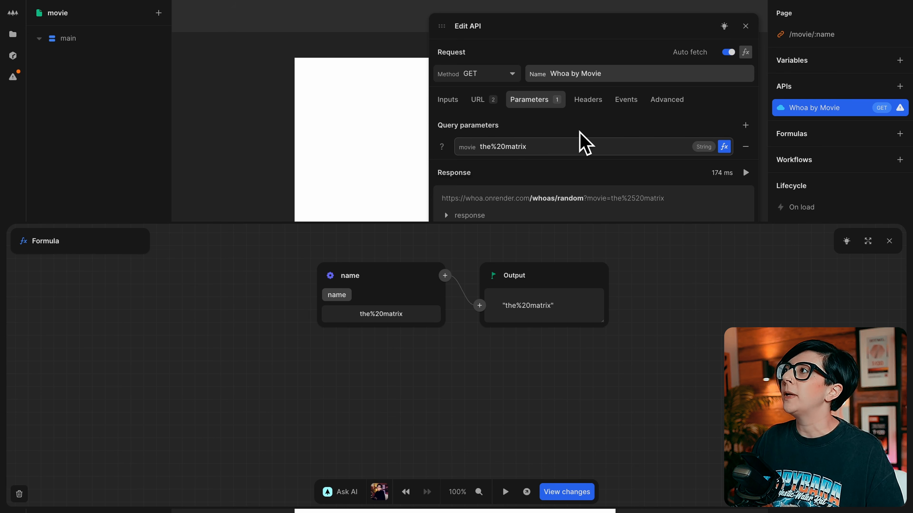
left_click(889, 241)
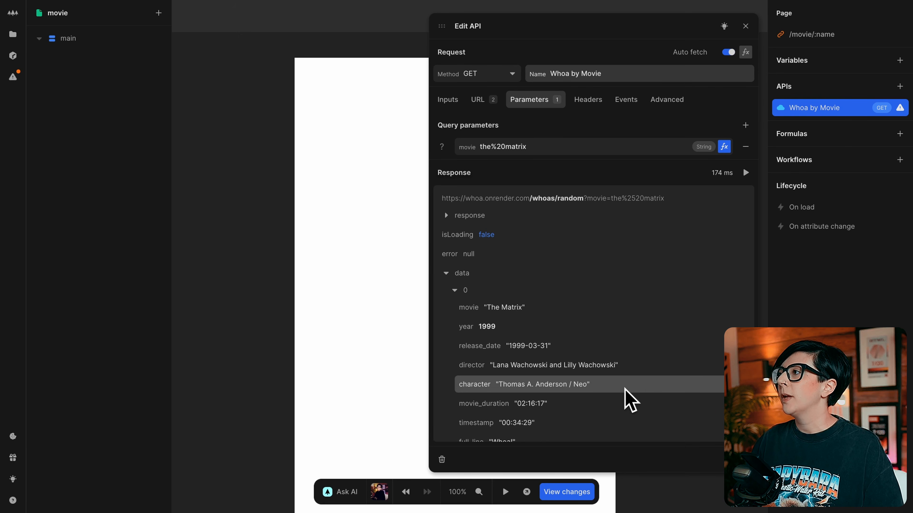
scroll(625, 395, "down", 1)
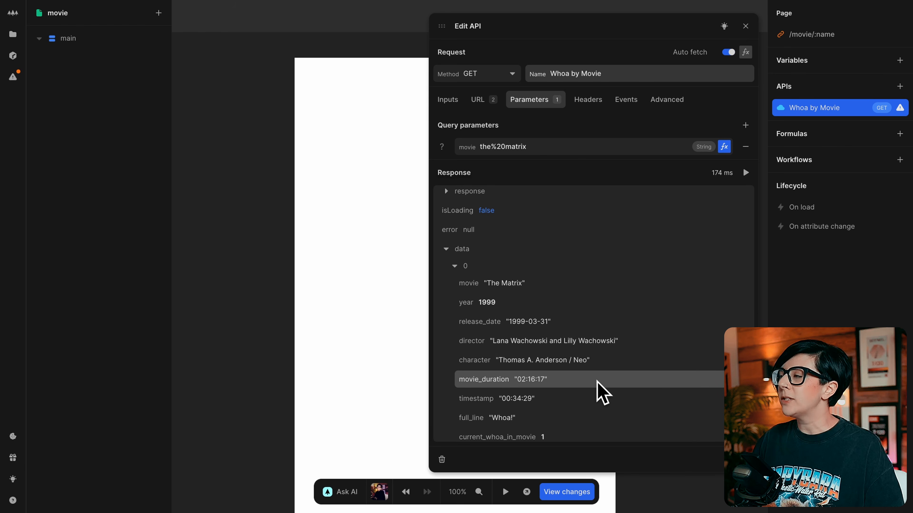
scroll(597, 384, "down", 3)
scroll(598, 384, "down", 2)
scroll(598, 384, "up", 6)
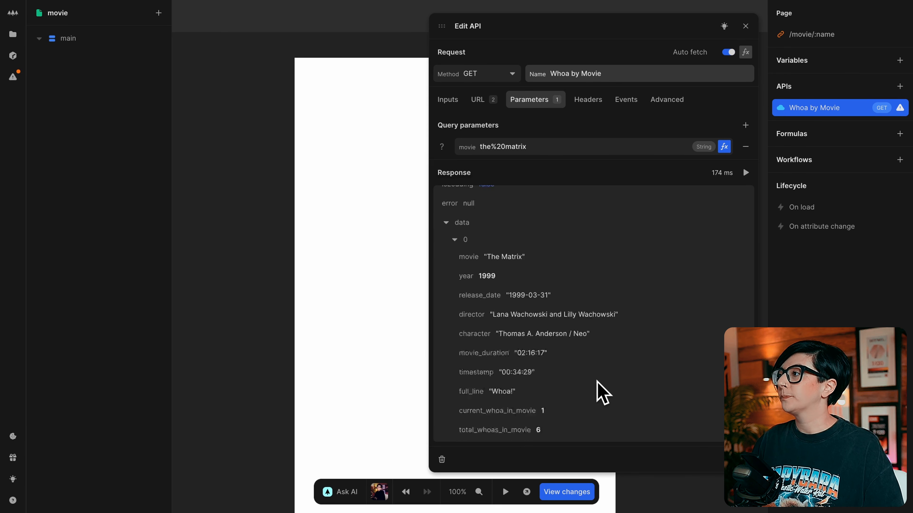
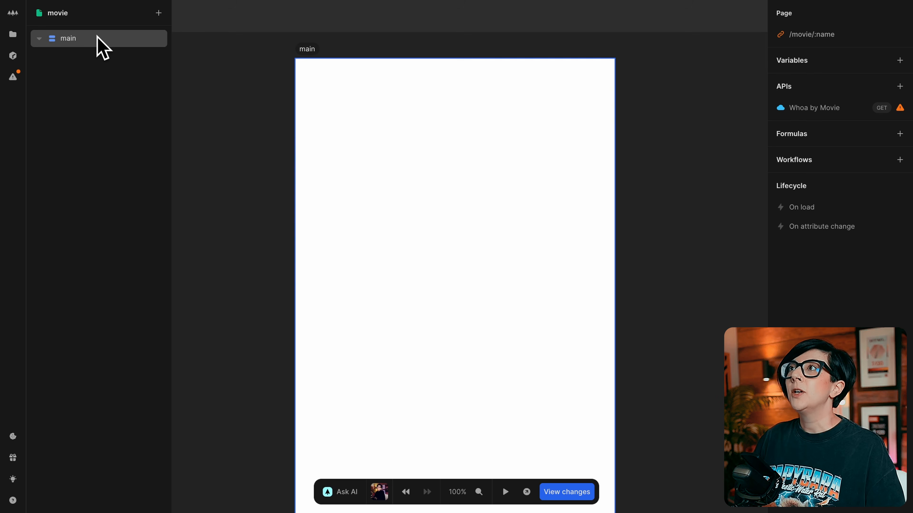
Step: Add a section element inside main on the movie page and duplicate it to make two sections
left_click(101, 47)
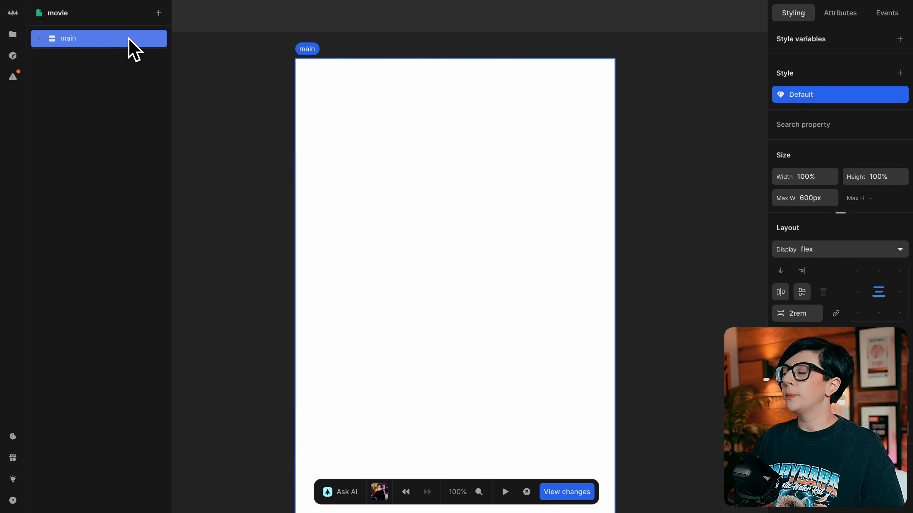
key("Return")
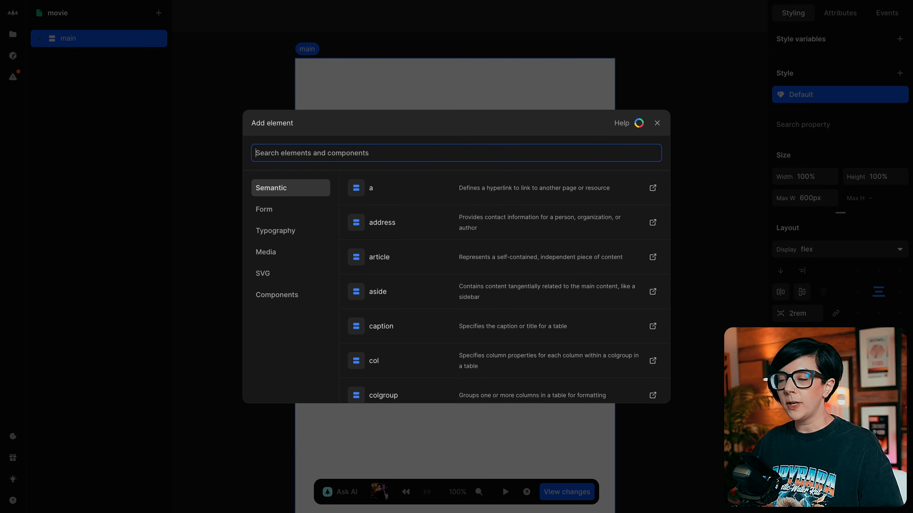
type("sec")
key("Return")
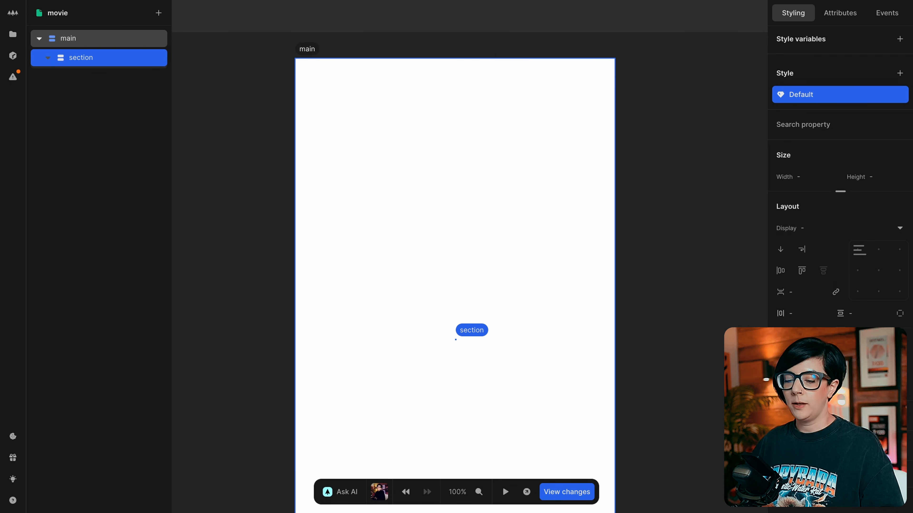
key("ctrl+d")
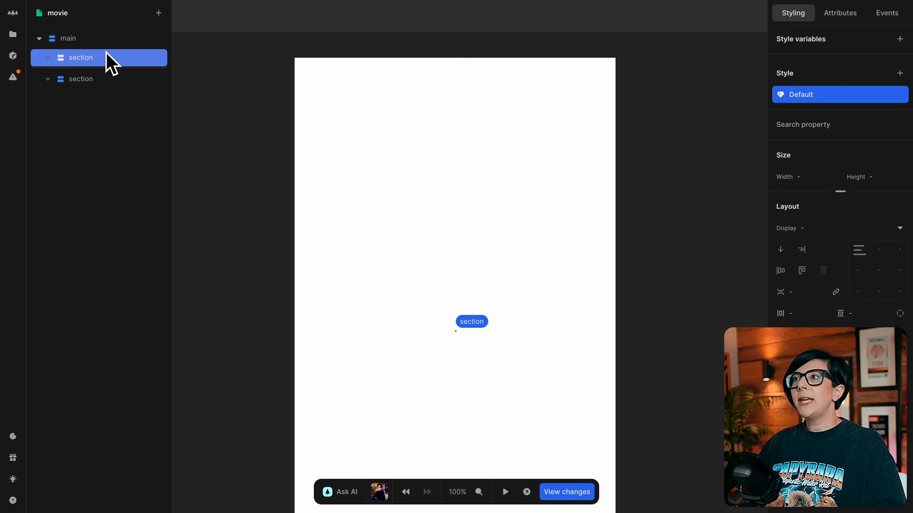
Step: Add an h1 heading inside the first section
key("ctrl+Return")
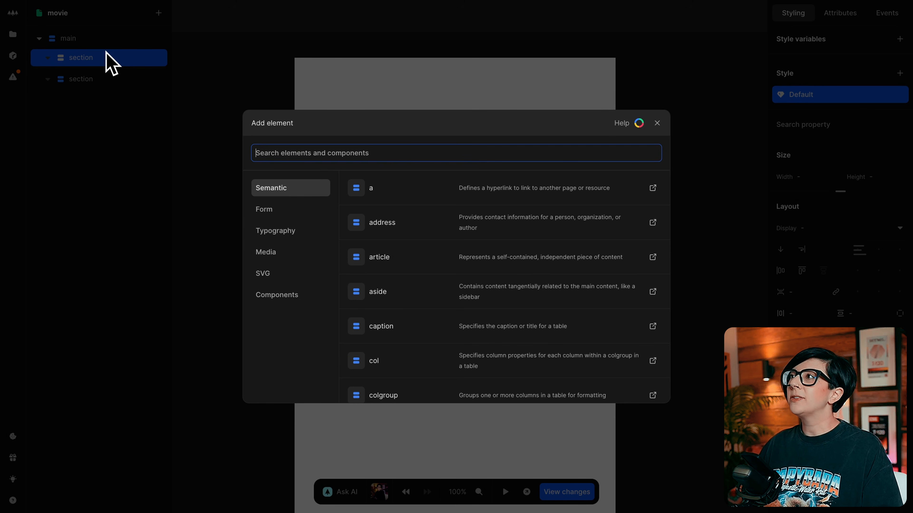
type("h1")
key("Return")
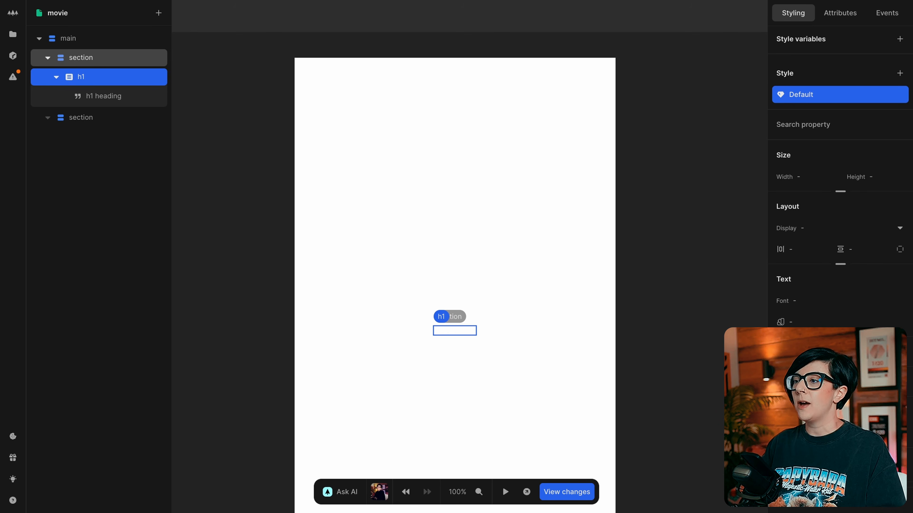
Step: Replace the h1 heading's static text with a Concatenate formula that has four inputs
left_click(138, 98)
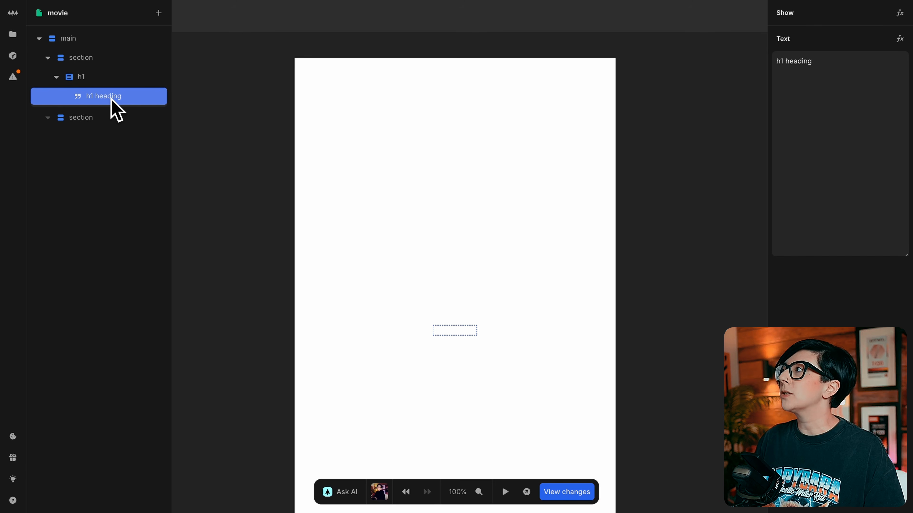
left_click(900, 40)
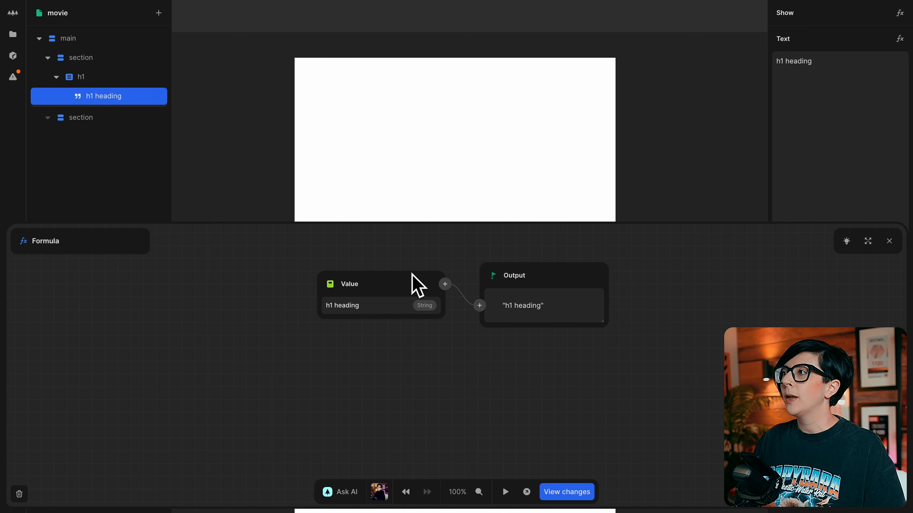
left_click(335, 293)
type("conc")
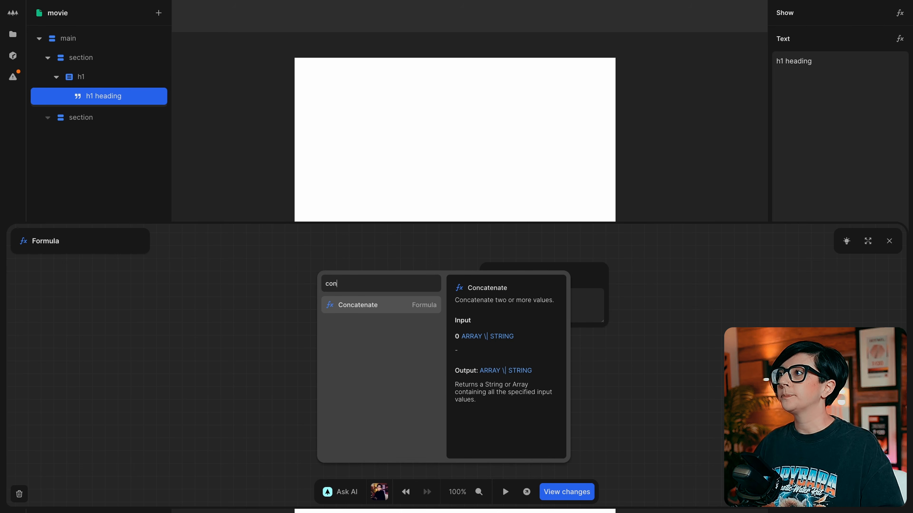
key("Return")
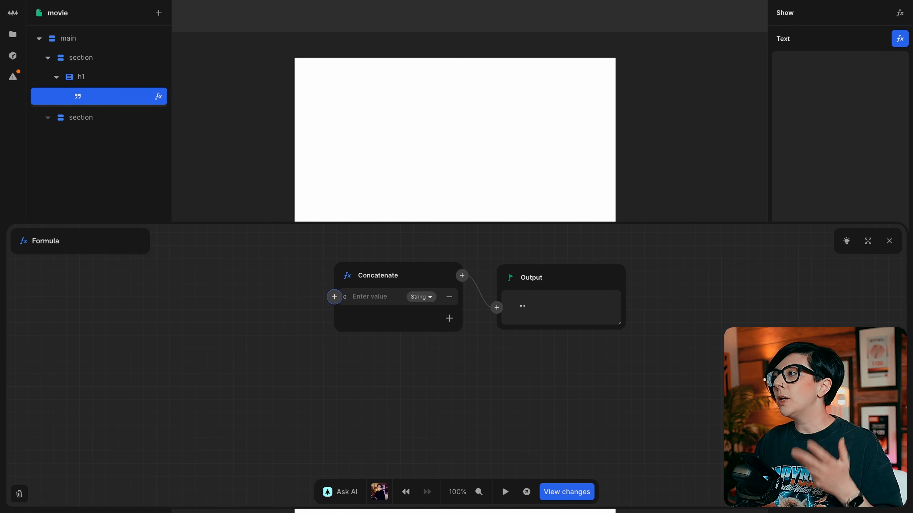
left_click(449, 318)
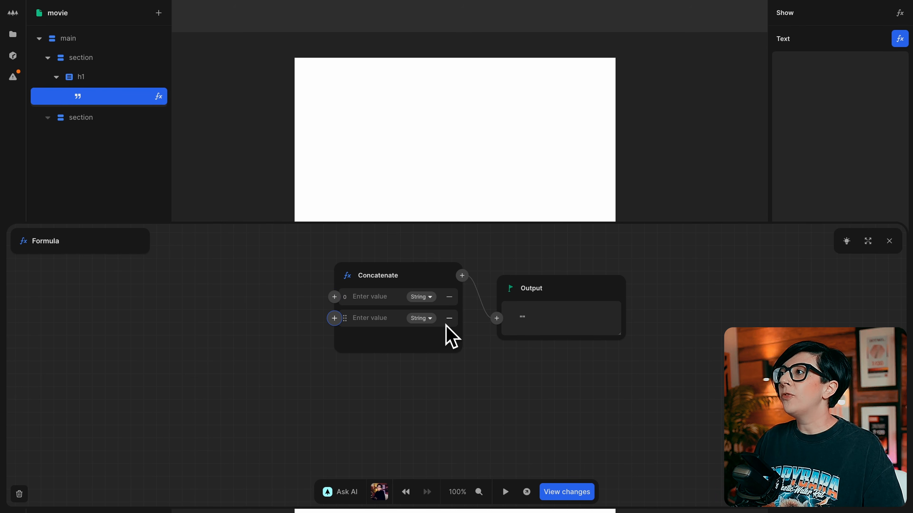
left_click(449, 339)
left_click(449, 361)
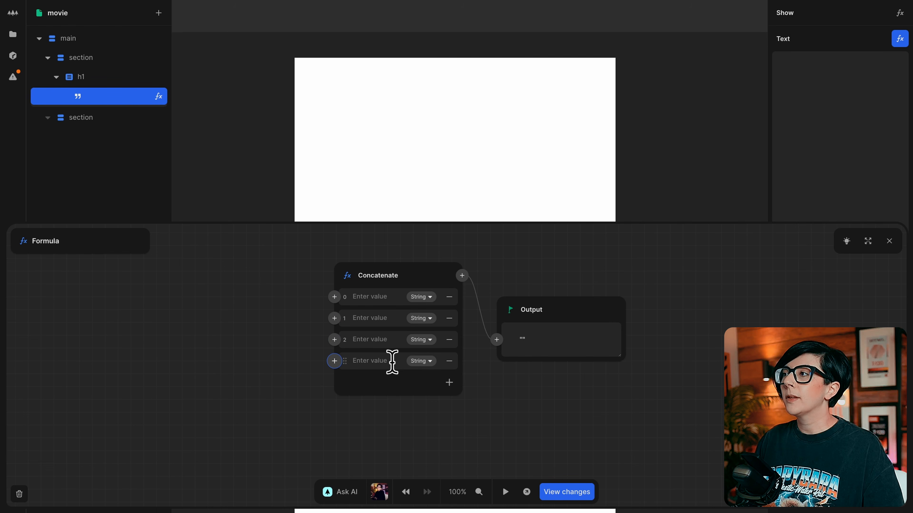
Step: Bind the first Concatenate input to the movie field of item 0 in the Whoa by Movie API data
left_click(335, 297)
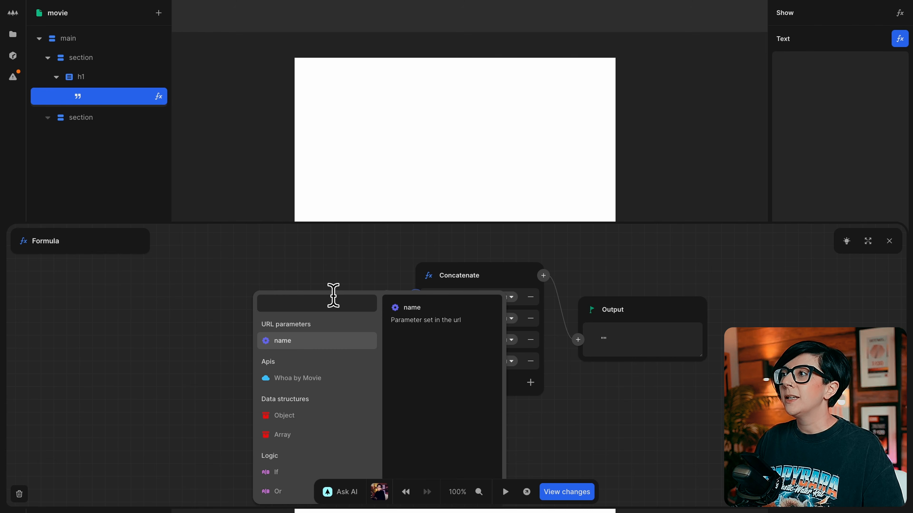
left_click(294, 377)
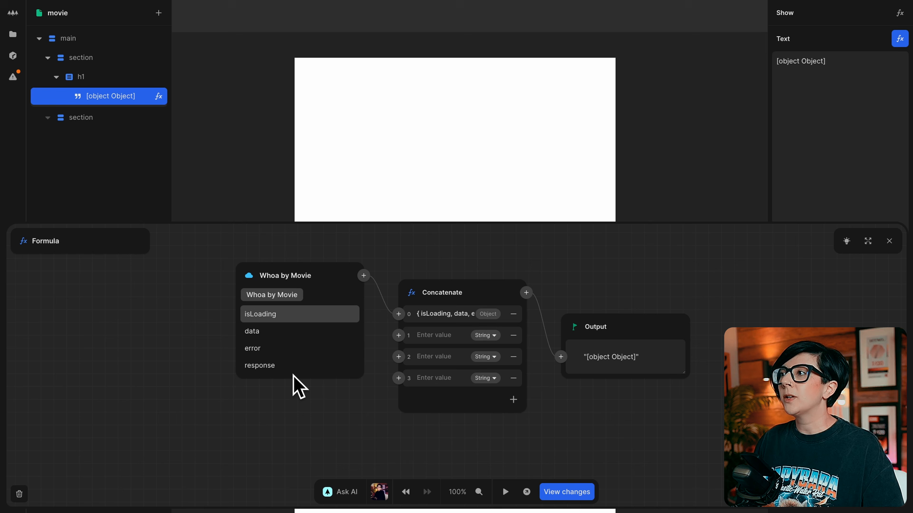
left_click(288, 331)
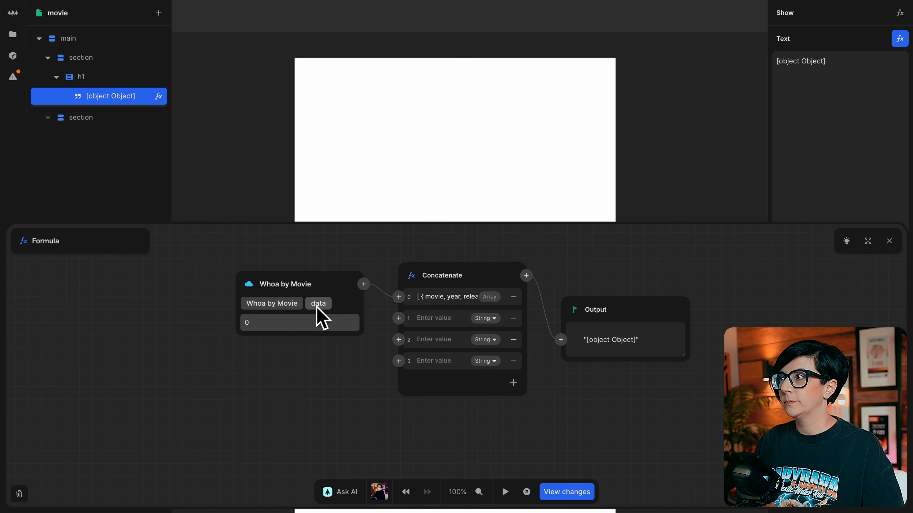
left_click(319, 321)
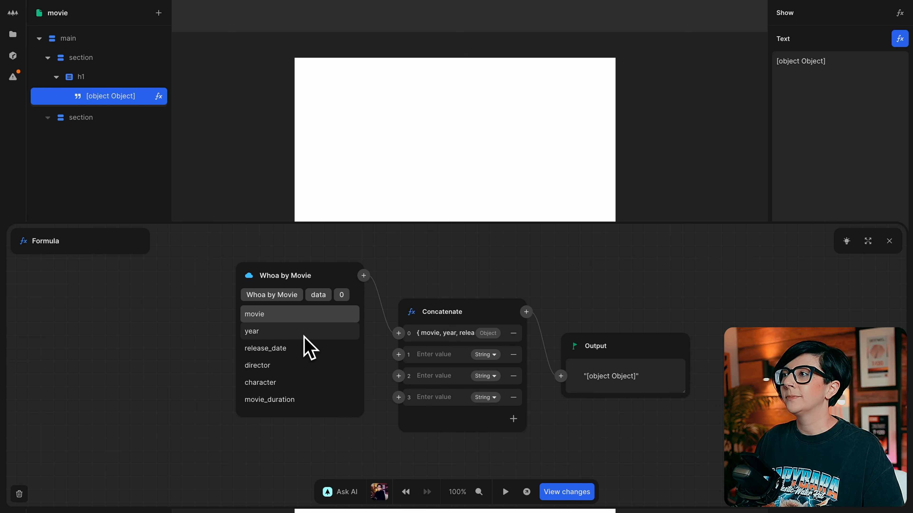
left_click(304, 314)
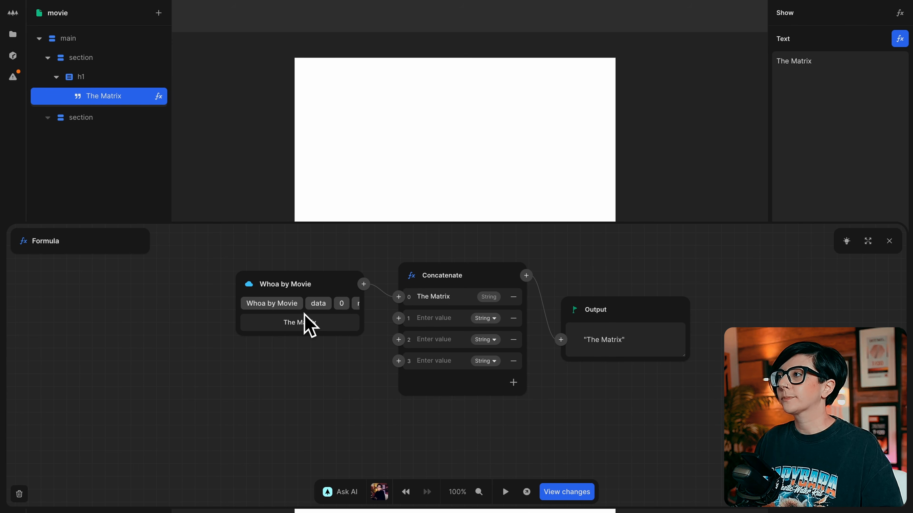
Step: Set the second Concatenate input to ( and connect the third input to the Whoa by Movie API
left_click(427, 316)
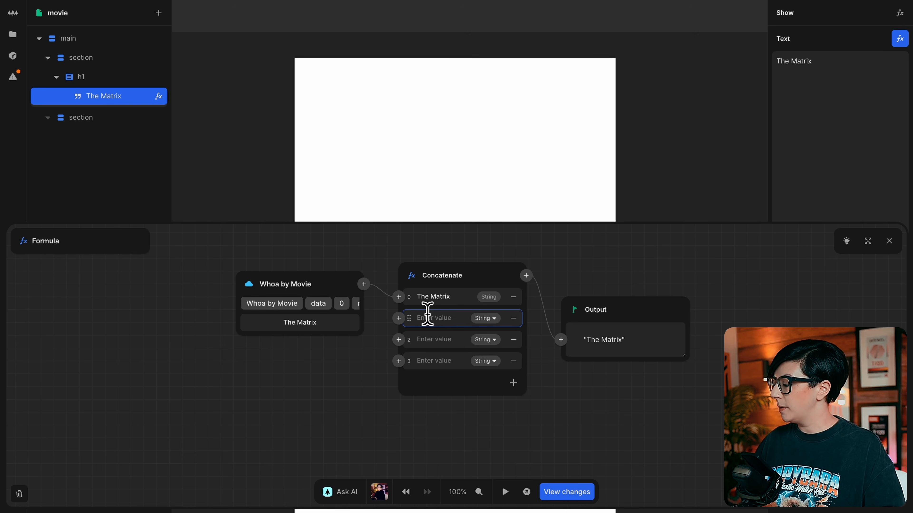
type("(")
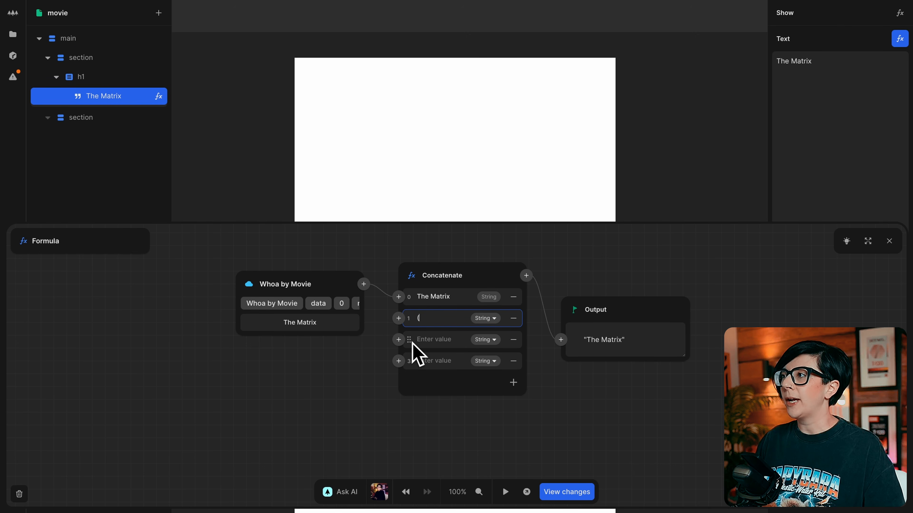
left_click(398, 340)
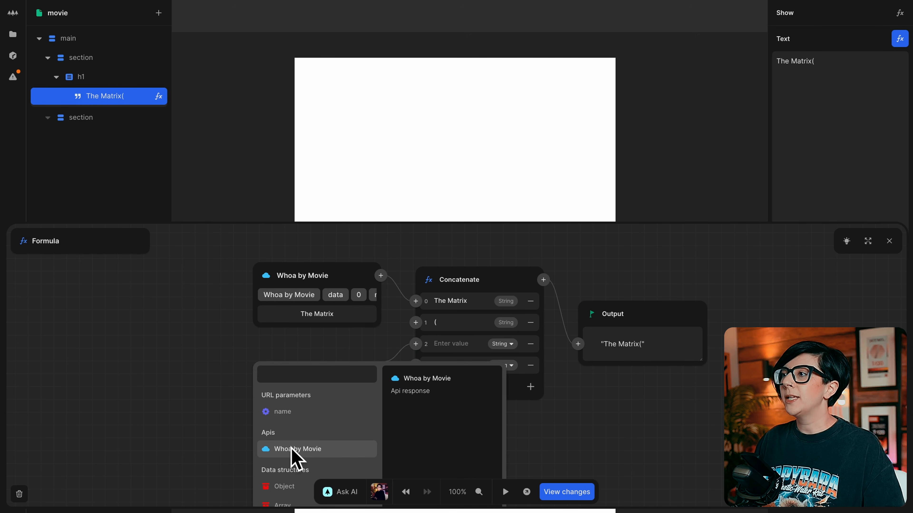
left_click(331, 450)
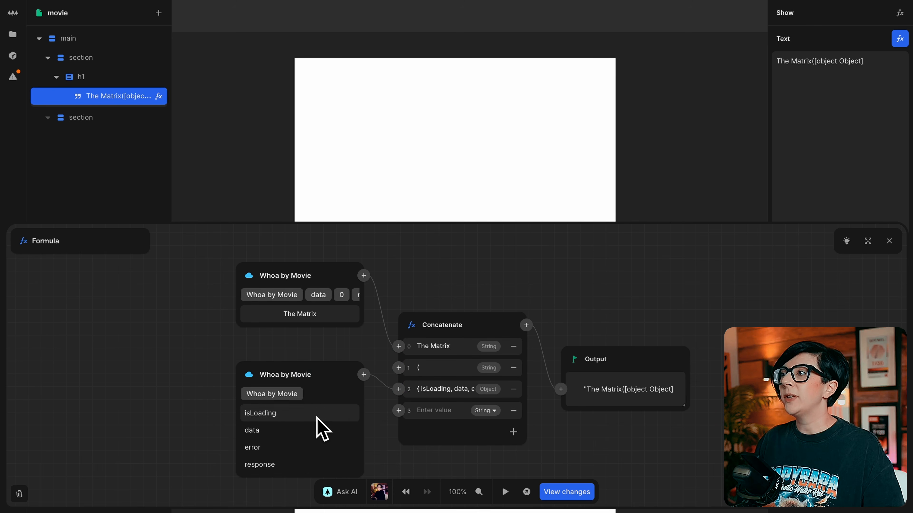
Step: Map the second Whoa by Movie input of the Concatenate formula to the first data item's year
left_click(279, 430)
left_click(280, 416)
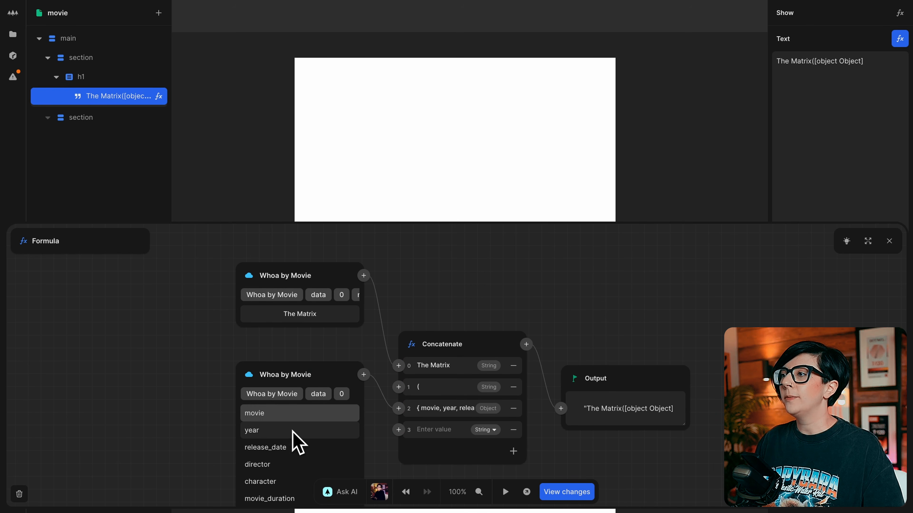
left_click(301, 430)
Step: Enter ")" as the last Concatenate value, add a space before the opening parenthesis, and close the formula editor
left_click(447, 384)
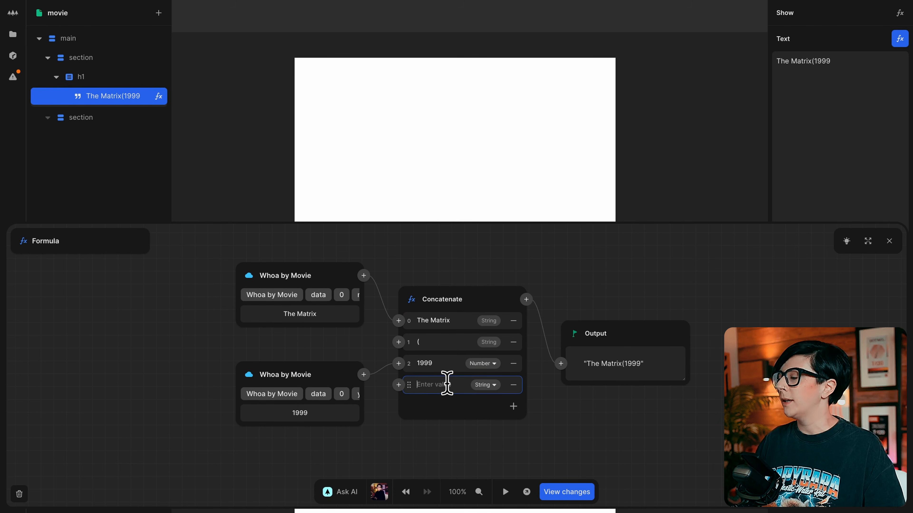
type(")")
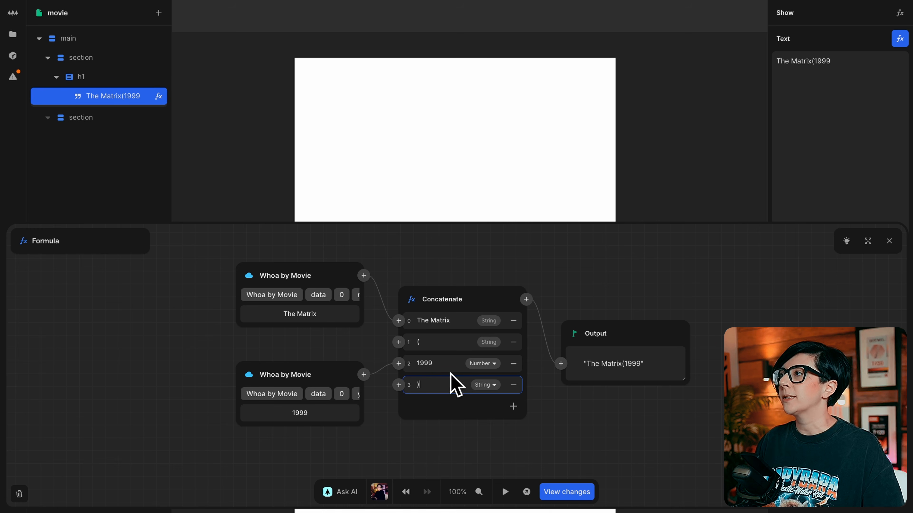
left_click(475, 343)
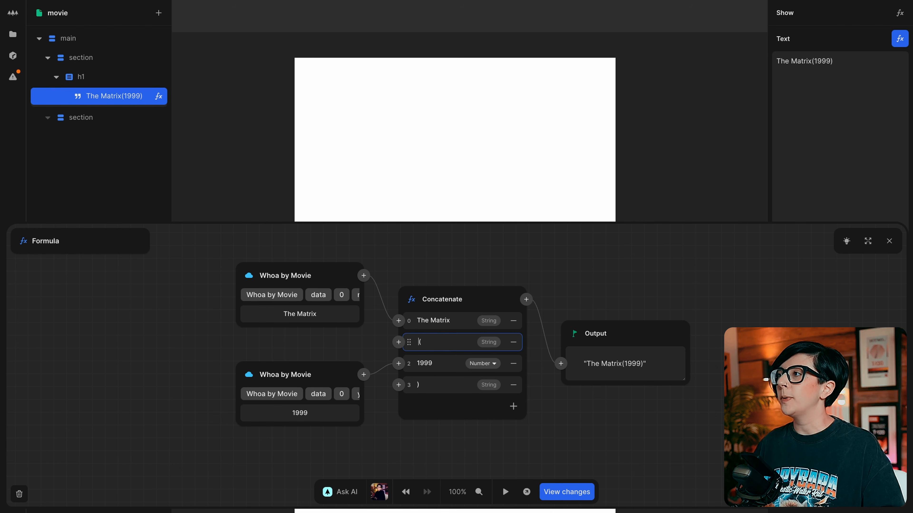
left_click(889, 241)
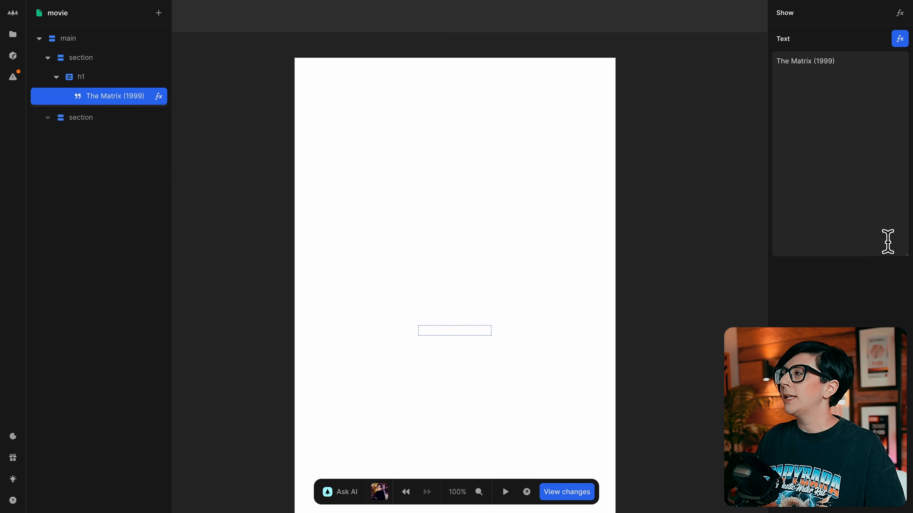
Step: Set the text color of the h1 heading to black
left_click(112, 87)
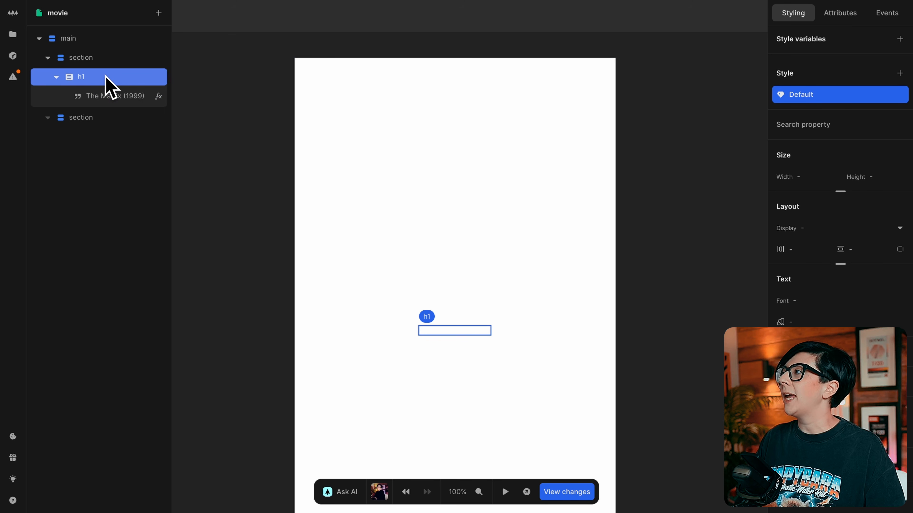
left_click(783, 322)
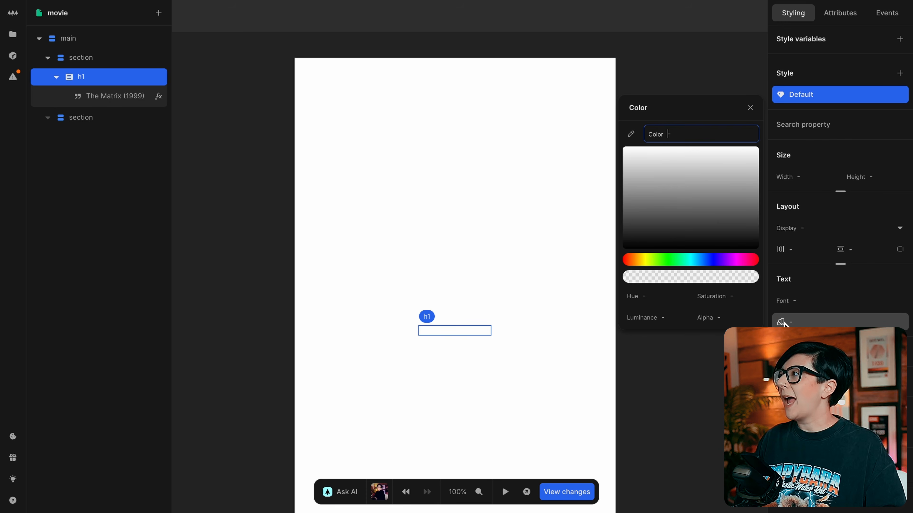
type("blac")
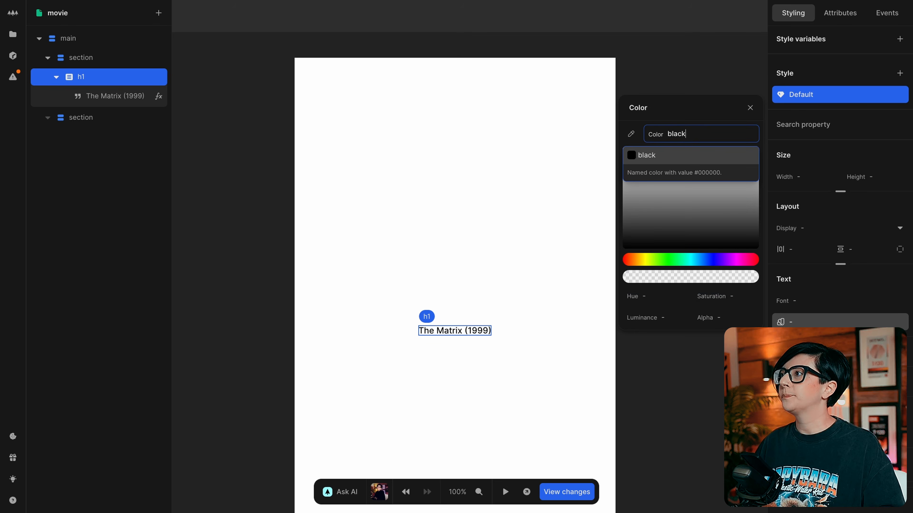
type("k")
key("Return")
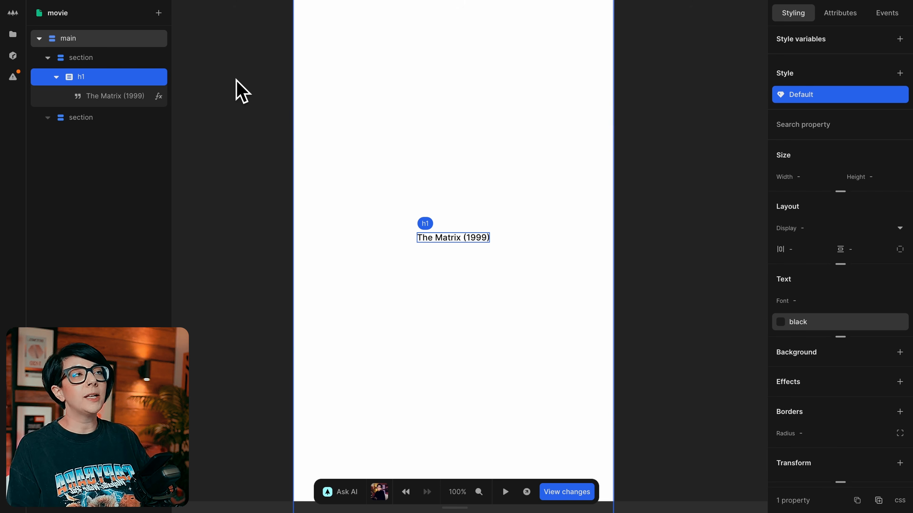
Step: Add a video element inside the first section, below the h1 heading
left_click(141, 67)
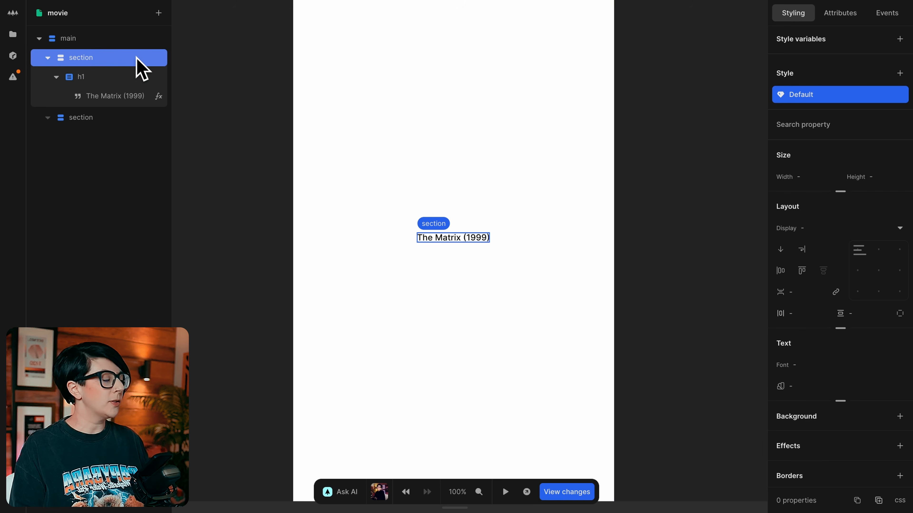
key("a")
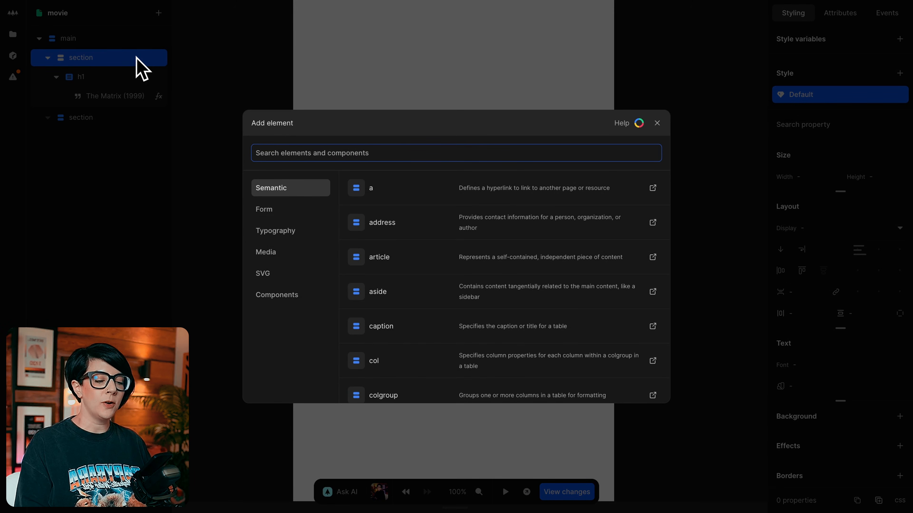
type("video")
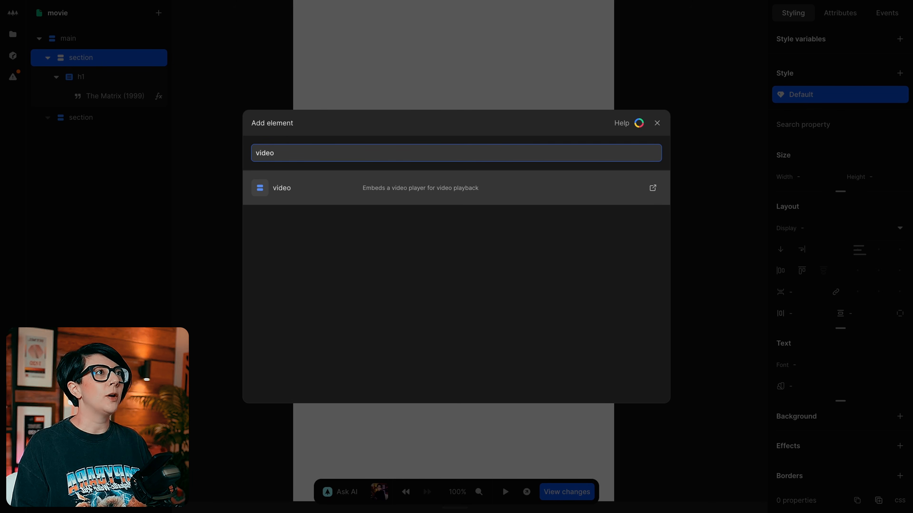
key("Return")
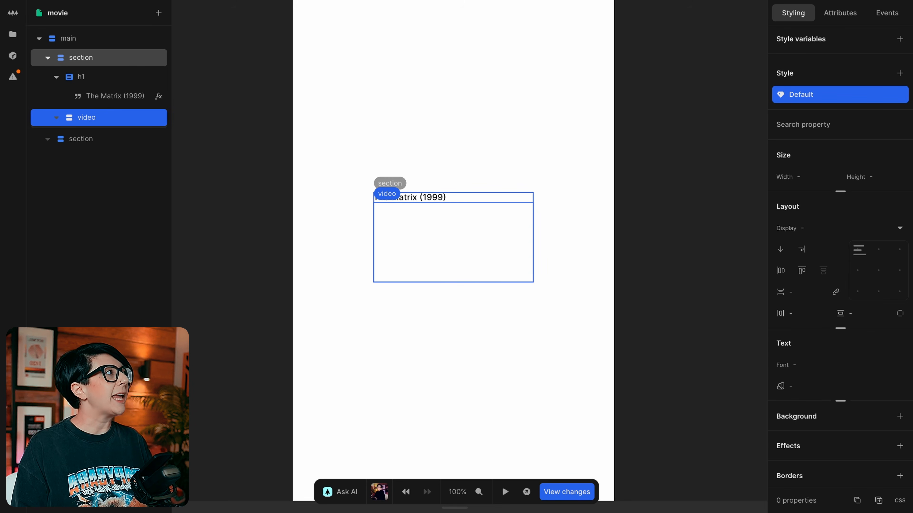
Step: Bind the video's src attribute with a formula to the 720p video of the first Whoa by Movie data item
key("2")
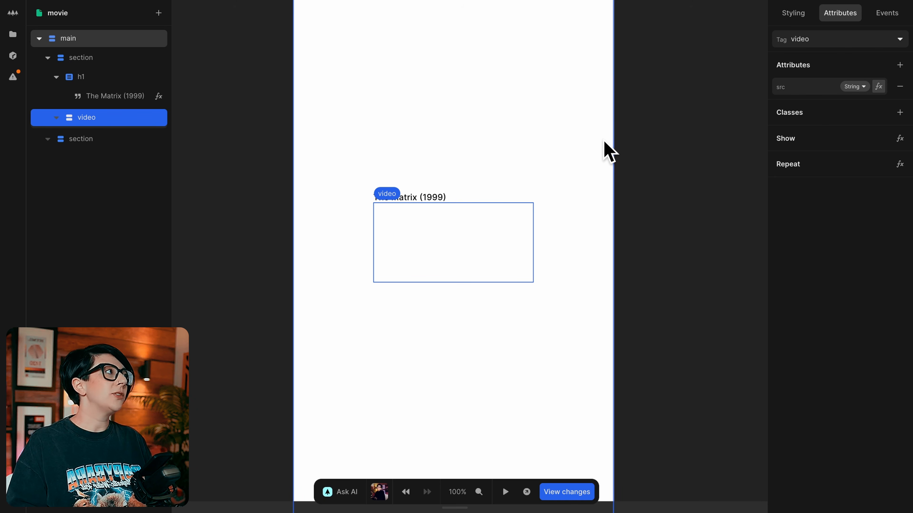
left_click(879, 87)
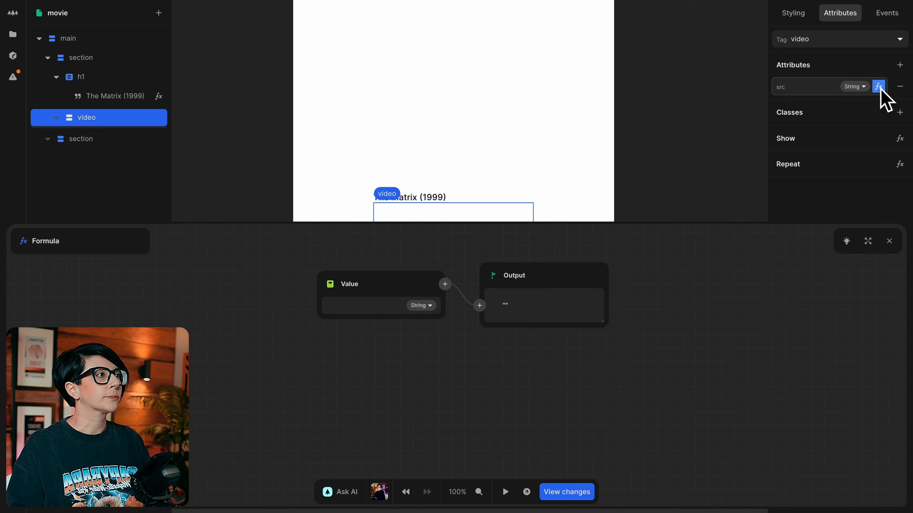
left_click(332, 287)
left_click(347, 357)
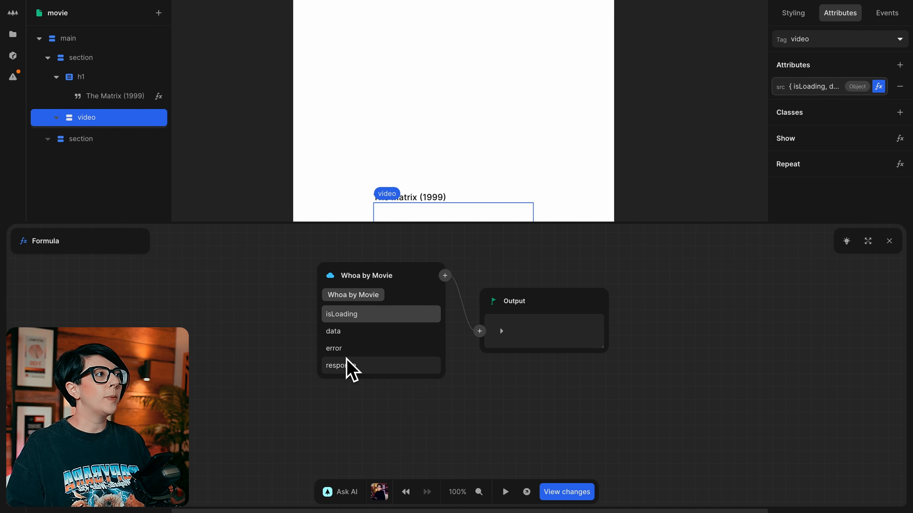
left_click(354, 332)
left_click(366, 316)
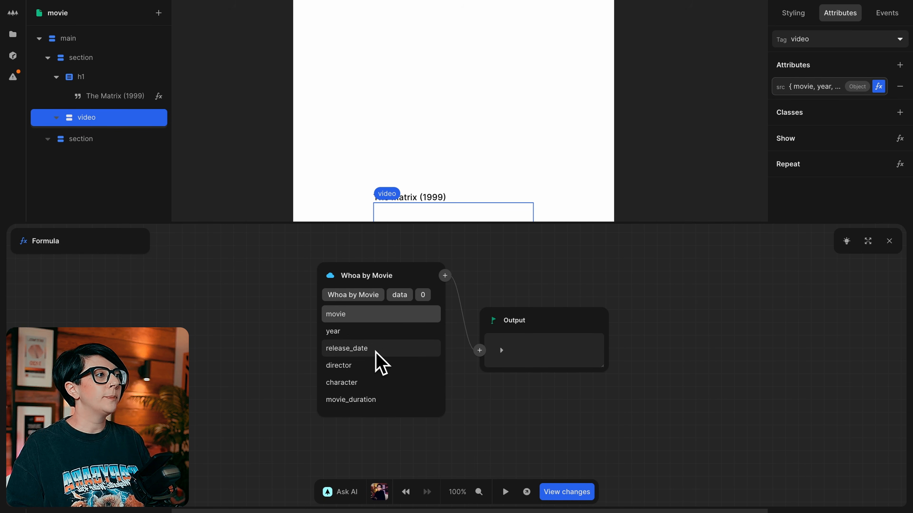
scroll(381, 363, "down", 6)
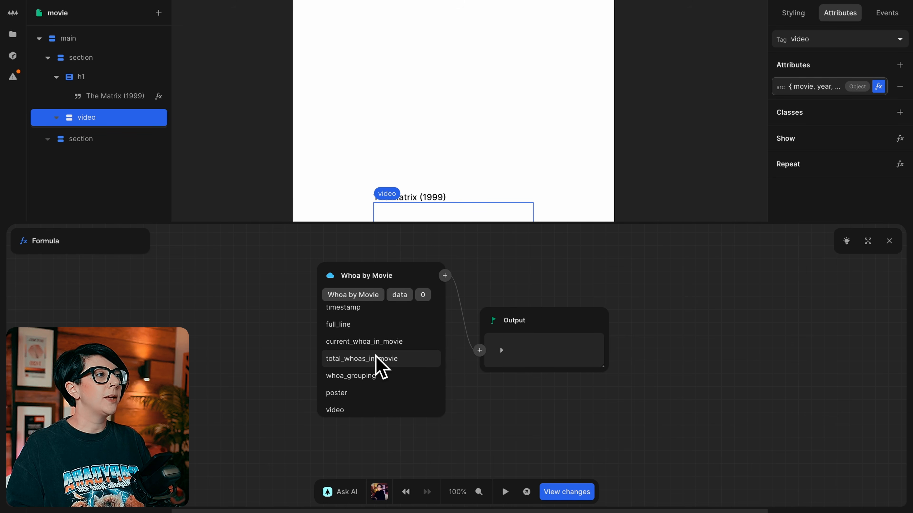
scroll(375, 355, "down", 2)
left_click(370, 386)
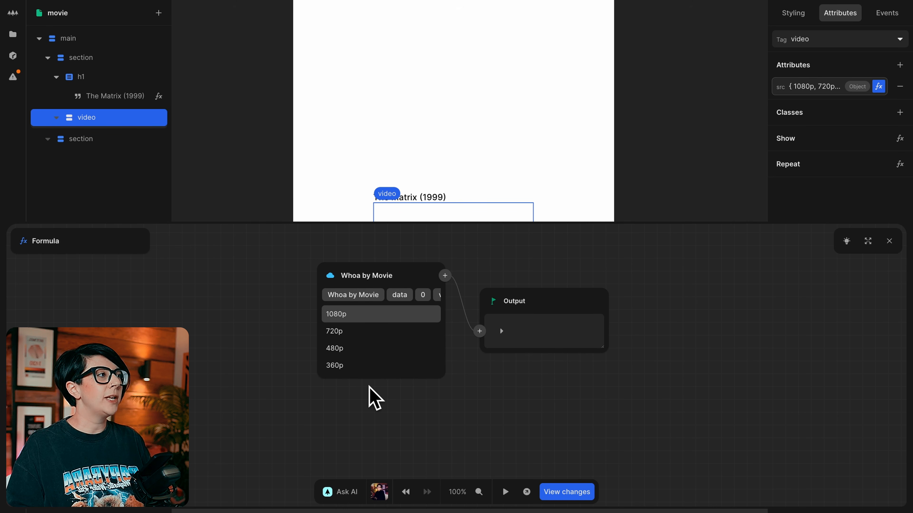
left_click(379, 331)
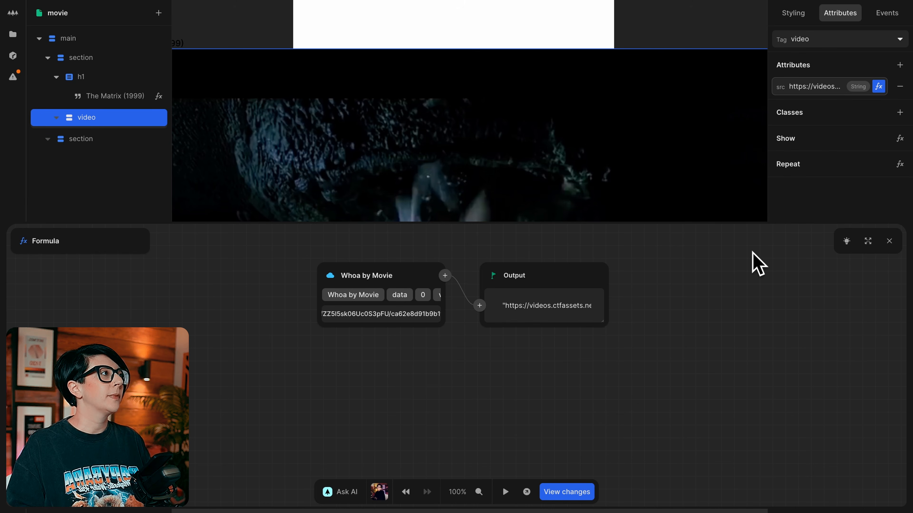
left_click(889, 241)
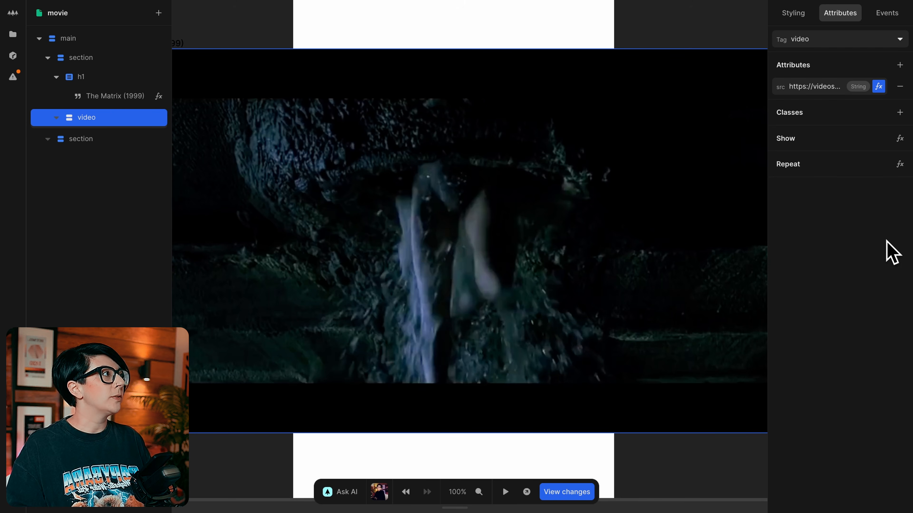
Step: Add loop and poster attributes to the video element and set both to false
left_click(899, 64)
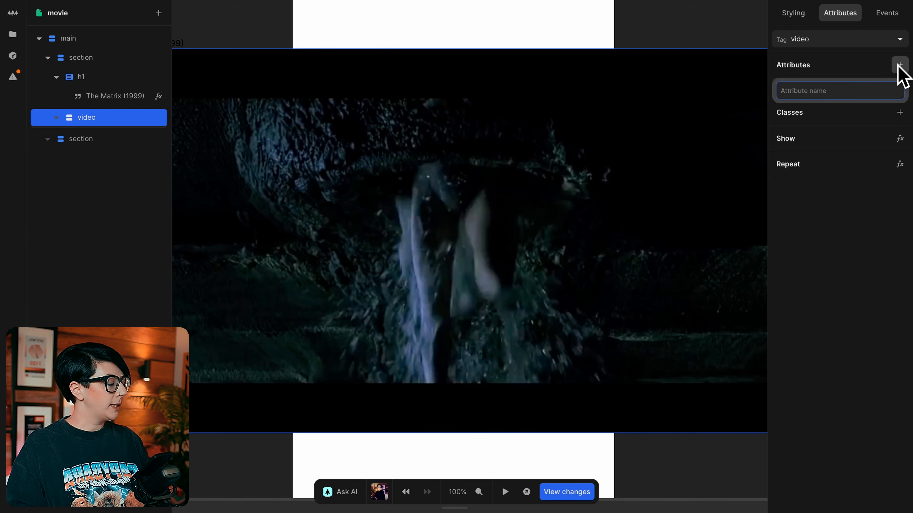
type("loop")
key("Return")
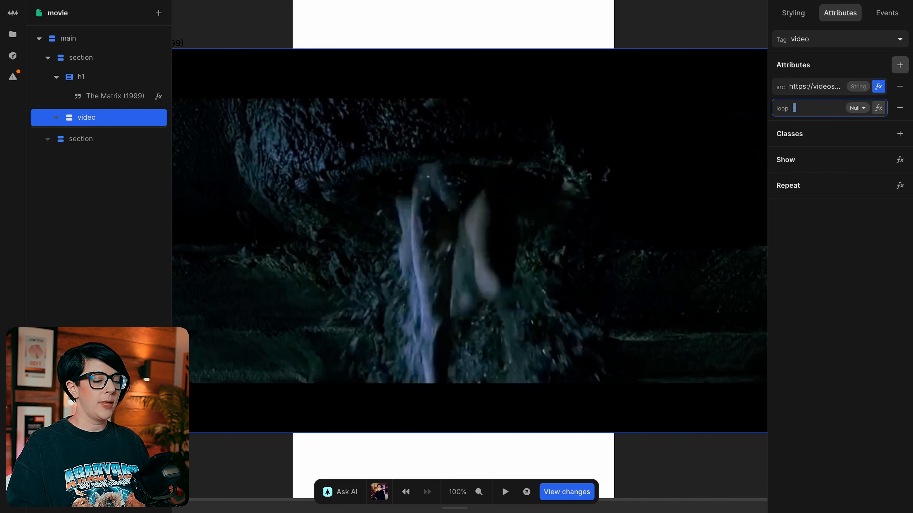
key("Return")
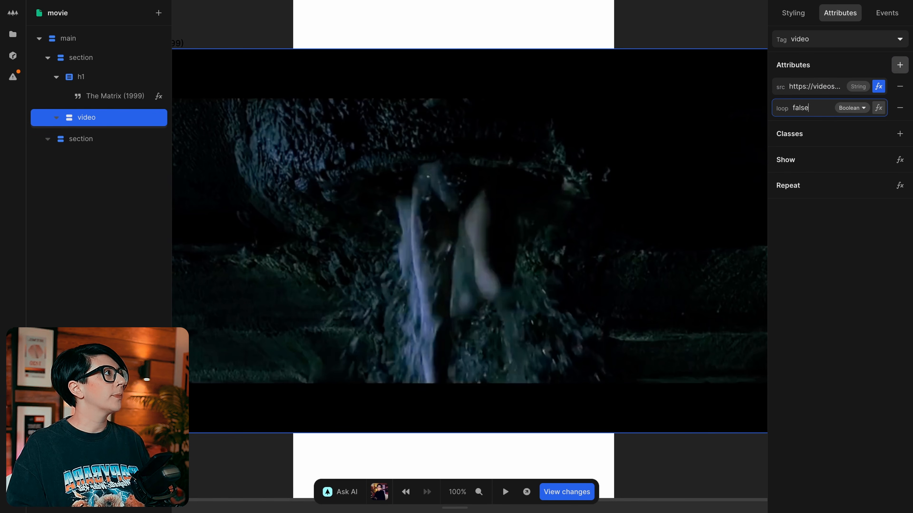
left_click(900, 65)
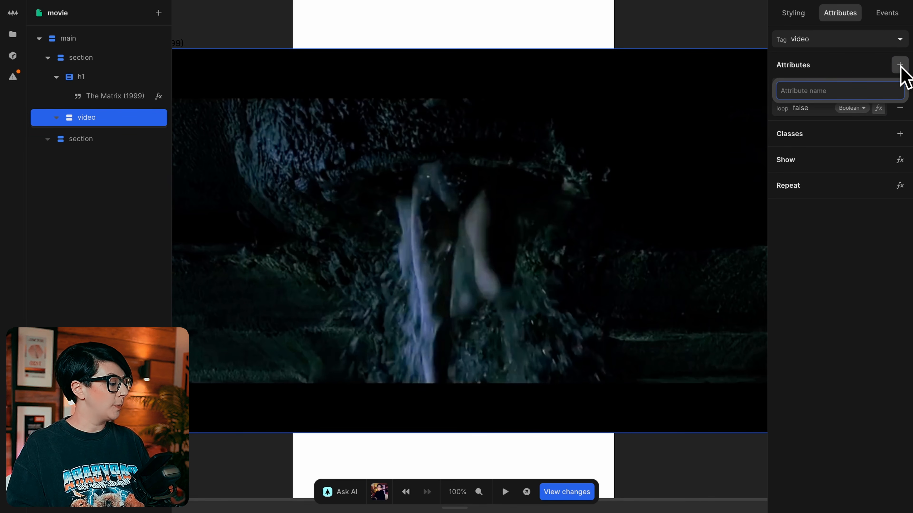
type("poster")
key("Return")
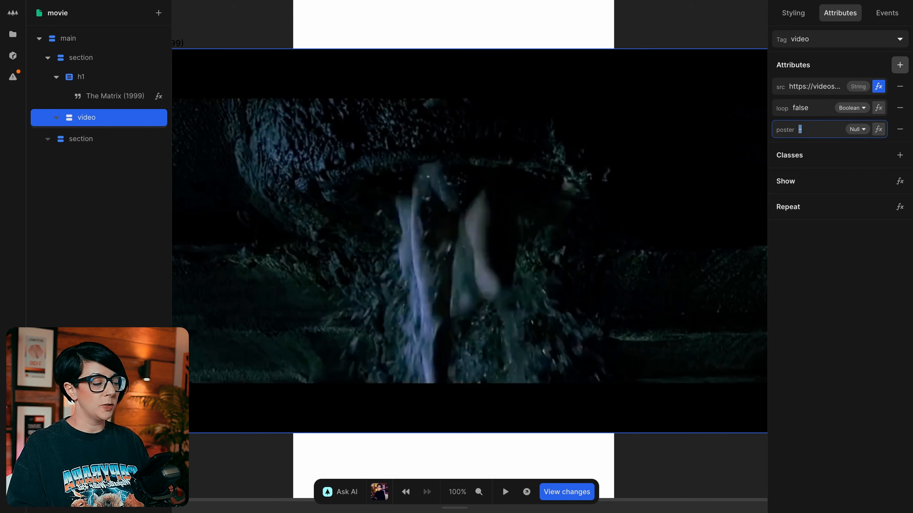
type("false")
key("Return")
Step: Add preload and autoplay attributes to the video element and set both to false
left_click(900, 65)
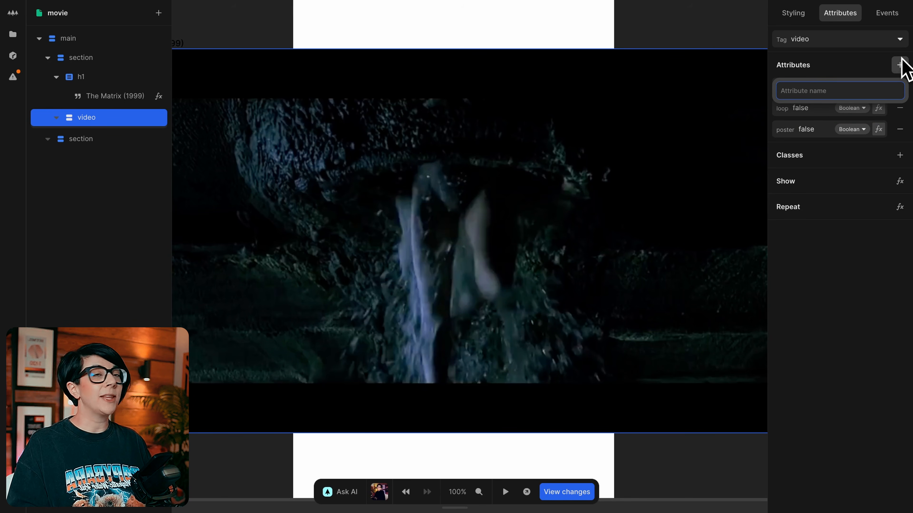
type("preload")
key("Return")
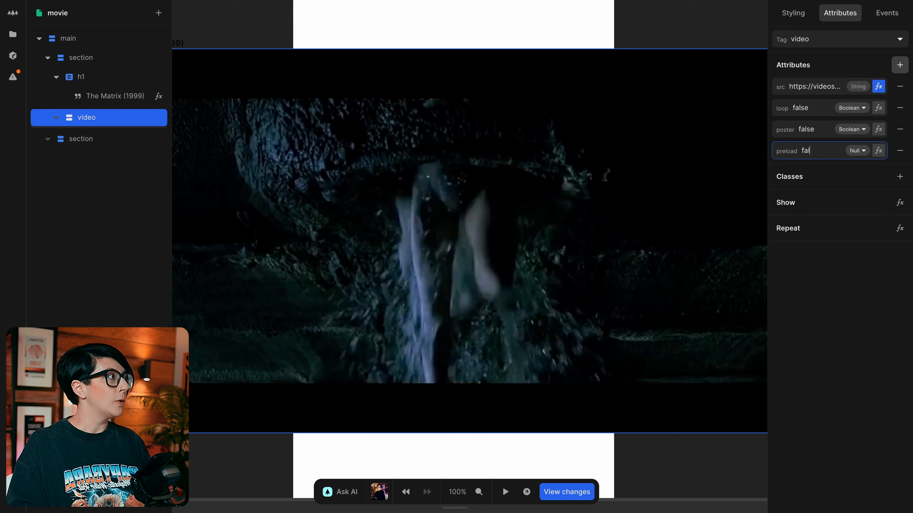
key("Return")
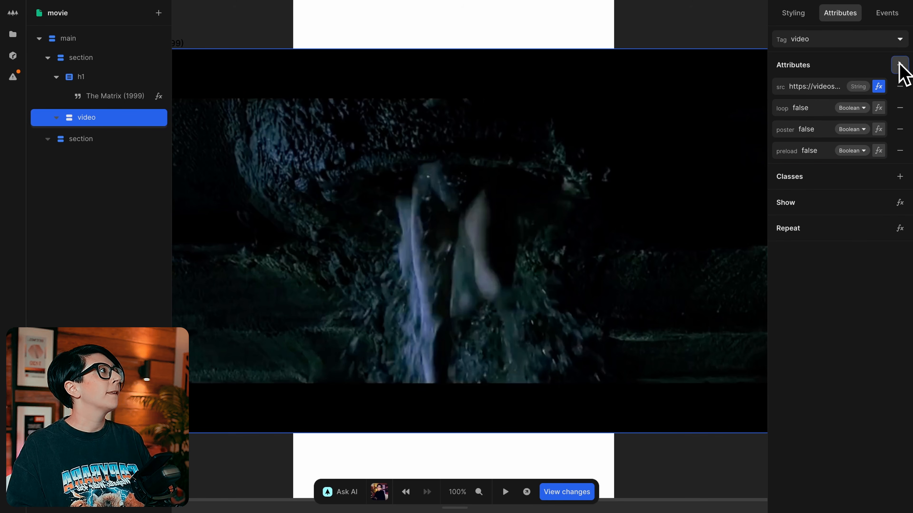
left_click(899, 64)
type("autoplay")
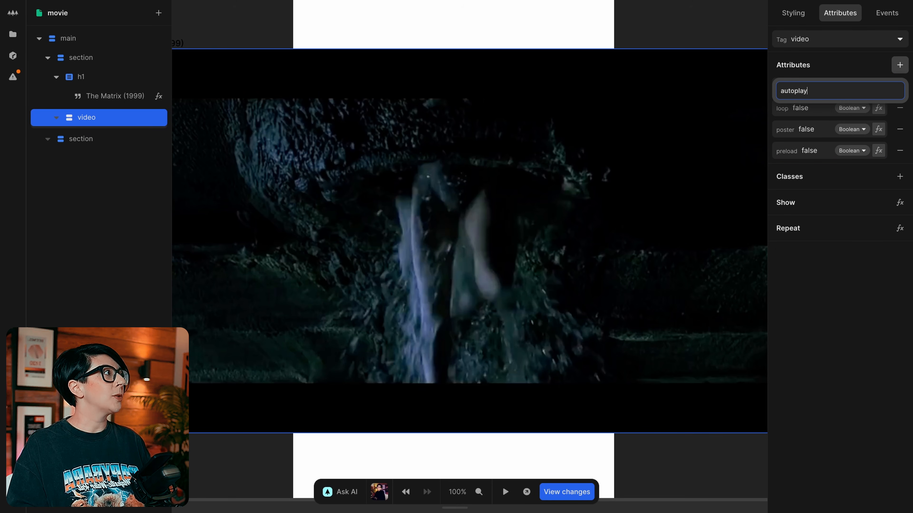
key("Return")
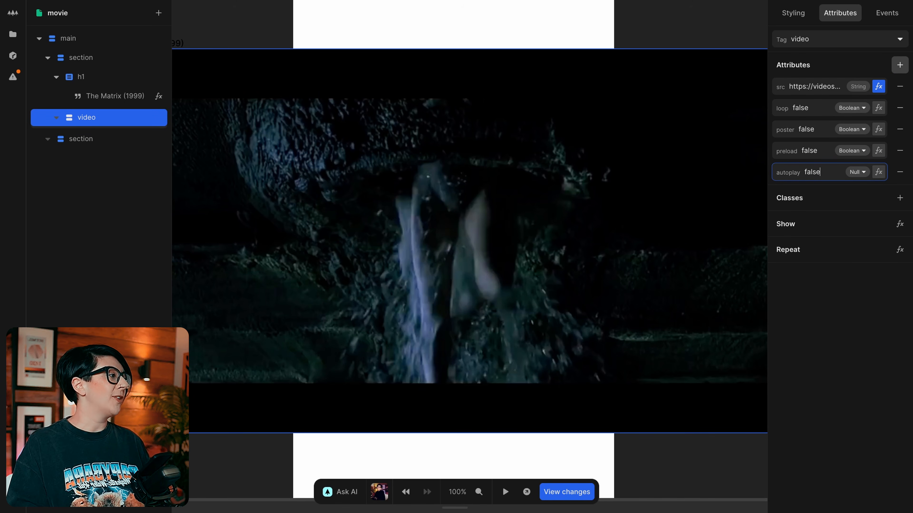
type("false")
key("Return")
Step: Add a controls attribute to the video element and set it to true
left_click(899, 65)
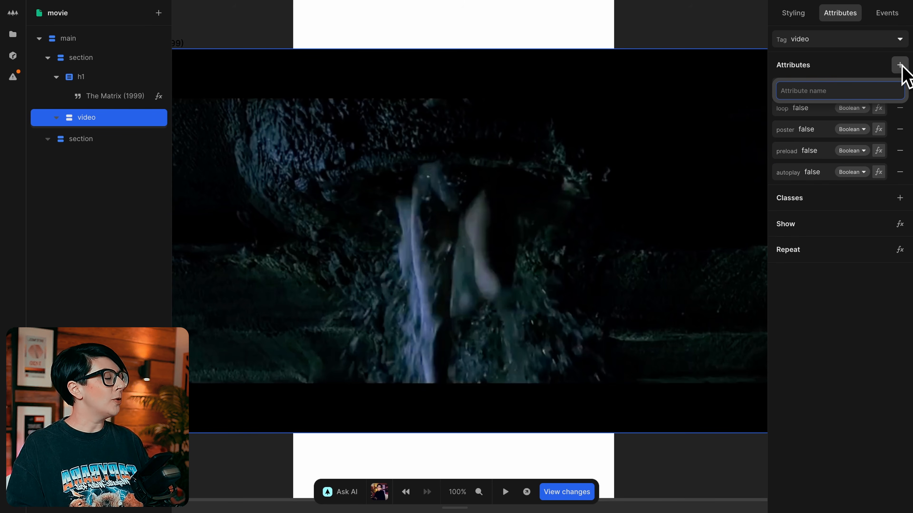
type("controls")
key("Return")
type("true")
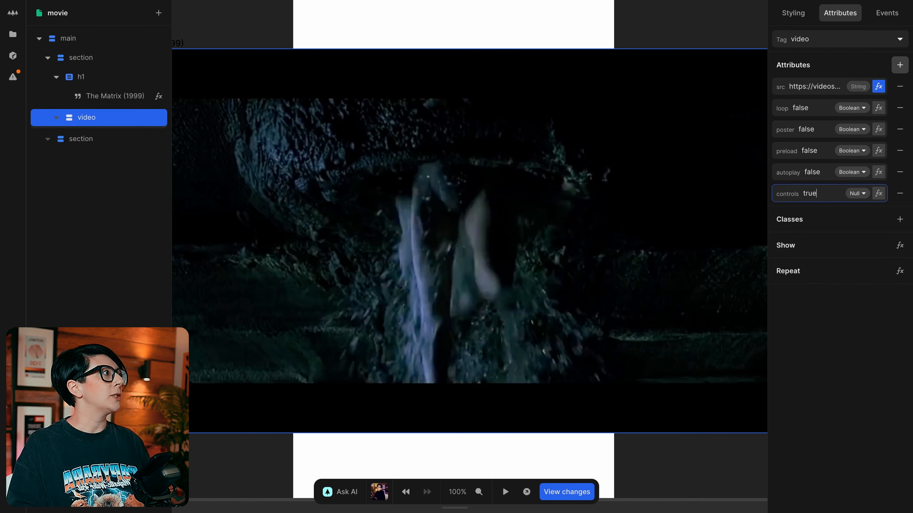
key("Return")
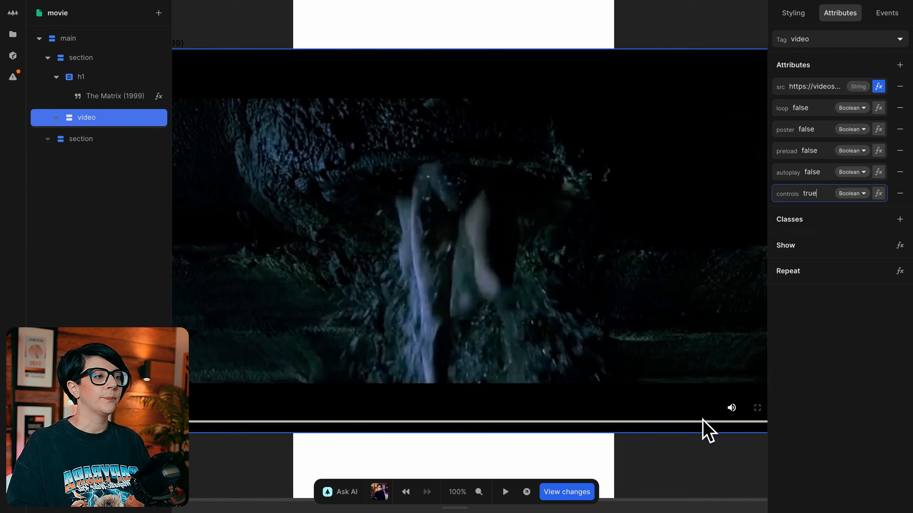
Step: Set the video element's width to 100% and its border radius to 1rem
left_click(132, 113)
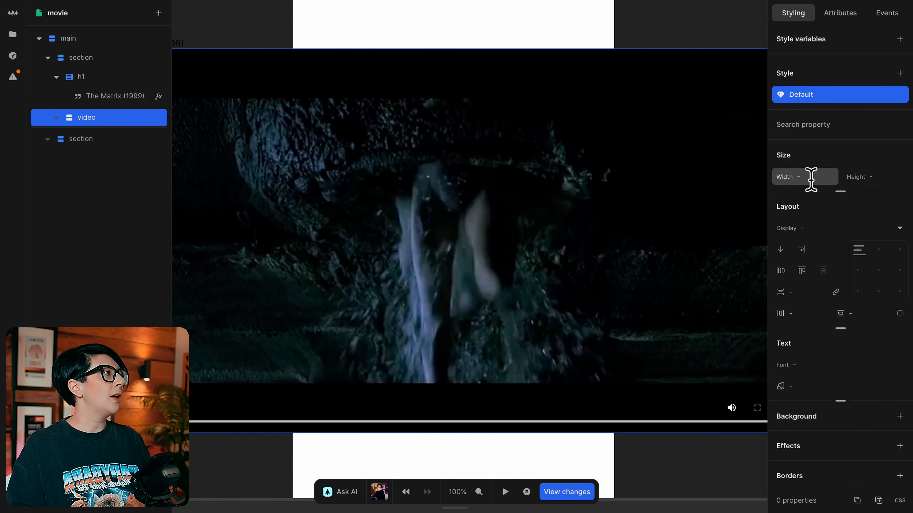
left_click(811, 177)
type("100%")
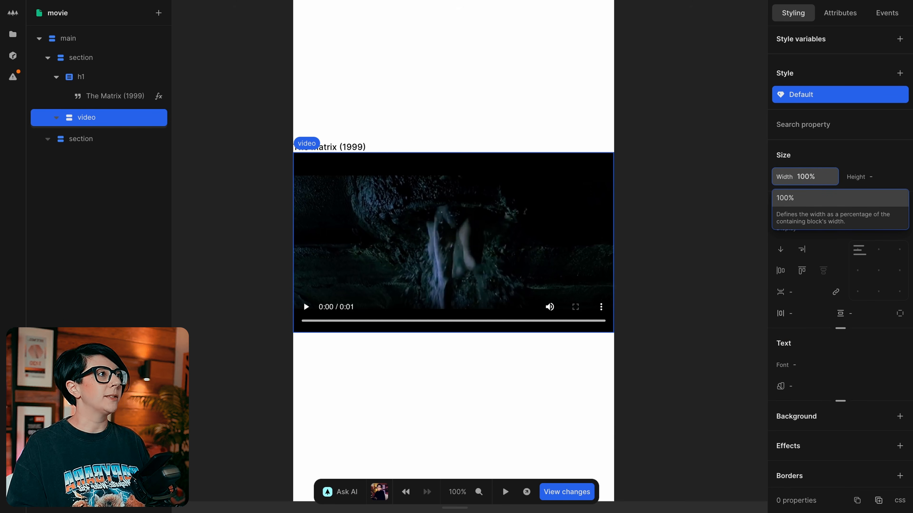
key("Return")
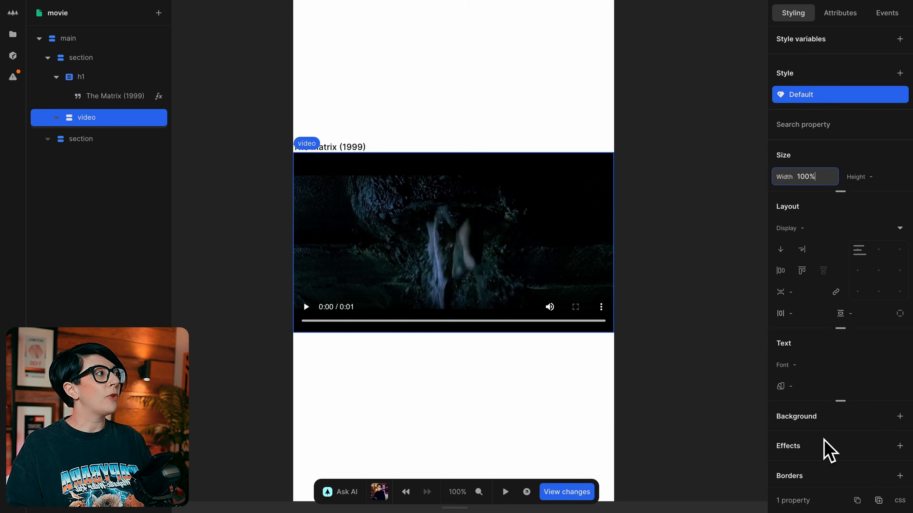
scroll(823, 439, "down", 3)
left_click(836, 411)
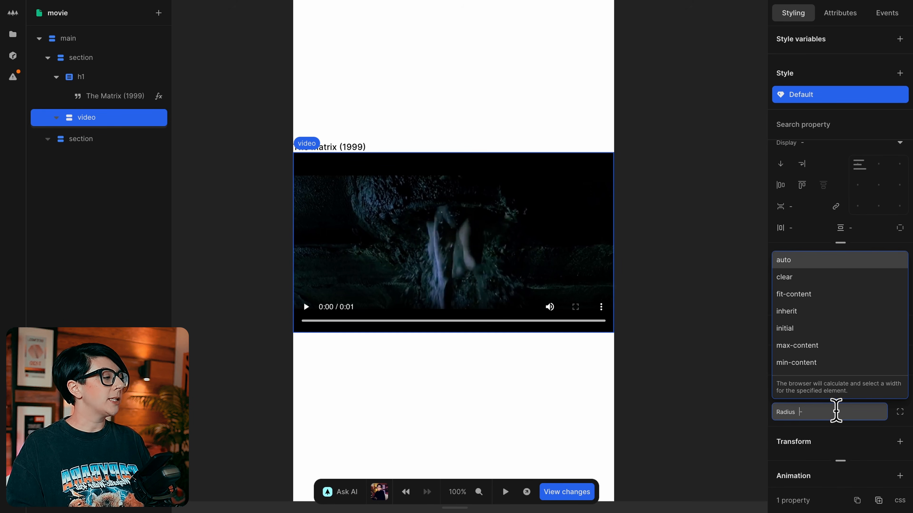
type("1rem")
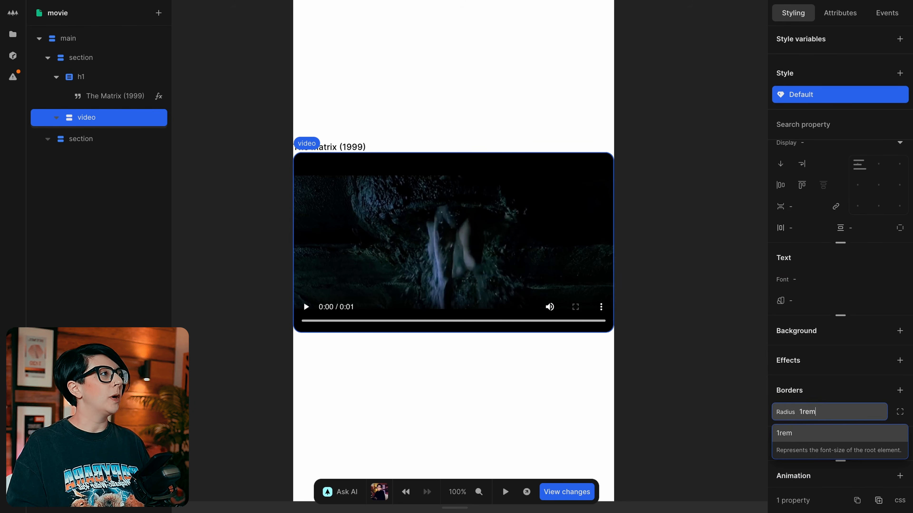
key("Return")
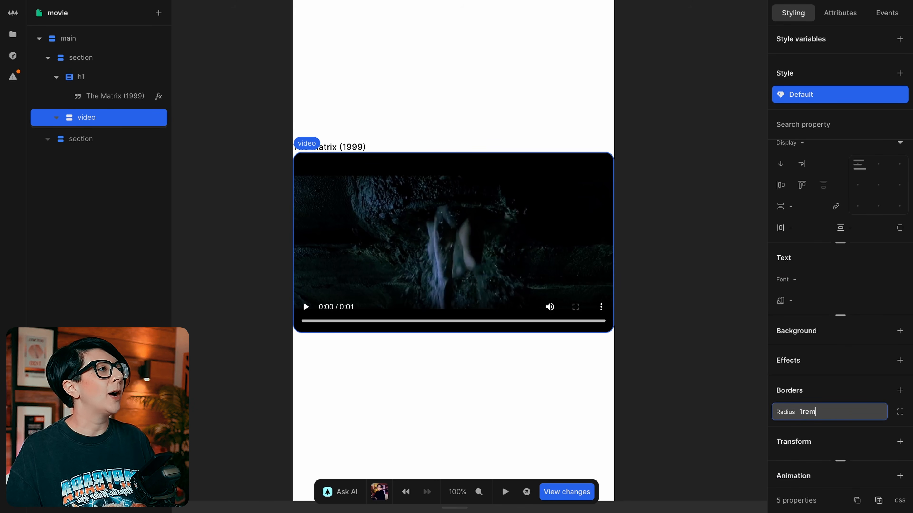
Step: Add a p element to the first section and duplicate its text node twice to make three text nodes
left_click(107, 57)
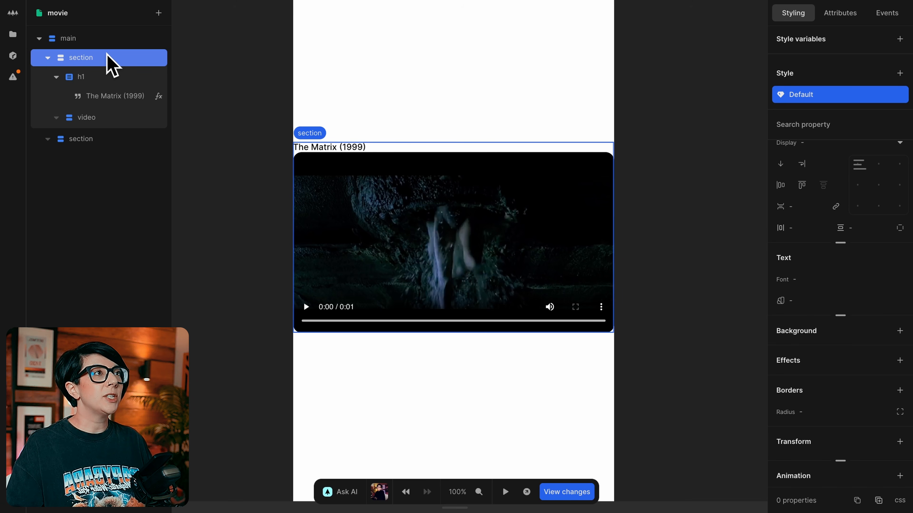
key("a")
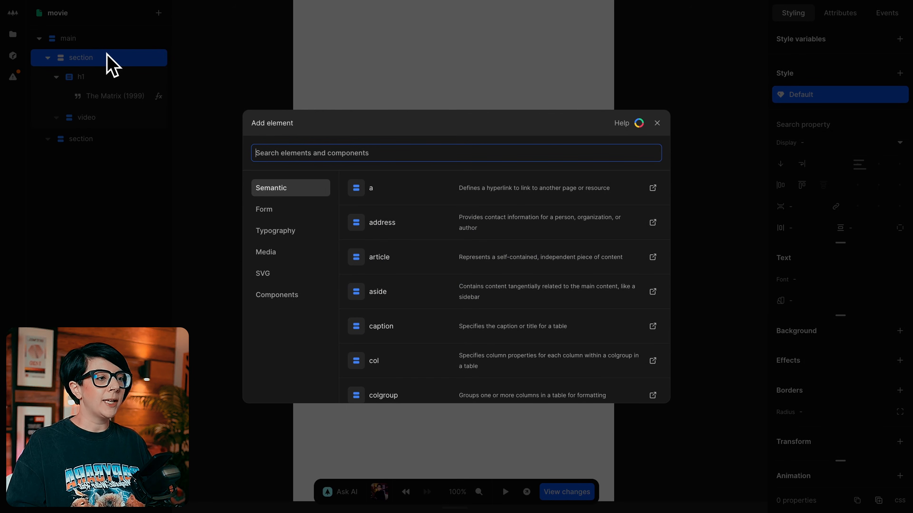
type("par")
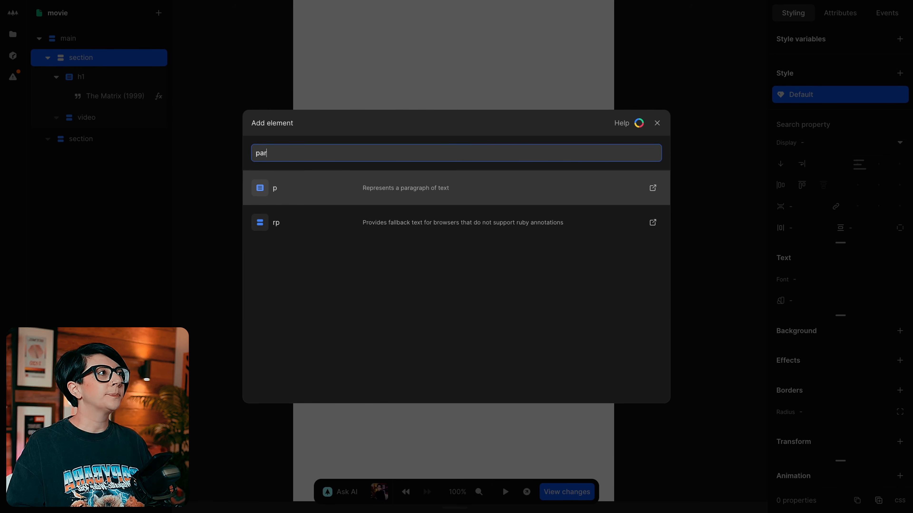
key("Return")
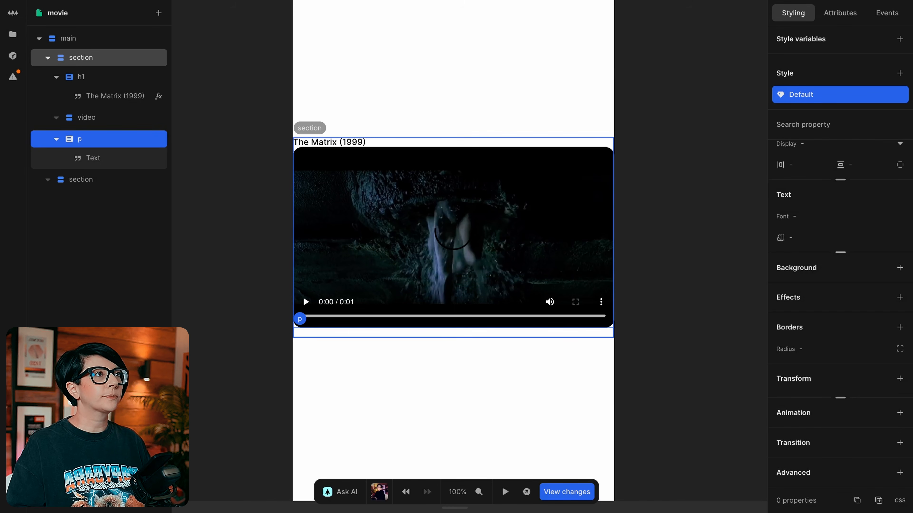
left_click(103, 158)
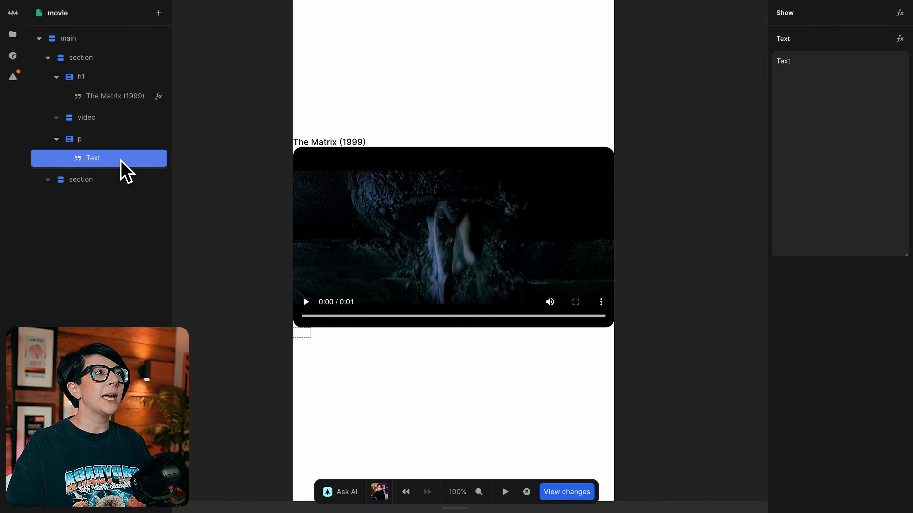
key("ctrl+d")
key("ctrl+d")
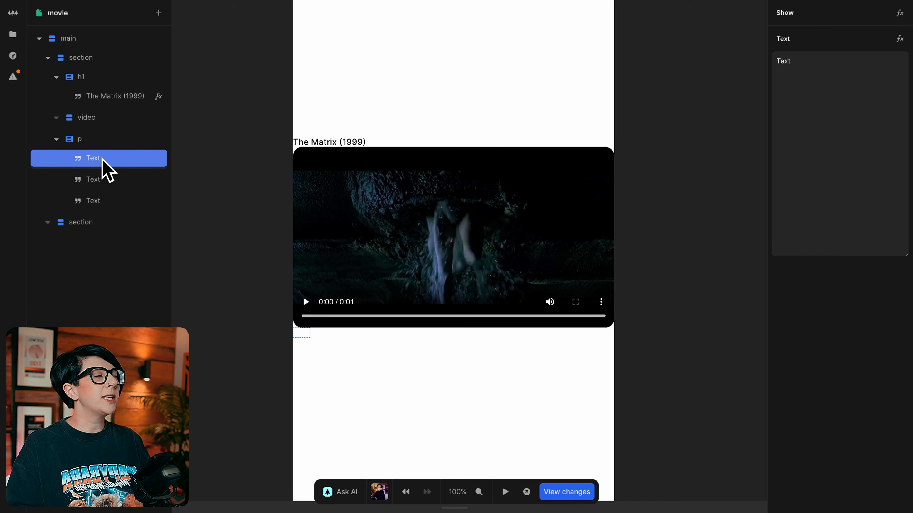
Step: Bind the paragraph's first text node with a formula to full_line of the first Whoa by Movie data item
left_click(899, 38)
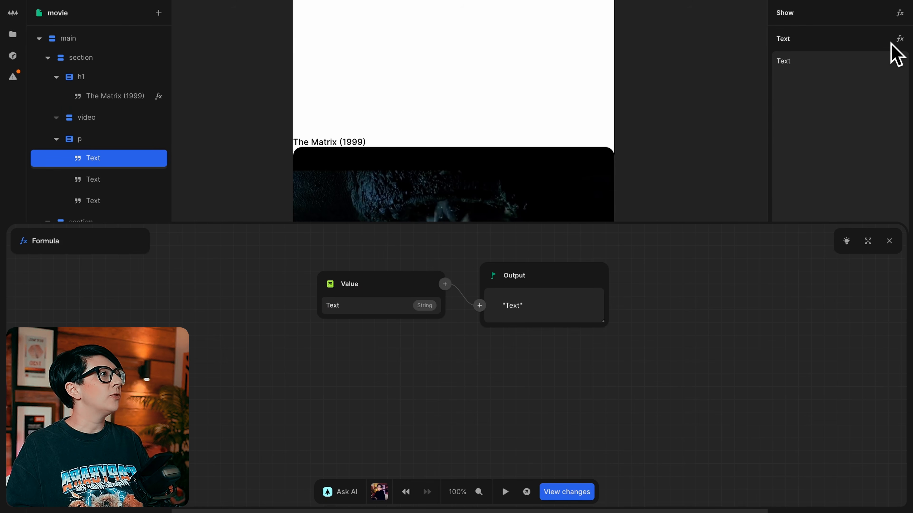
left_click(332, 283)
left_click(356, 356)
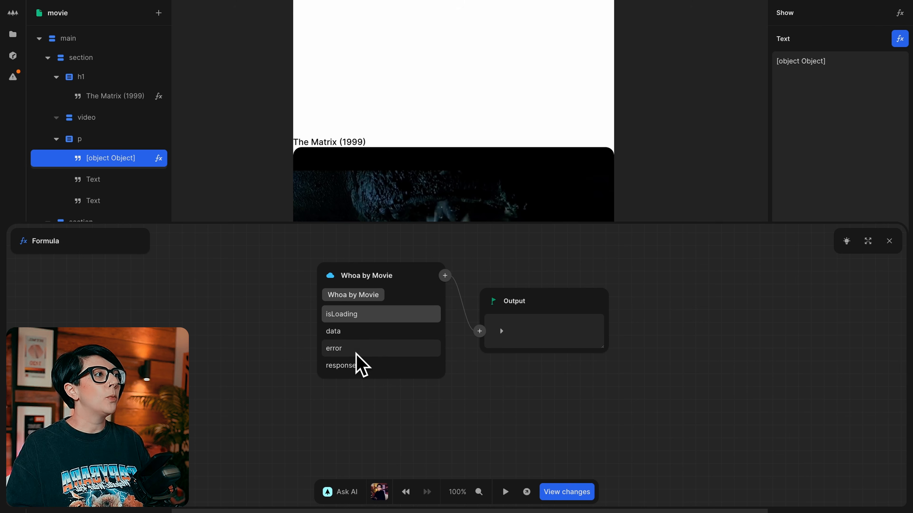
left_click(356, 331)
left_click(359, 314)
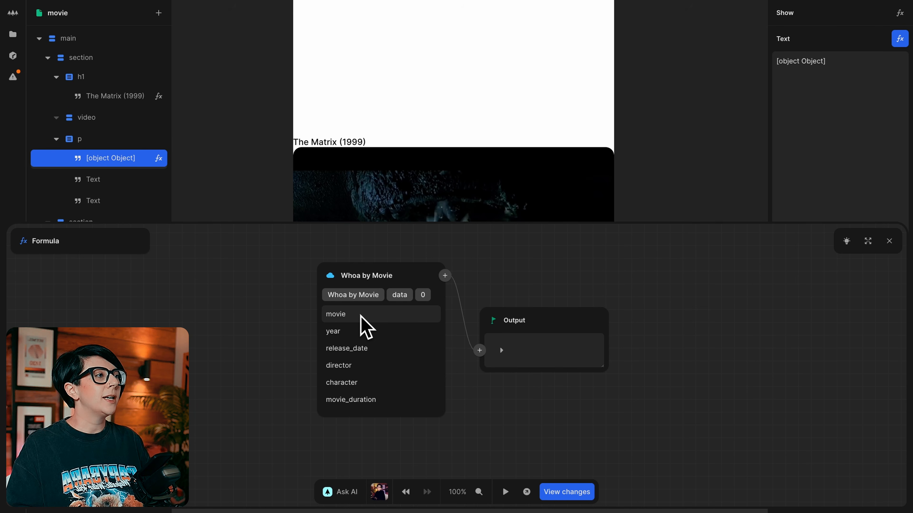
scroll(377, 365, "down", 4)
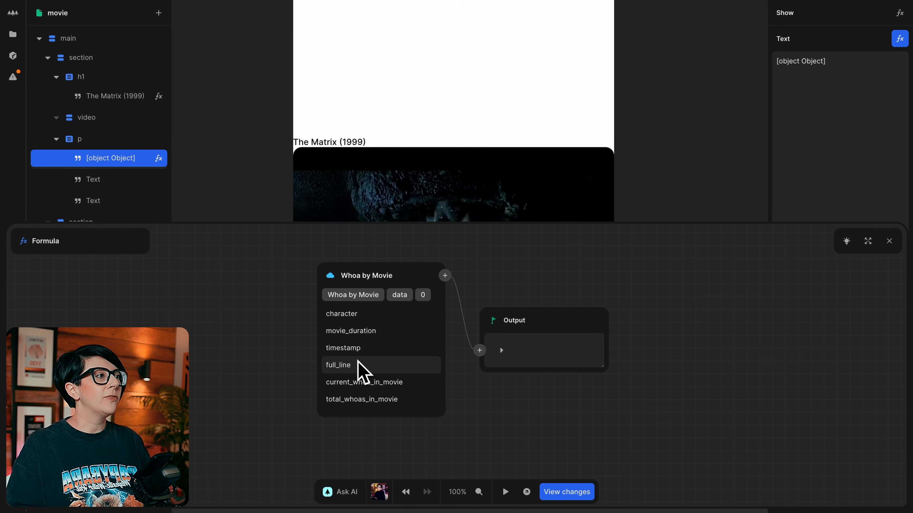
left_click(360, 365)
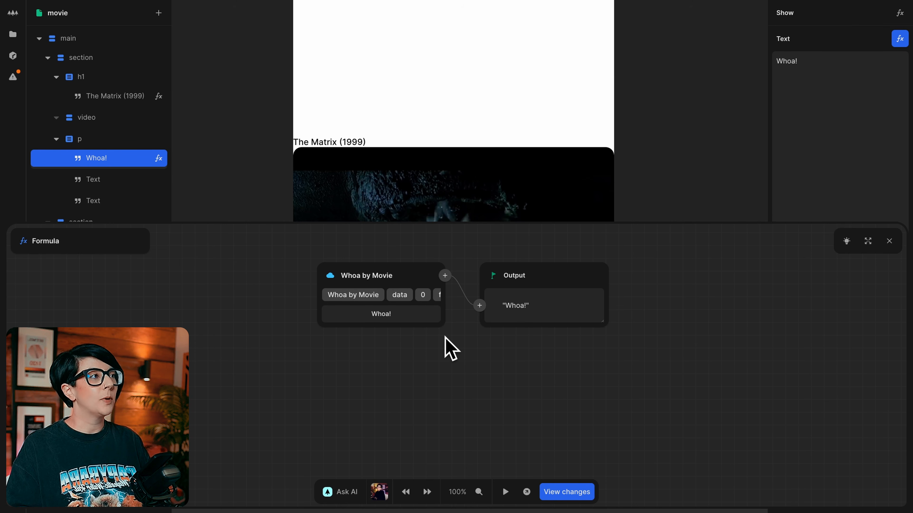
Step: Wrap the full_line value in a Concatenate formula with a double quotation mark before and after it
left_click(445, 275)
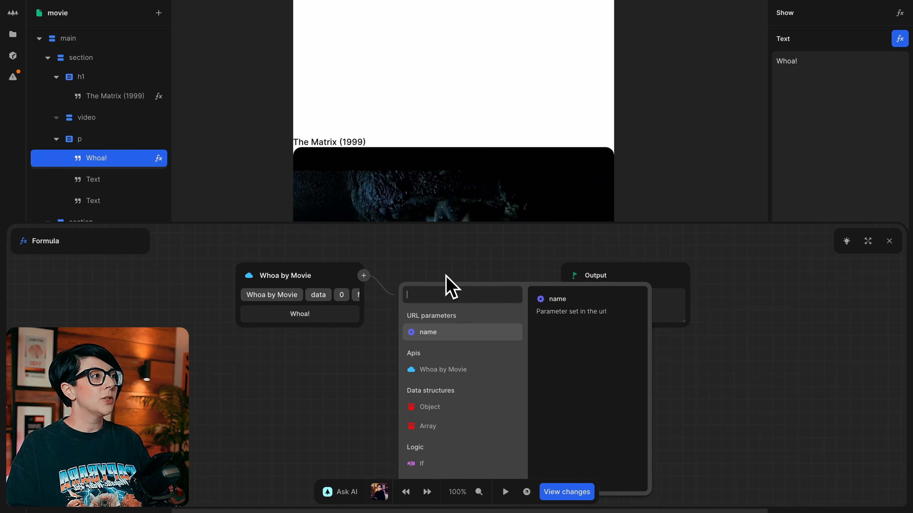
type("con")
key("Return")
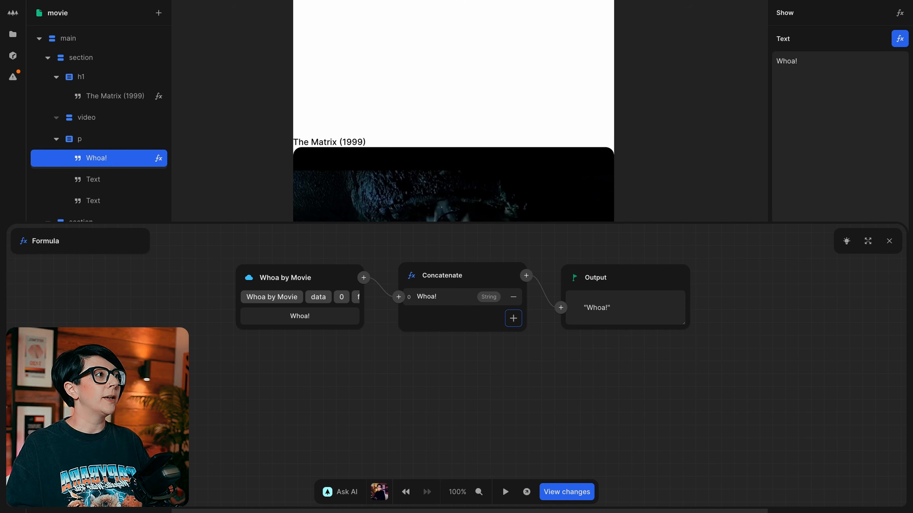
left_click(513, 318)
type("\"")
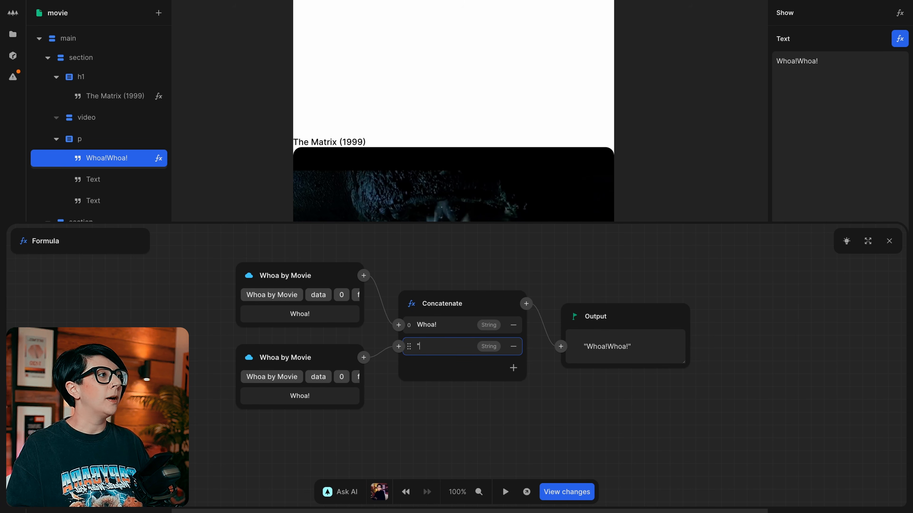
left_click(513, 367)
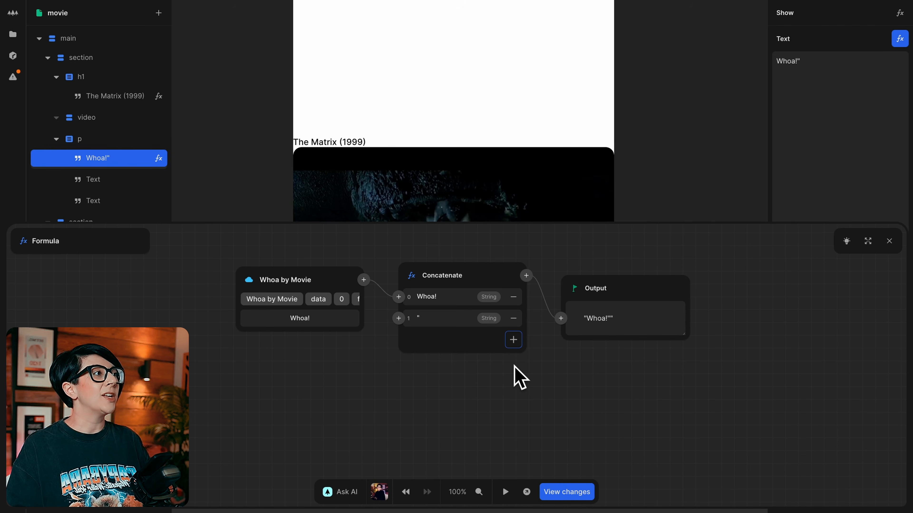
left_click(514, 340)
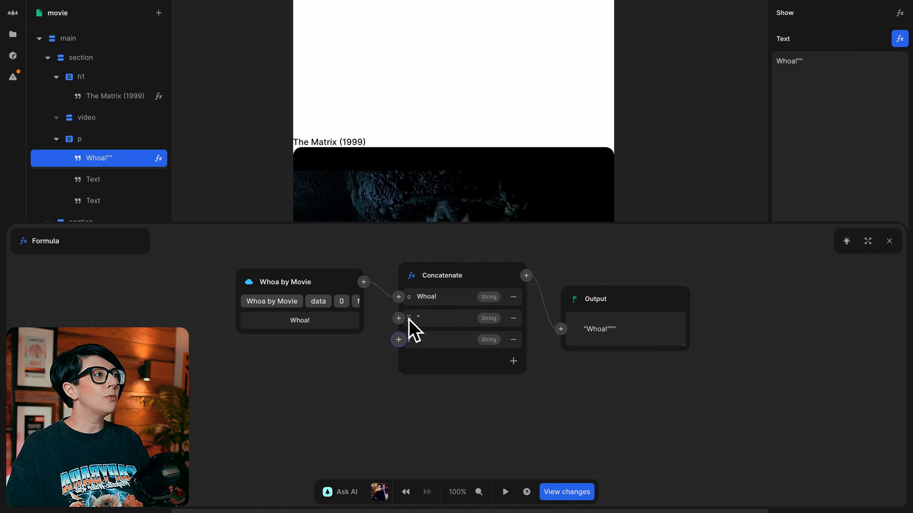
left_click_drag(408, 325, 410, 301)
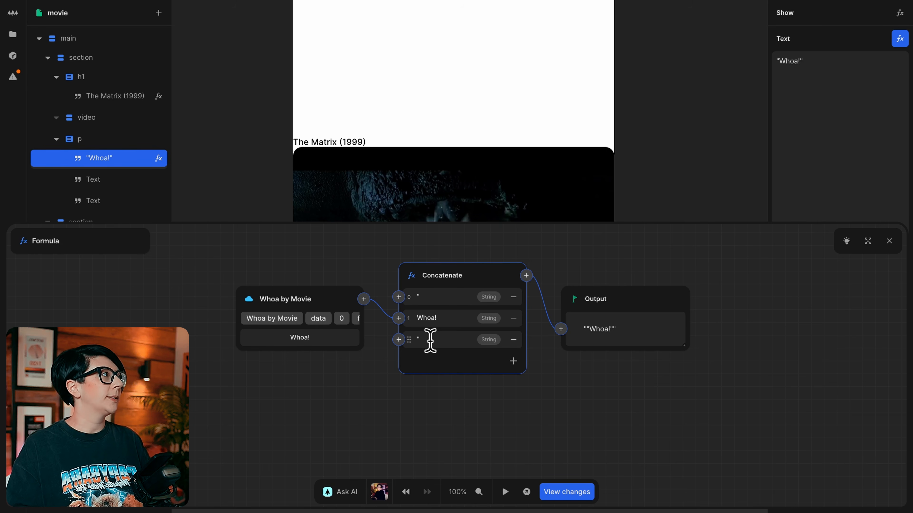
left_click(888, 241)
Step: Change the paragraph's second text node to "was said at", with a space before and after
left_click(94, 180)
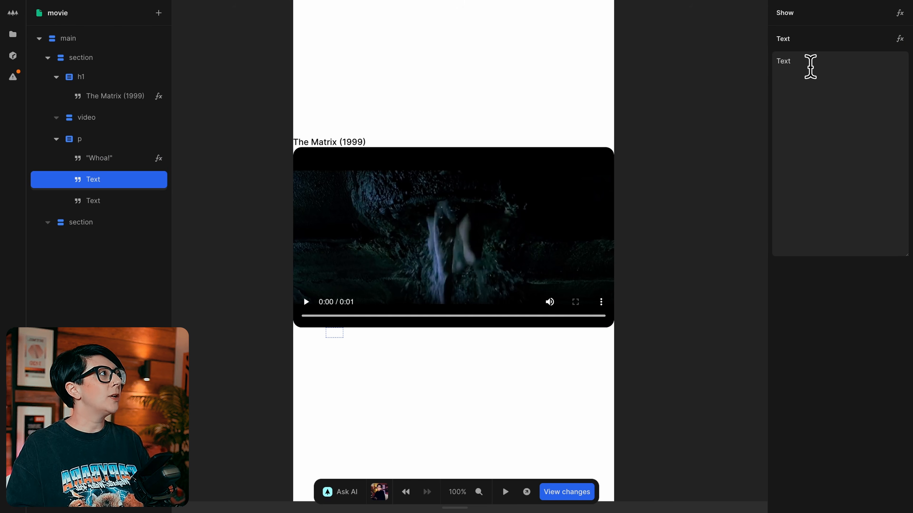
left_click(811, 67)
type("was said at")
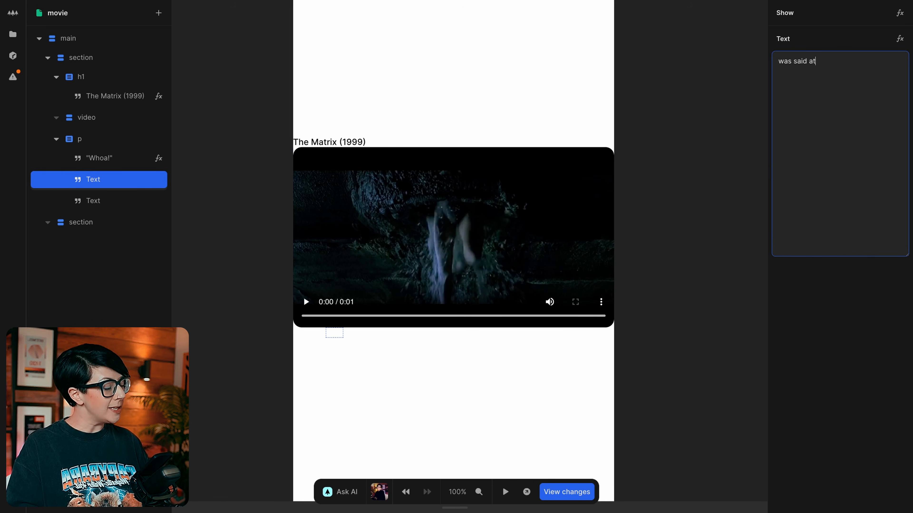
left_click(146, 206)
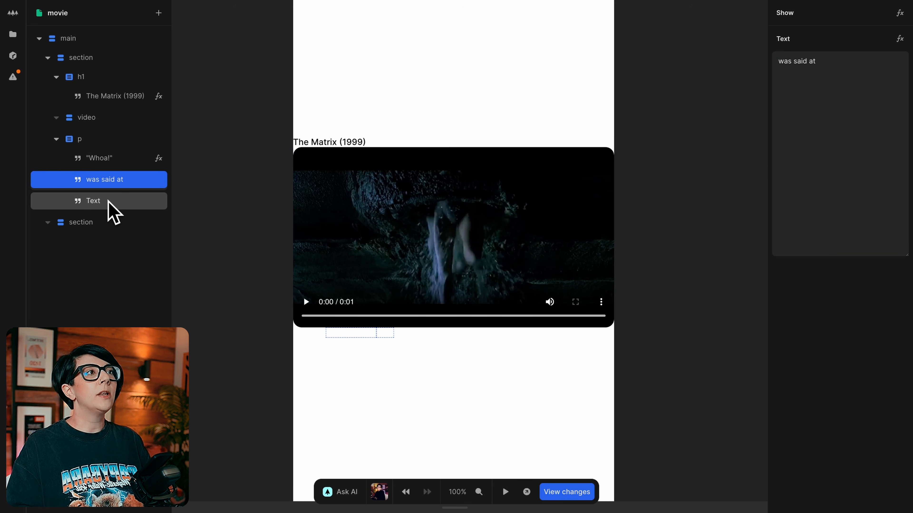
Step: Bind the paragraph's third text node with a formula to the timestamp of the first Whoa by Movie data item
left_click(125, 202)
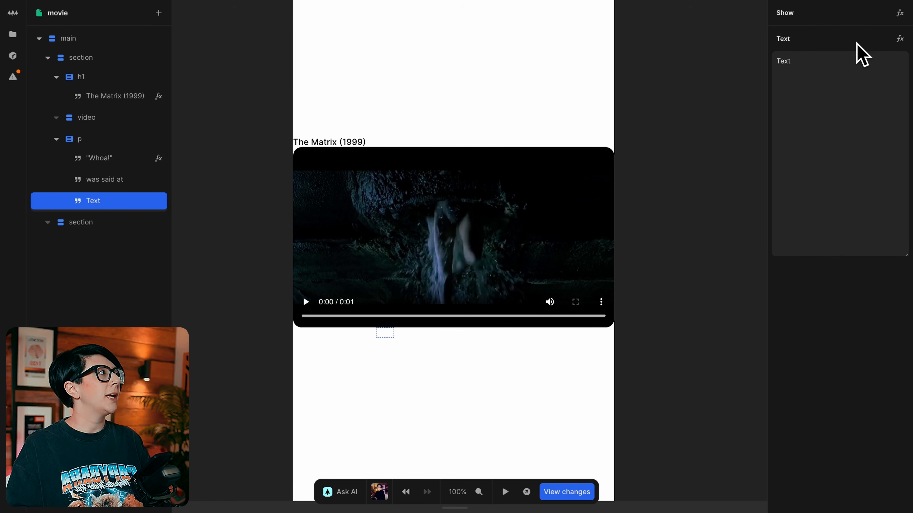
left_click(899, 39)
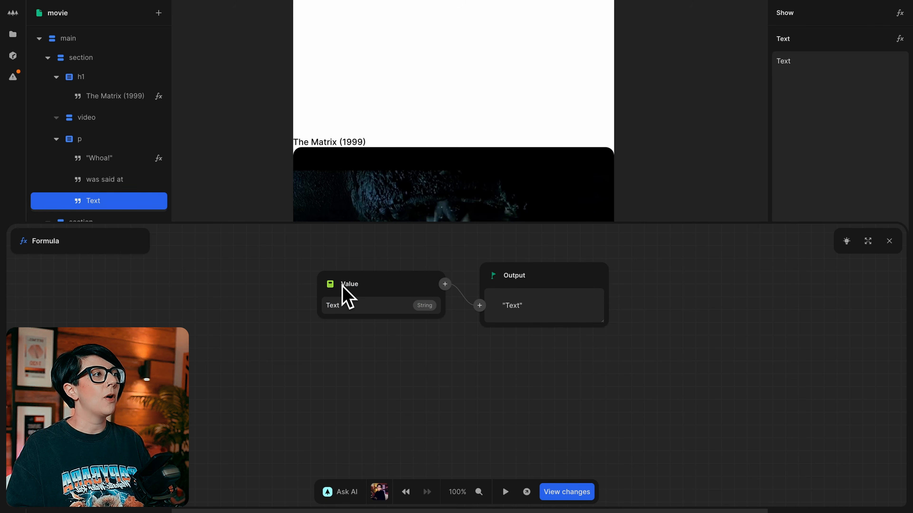
left_click(335, 288)
left_click(349, 356)
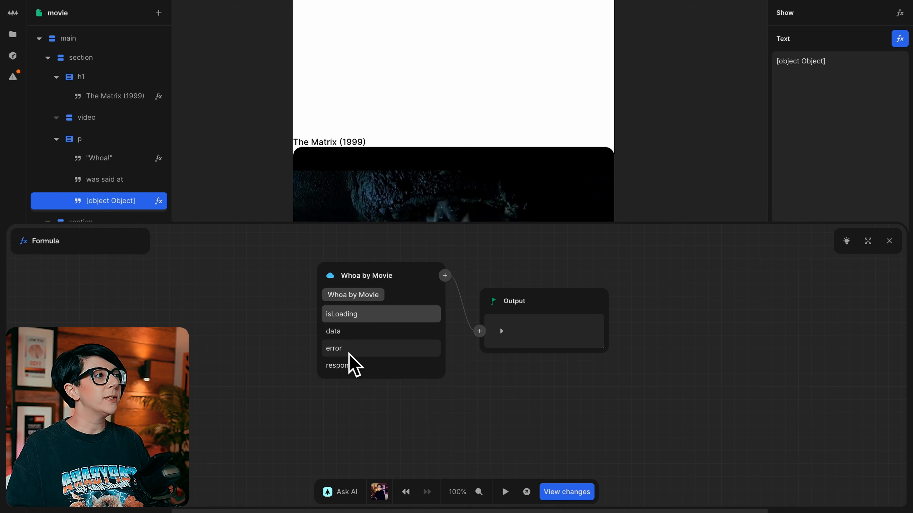
left_click(364, 331)
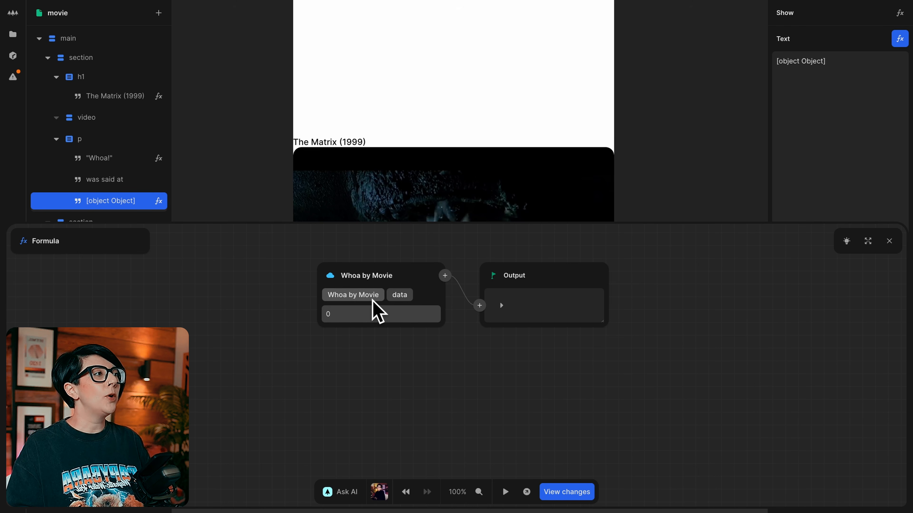
left_click(397, 312)
scroll(387, 373, "down", 3)
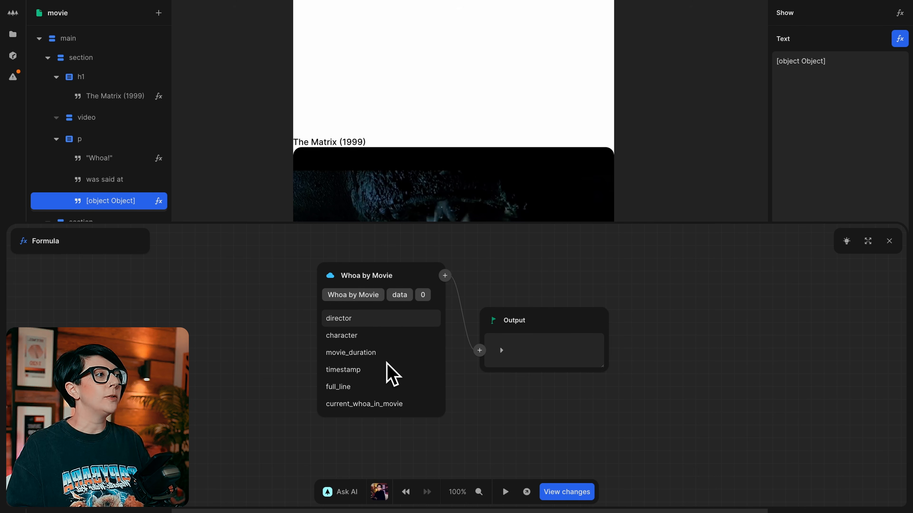
left_click(365, 364)
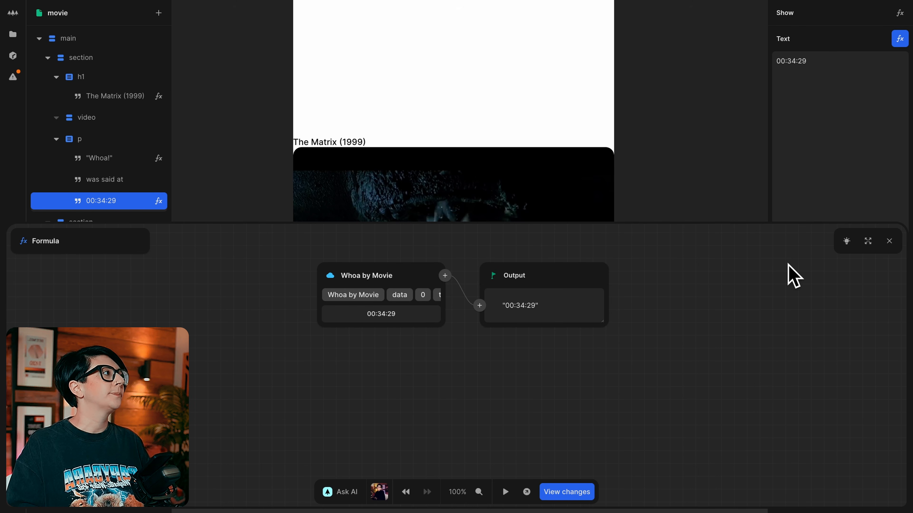
key("Escape")
Step: Set the text color of the p element to black
left_click(99, 143)
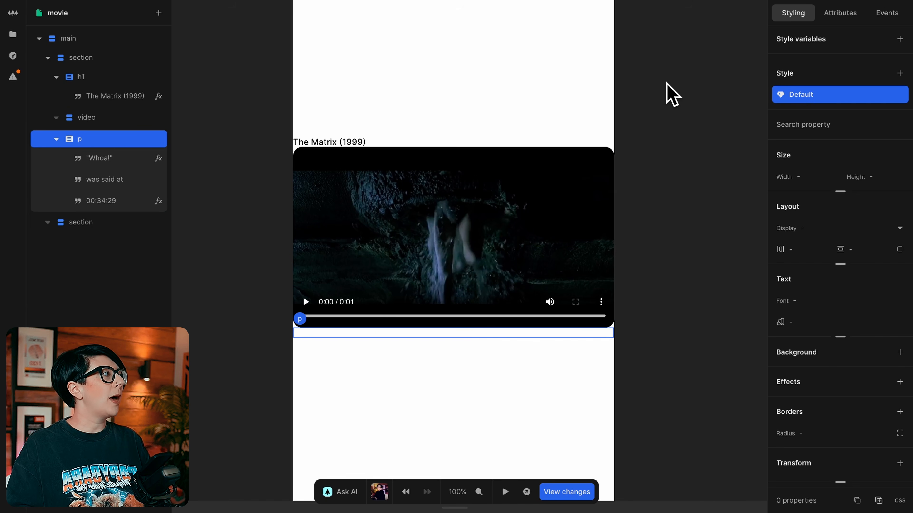
left_click(784, 324)
type("black")
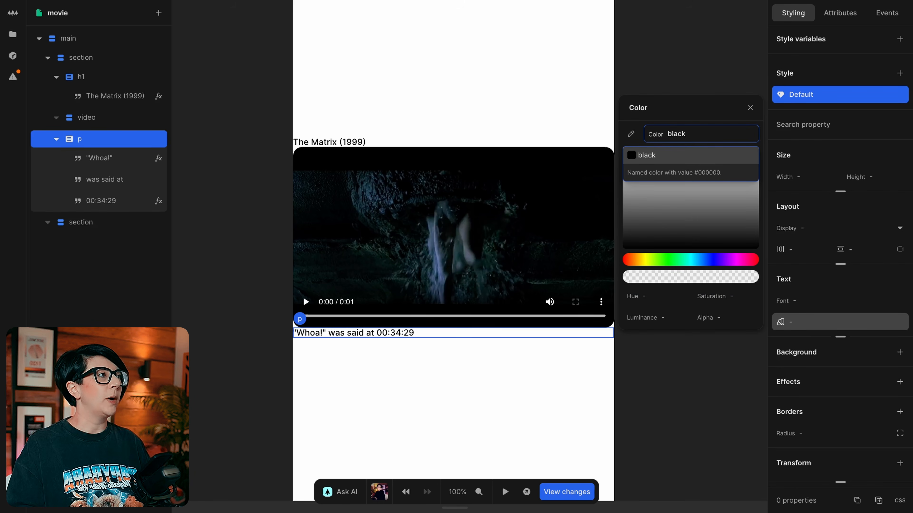
key("Return")
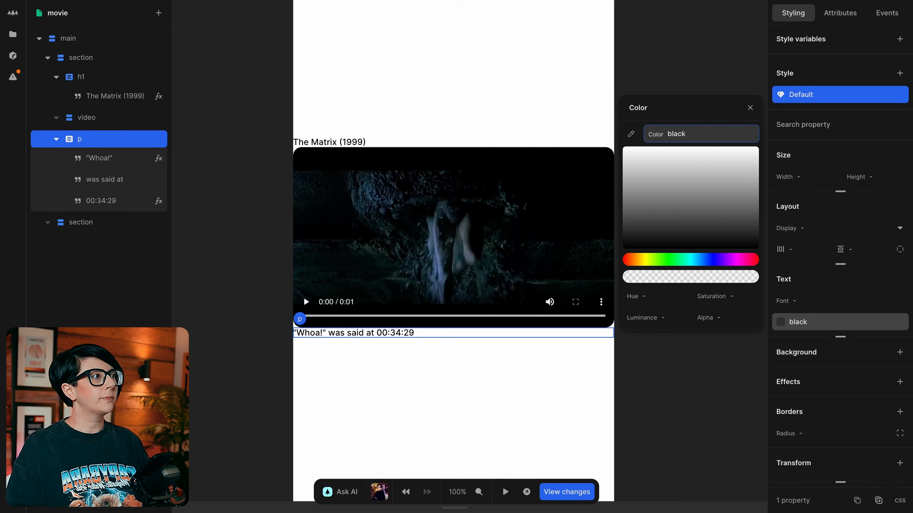
Step: Lay out the section holding the title, video and paragraph as flex with a 1rem gap, centering its contents on both axes
left_click(91, 59)
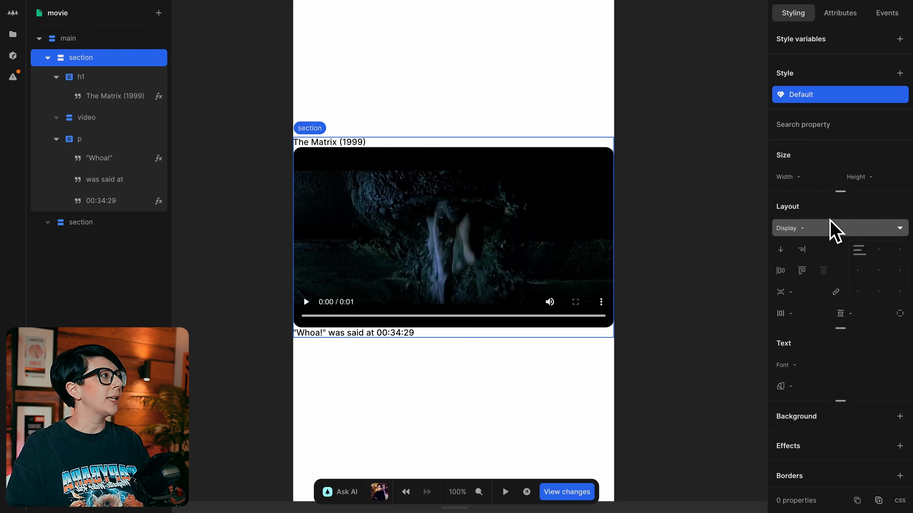
left_click(835, 232)
left_click(810, 268)
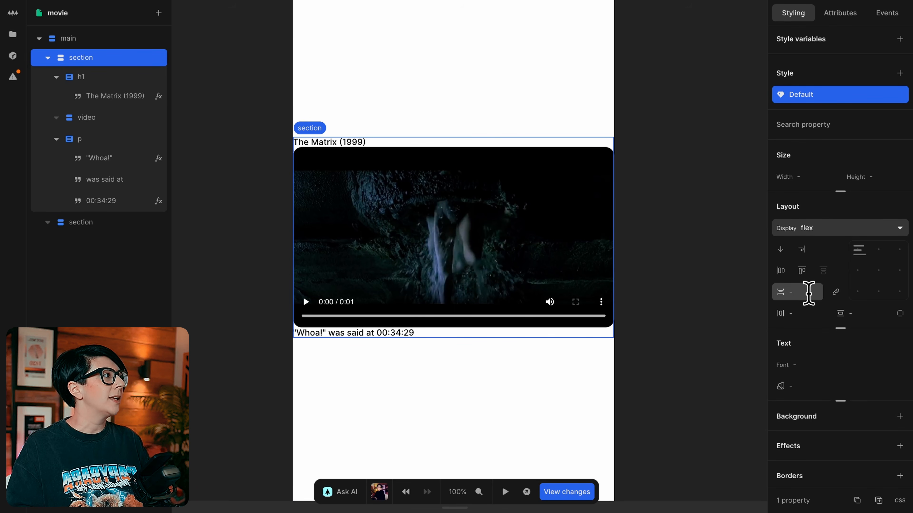
left_click(809, 293)
type("1re")
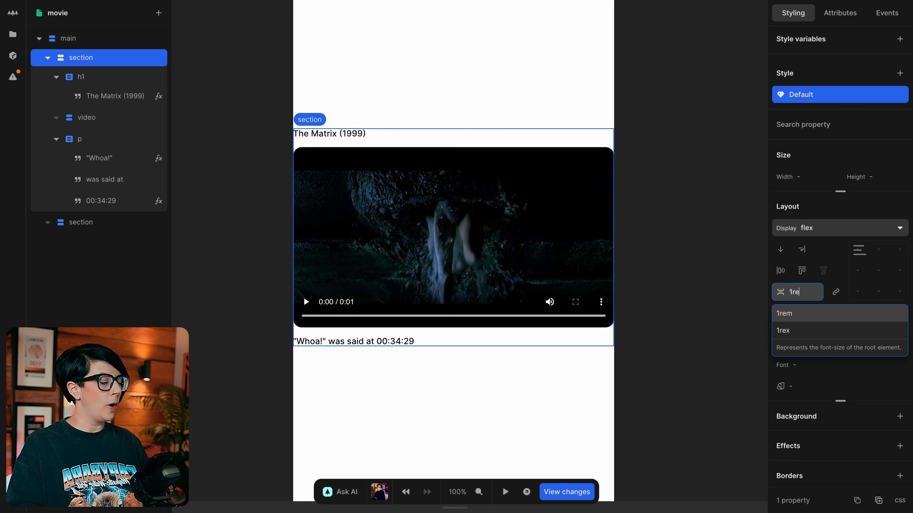
type("m")
key("Return")
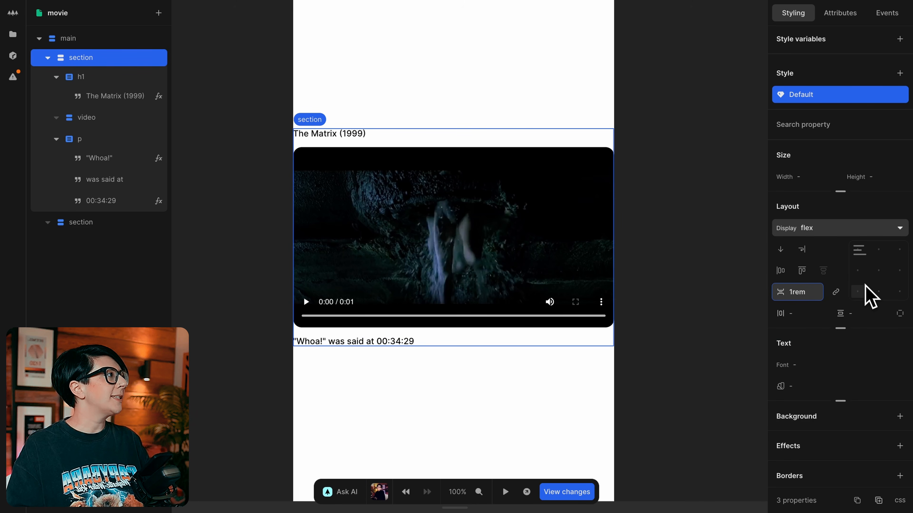
left_click(878, 271)
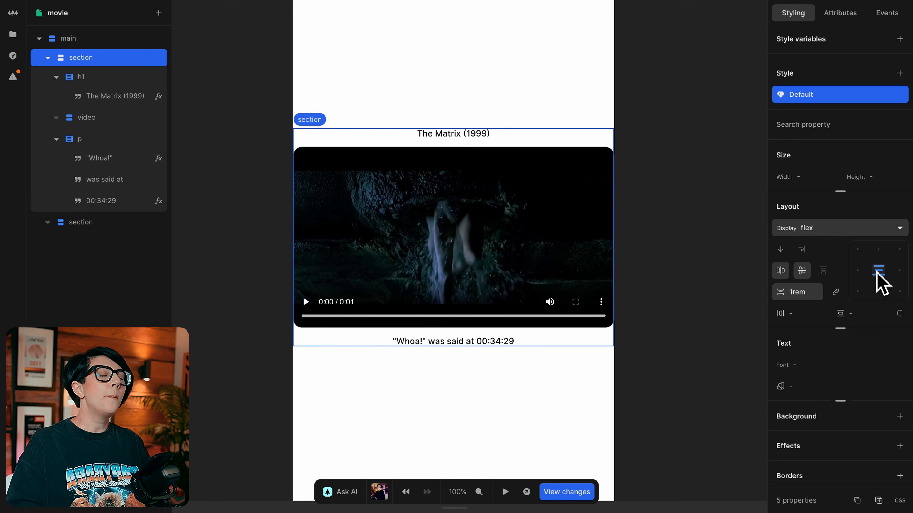
Step: Preview the page and play the movie clip, then return to editing
left_click(245, 340)
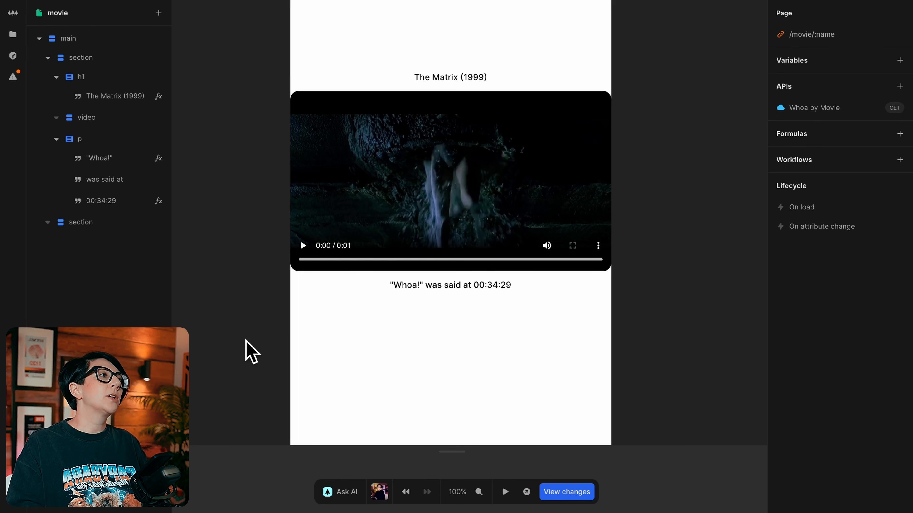
key("p")
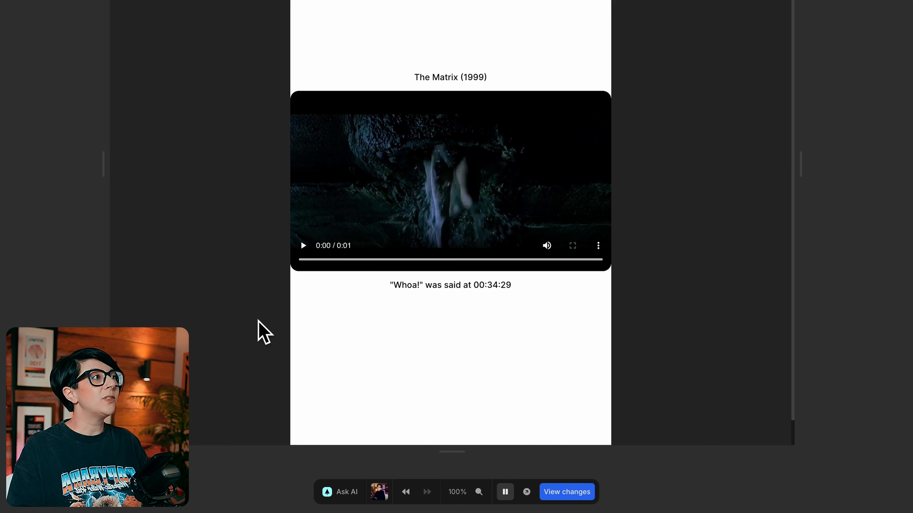
left_click(301, 247)
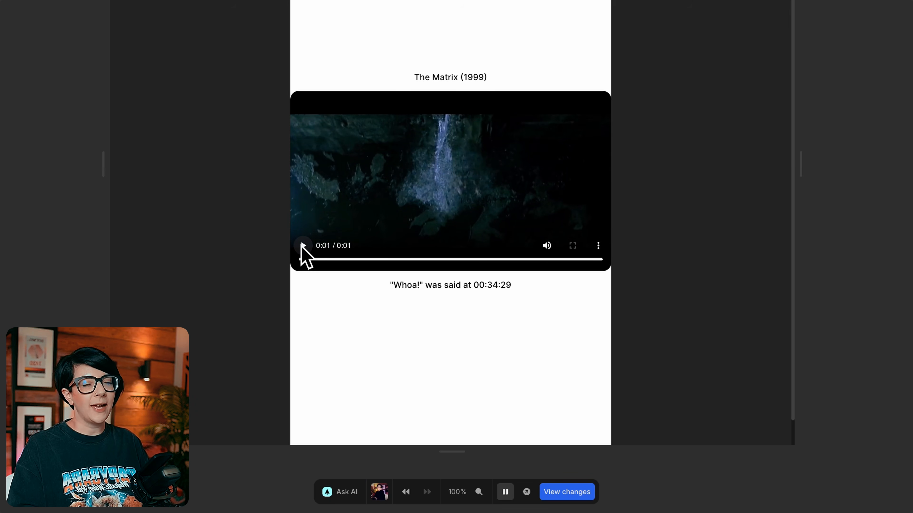
key("p")
Step: Collapse the first section and add an img element inside the second section
left_click(51, 59)
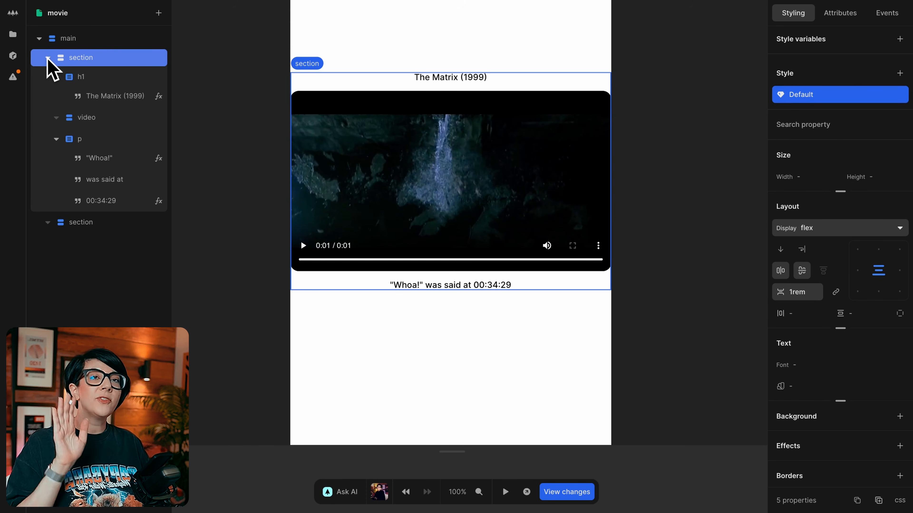
left_click(48, 58)
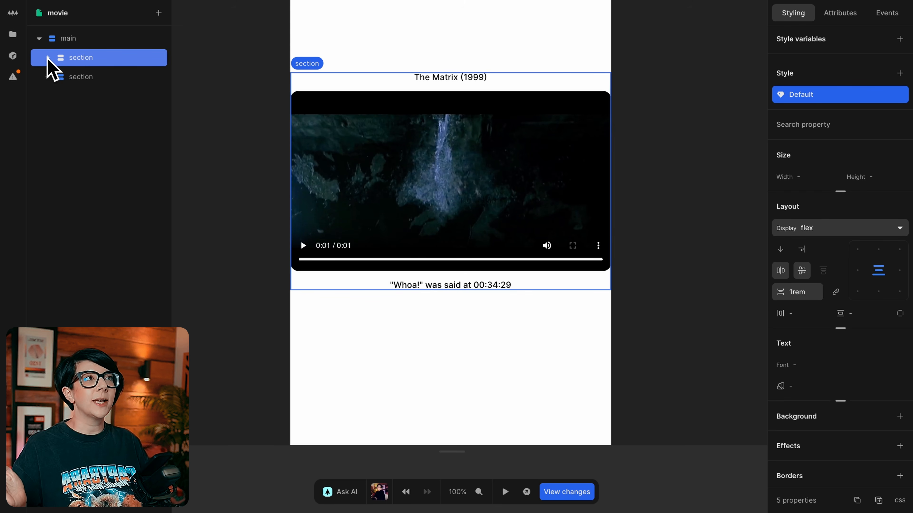
left_click(104, 77)
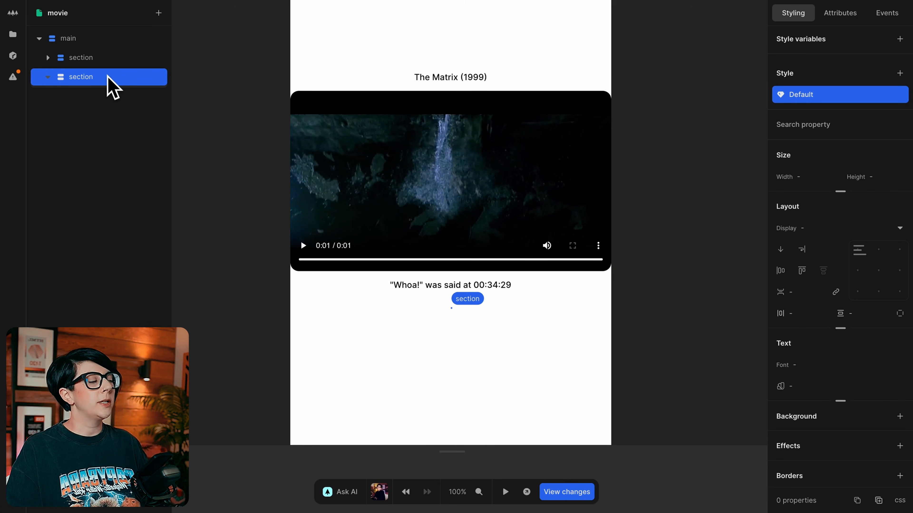
key("a")
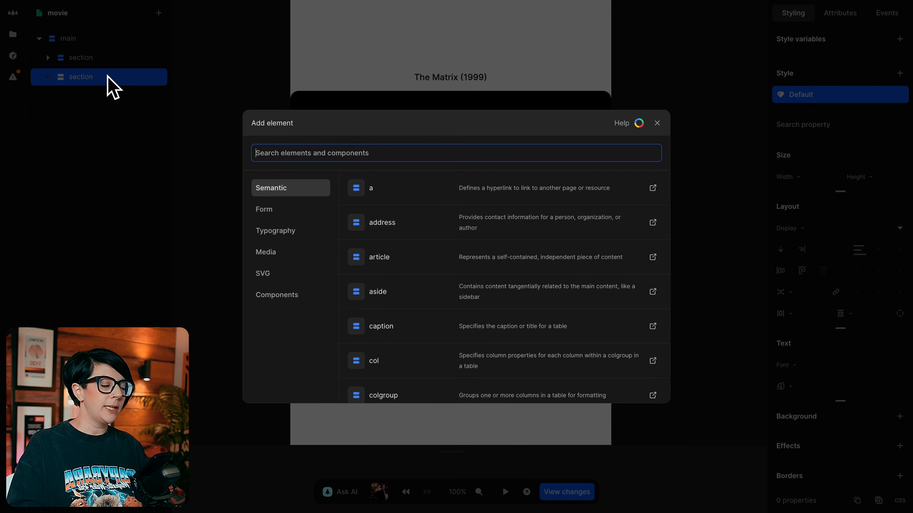
type("img")
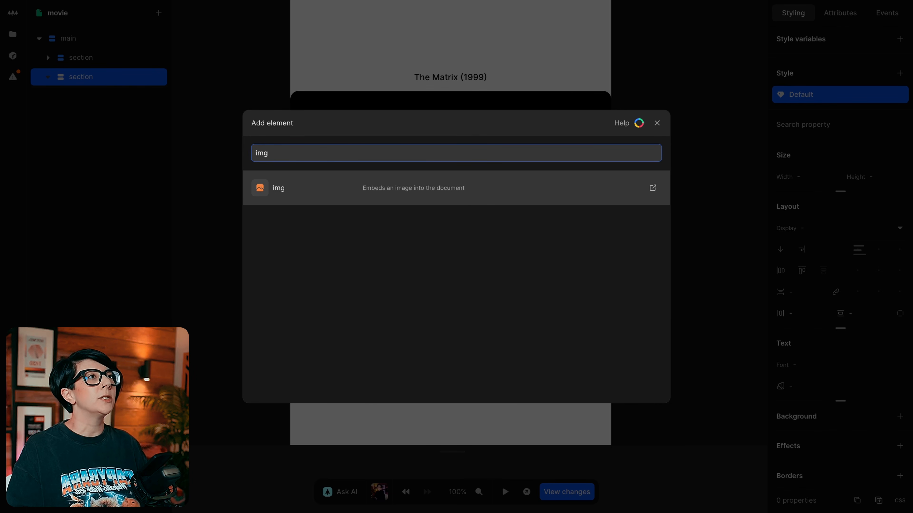
key("Return")
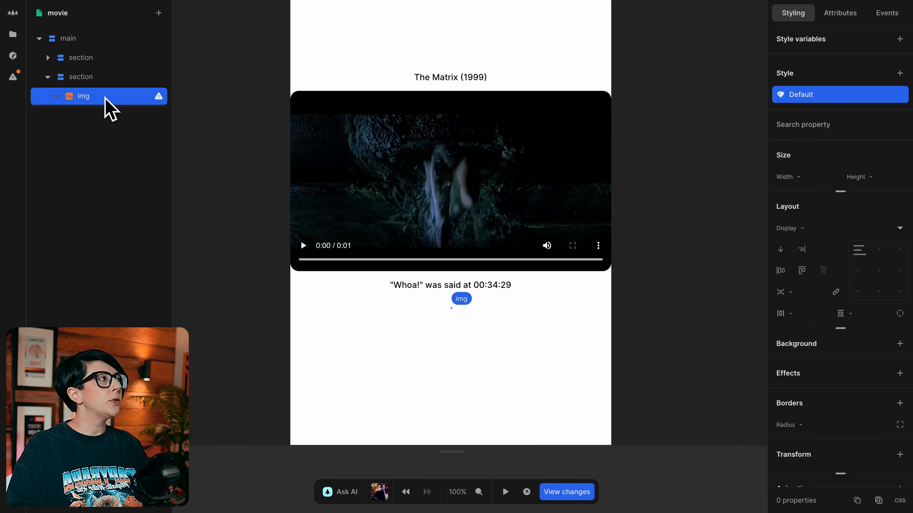
Step: Bind the img element's src attribute with a formula to the poster of the first Whoa by Movie data item
key("a")
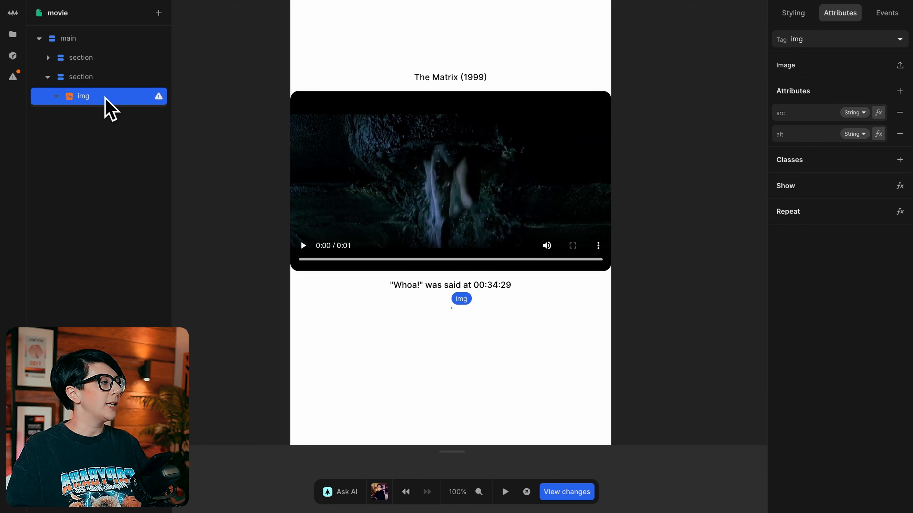
left_click(877, 114)
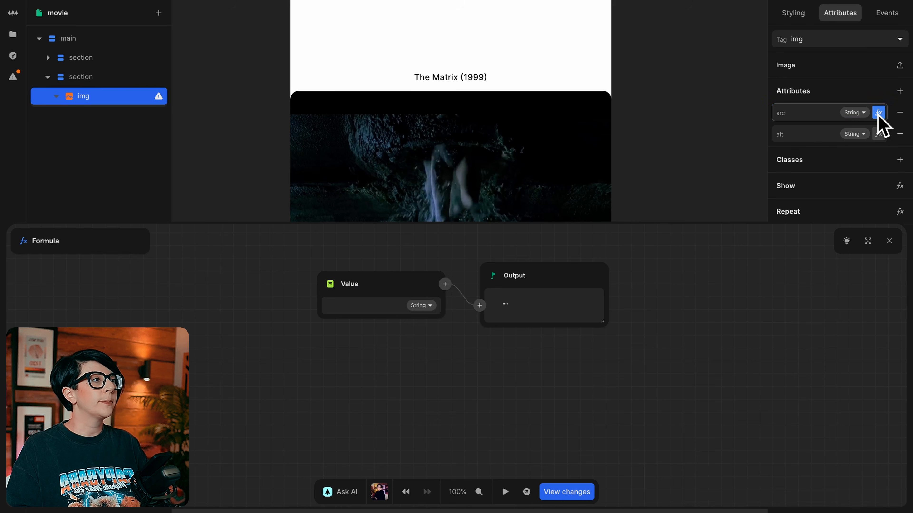
left_click(334, 284)
left_click(356, 358)
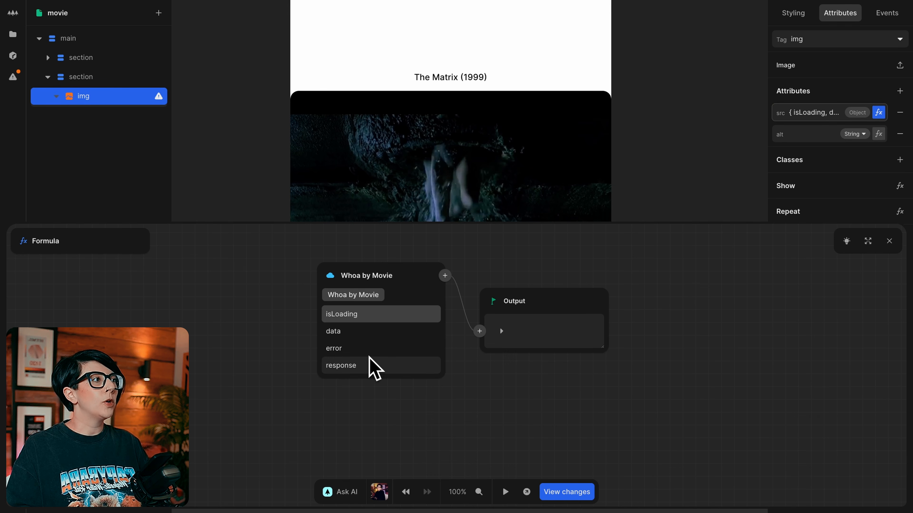
left_click(359, 331)
left_click(368, 313)
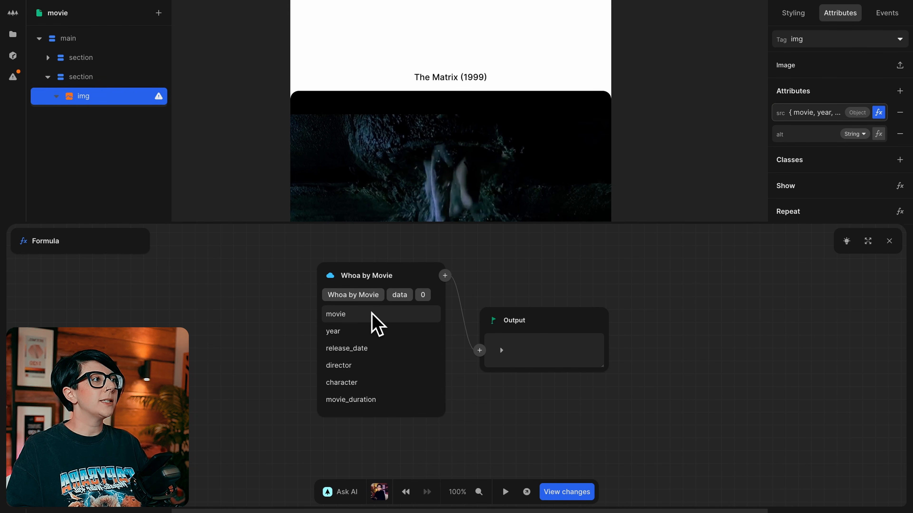
scroll(379, 355, "down", 2)
scroll(381, 363, "down", 3)
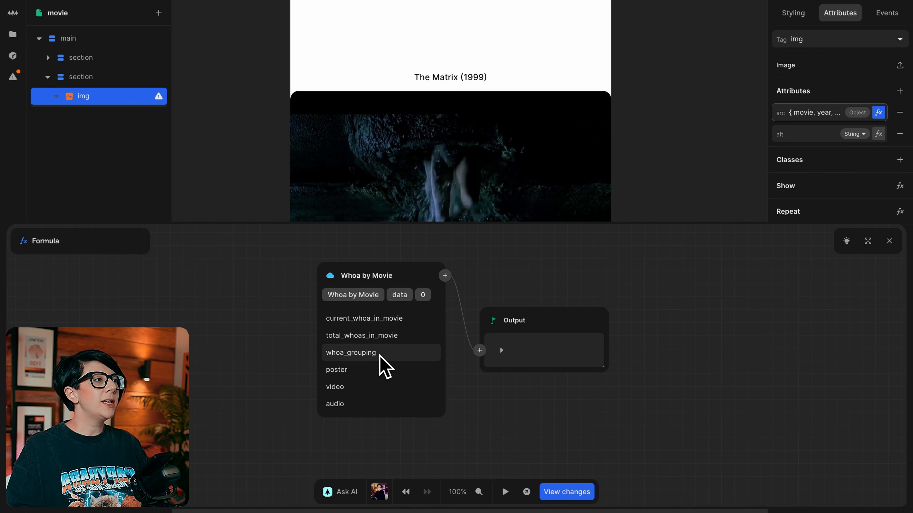
left_click(358, 367)
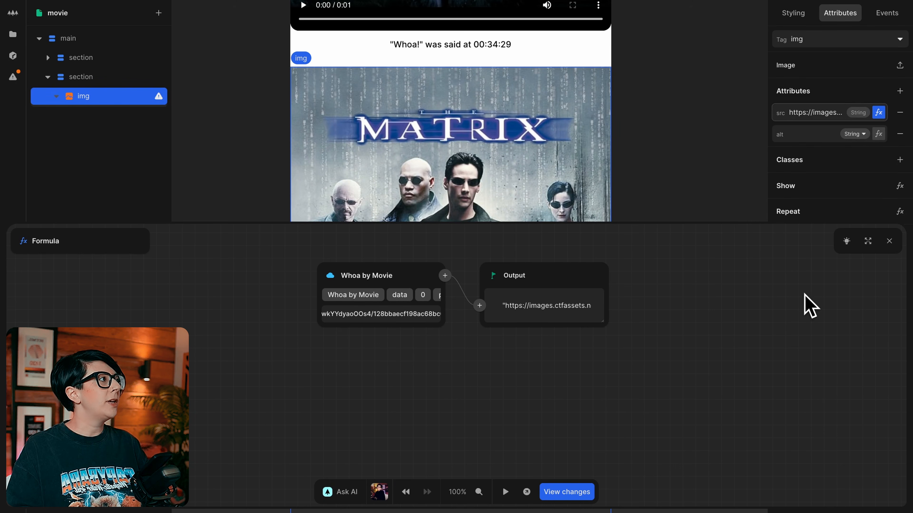
left_click(889, 241)
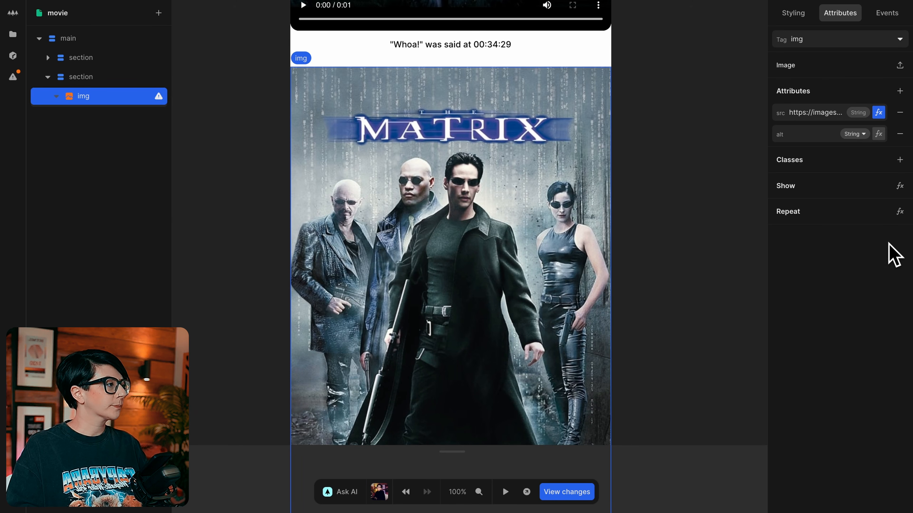
Step: Add width and height attributes to the img element, set to 600 and 900
left_click(899, 92)
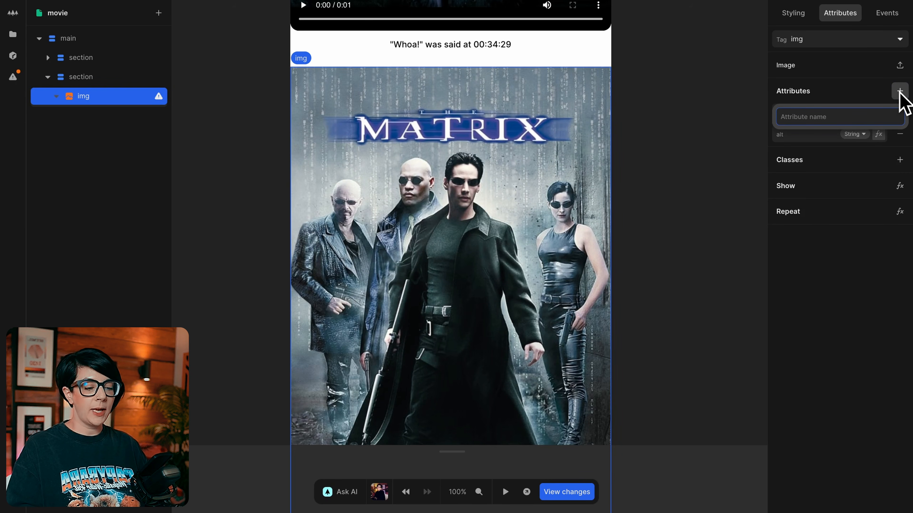
type("width")
key("Return")
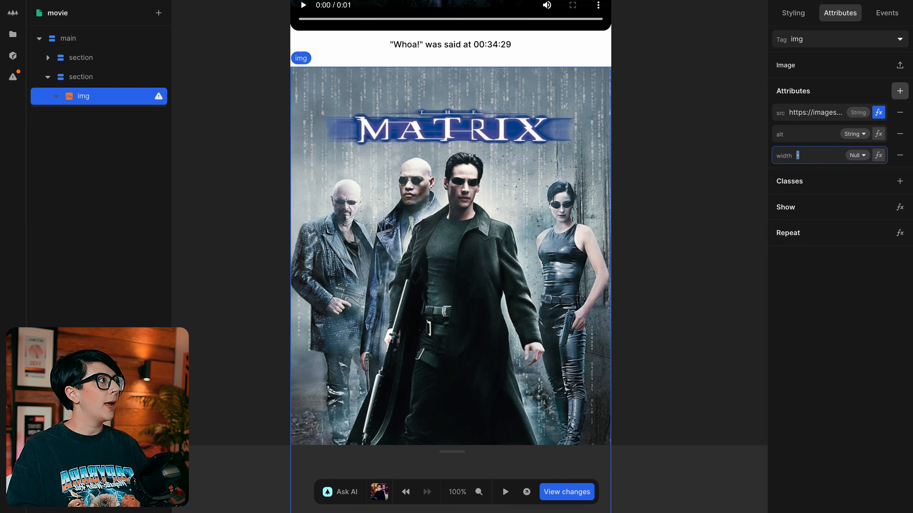
left_click(899, 90)
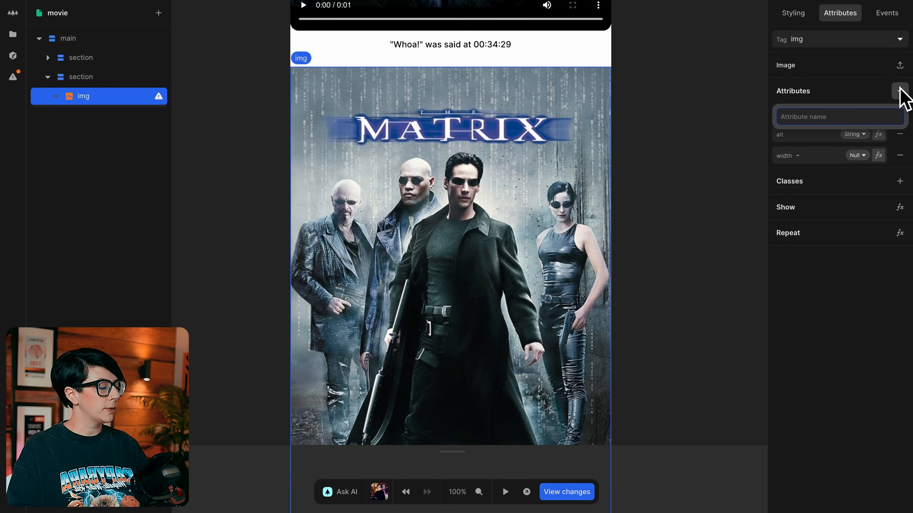
type("height")
key("Return")
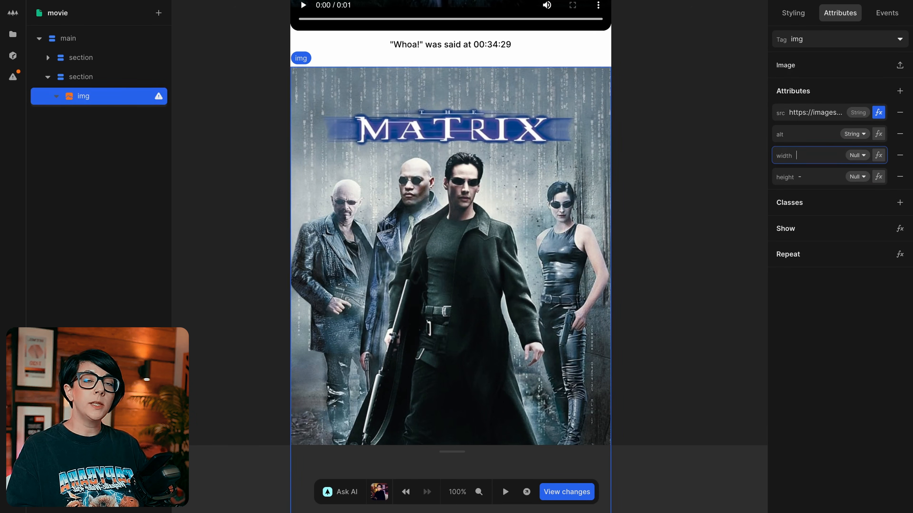
type("600")
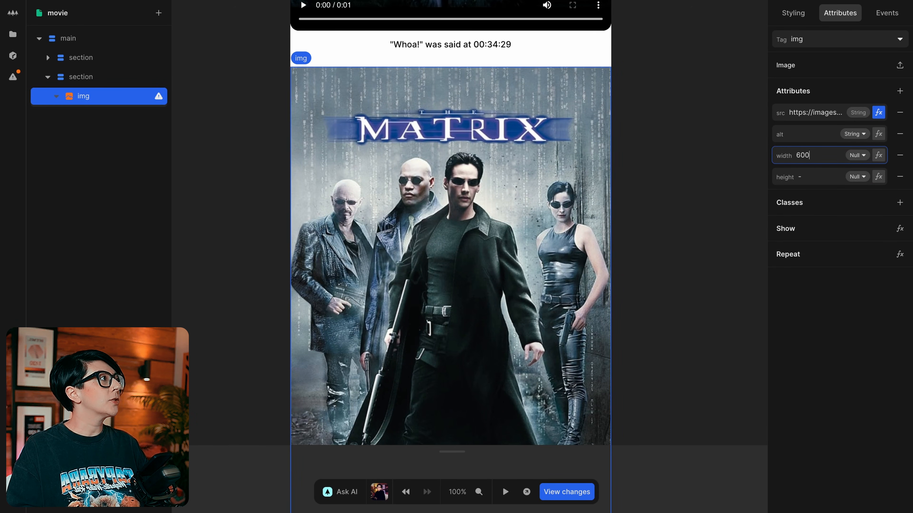
key("Tab")
type("90")
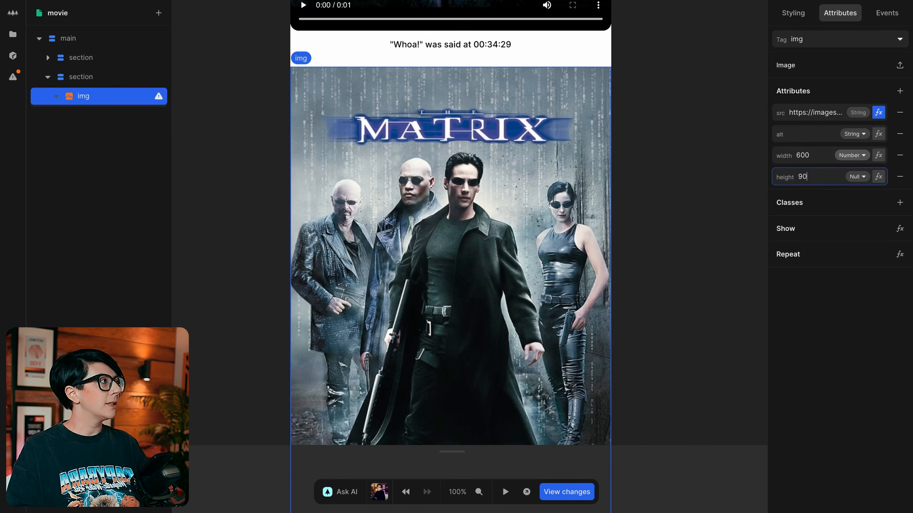
type("0")
Step: Bind the img element's alt attribute with a formula to the movie value of the first Whoa by Movie data item
left_click(878, 135)
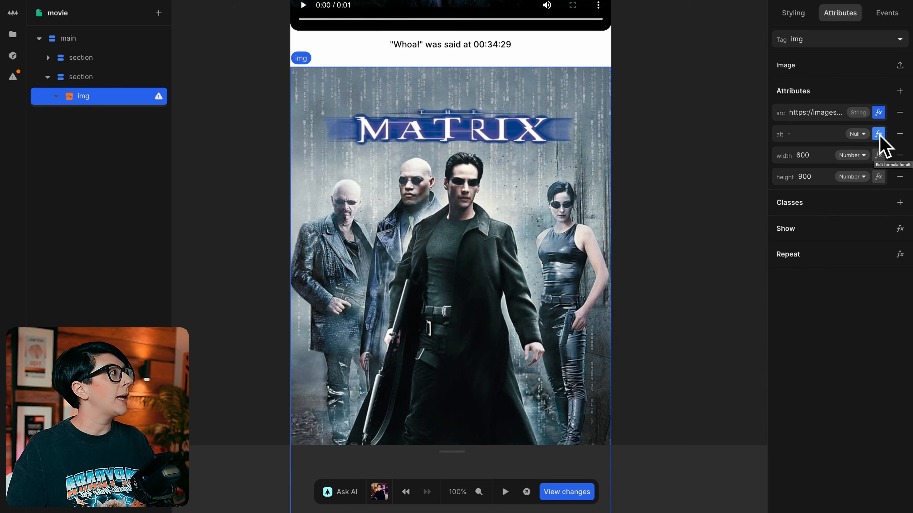
left_click(879, 134)
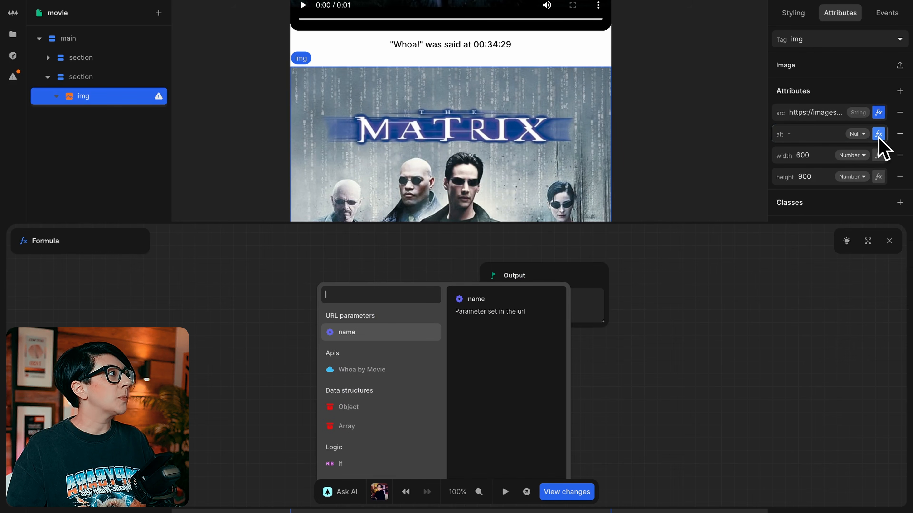
left_click(391, 372)
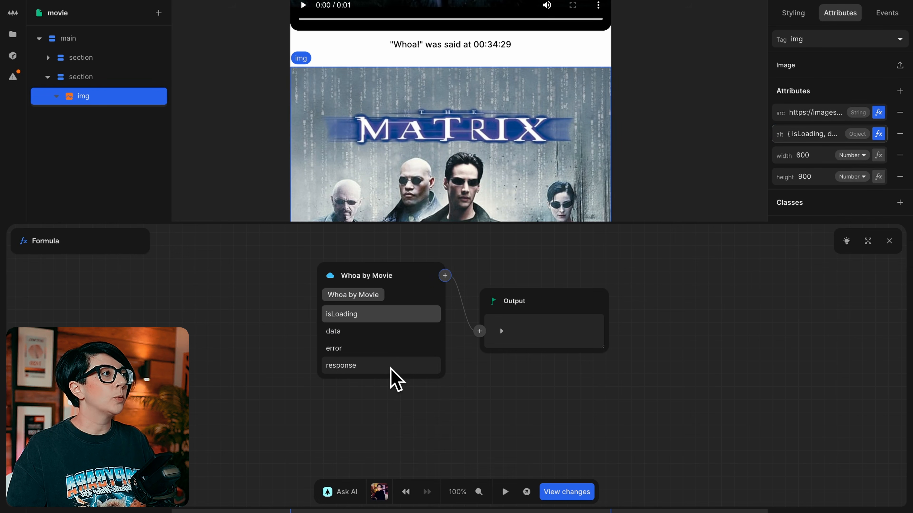
left_click(386, 331)
left_click(373, 314)
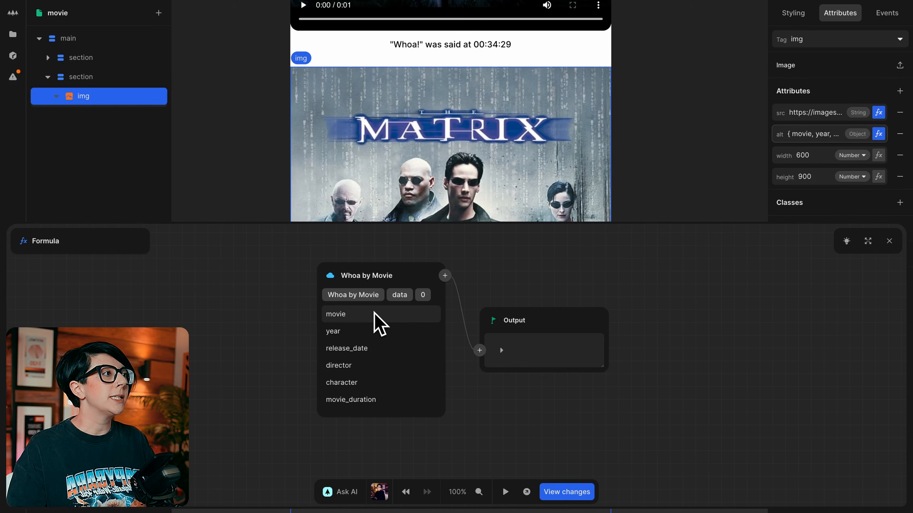
left_click(371, 314)
Step: Extend the img alt formula with a Concatenate that appends the text "poster" to the movie title, and close the formula
left_click(445, 275)
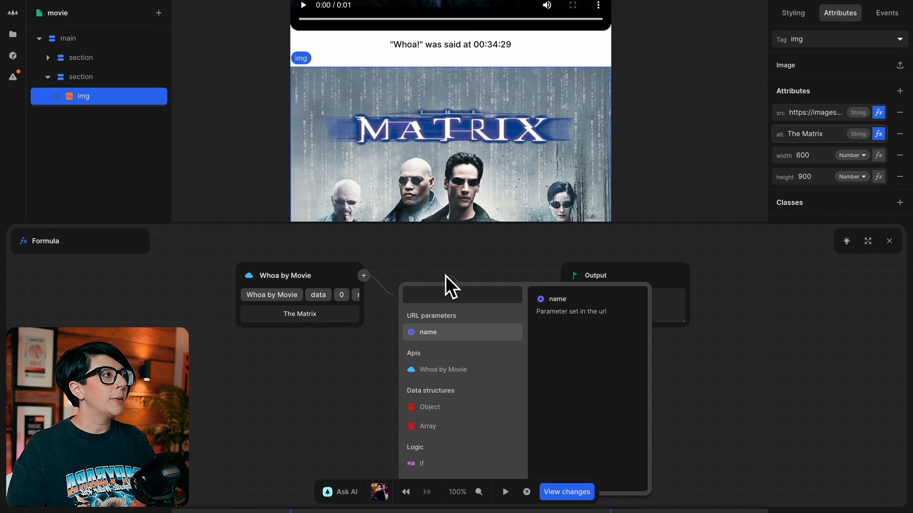
type("conc")
key("Return")
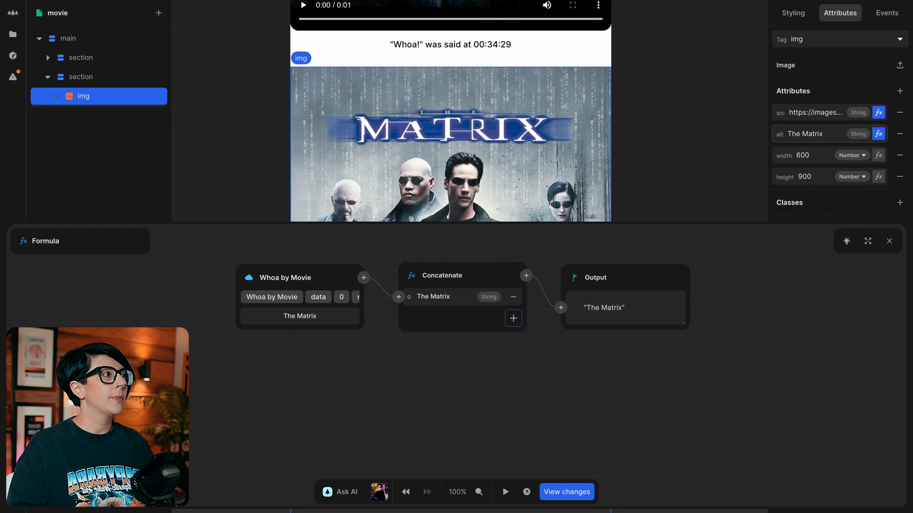
left_click(513, 318)
left_click(453, 344)
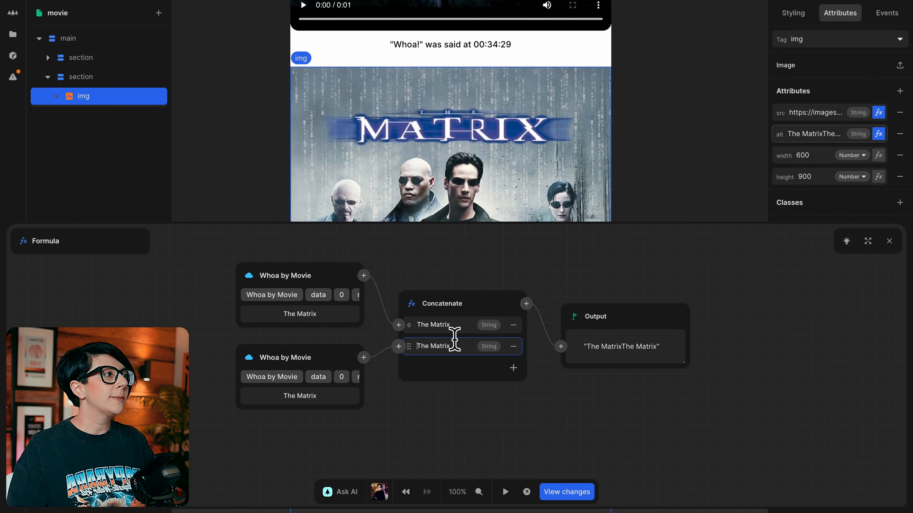
key("BackSpace")
type("po")
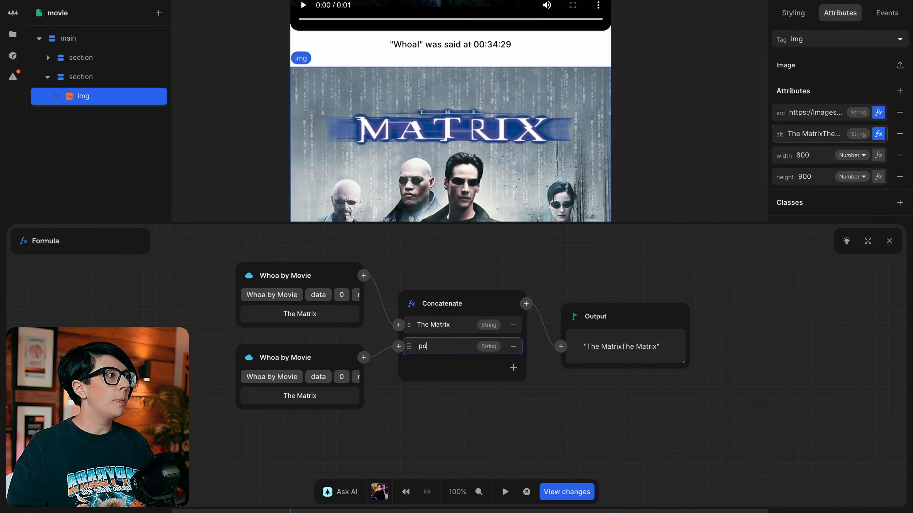
type("ster")
key("Escape")
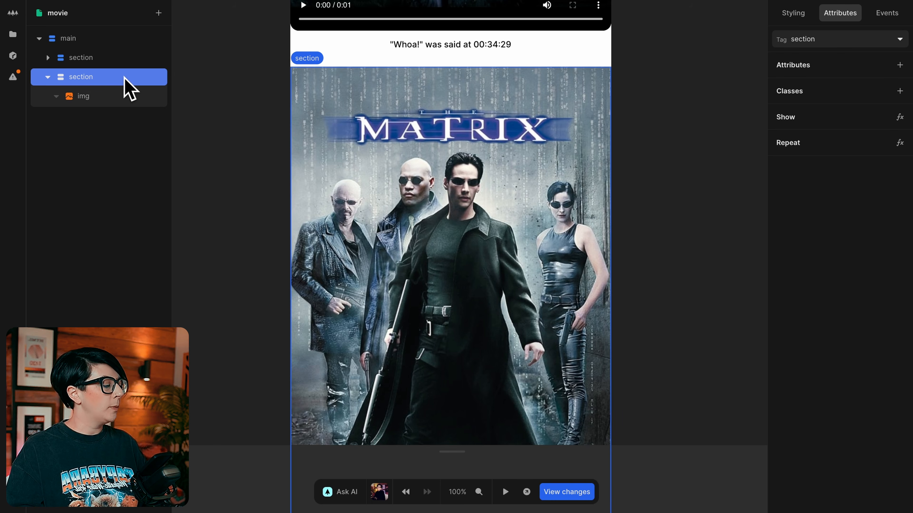
Step: Add a div to the second section and fill it with three p elements by duplicating the first one
type("adiv")
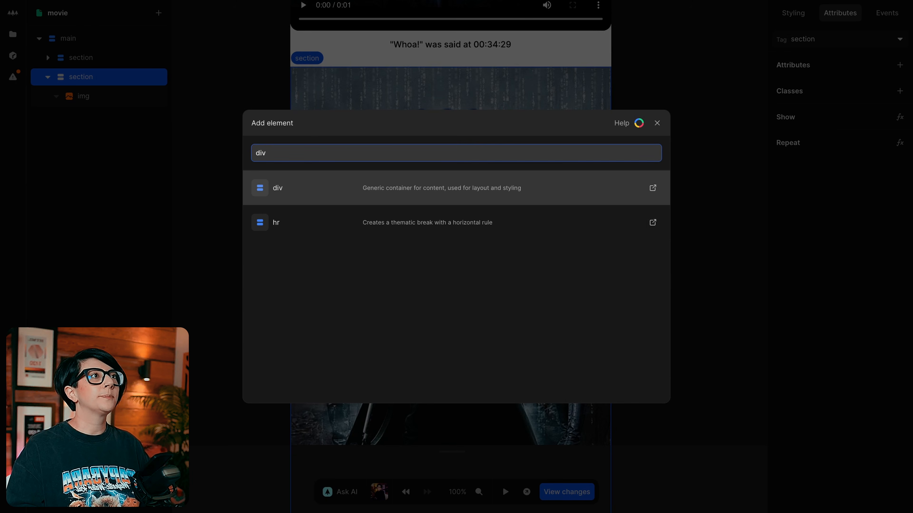
key("Return")
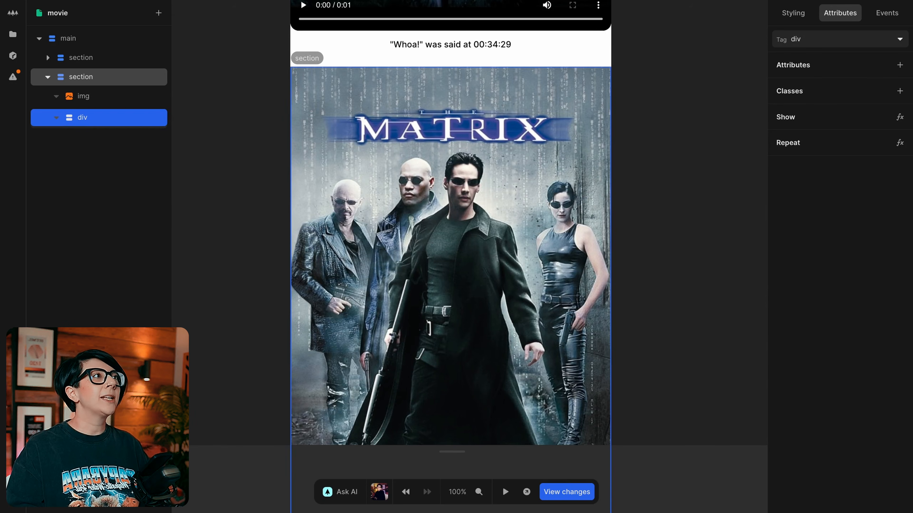
type("ap")
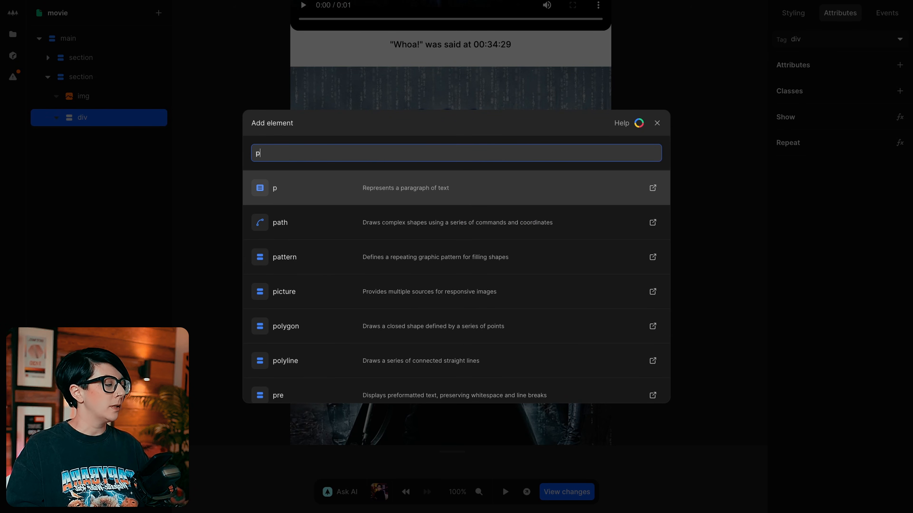
key("Return")
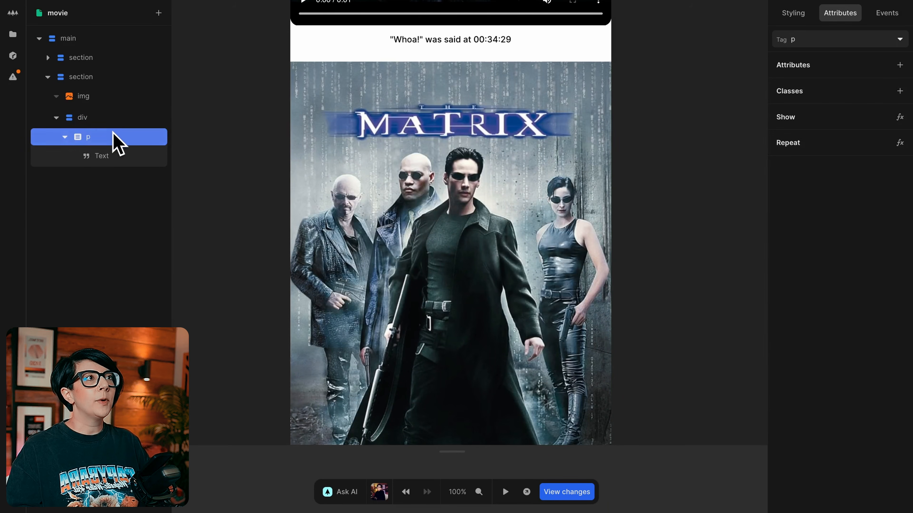
key("super+d")
key("super+d")
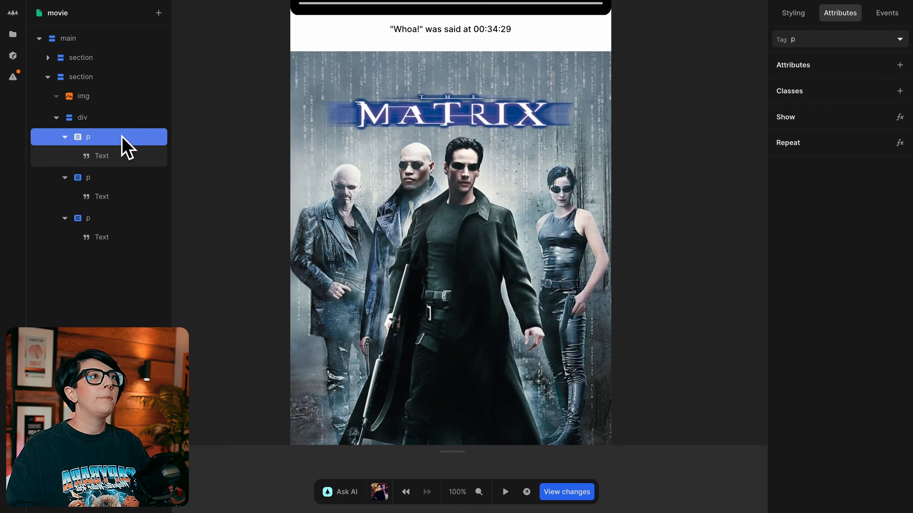
Step: Duplicate the text node in the div's first paragraph and set the first text to "Directed by: "
left_click(115, 155)
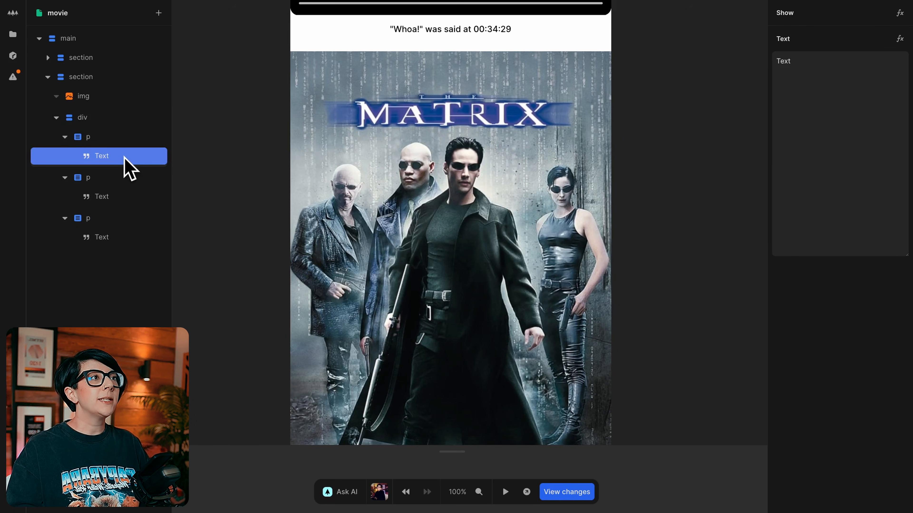
key("ctrl+d")
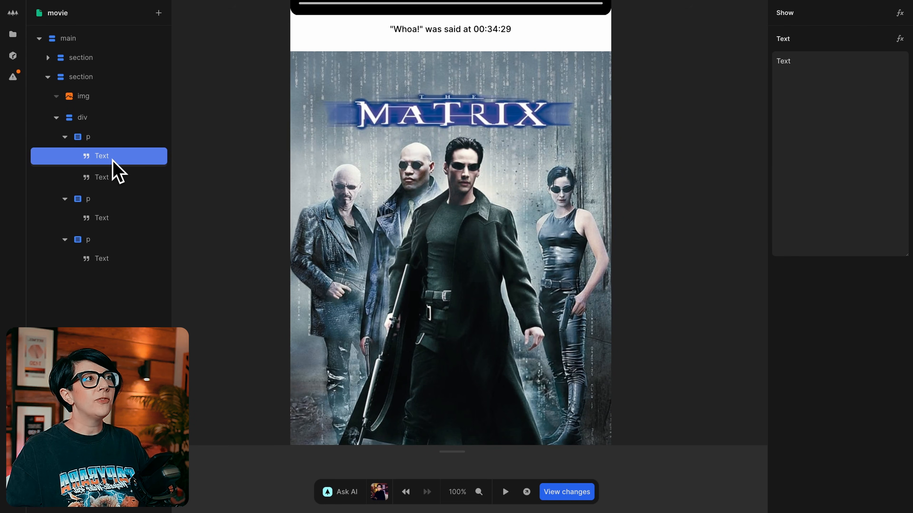
left_click(821, 77)
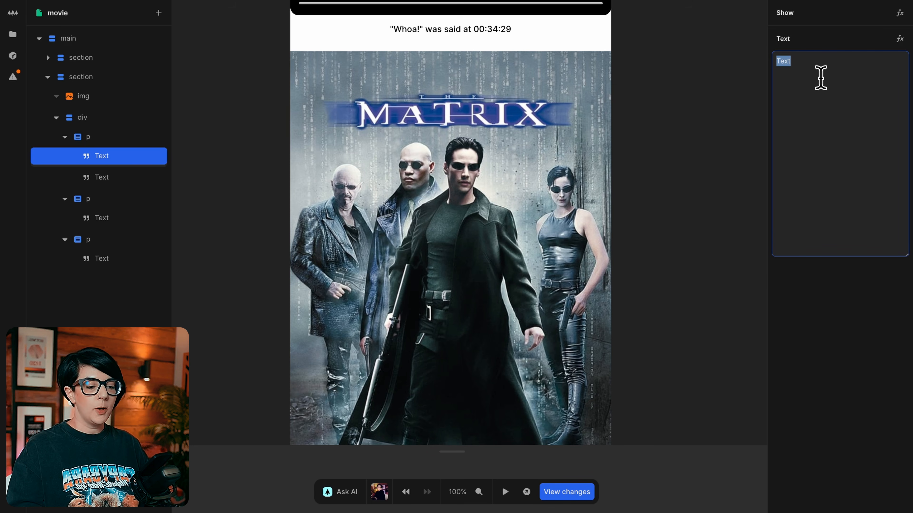
type("Directed by:")
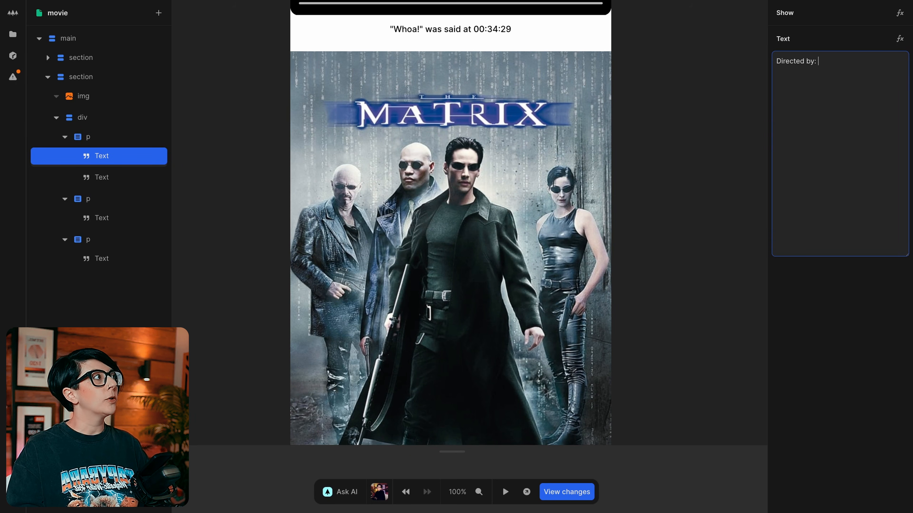
Step: Bind the first paragraph's second text with a formula to the director of the first Whoa by Movie data item
left_click(129, 179)
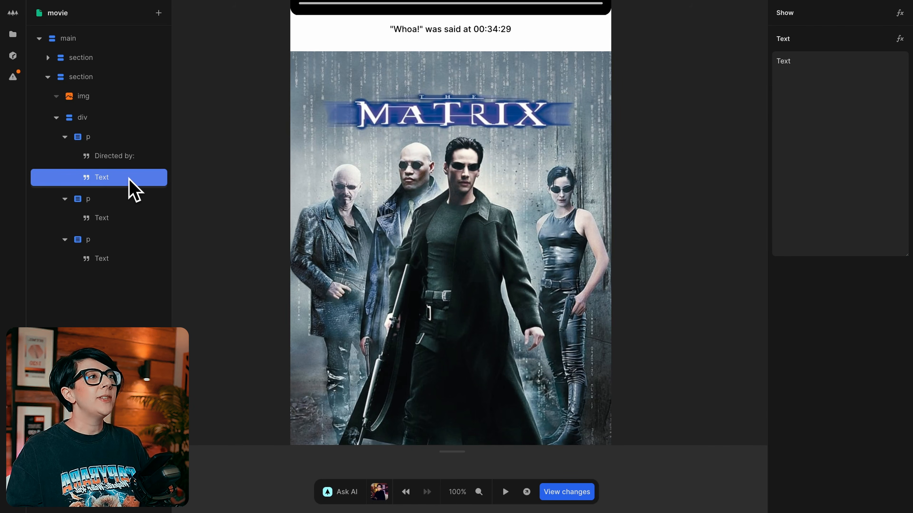
left_click(897, 39)
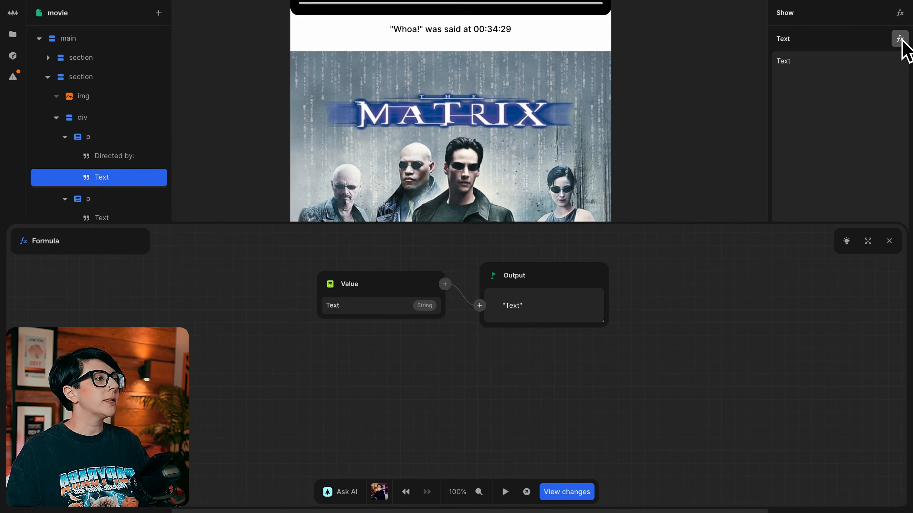
left_click(330, 288)
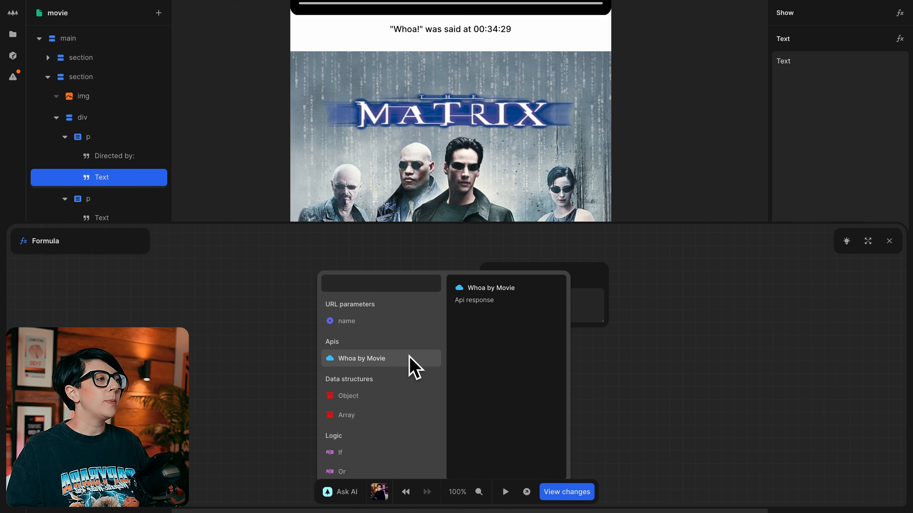
left_click(401, 358)
left_click(365, 330)
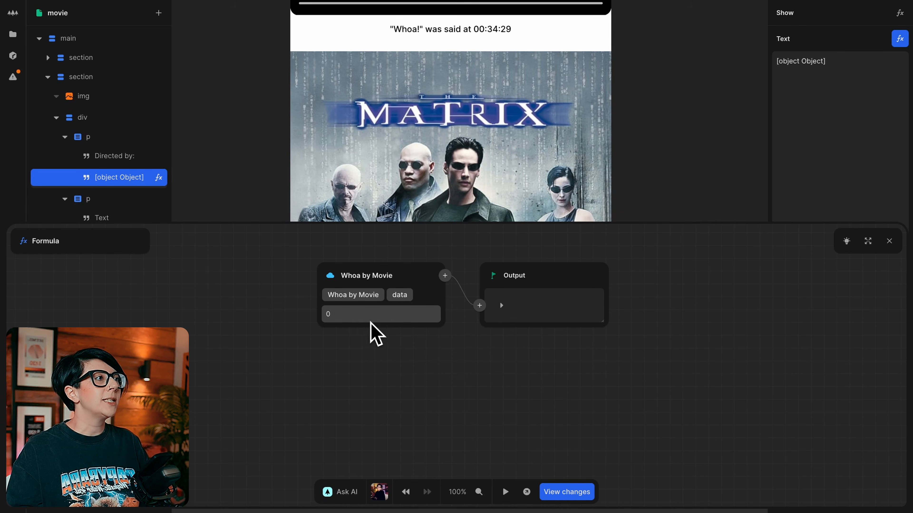
left_click(373, 313)
left_click(378, 360)
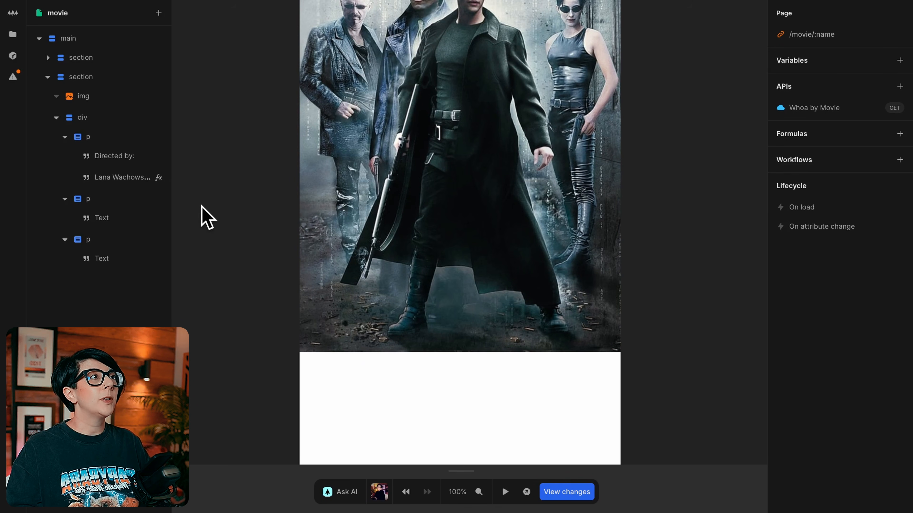
Step: Set the text color of the div holding the three paragraphs to black
left_click(99, 119)
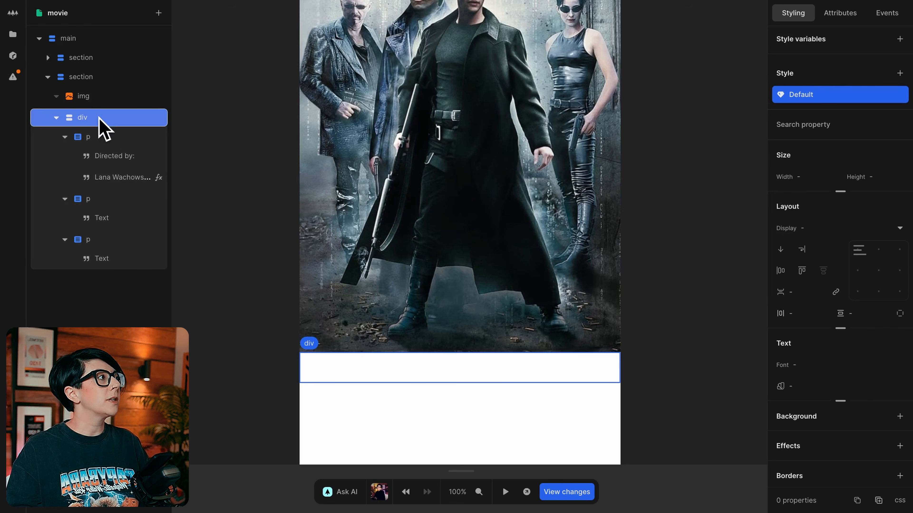
left_click(785, 388)
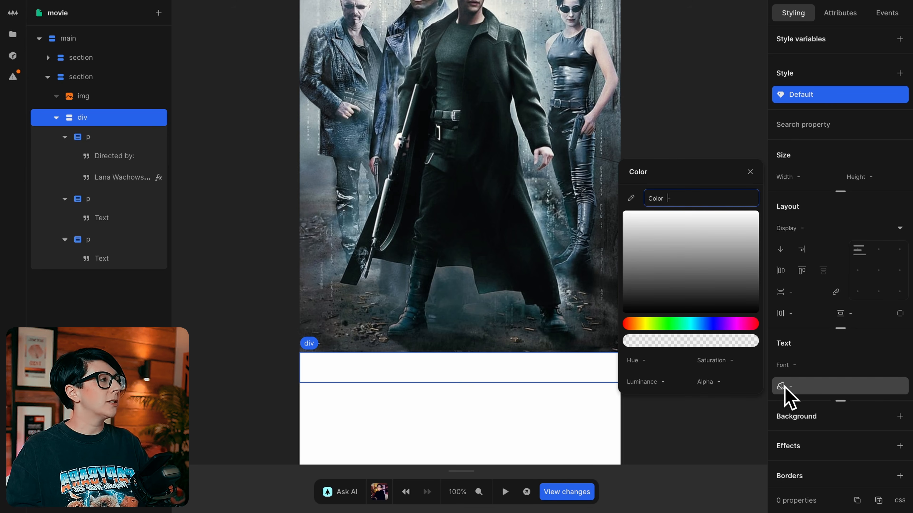
type("black")
key("Return")
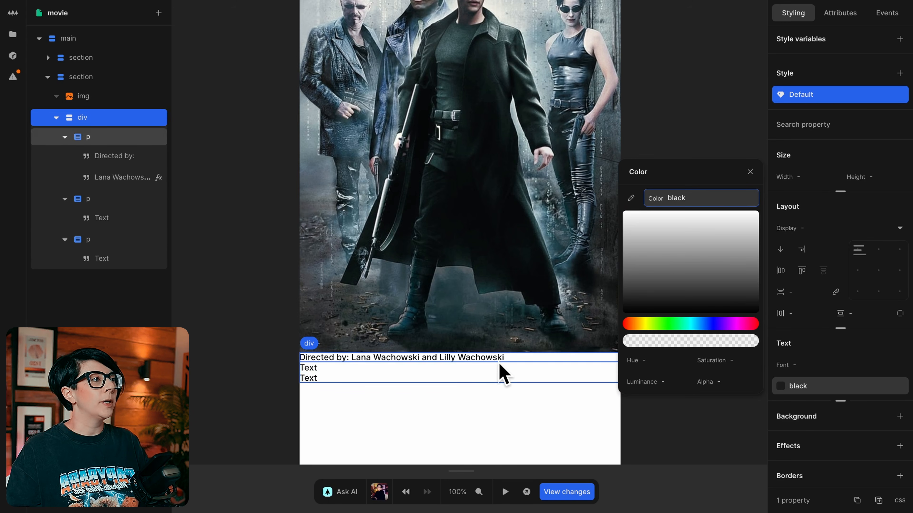
left_click(750, 172)
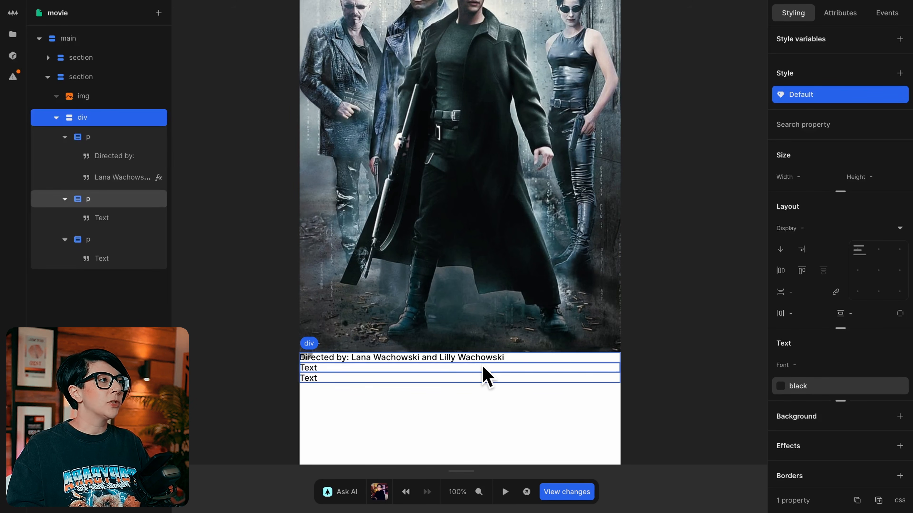
Step: Duplicate the text node in the div's second paragraph and set the first text to "Release date: "
left_click(108, 199)
left_click(108, 223)
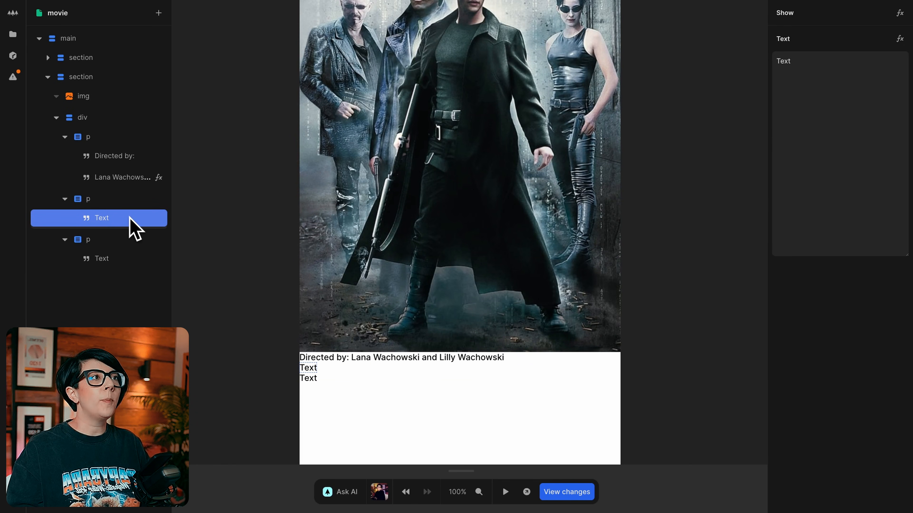
key("ctrl+d")
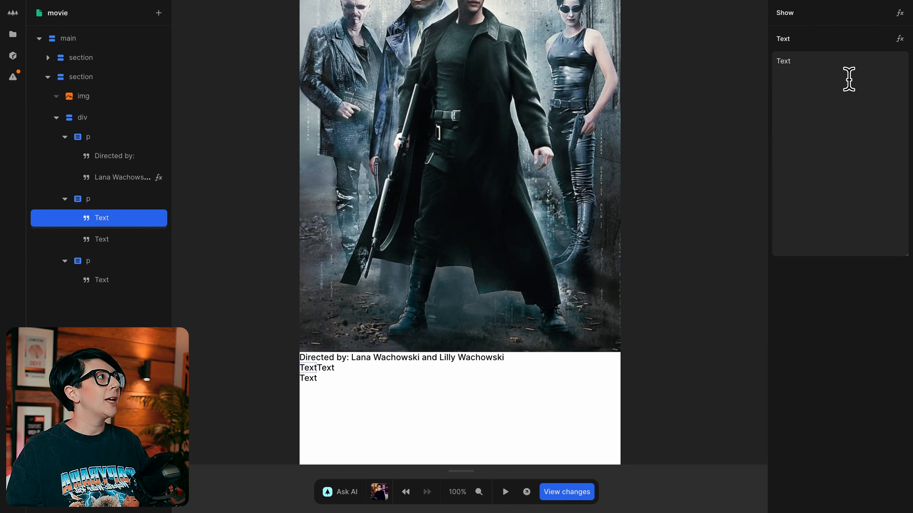
left_click(849, 70)
type("Release date:")
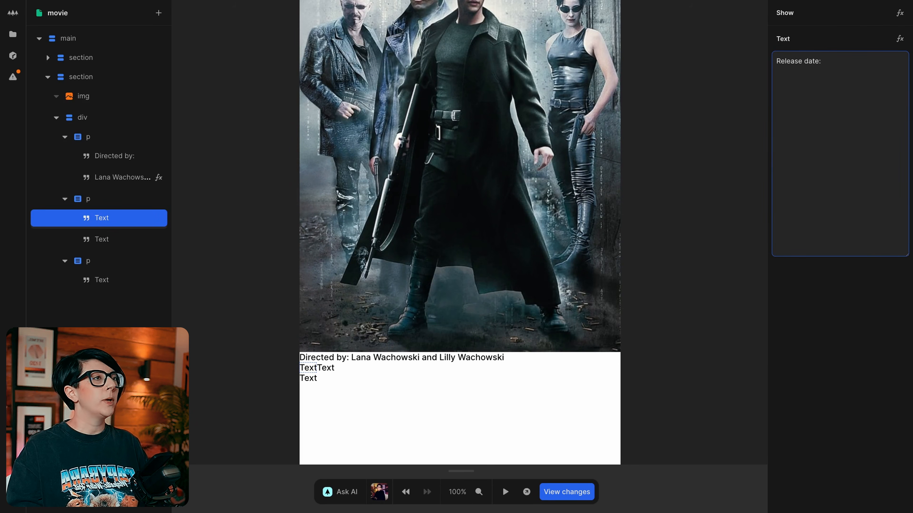
Step: Bind the second paragraph's second text with a formula to the release_date of the first Whoa by Movie data item
left_click(121, 239)
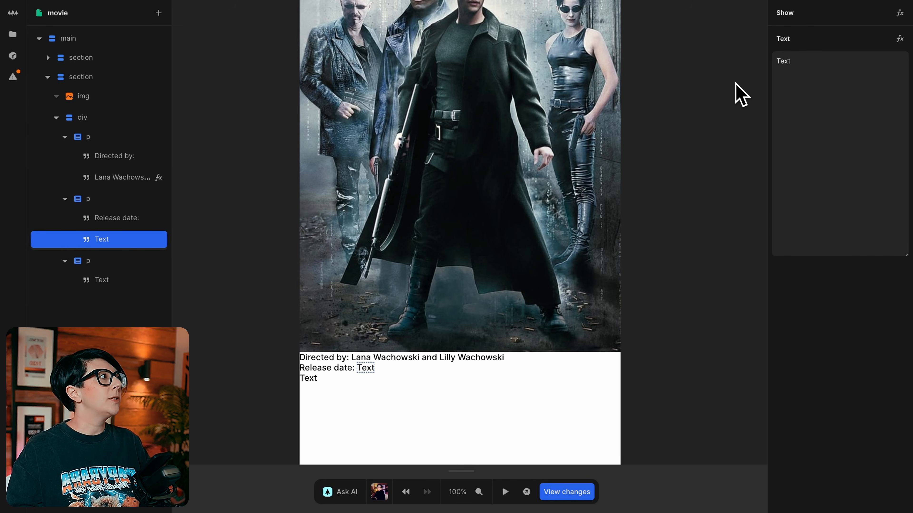
left_click(899, 39)
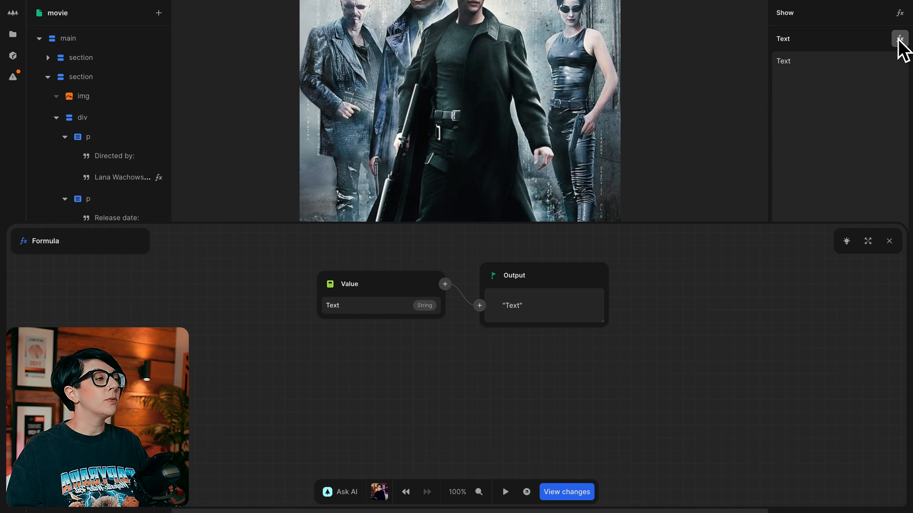
left_click(332, 287)
left_click(384, 355)
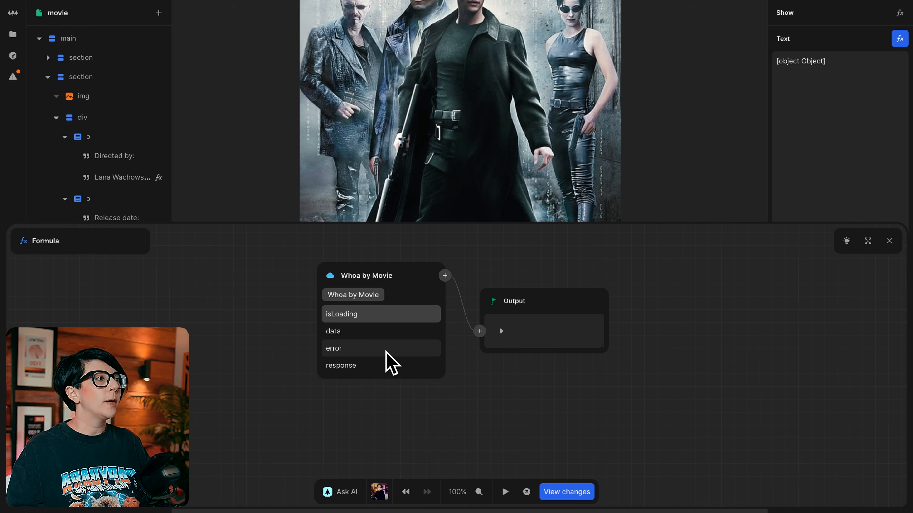
left_click(373, 331)
left_click(397, 316)
scroll(394, 320, "down", 6)
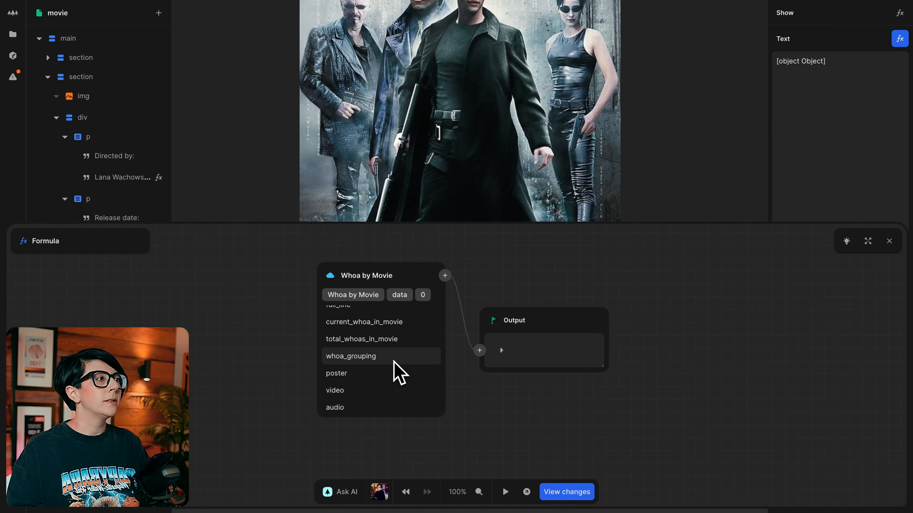
scroll(394, 362, "up", 6)
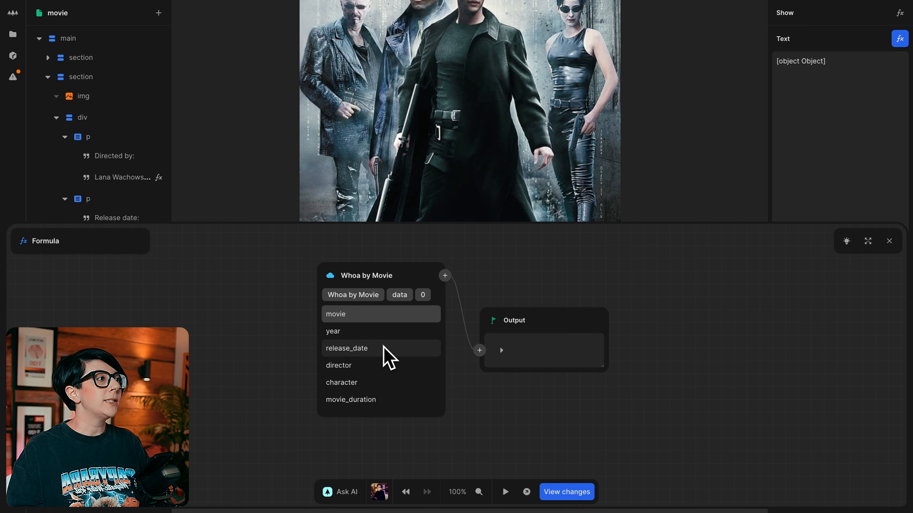
left_click(384, 348)
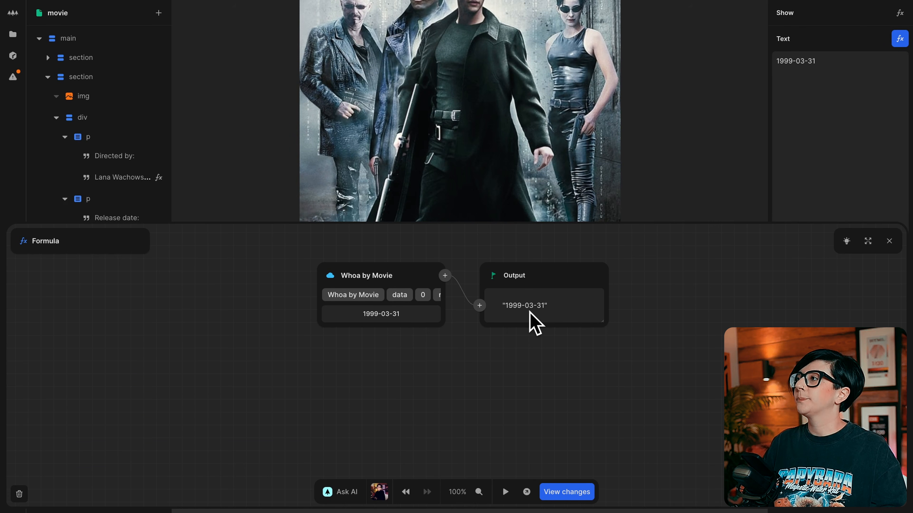
Step: Convert the release_date value in the formula to a date by inserting a Date From String node before the output
left_click(446, 277)
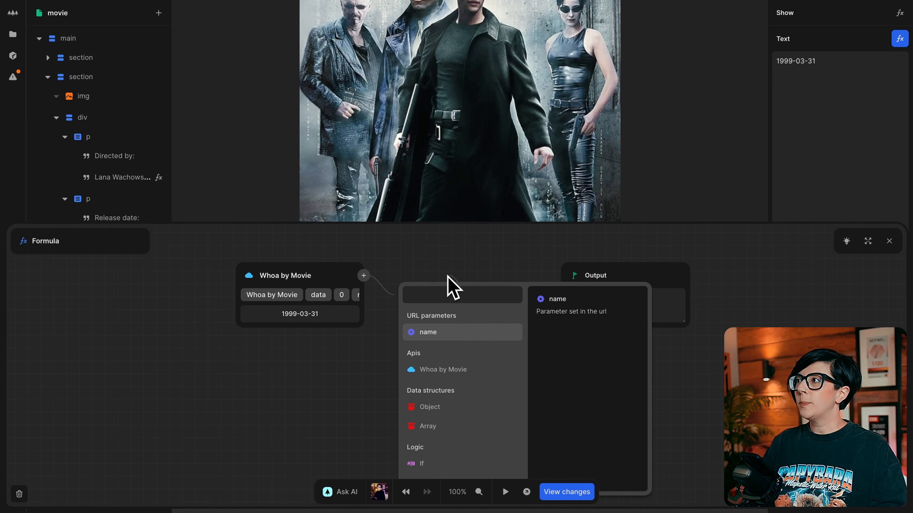
type("date")
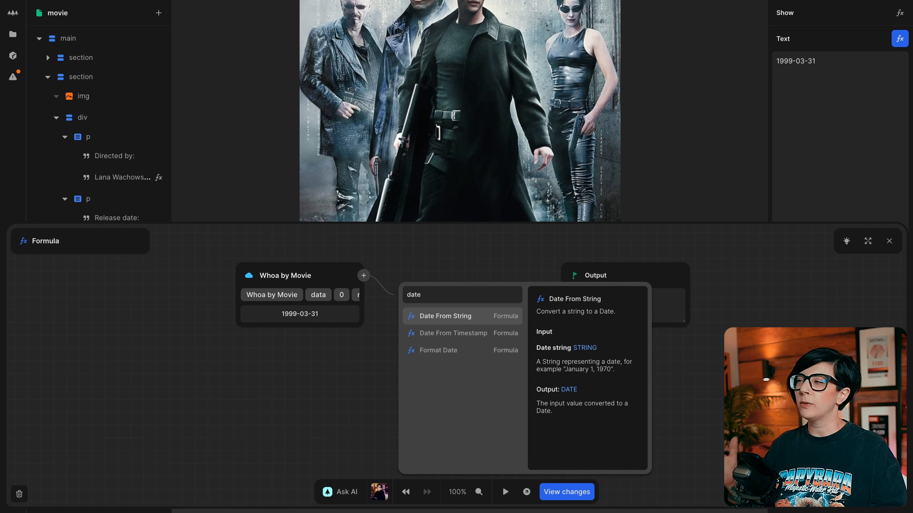
key("Return")
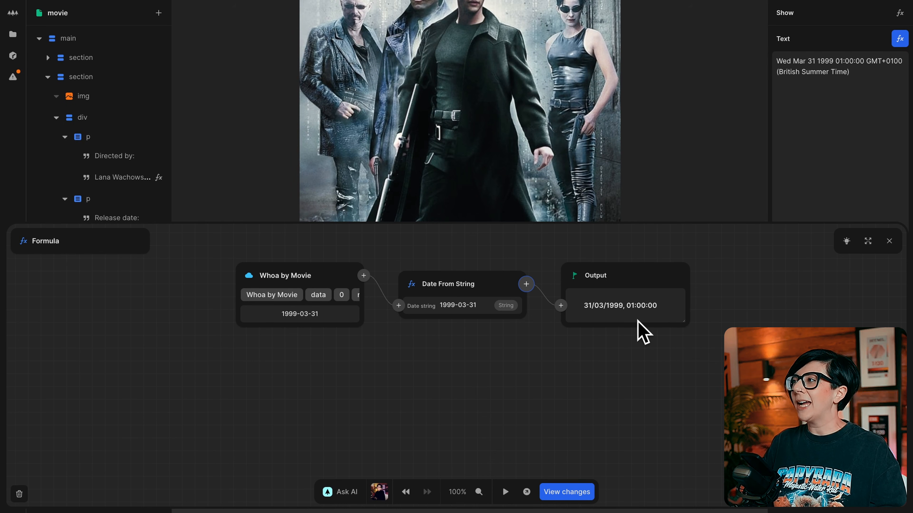
Step: Insert a Format Date node between the Date From String node and the output, with its locale set to en-GB
left_click(525, 284)
type("forma")
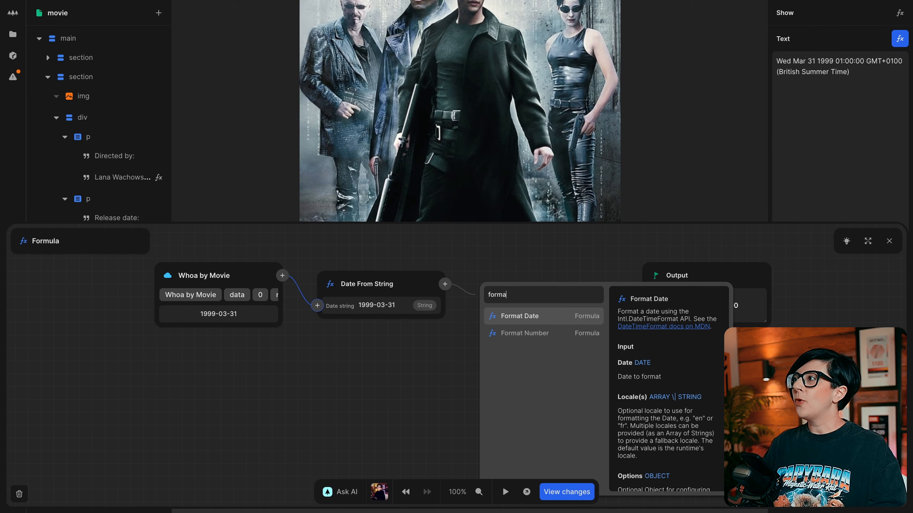
key("Return")
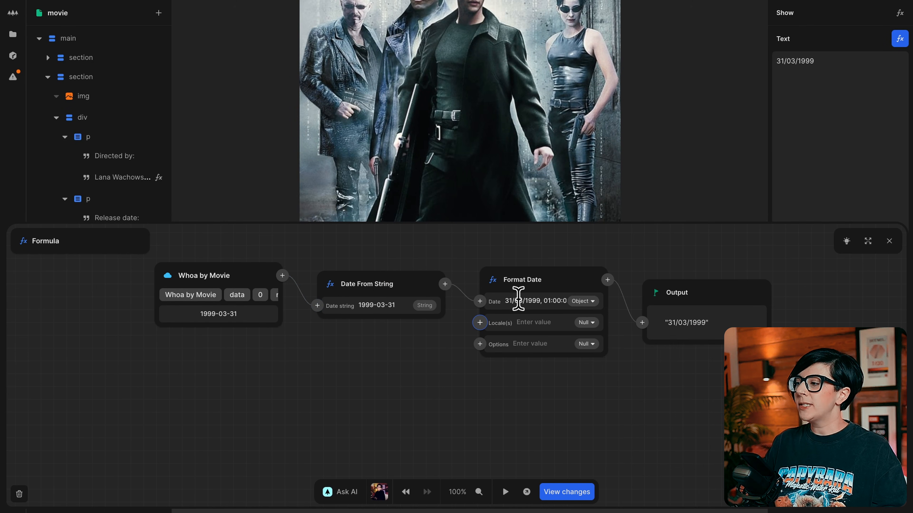
left_click(538, 323)
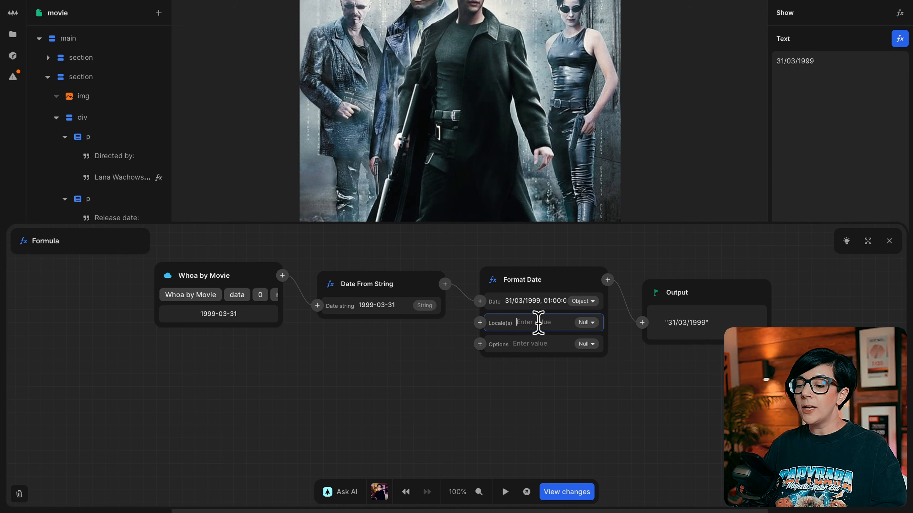
type("en-GB")
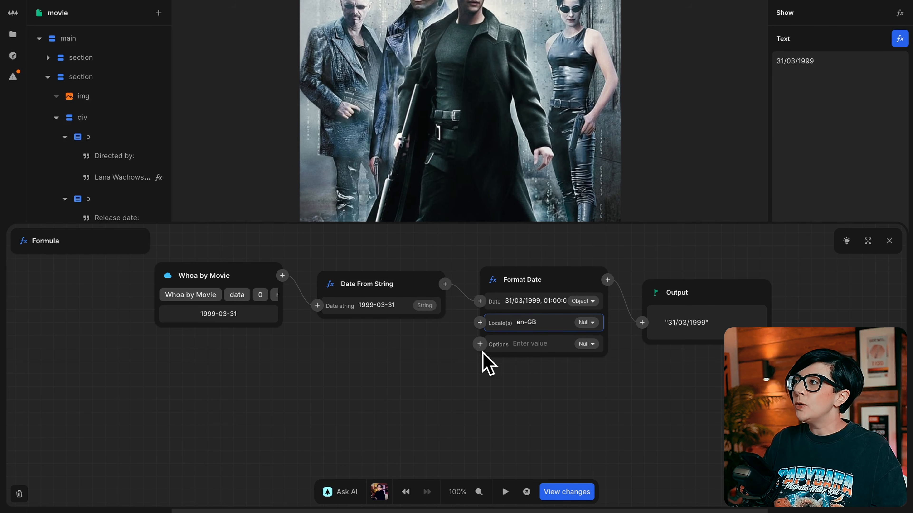
Step: Connect an Object node to the Format Date options, with the key dateStyle and the value full
left_click(480, 345)
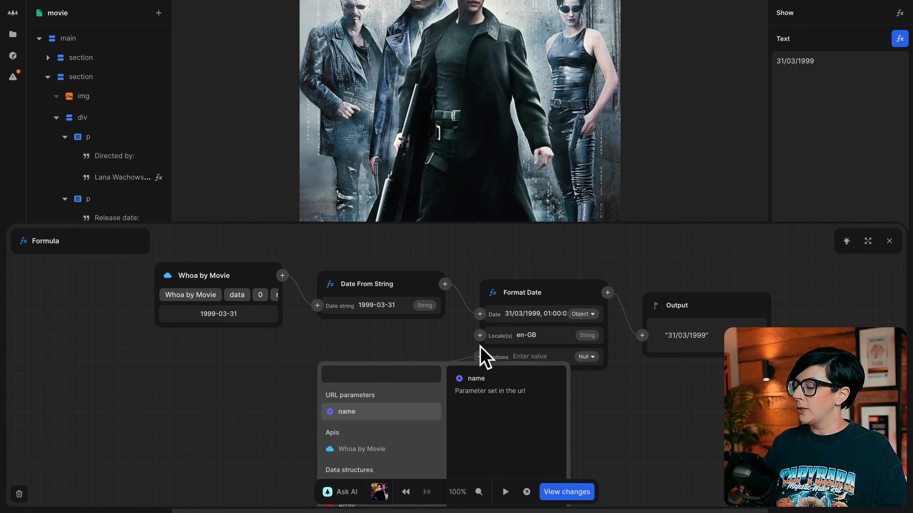
type("o")
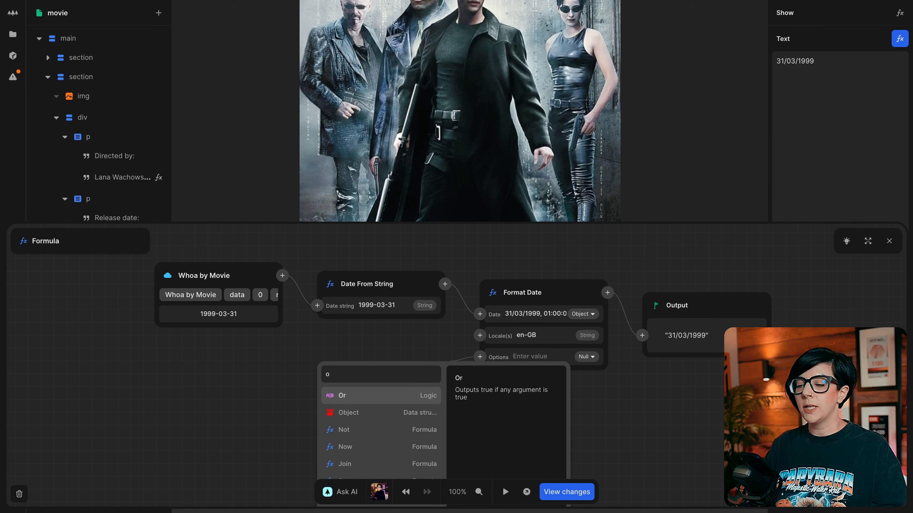
key("Down")
key("Return")
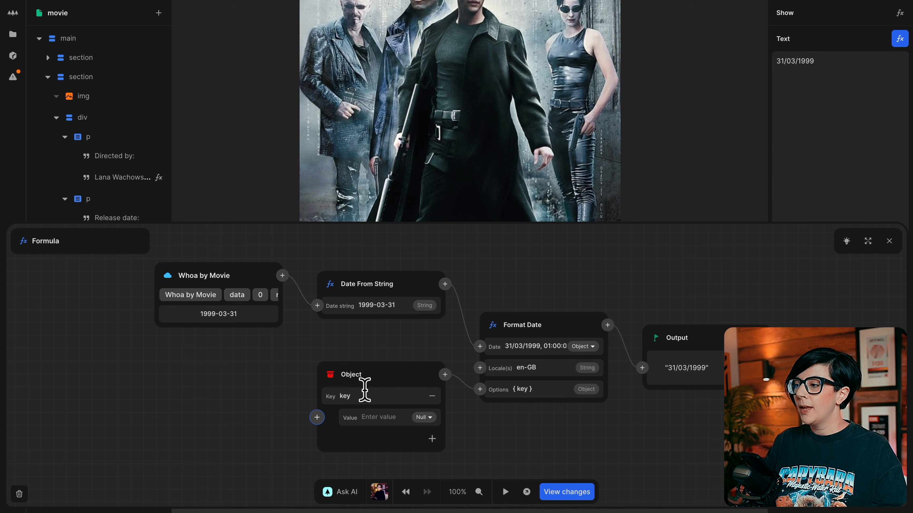
left_click(382, 395)
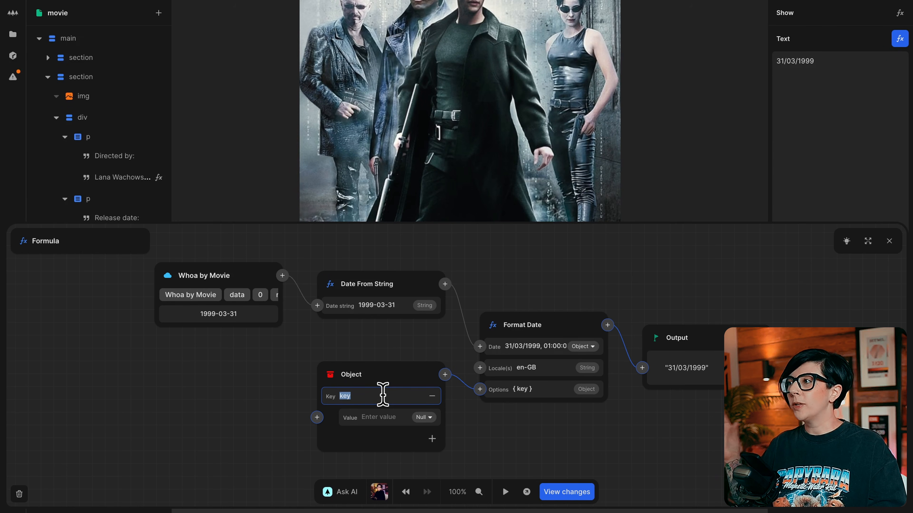
type("dateStyle")
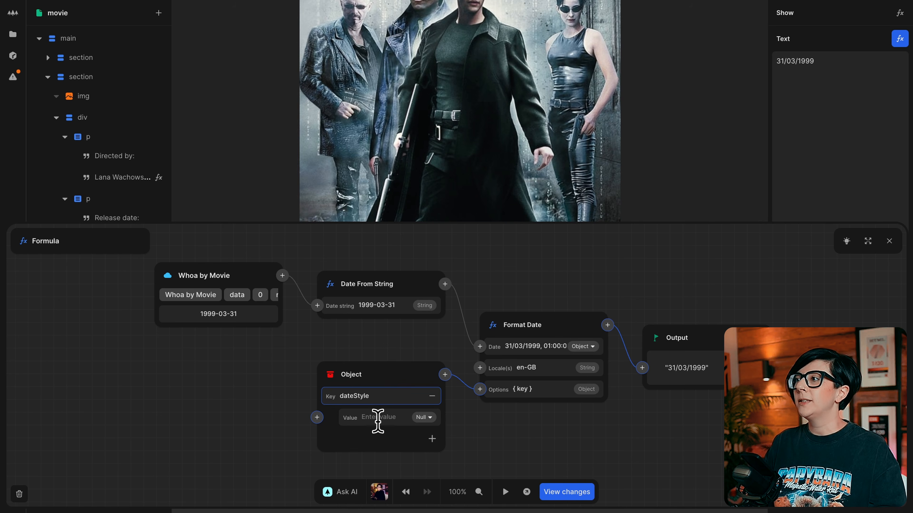
left_click(377, 417)
type("full")
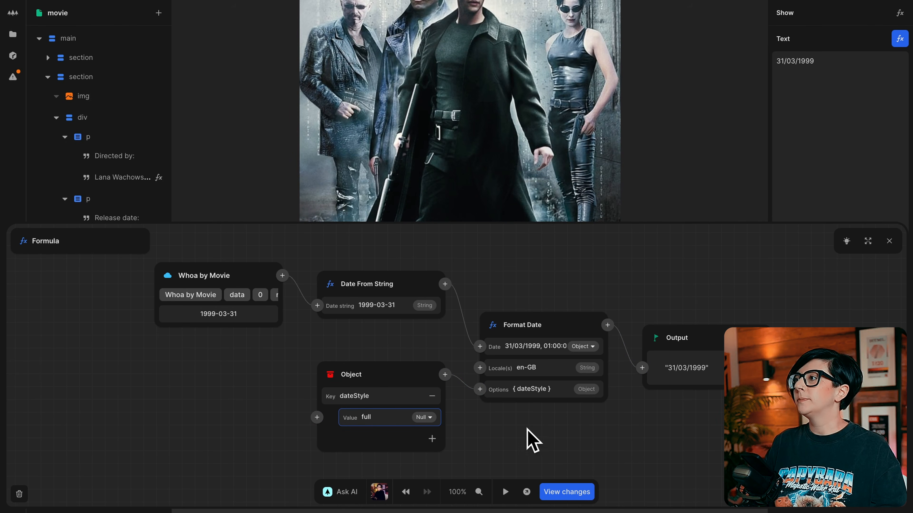
left_click(554, 434)
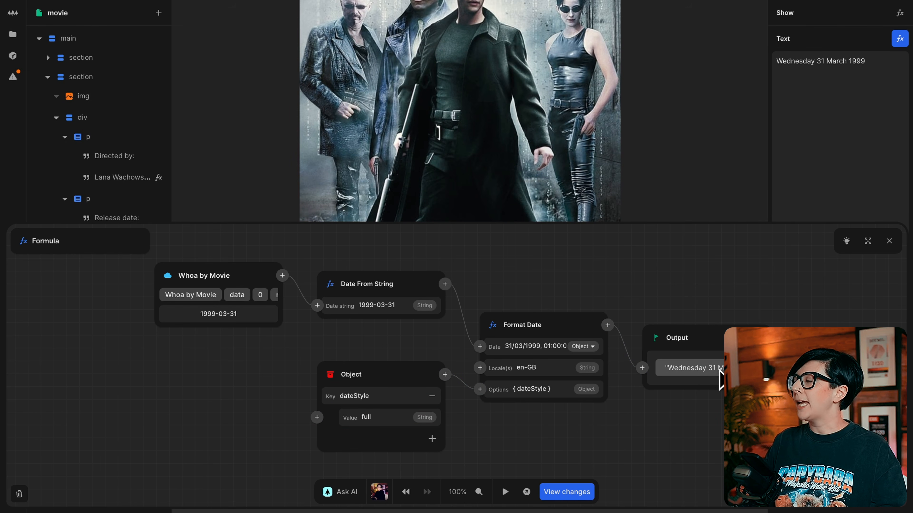
scroll(426, 358, "right", 1)
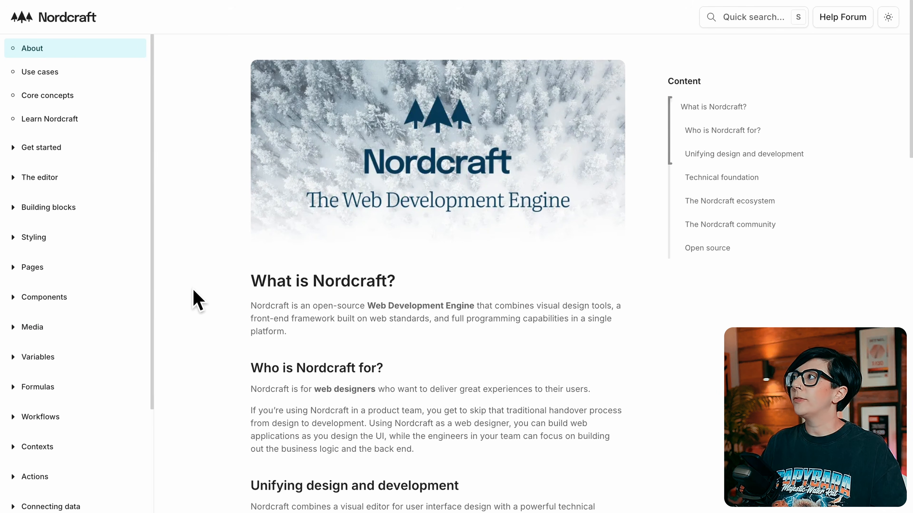
Step: Switch to the Nordcraft documentation and look up the Format Date entry in the Formulas reference
scroll(97, 355, "down", 4)
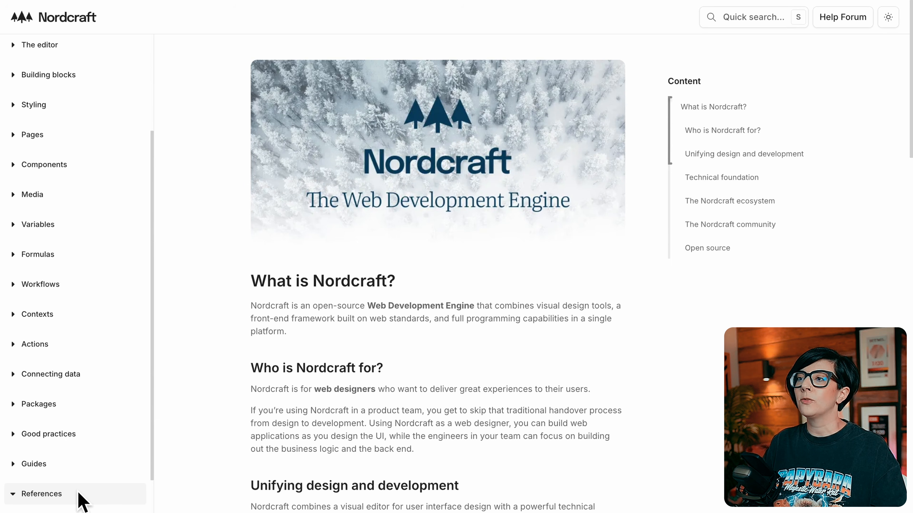
scroll(78, 493, "down", 2)
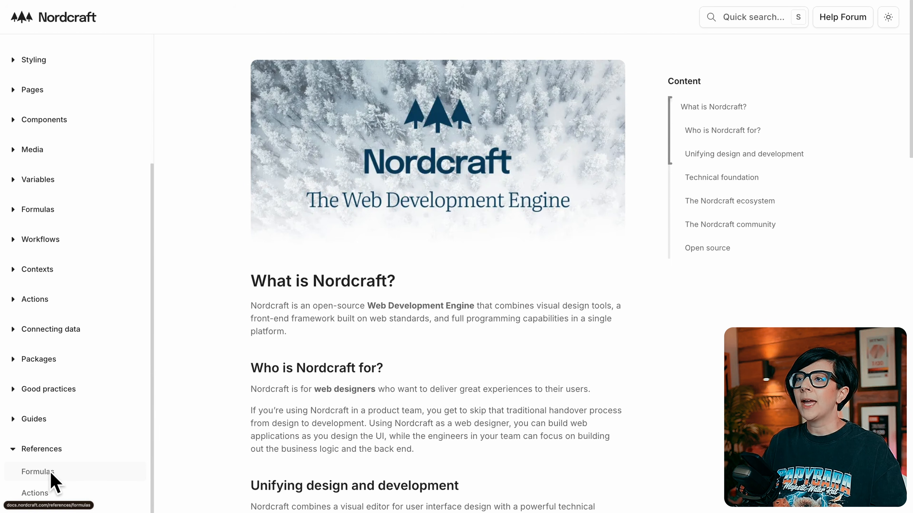
left_click(54, 482)
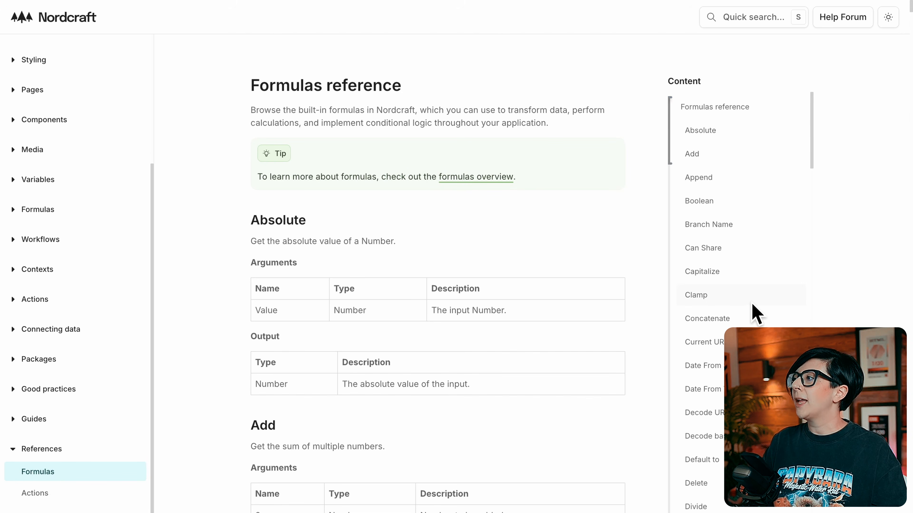
scroll(754, 313, "down", 10)
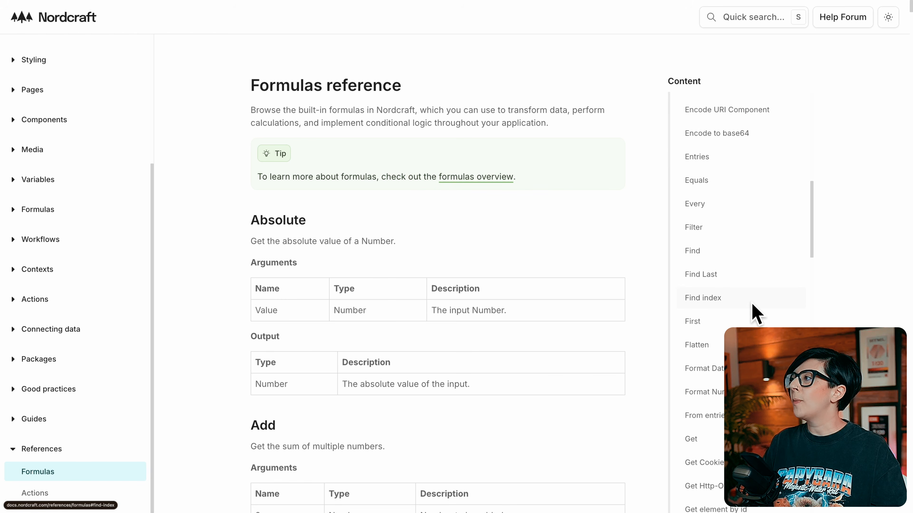
left_click(718, 365)
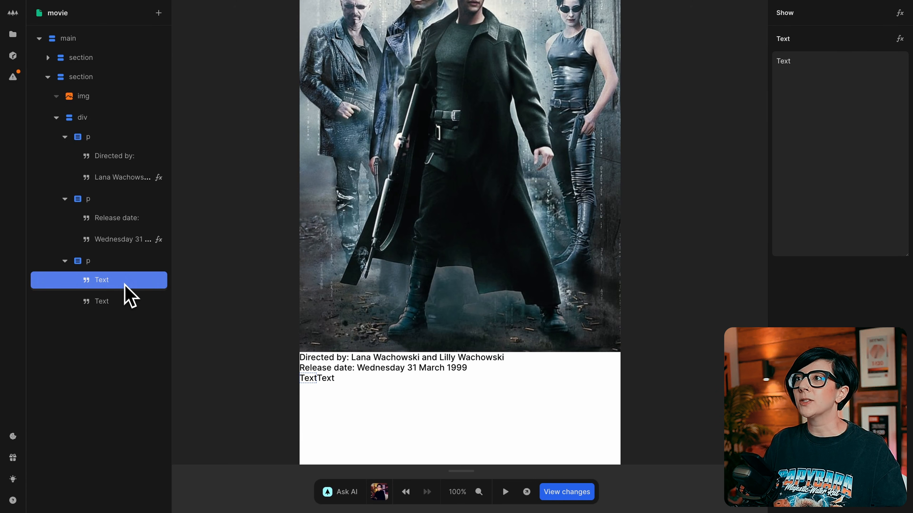
Step: In the third paragraph, set the first text to "Movie duration: " and bind the second by formula to the first Whoa by Movie item's movie_duration
left_click(853, 72)
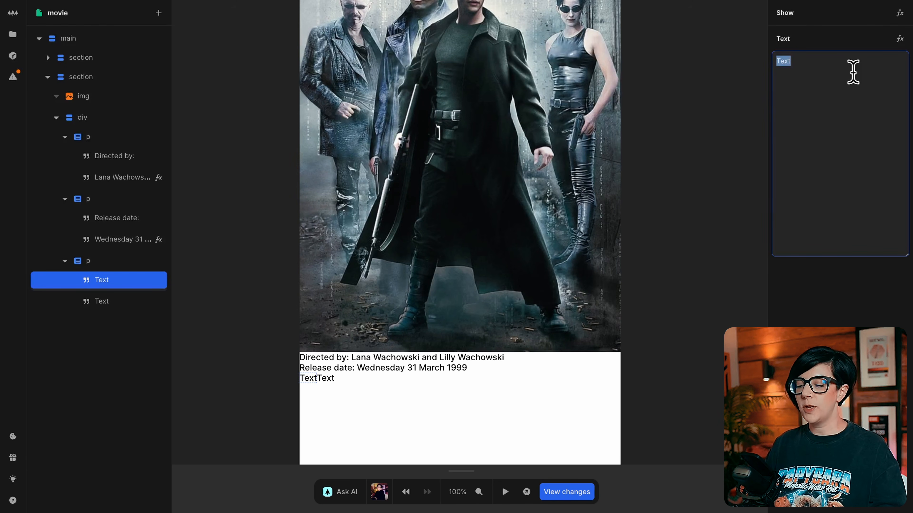
type("Movie duration:")
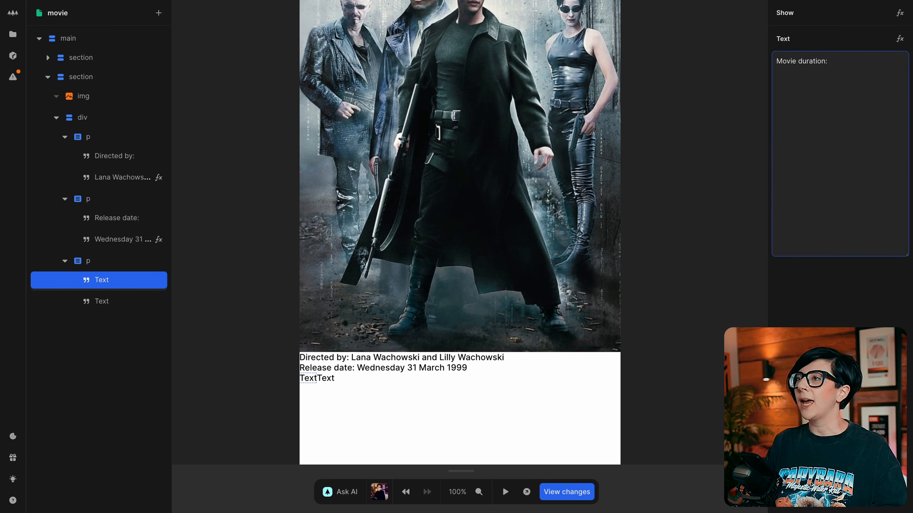
left_click(129, 302)
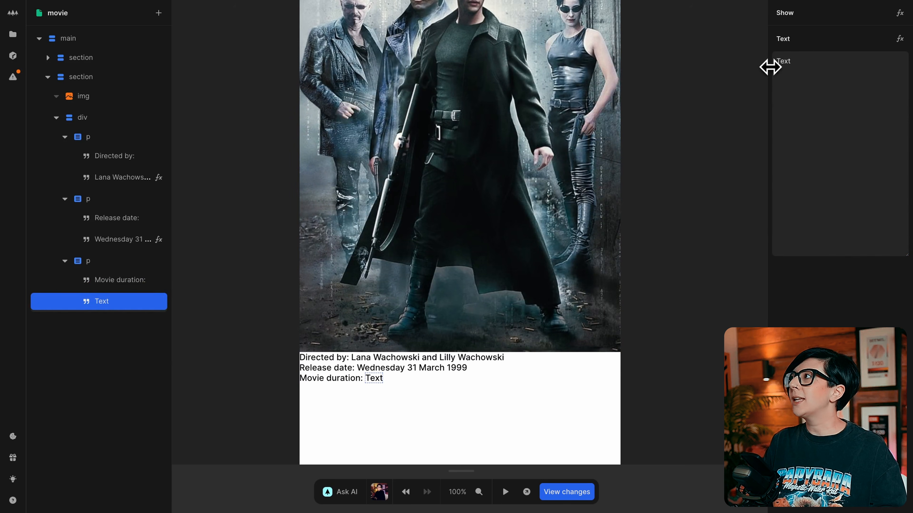
left_click(899, 39)
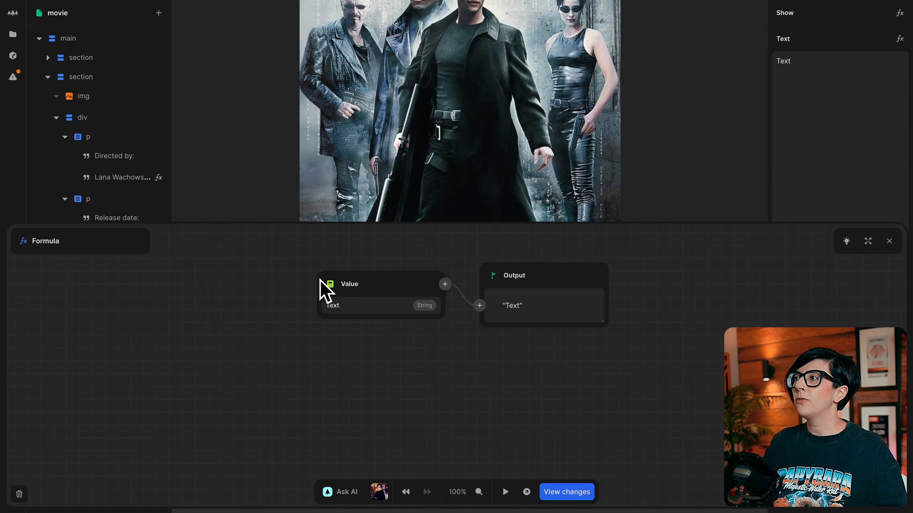
left_click(330, 284)
left_click(402, 358)
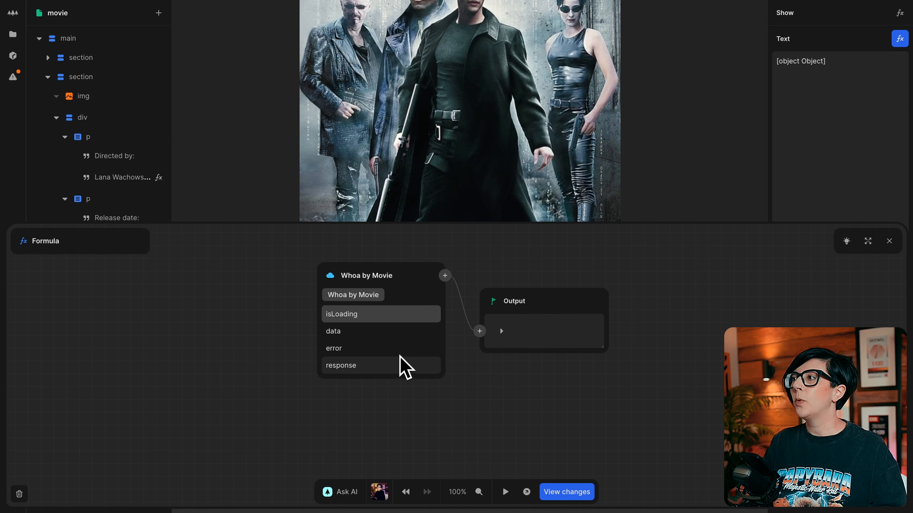
left_click(377, 331)
left_click(374, 316)
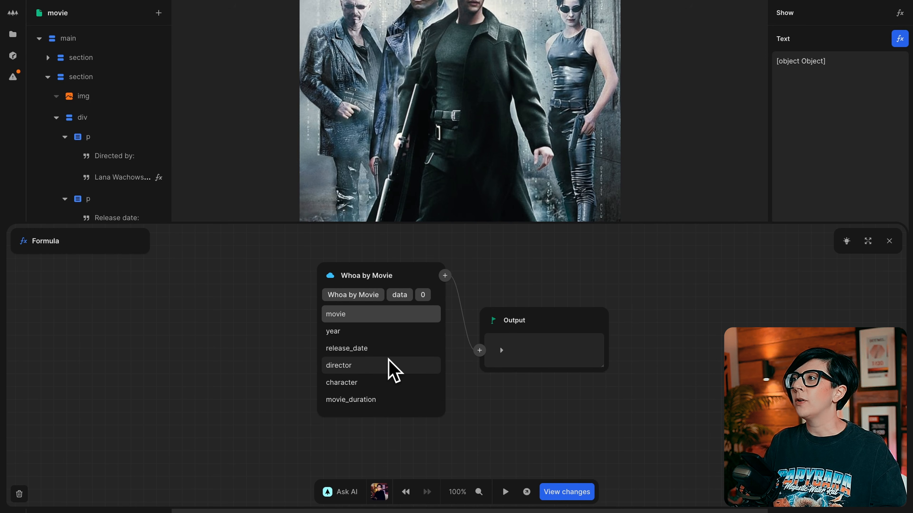
scroll(391, 365, "down", 2)
left_click(379, 358)
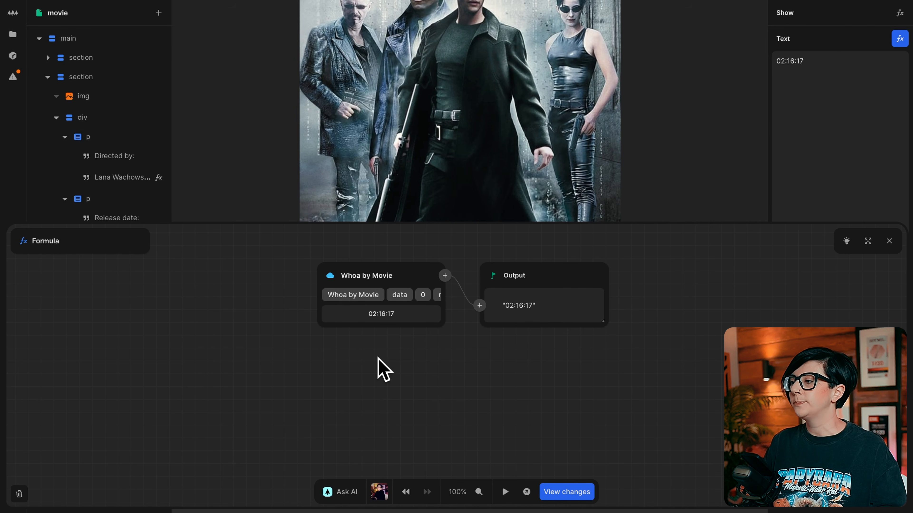
key("Escape")
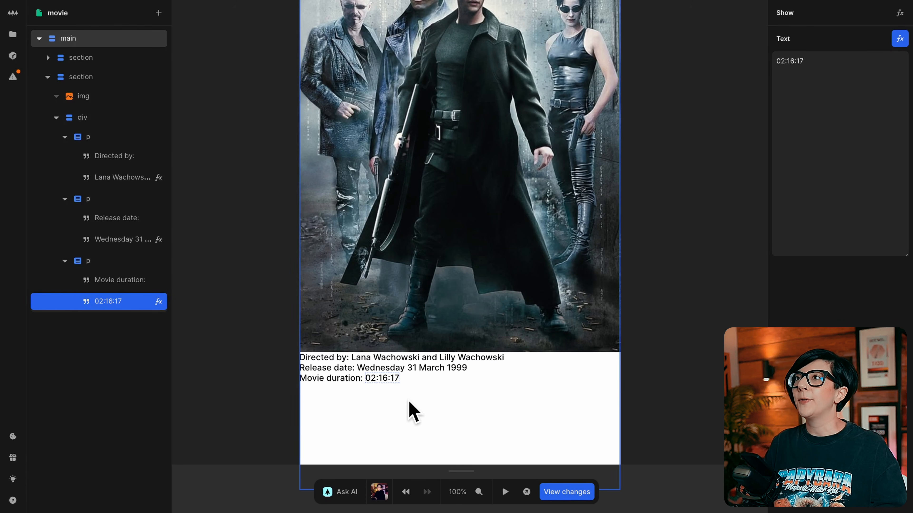
Step: Position the div holding the three paragraphs absolutely, with a bottom inset of 50%
left_click(109, 119)
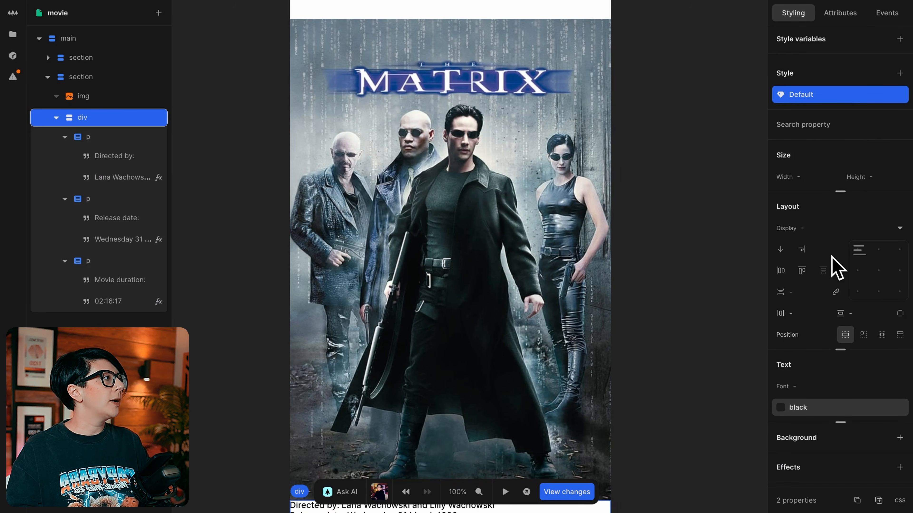
left_click(865, 337)
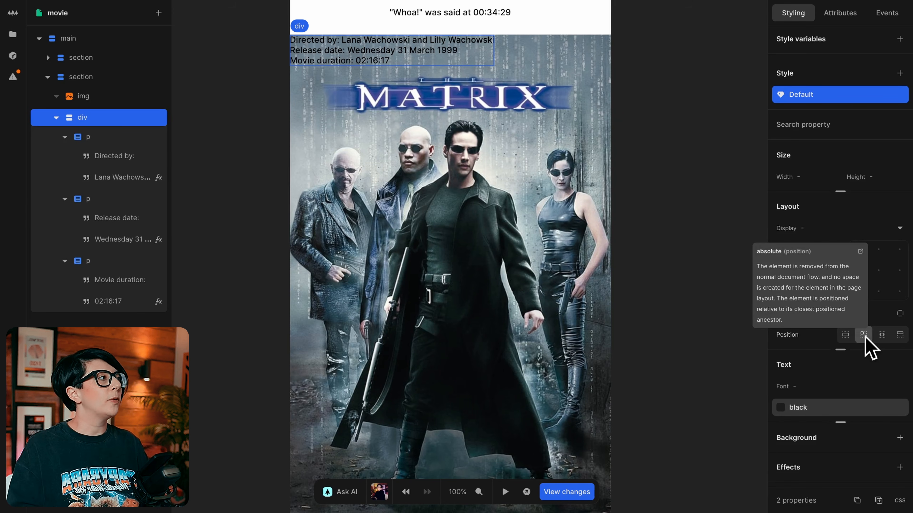
scroll(865, 336, "down", 2)
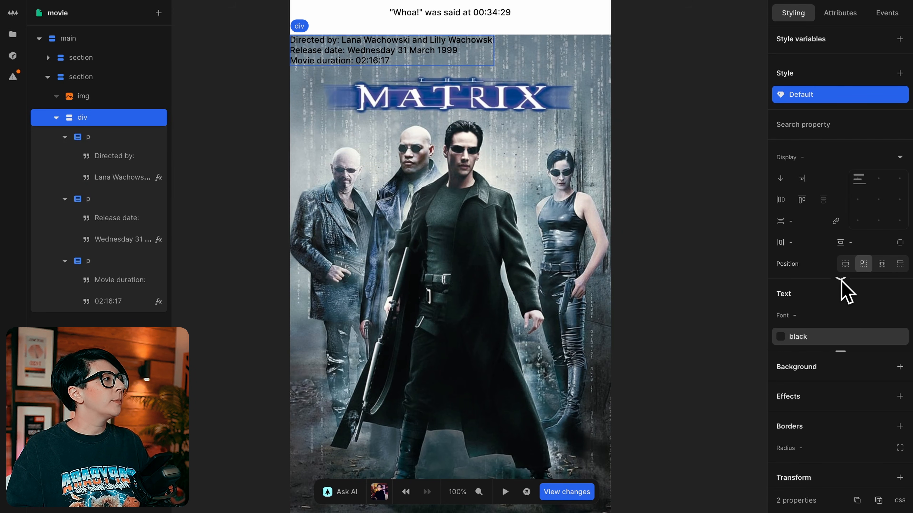
left_click(841, 279)
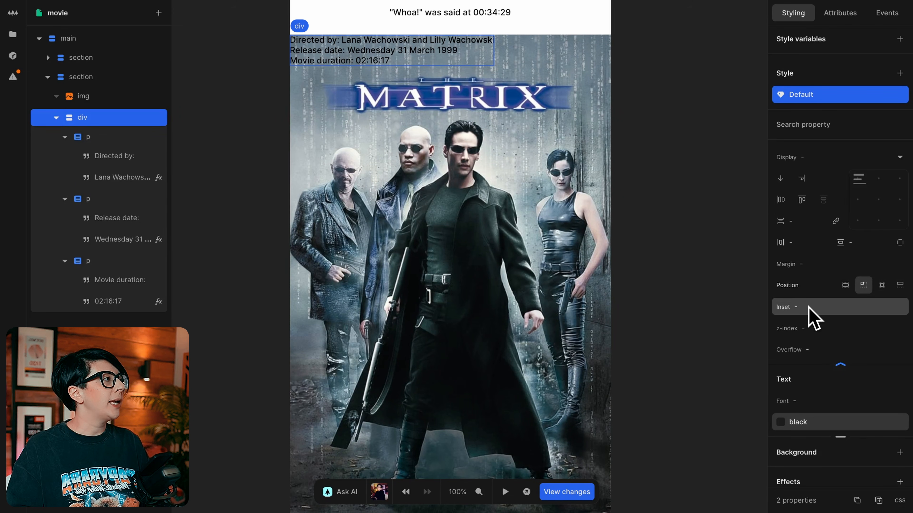
left_click(833, 308)
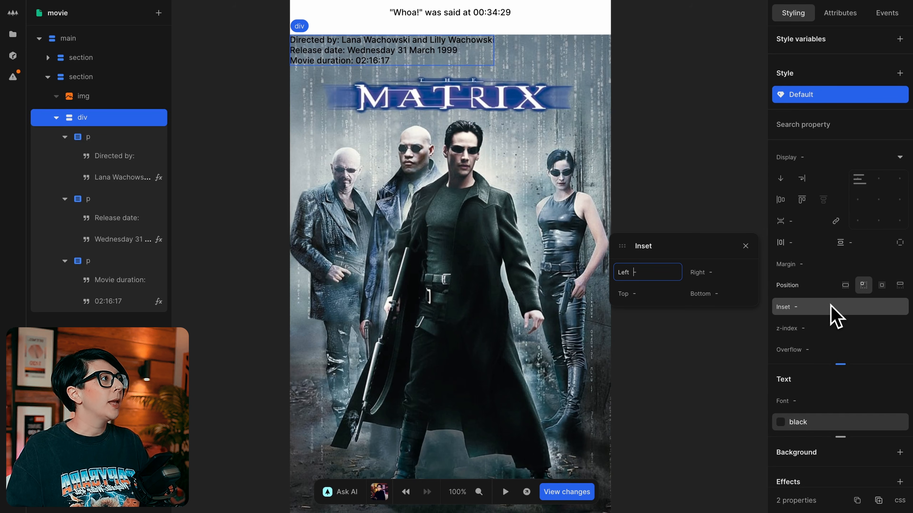
left_click(730, 292)
type("50%")
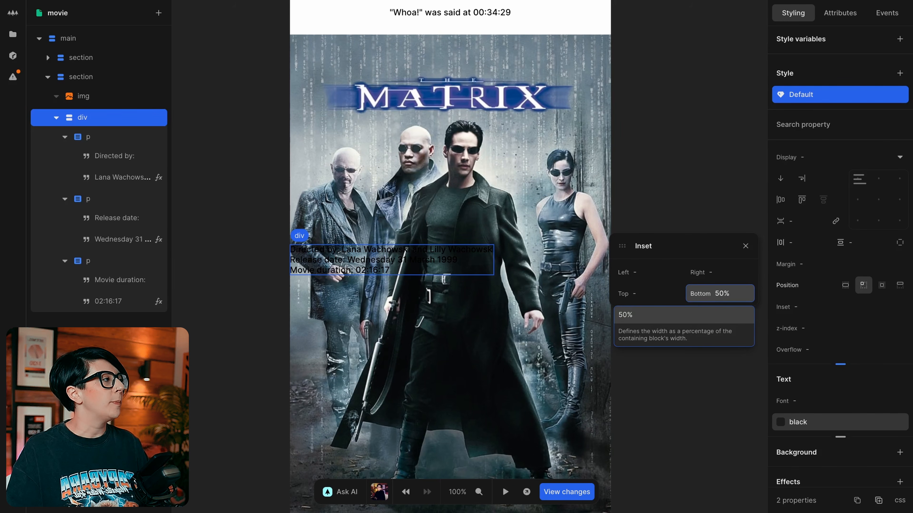
key("Return")
Step: Add a background color of --lime-400 to the div holding the movie details
scroll(808, 345, "down", 3)
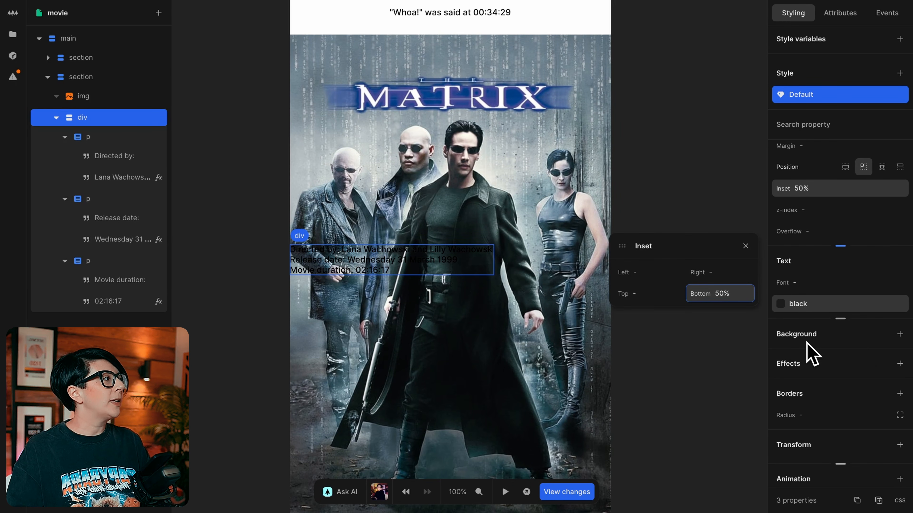
left_click(899, 334)
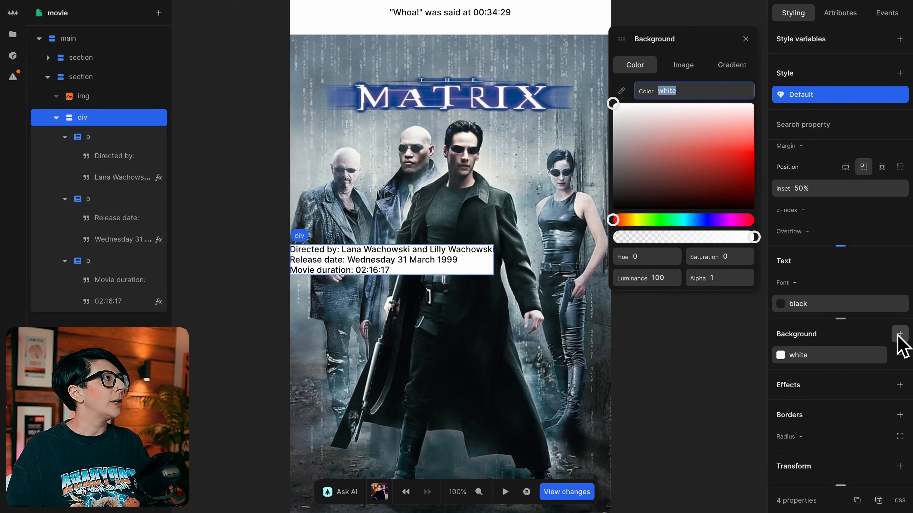
type("--lime-")
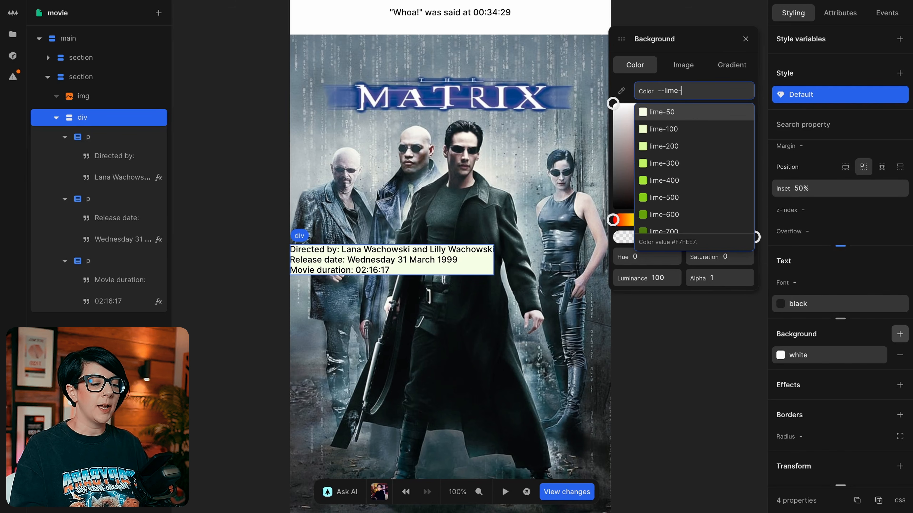
type("400")
key("Return")
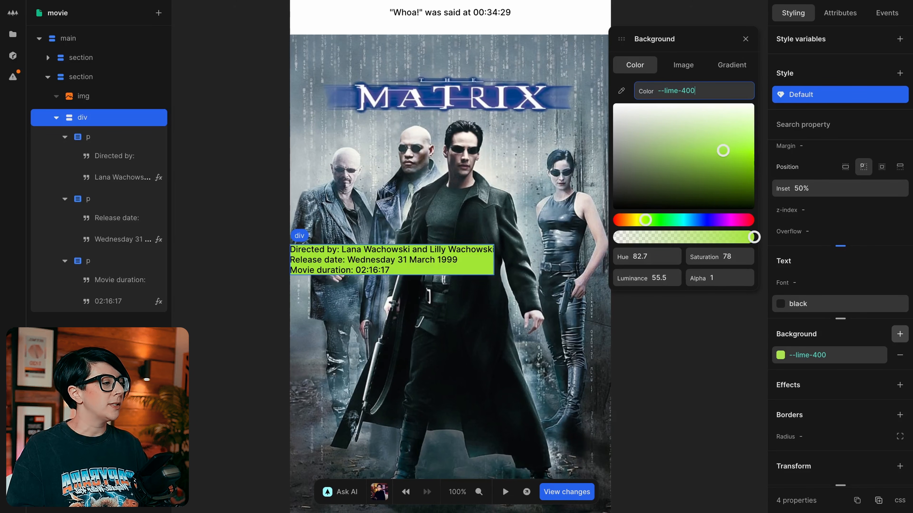
Step: Round only the top-right and bottom-right corners of the movie details div with a 1rem border radius
scroll(823, 437, "down", 2)
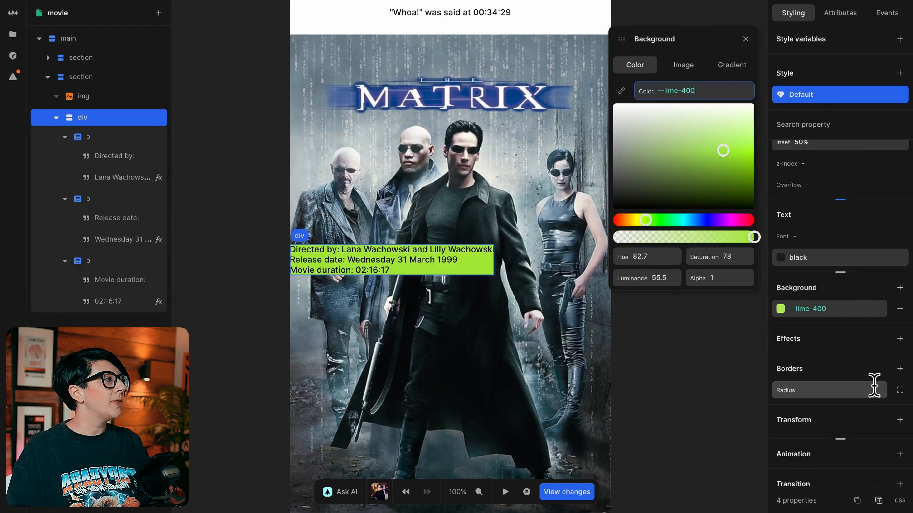
left_click(899, 393)
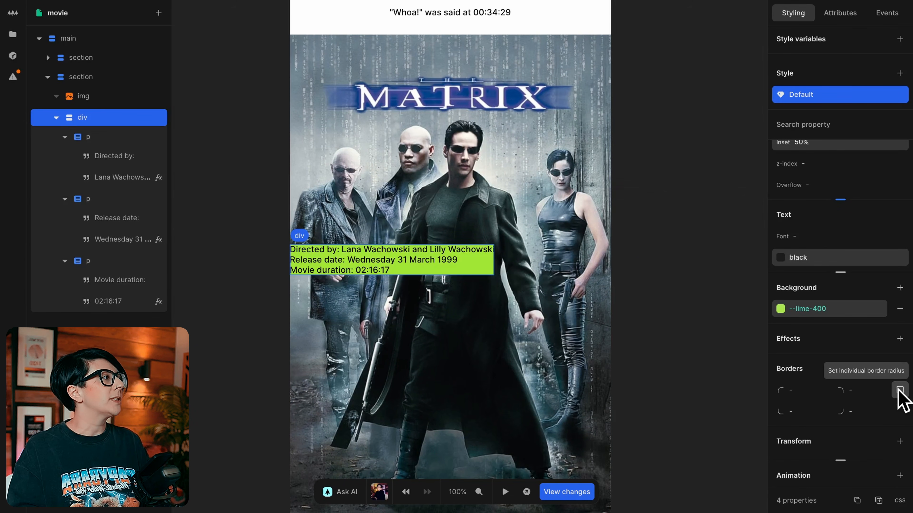
left_click(865, 388)
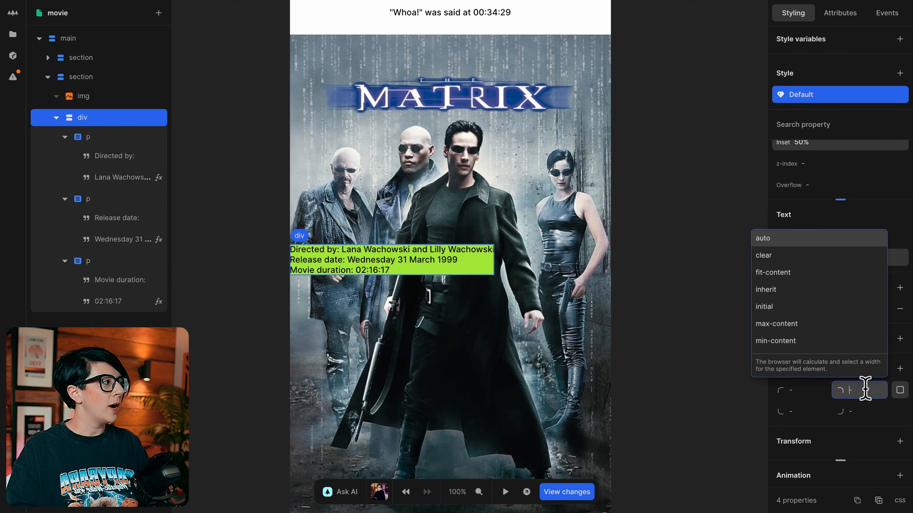
type("1rem")
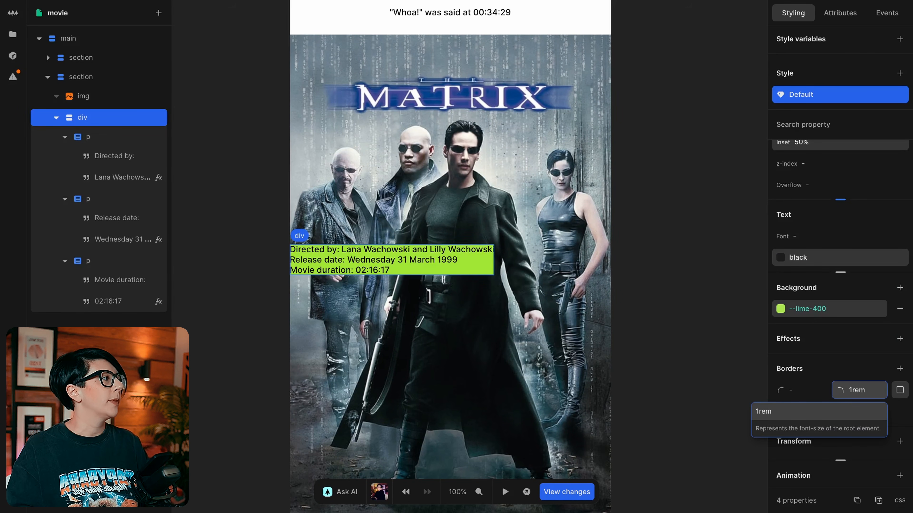
key("Return")
key("Tab")
key("Tab")
type("1rem")
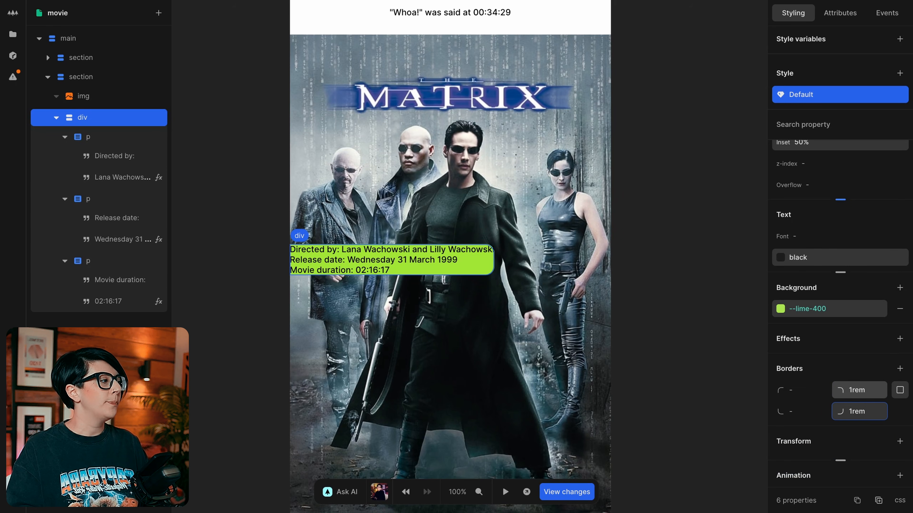
Step: Set the movie details div's horizontal and vertical padding to 0.5rem each
scroll(827, 385, "up", 5)
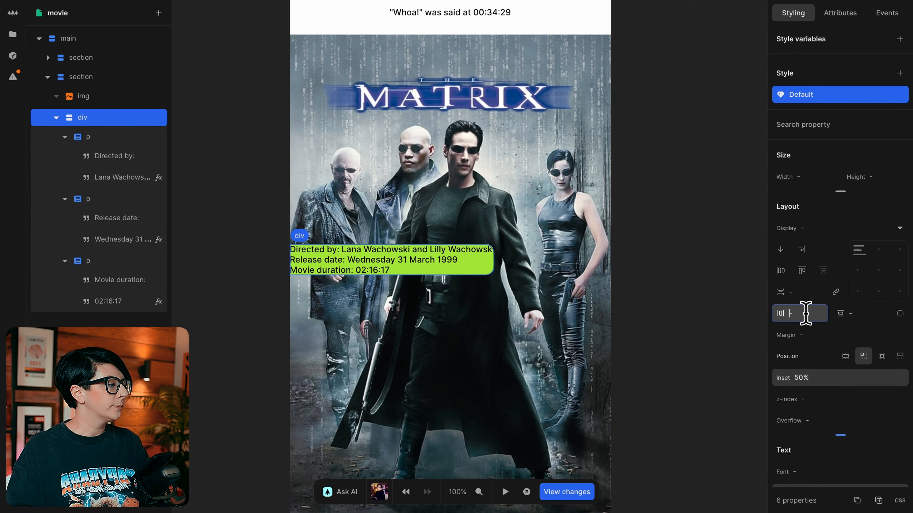
type("0.5rem")
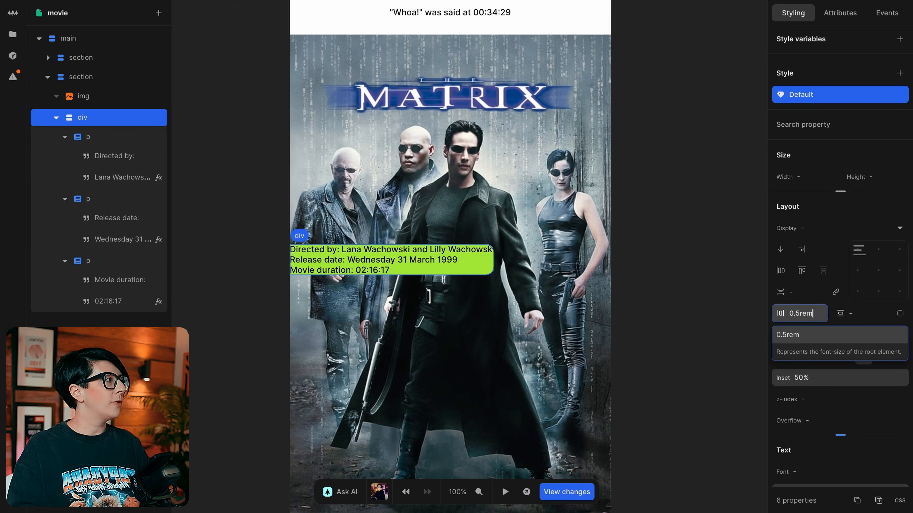
key("Return")
key("Tab")
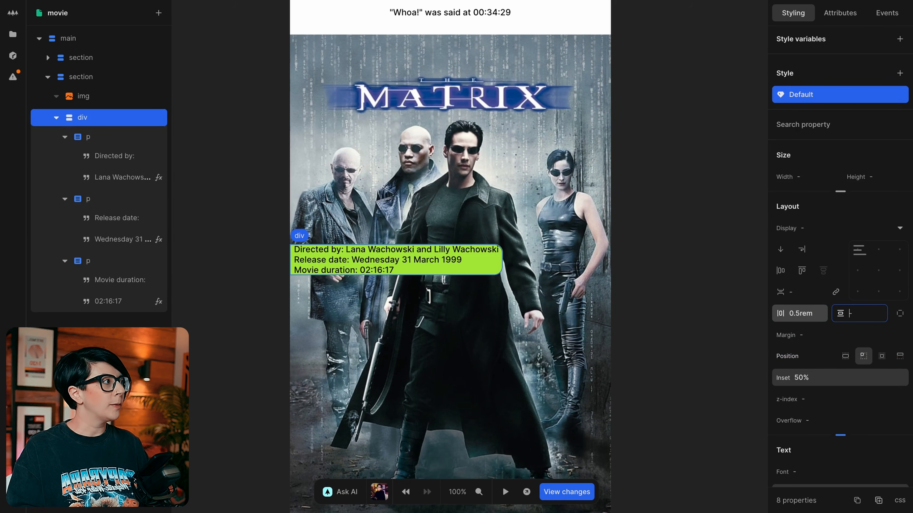
type("0.5rem")
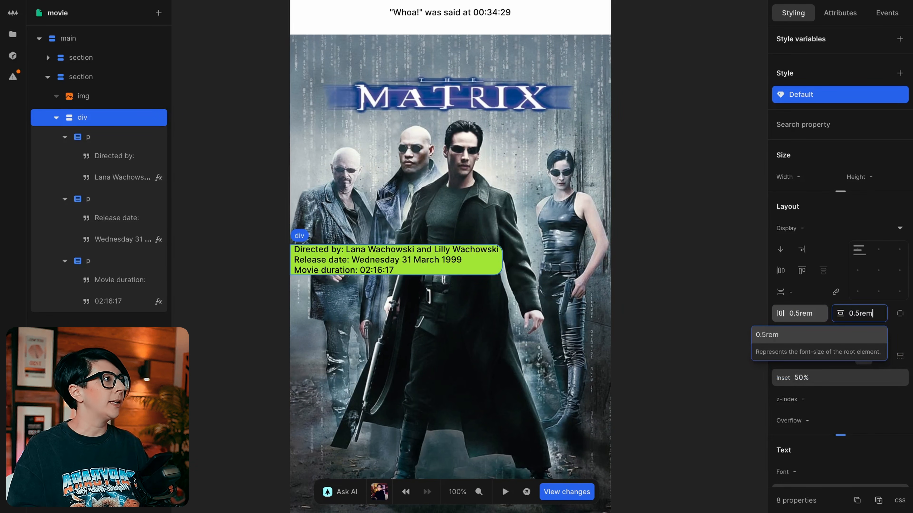
key("Return")
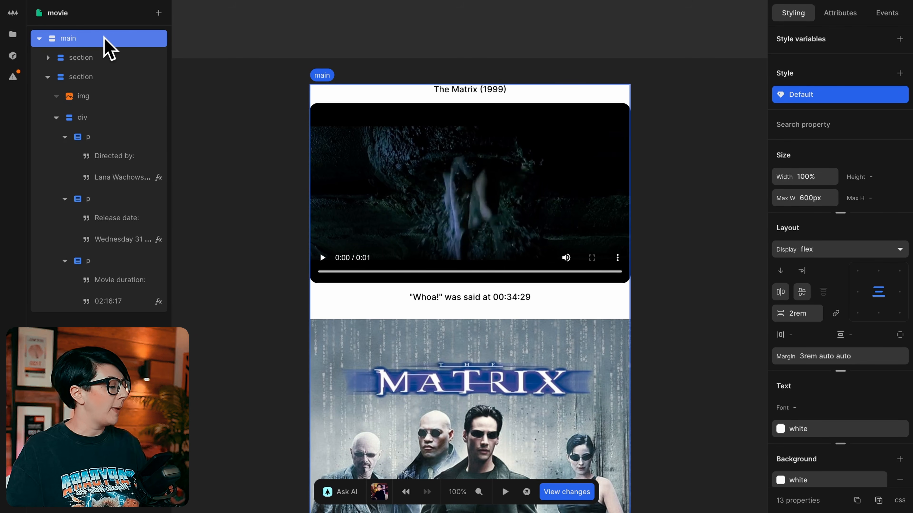
Step: Add an a element as the first child of main, above both sections, and set its text to "Back to all movies"
type("a")
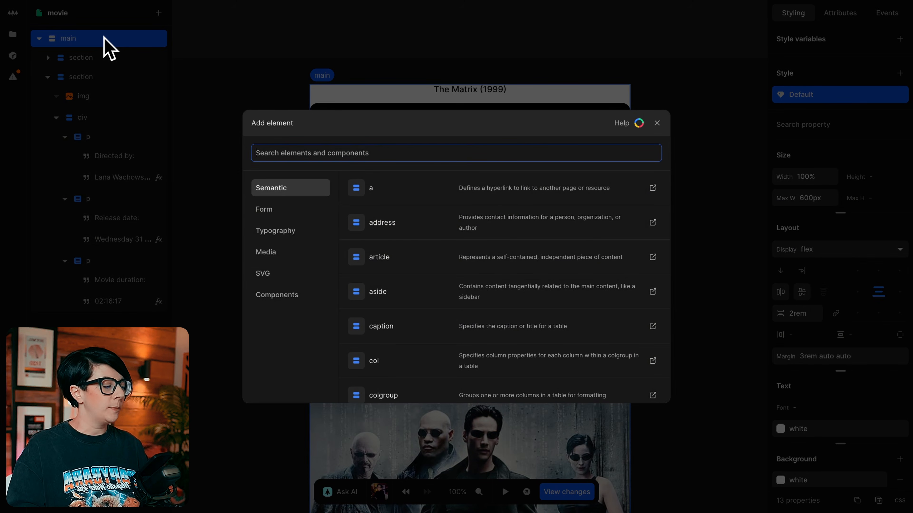
type("a")
key("Return")
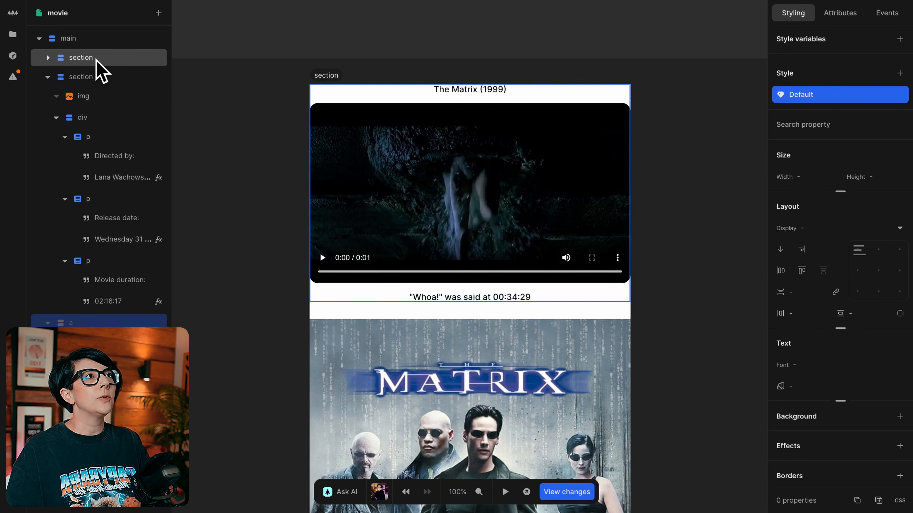
left_click_drag(97, 61, 108, 42)
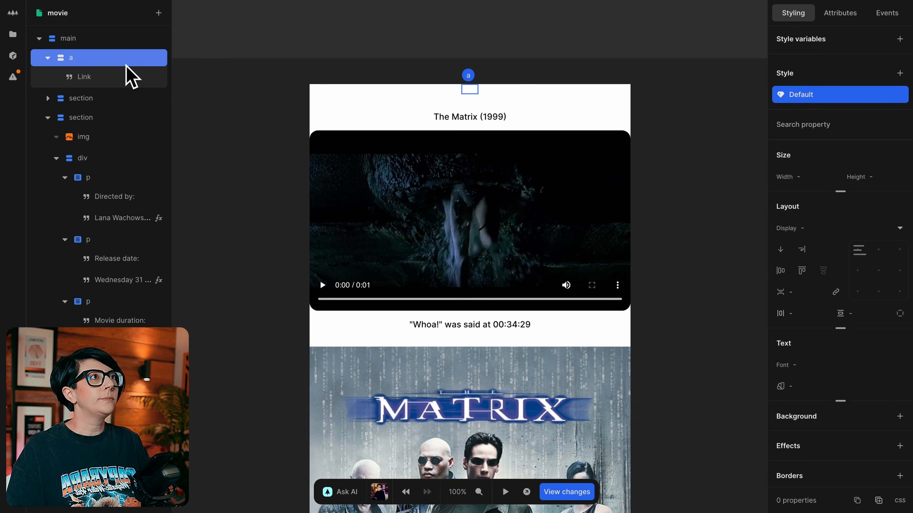
left_click(130, 77)
double_click(822, 65)
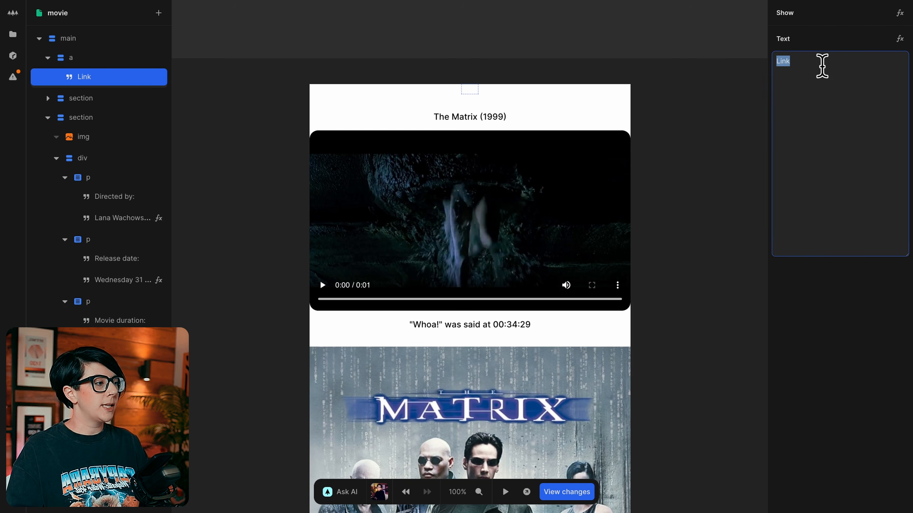
type("Back to all movies")
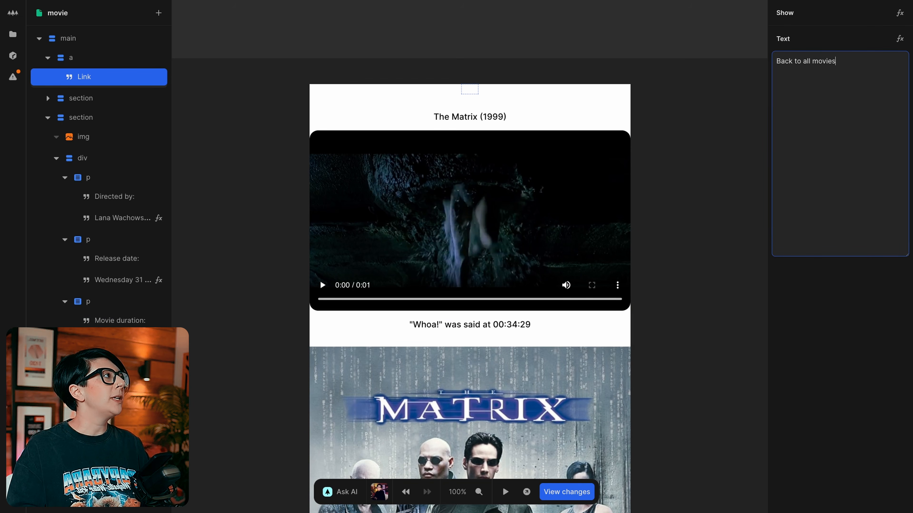
Step: Check the back link's href attribute and set the link's text color to --lime-700
left_click(102, 58)
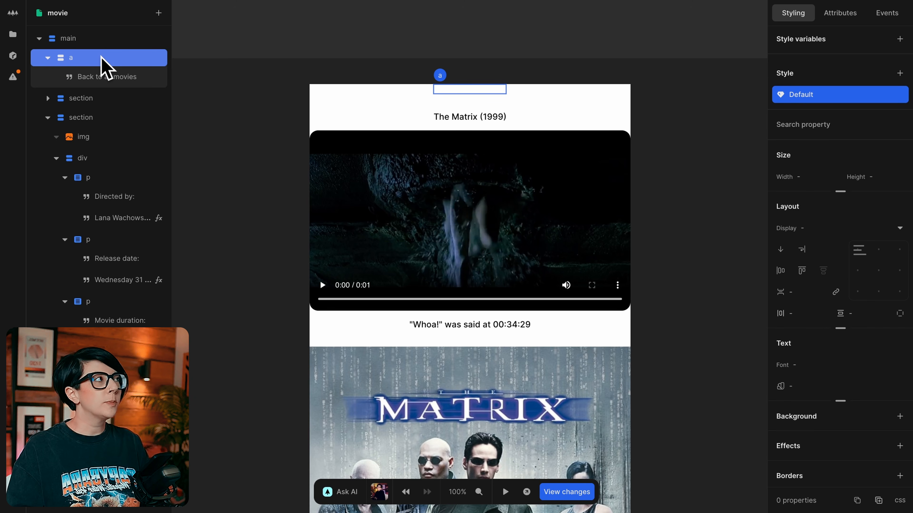
key("2")
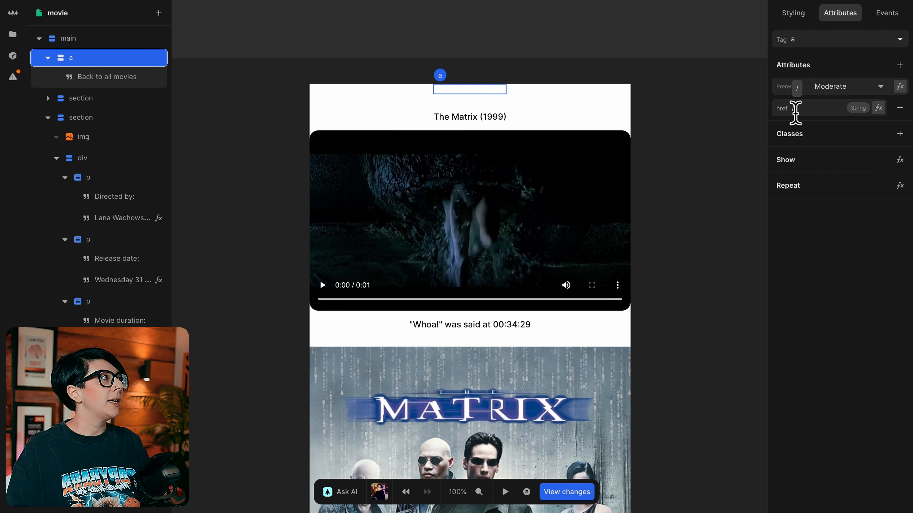
key("1")
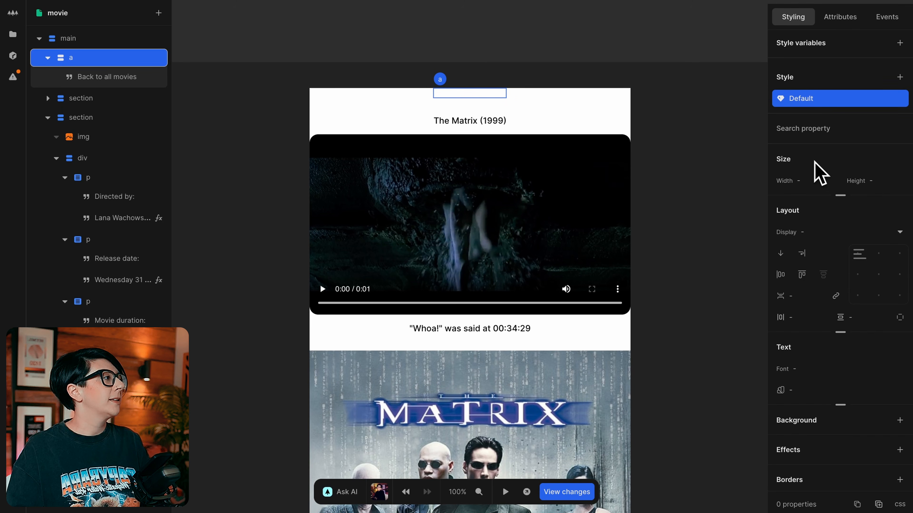
scroll(820, 172, "down", 3)
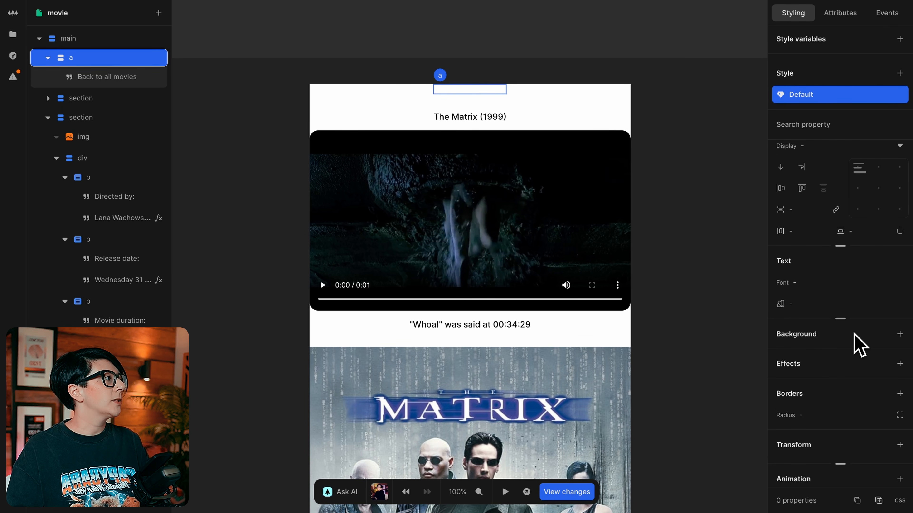
left_click(783, 305)
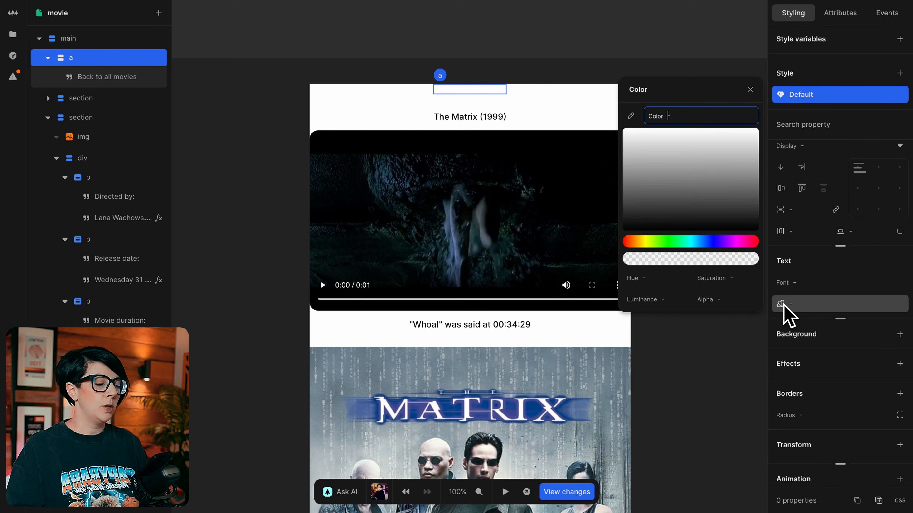
type("--")
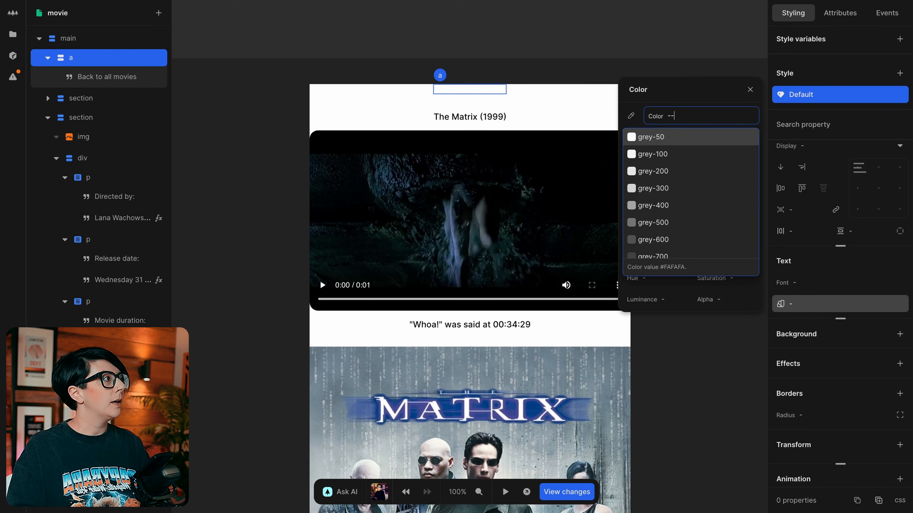
type("lime")
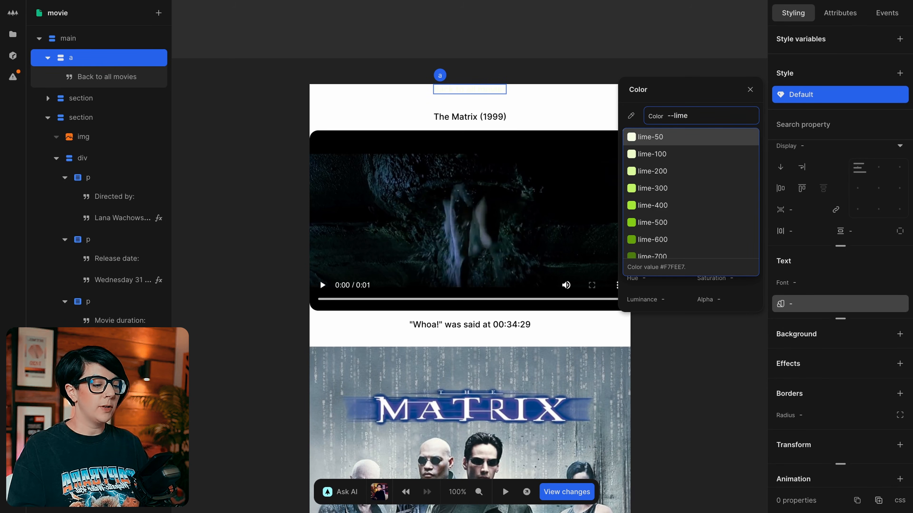
type("-7")
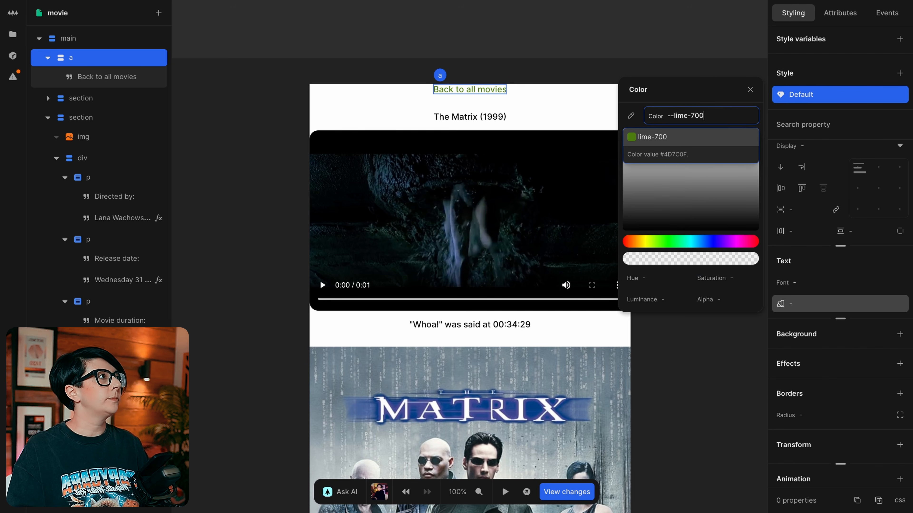
type("00")
key("Return")
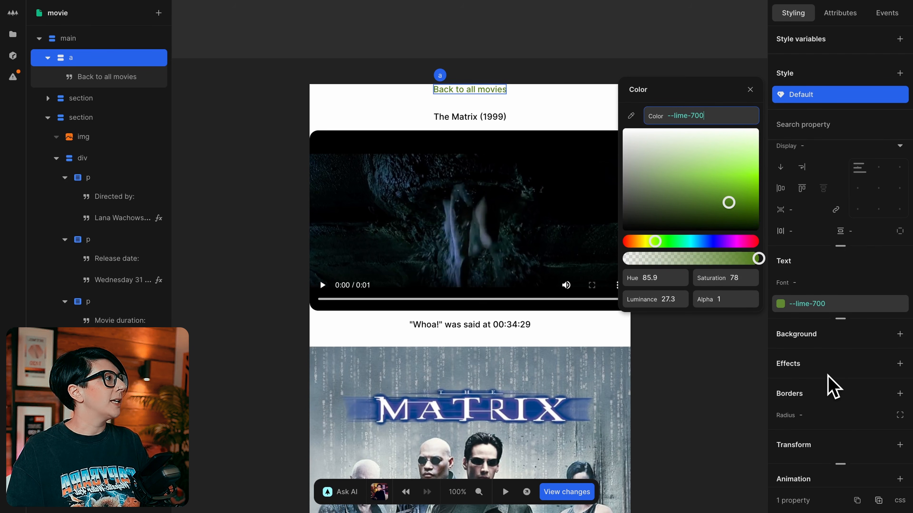
Step: Give the back link an underline text decoration
left_click(840, 319)
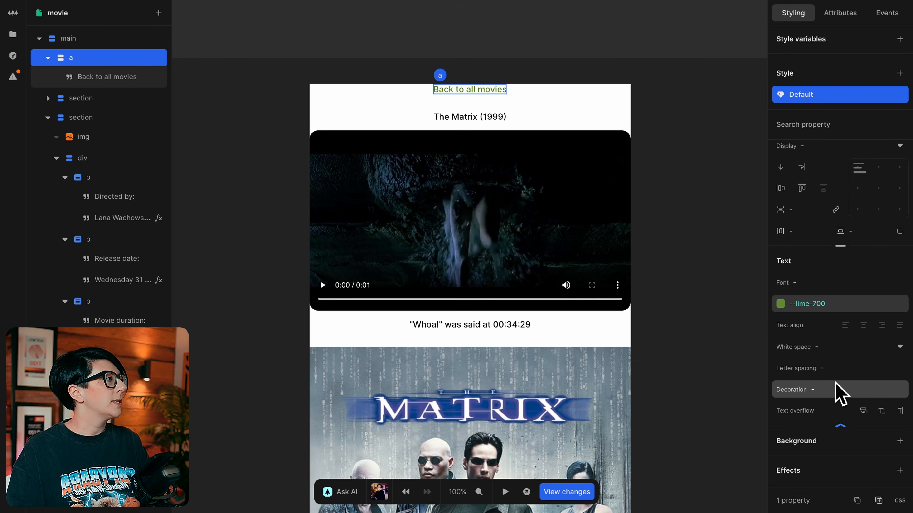
left_click(839, 392)
left_click(701, 308)
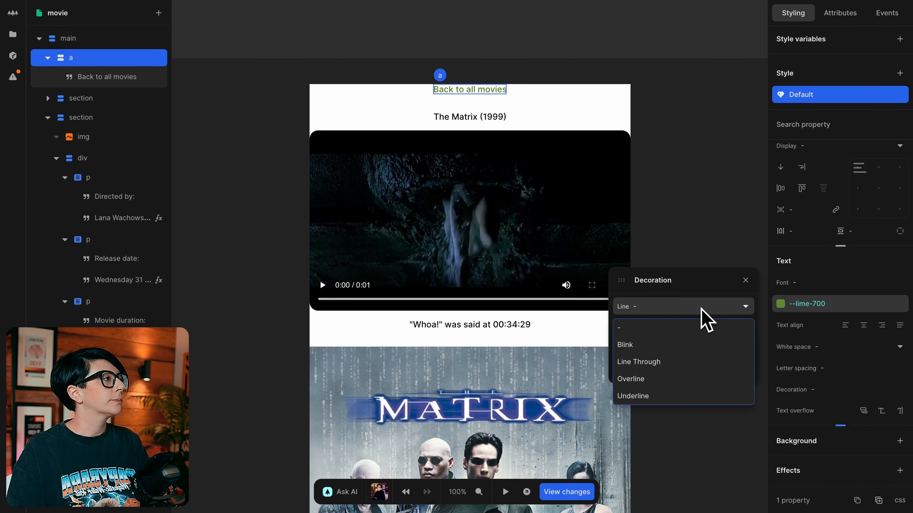
left_click(663, 396)
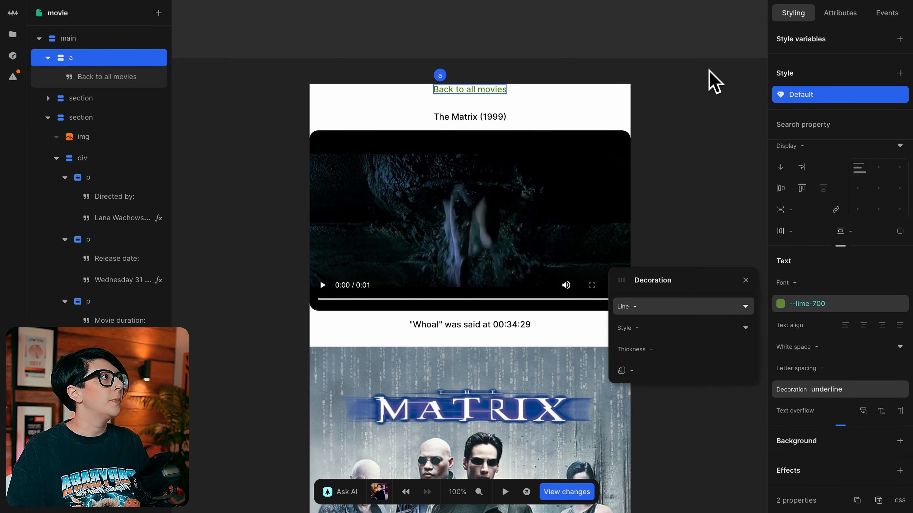
left_click(689, 54)
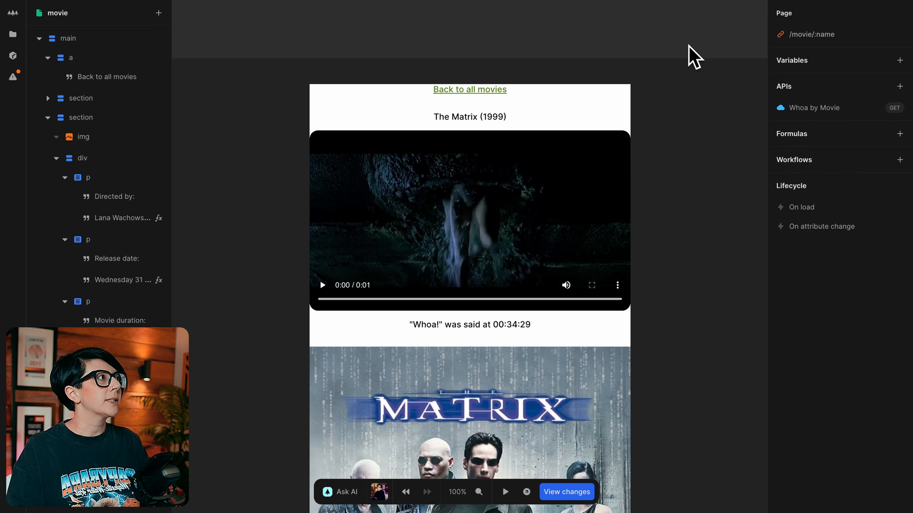
Step: Preview the movie page in the browser at 150% zoom and follow "Back to all movies" to the catalogue
left_click(526, 493)
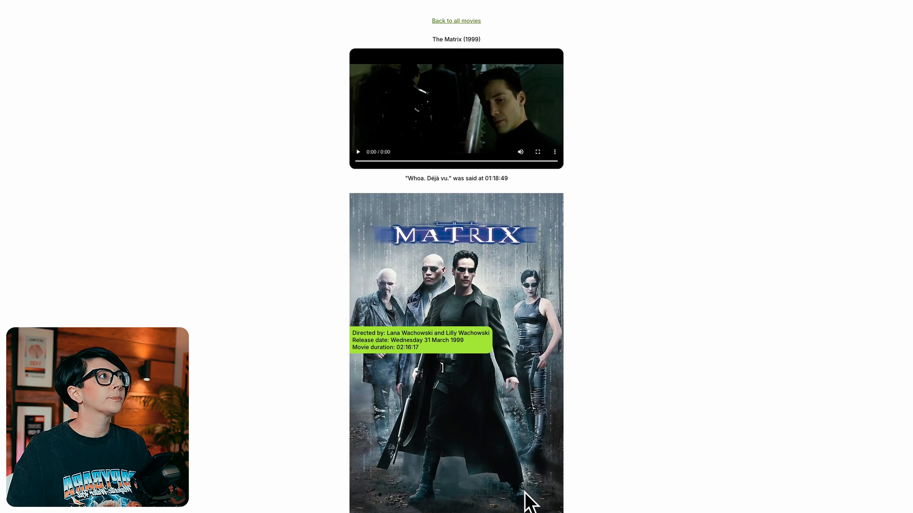
key("super+plus")
key("super+plus")
key("super+plus")
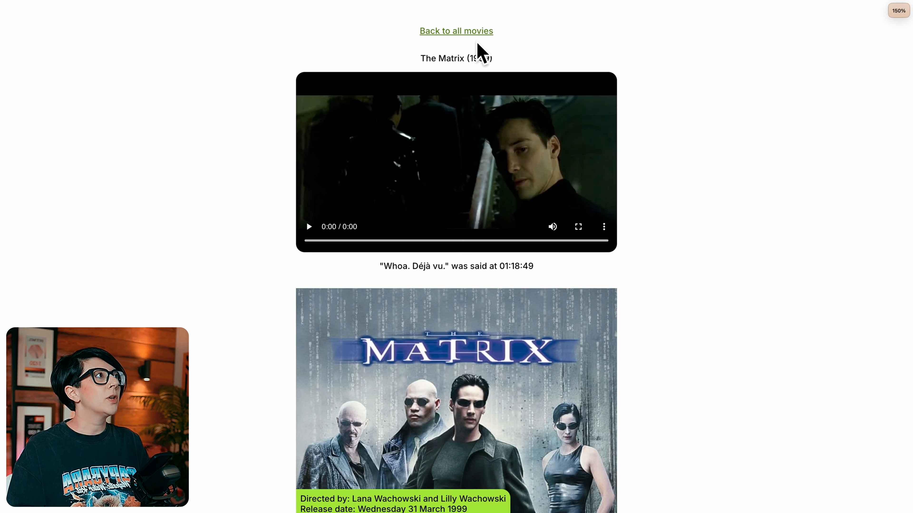
left_click(456, 31)
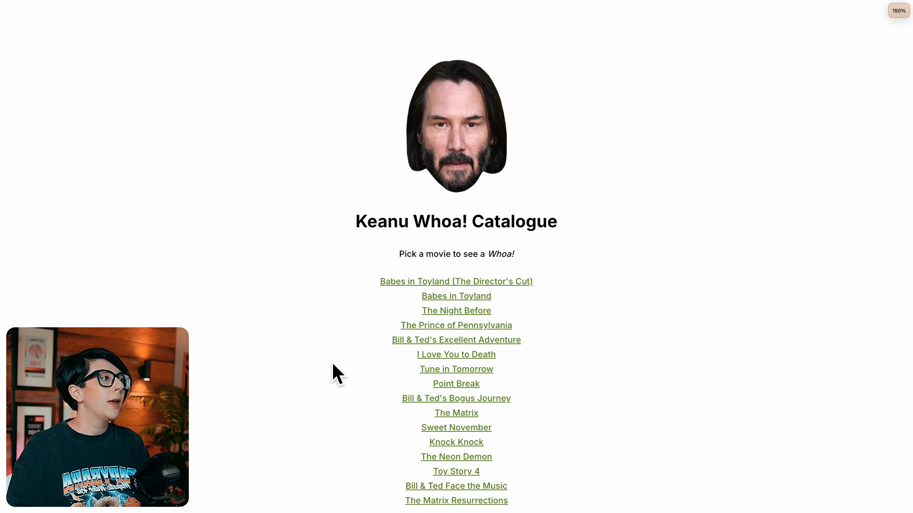
scroll(359, 381, "down", 1)
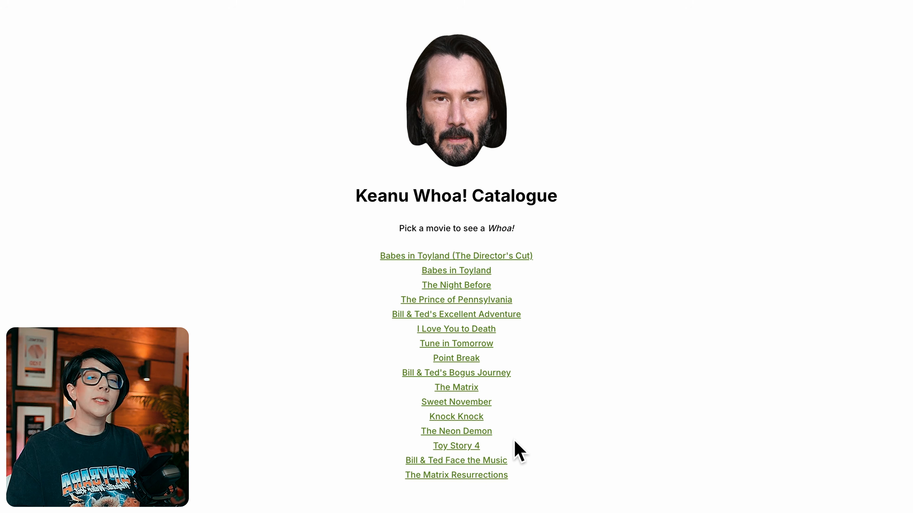
Step: Open the Toy Story 4 page from the catalogue and return to the movie list through the back link
left_click(463, 447)
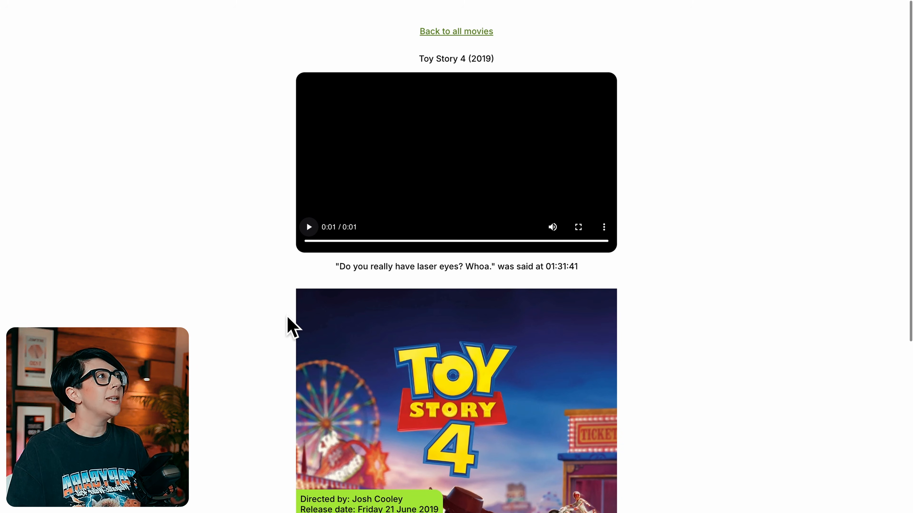
left_click(462, 34)
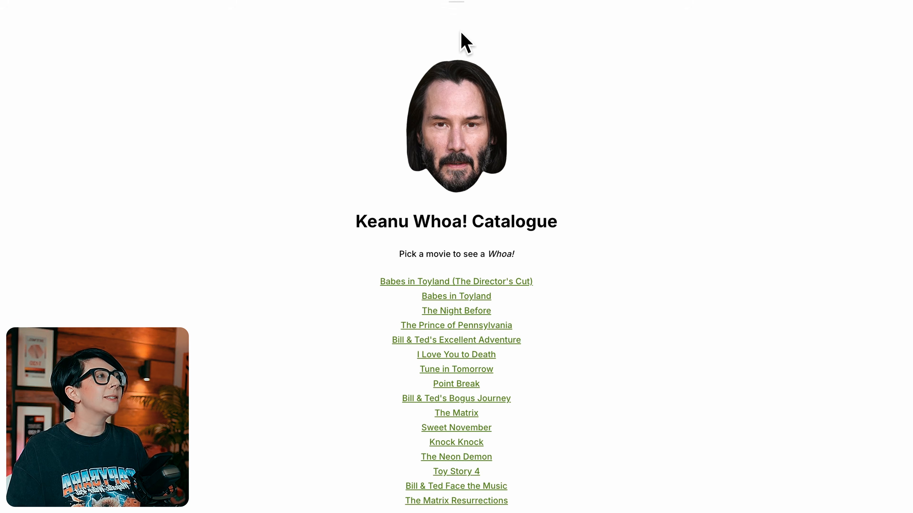
scroll(448, 320, "down", 1)
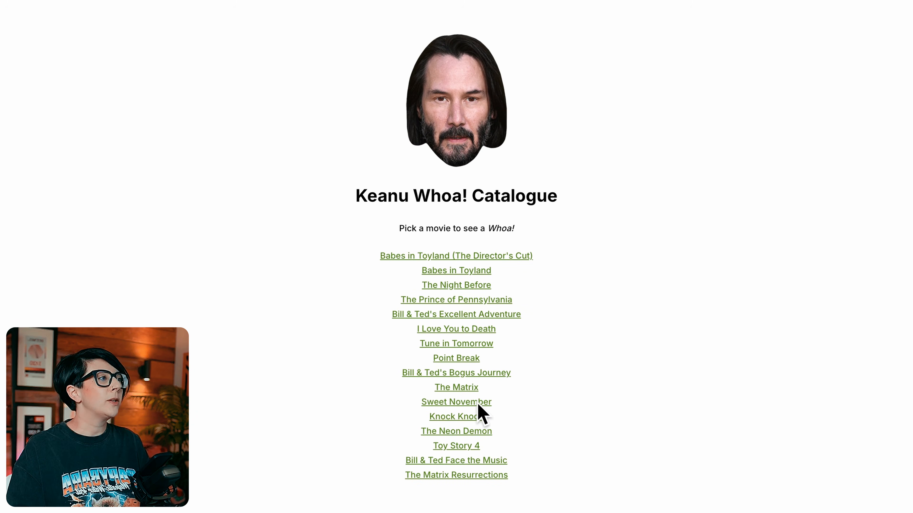
Step: Open the Sweet November page from the catalogue, play its clip and return to the movie list through the back link
left_click(478, 404)
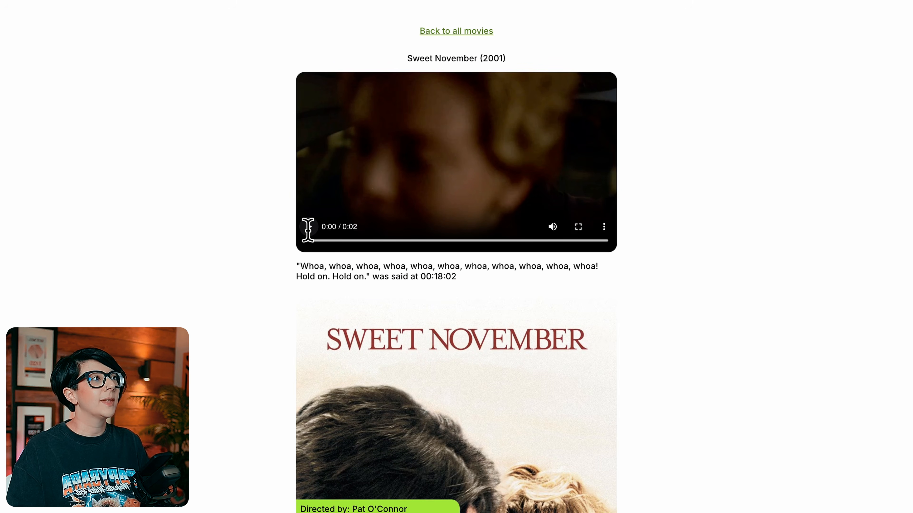
left_click(308, 227)
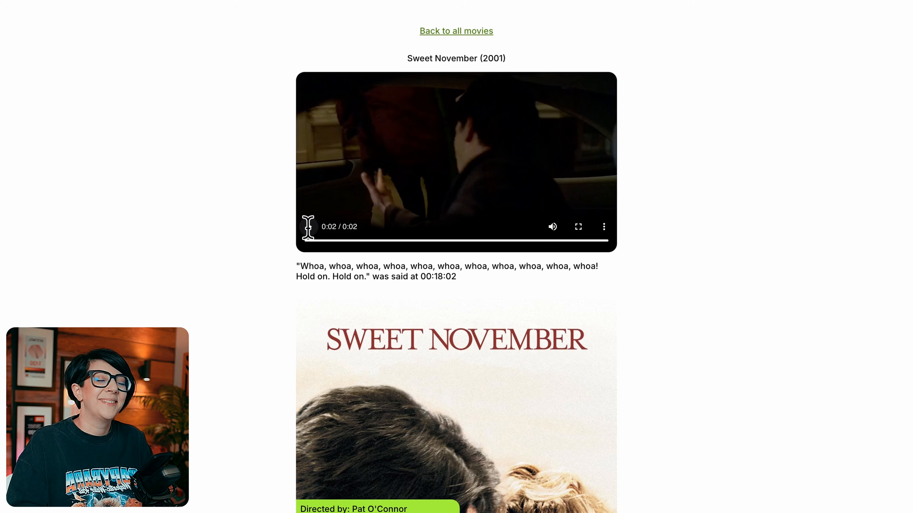
left_click(454, 32)
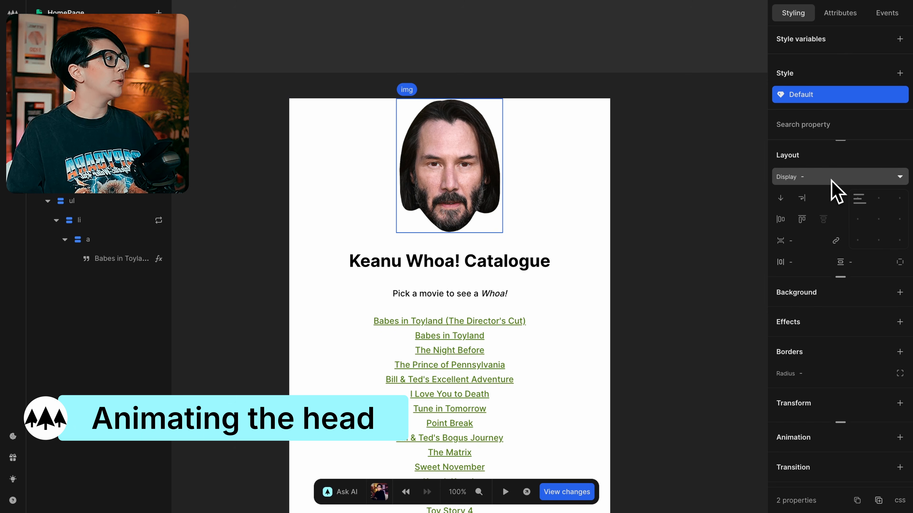
Step: Add a rotate transform of -16deg around the z axis to the head image on the home page
left_click(900, 403)
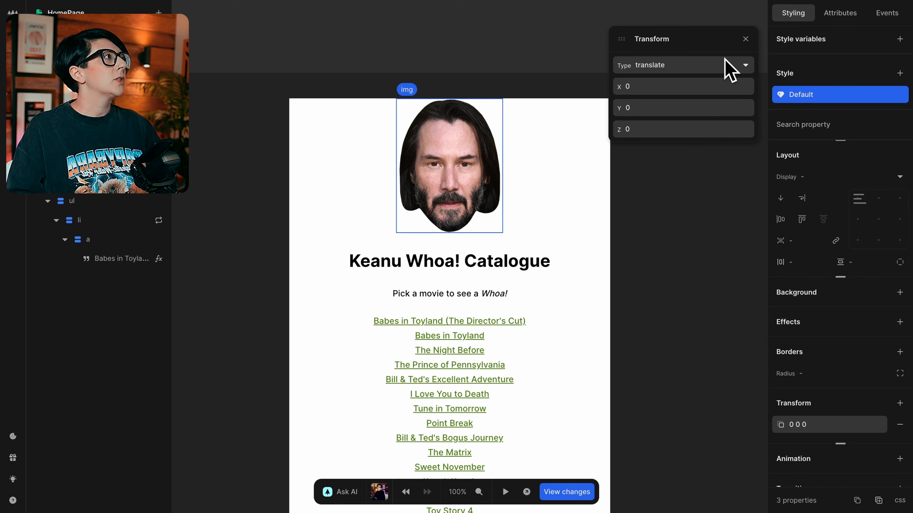
left_click(733, 67)
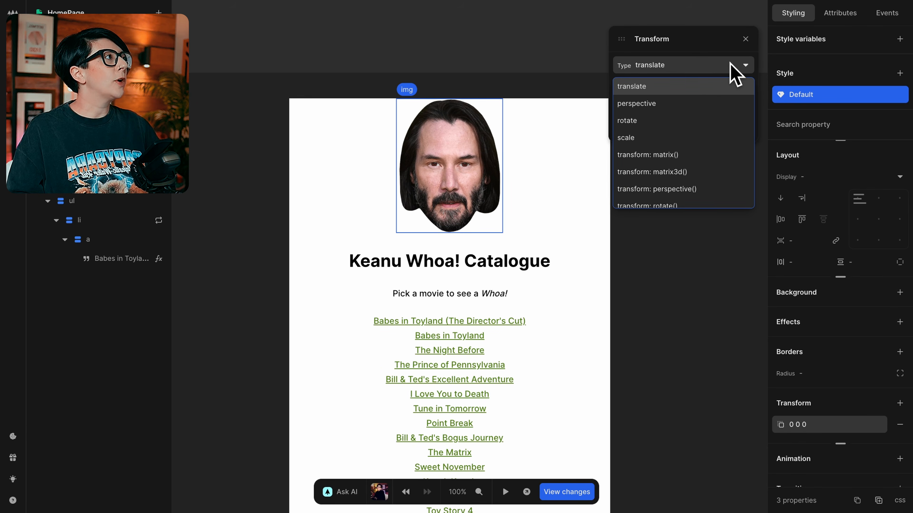
left_click(687, 121)
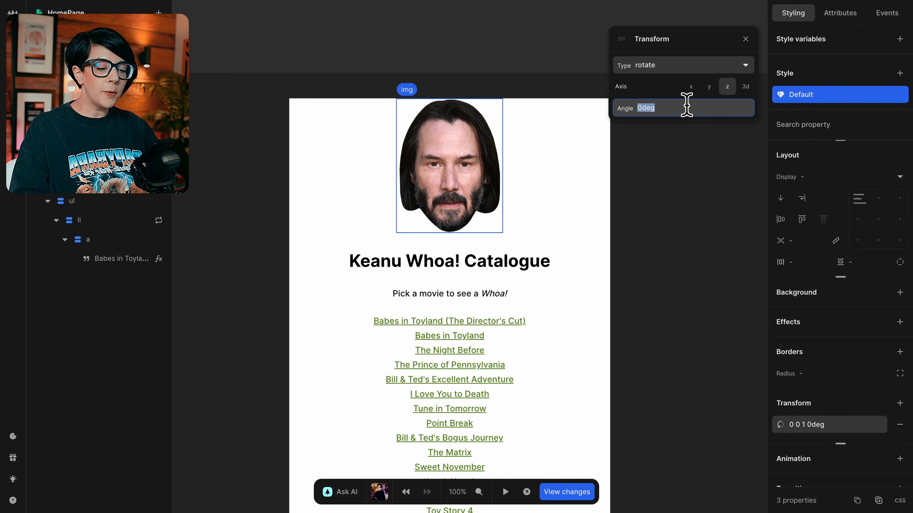
type("-16deg")
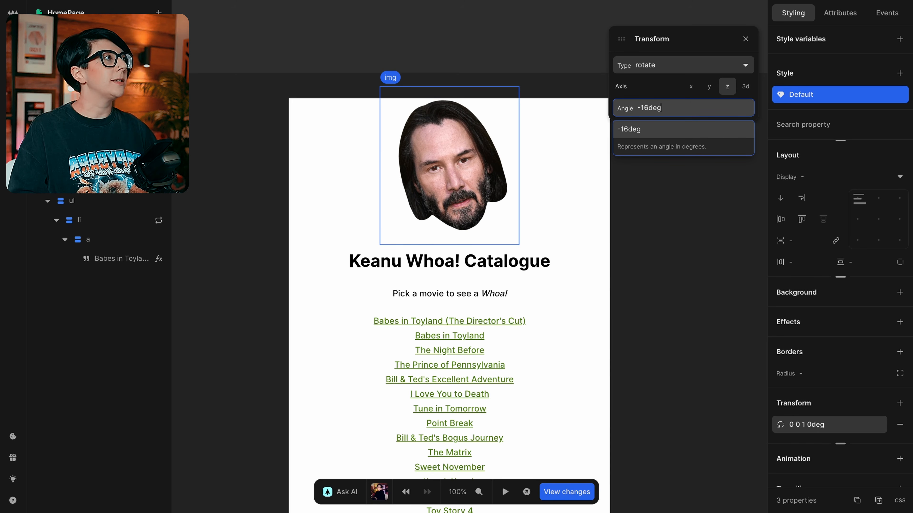
key("Return")
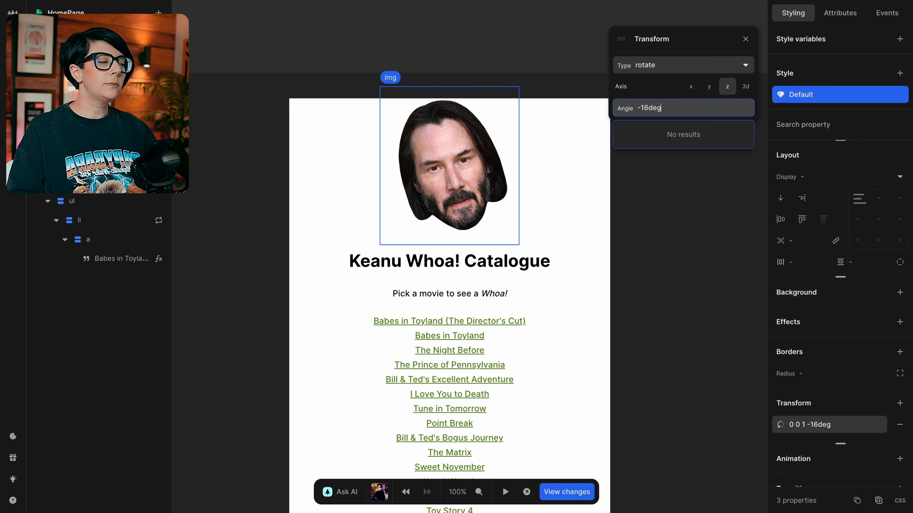
key("Escape")
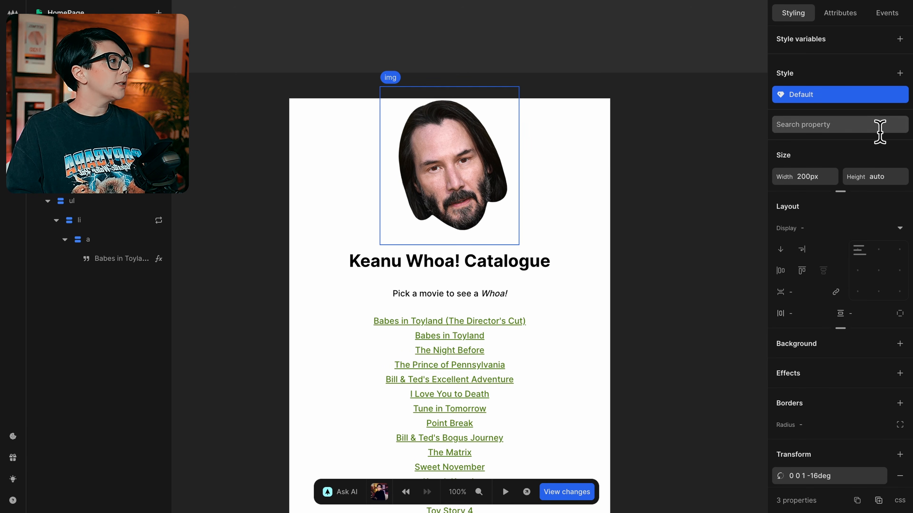
Step: Create an animation for the head image from the Rotate preset and play it back
scroll(874, 329, "down", 3)
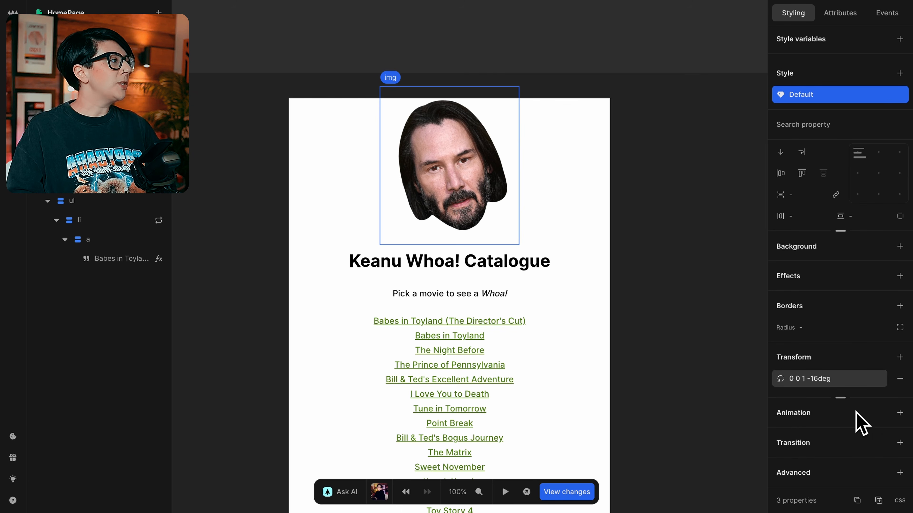
left_click(899, 413)
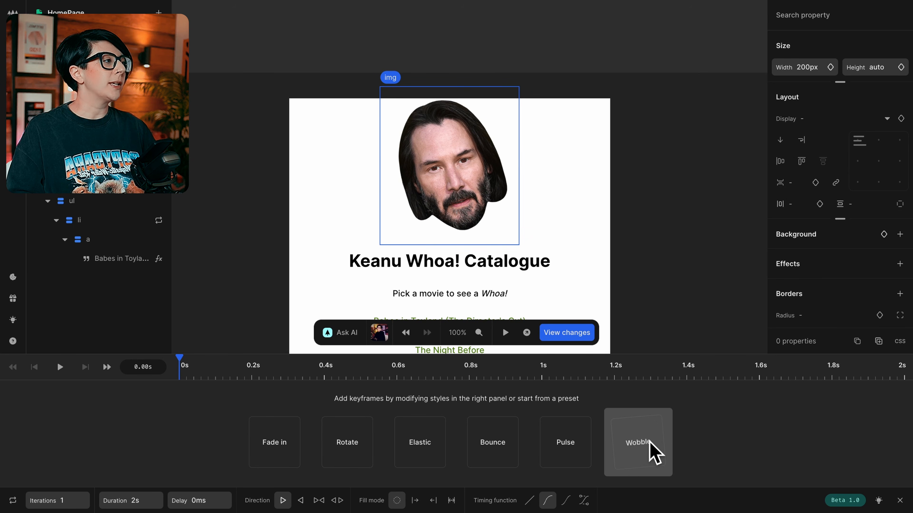
left_click(347, 445)
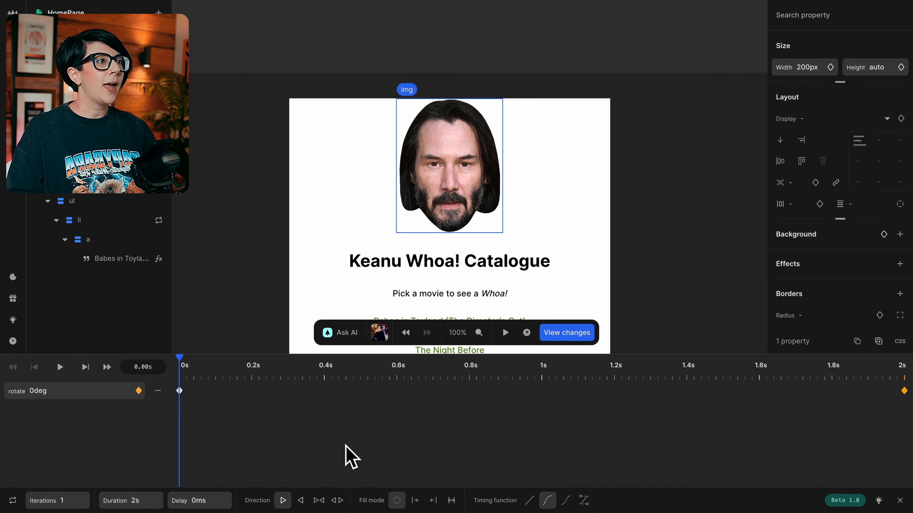
left_click(61, 367)
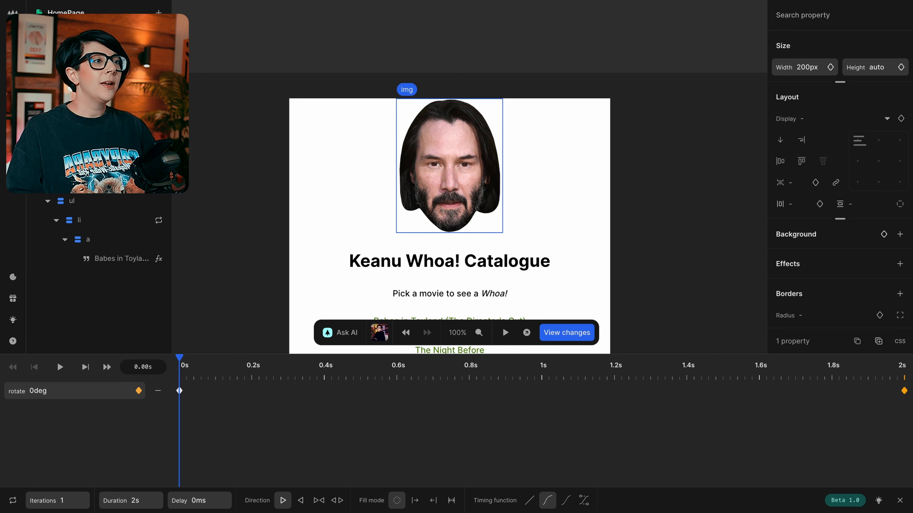
Step: Set the head animation's duration to 1s
left_click(144, 500)
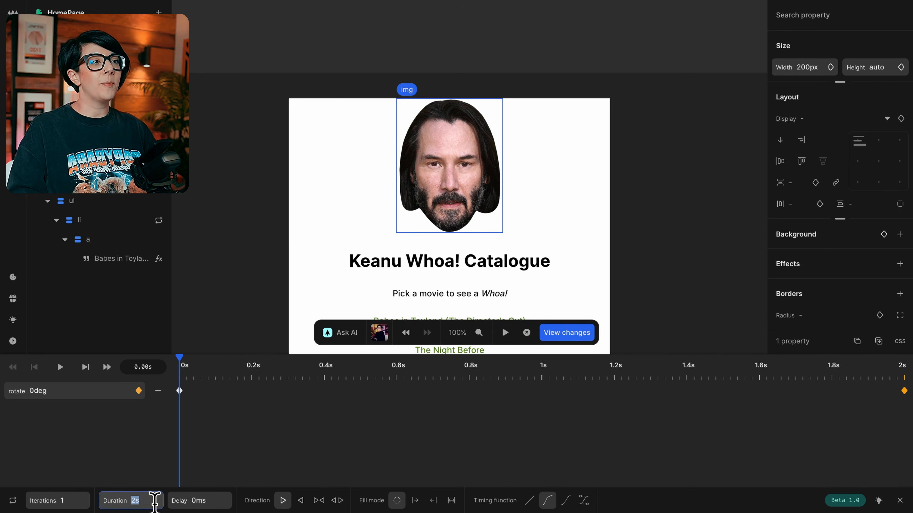
type("1s")
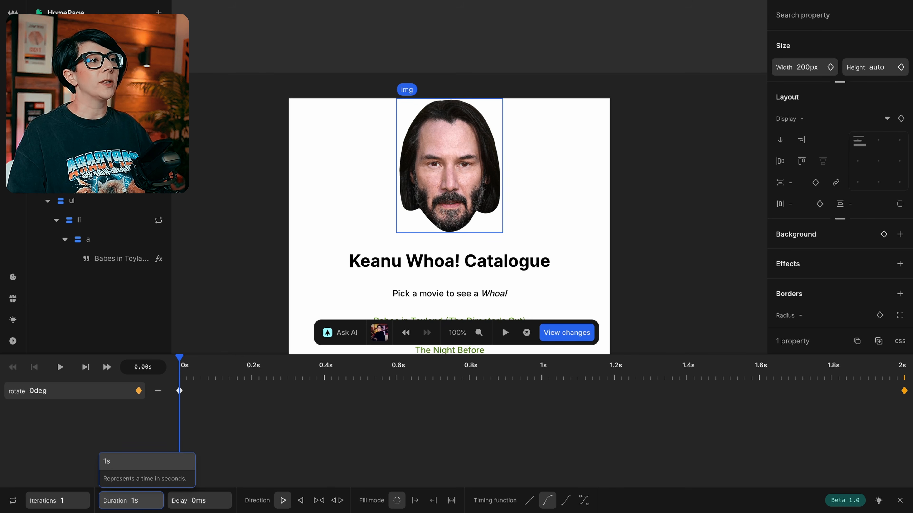
key("Return")
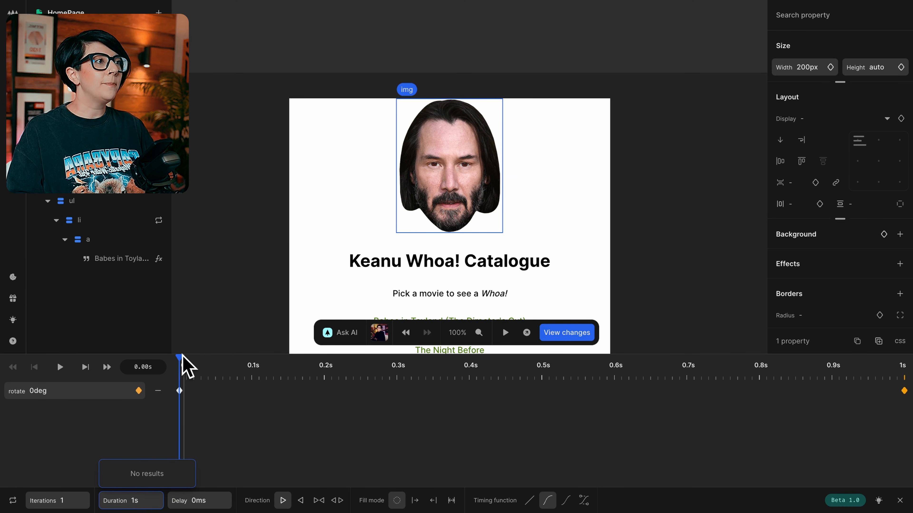
Step: Add rotate keyframes to the head animation at 0.25s, 0.50s and 0.74s
left_click_drag(180, 357, 360, 357)
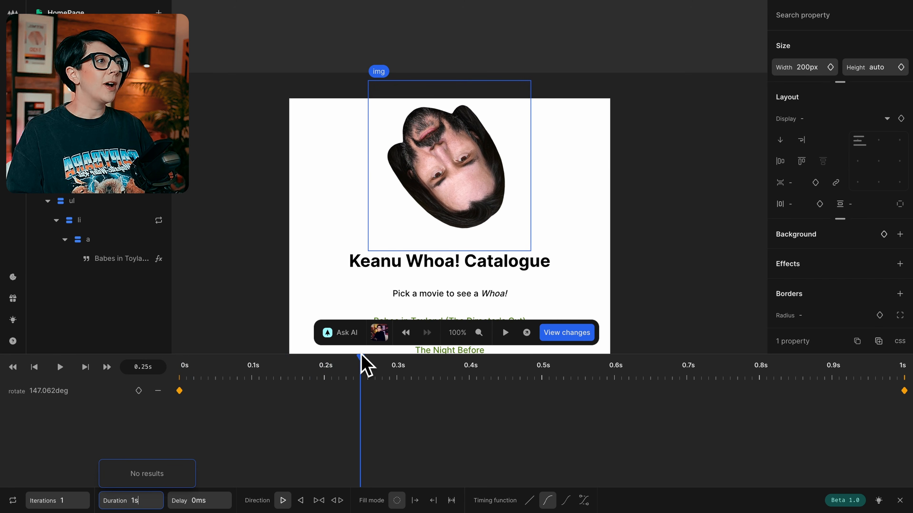
left_click(139, 391)
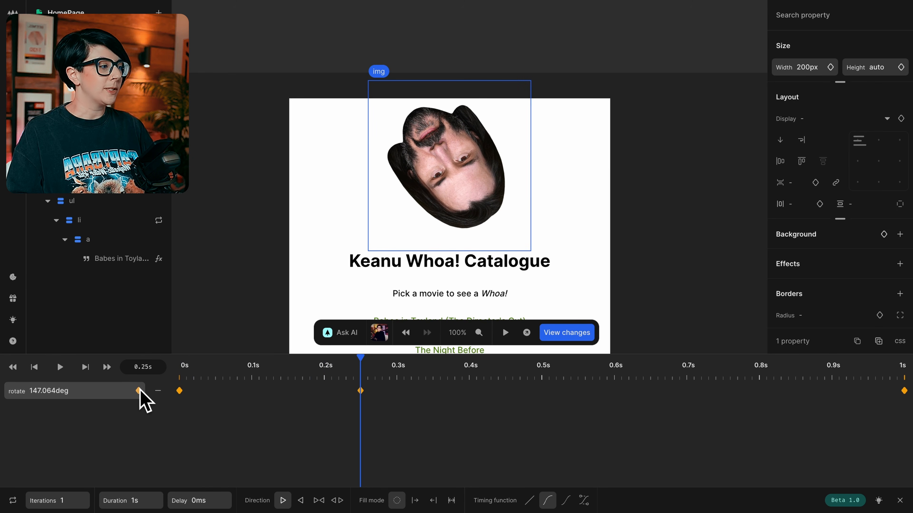
left_click_drag(361, 357, 544, 351)
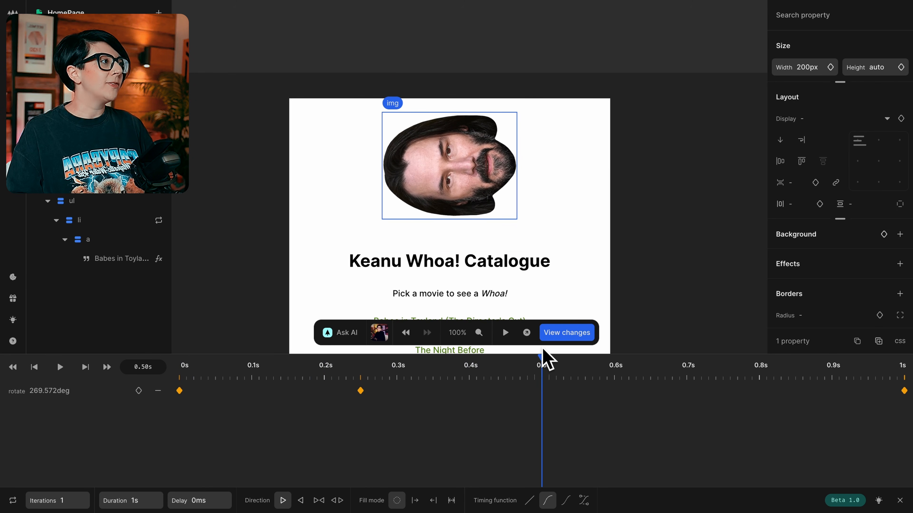
left_click(139, 391)
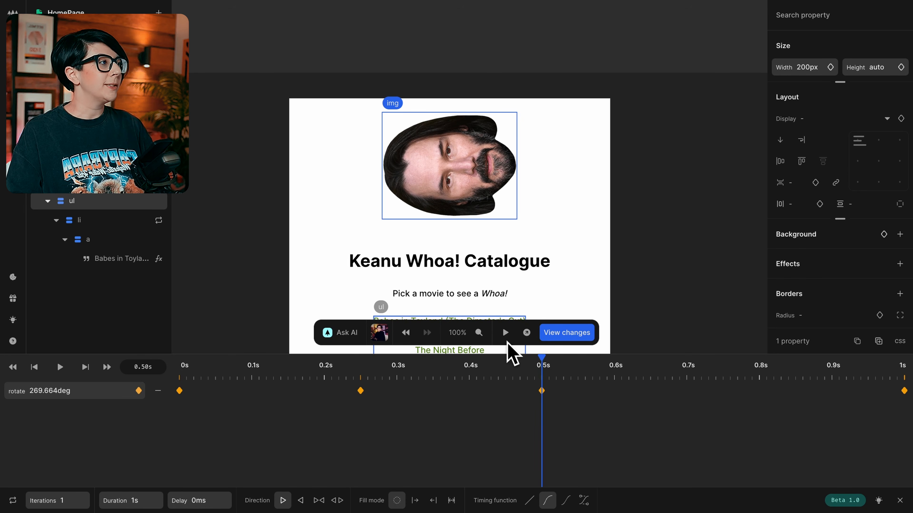
left_click_drag(542, 370, 717, 361)
left_click(139, 391)
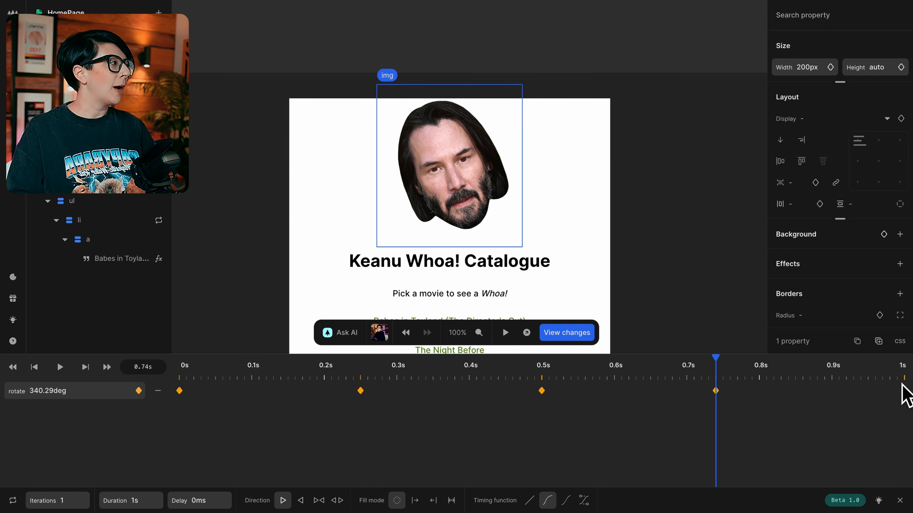
Step: Set the rotate value of the head animation's first keyframe, at 0s, to 16deg
left_click(902, 390)
left_click_drag(716, 358, 79, 391)
left_click(80, 390)
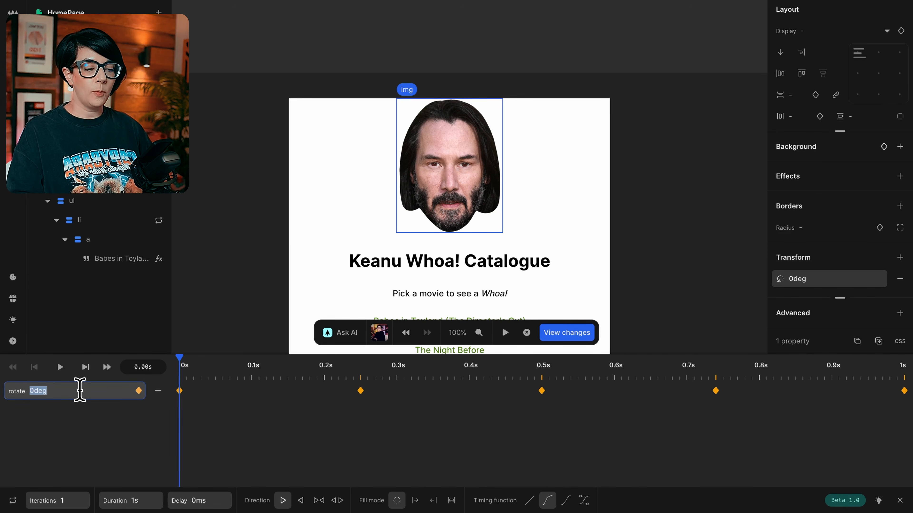
type("16deg")
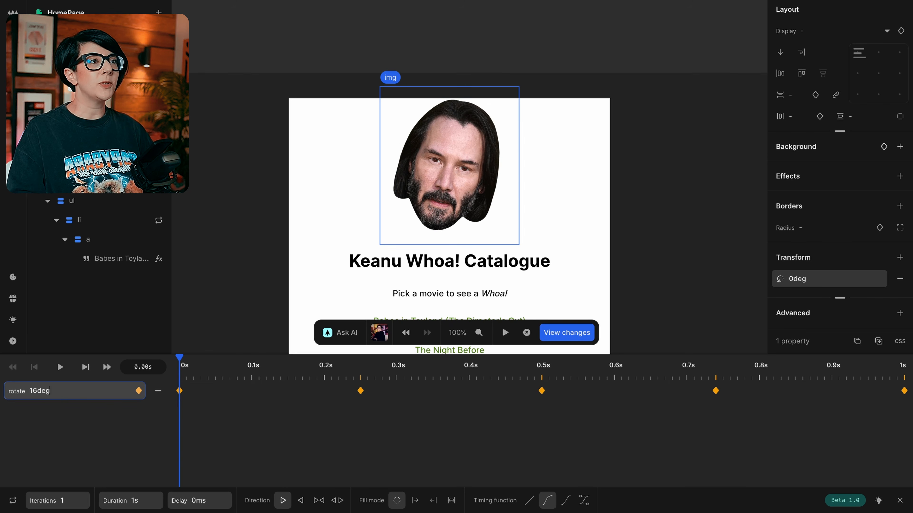
key("Return")
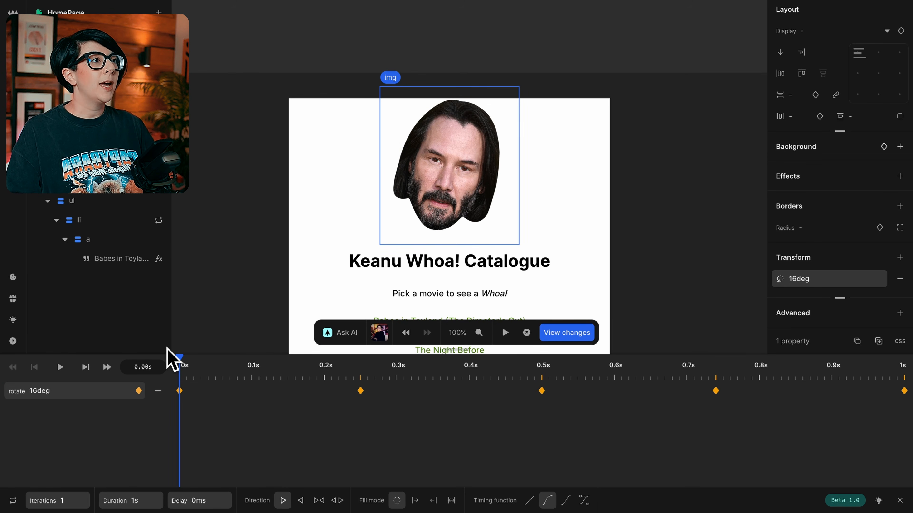
Step: Set the rotate value of the keyframe at 0.25s to 0
left_click_drag(180, 356, 360, 359)
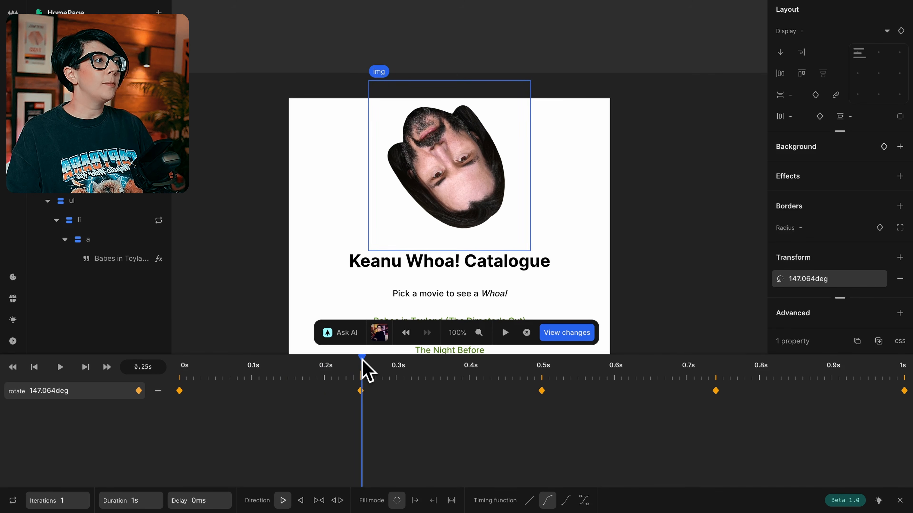
left_click(75, 392)
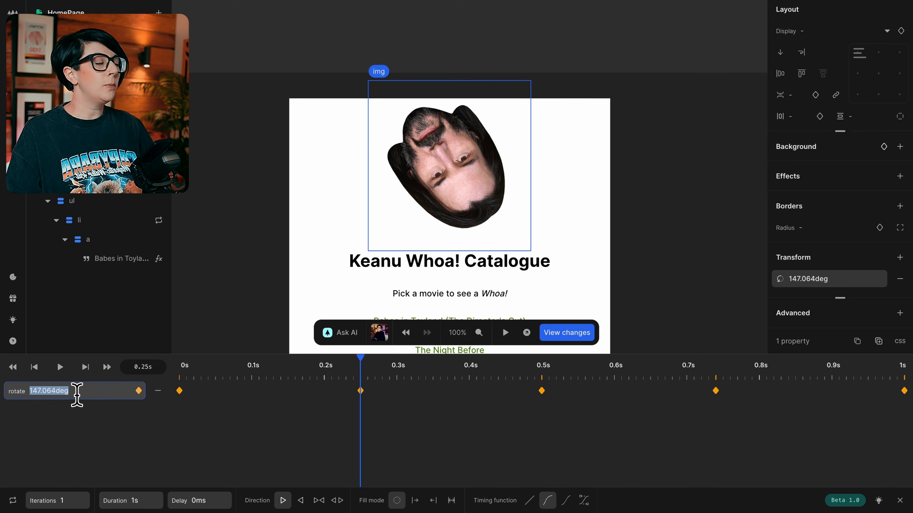
type("0")
key("Return")
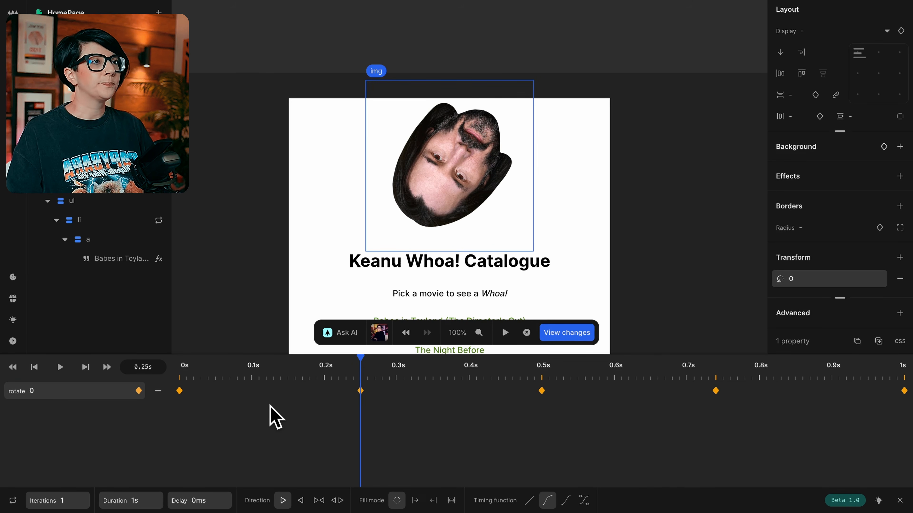
Step: Set the rotate value of the middle keyframe, at 0.50s, to -16deg
left_click(543, 365)
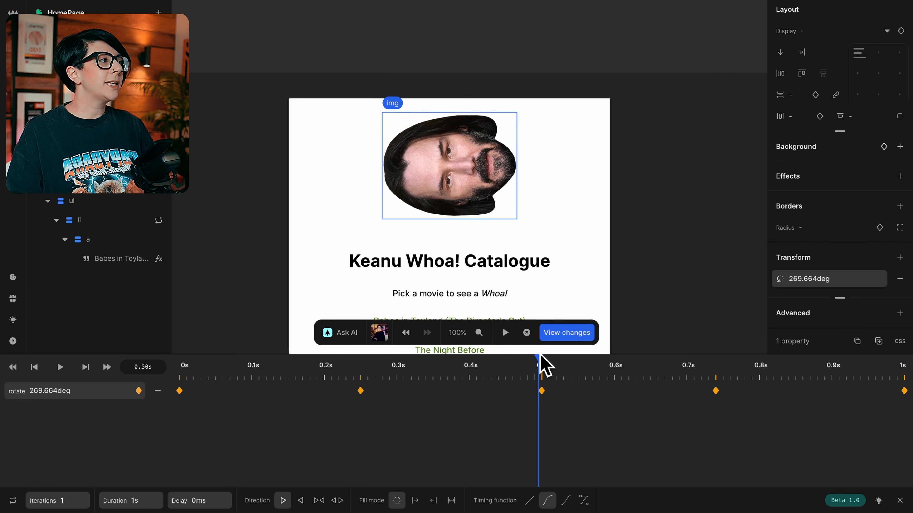
left_click(96, 387)
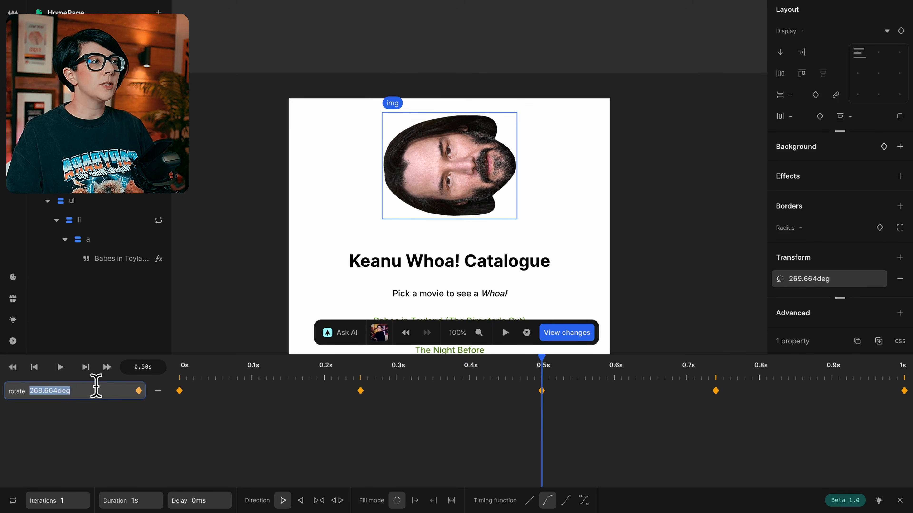
type("-")
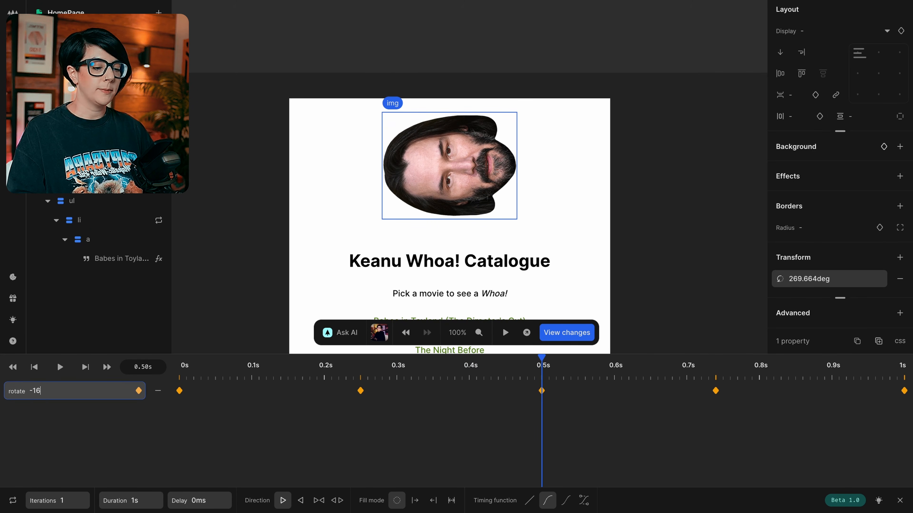
type("16")
key("Return")
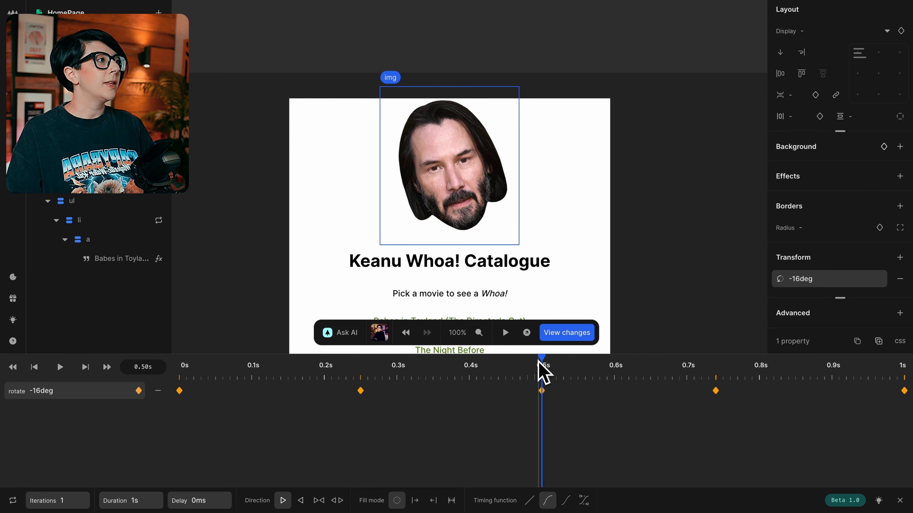
Step: Set the rotate value of the keyframe at 0.74s to 0
left_click_drag(541, 374, 715, 371)
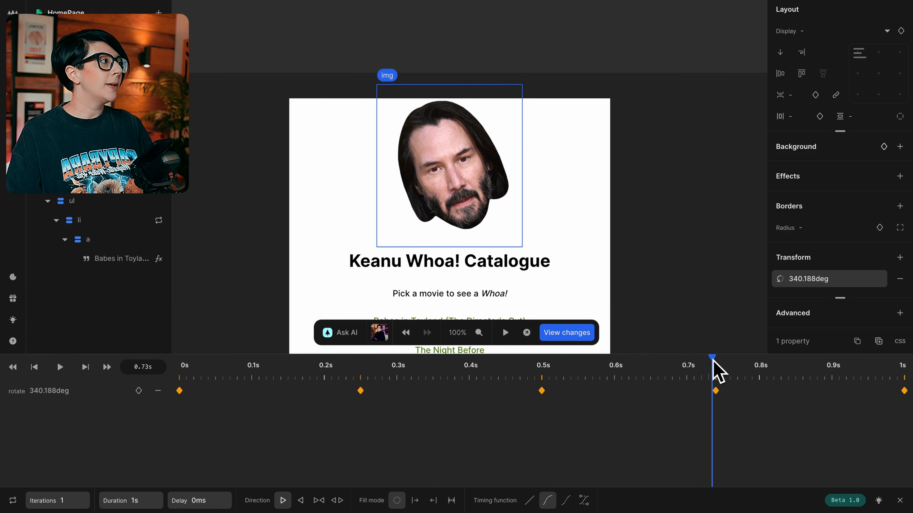
left_click(93, 387)
type("0")
key("Return")
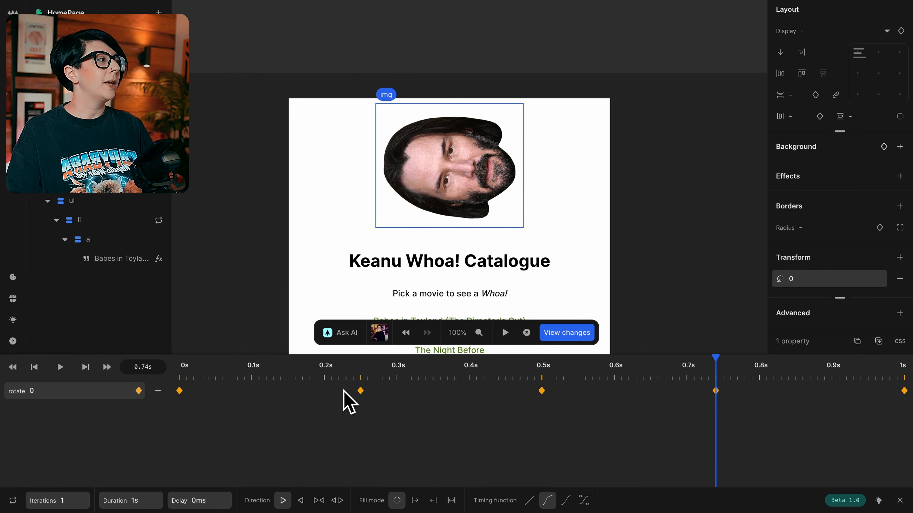
Step: Set the rotate value of the head animation's last keyframe, at 1s, to 16deg
left_click_drag(717, 370, 902, 367)
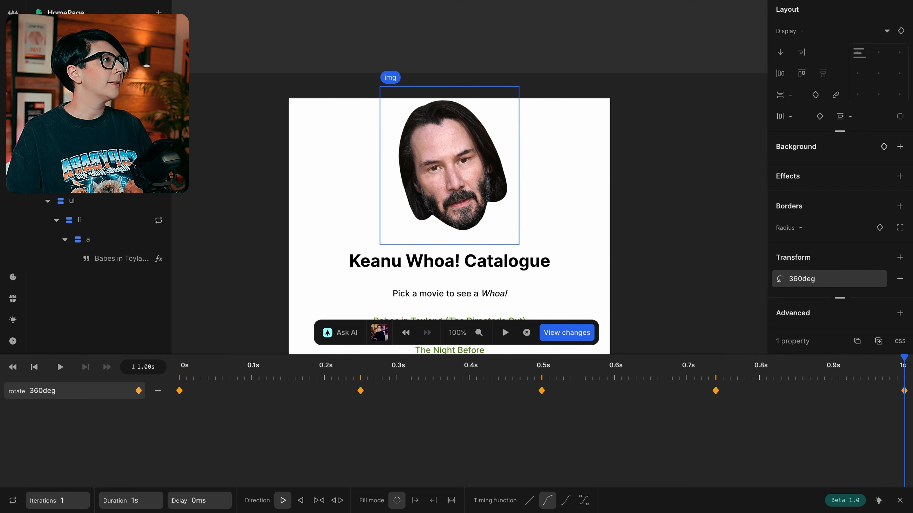
left_click(85, 396)
type("16")
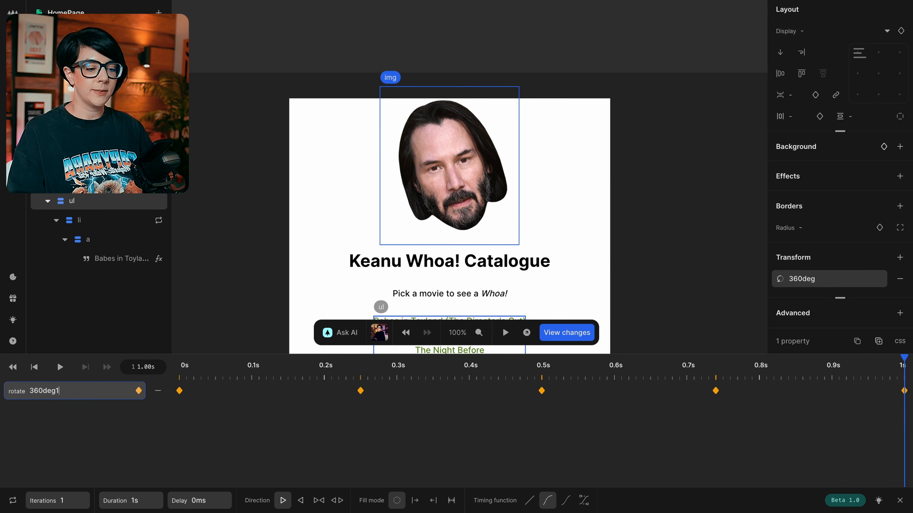
key("Return")
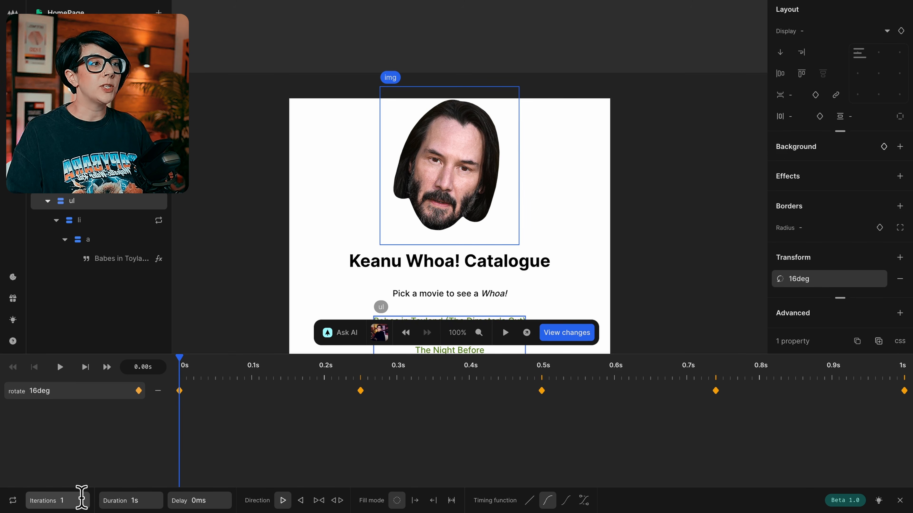
Step: Make the head animation repeat infinitely, play it back in the timeline, and close the animation editor
left_click(13, 500)
left_click(60, 367)
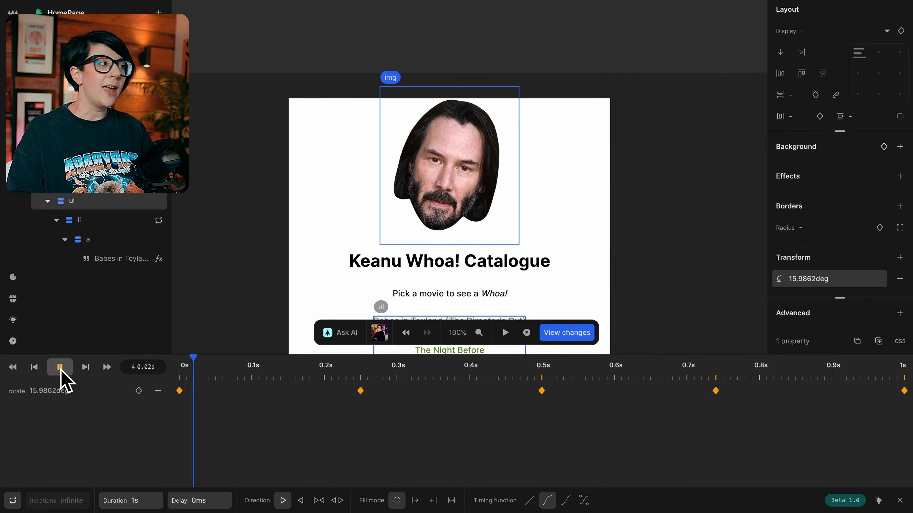
left_click(59, 367)
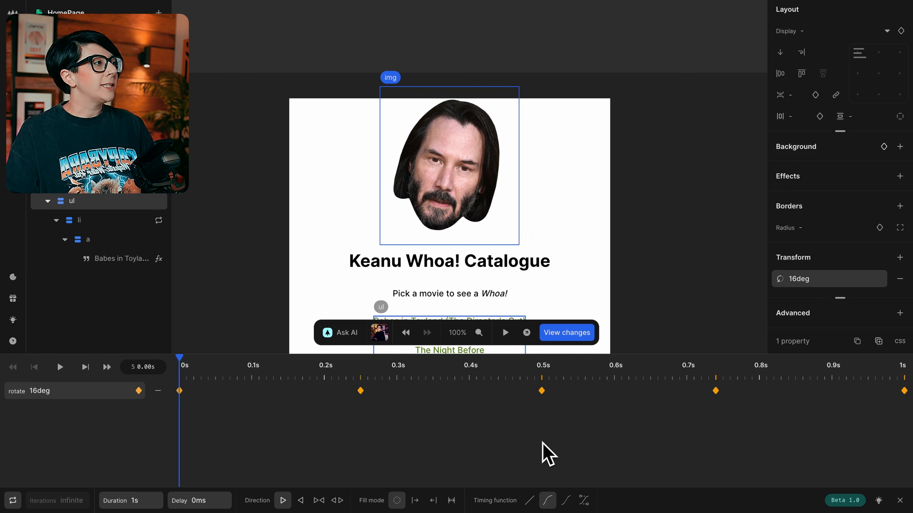
key("Escape")
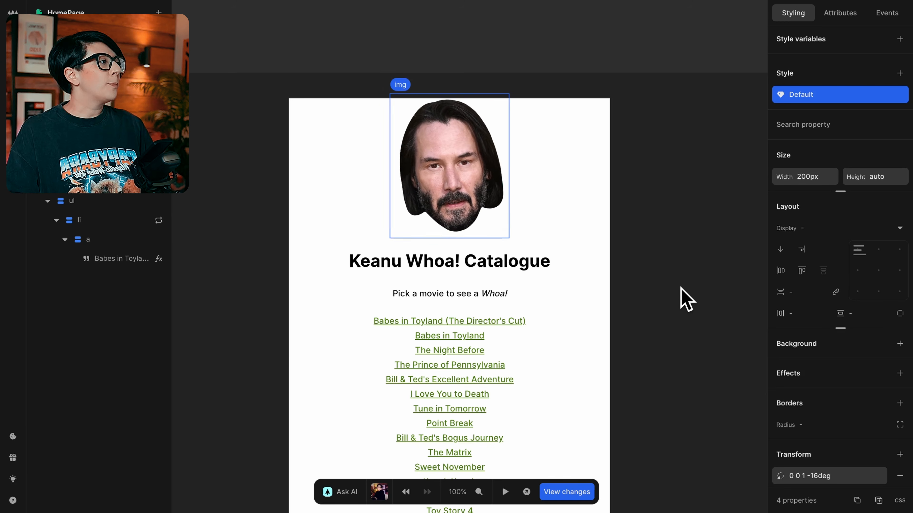
Step: Preview the home page with the wobbling head and open The Neon Demon from the movie list
left_click(527, 492)
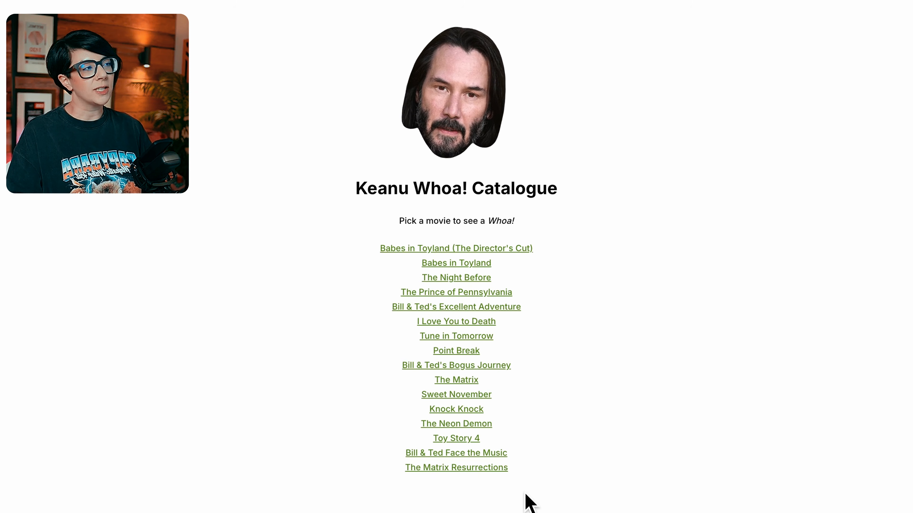
left_click(469, 423)
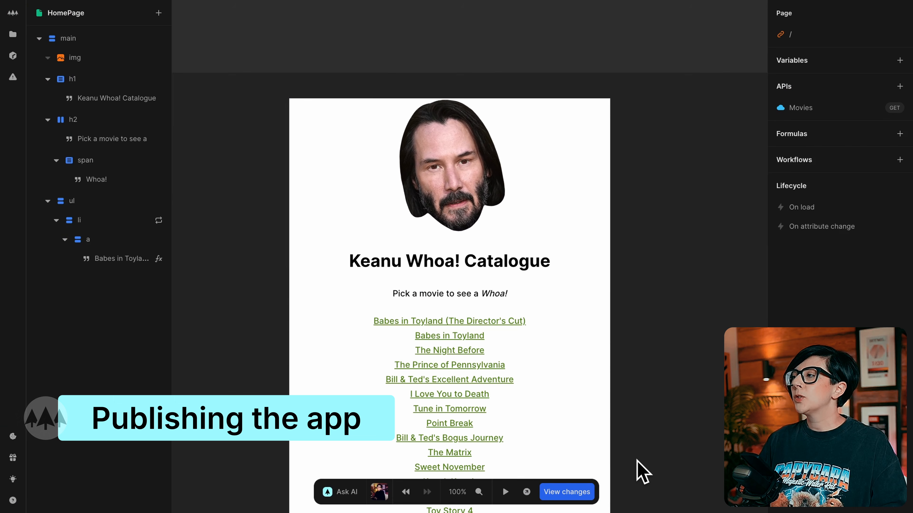
Step: Review the branch changes and publish the branch with the comment "Initial commit, added home page and movie page"
left_click(571, 492)
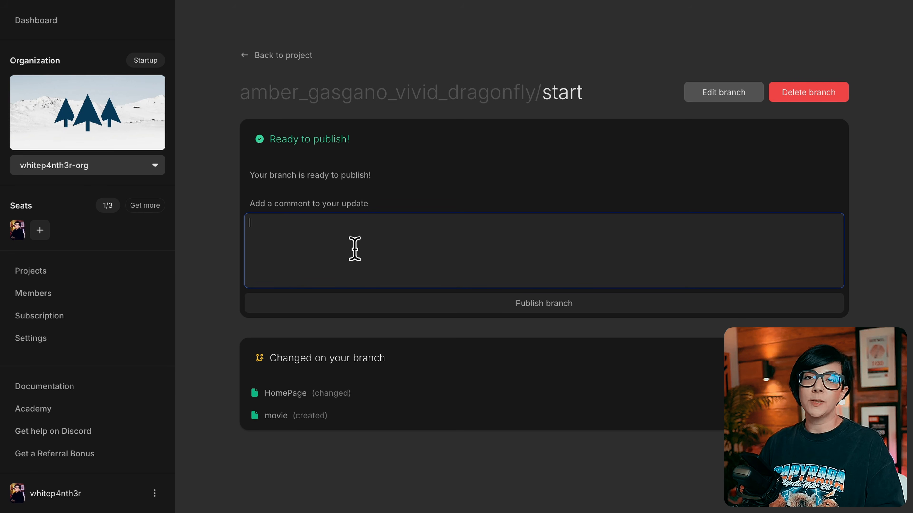
type("Ini")
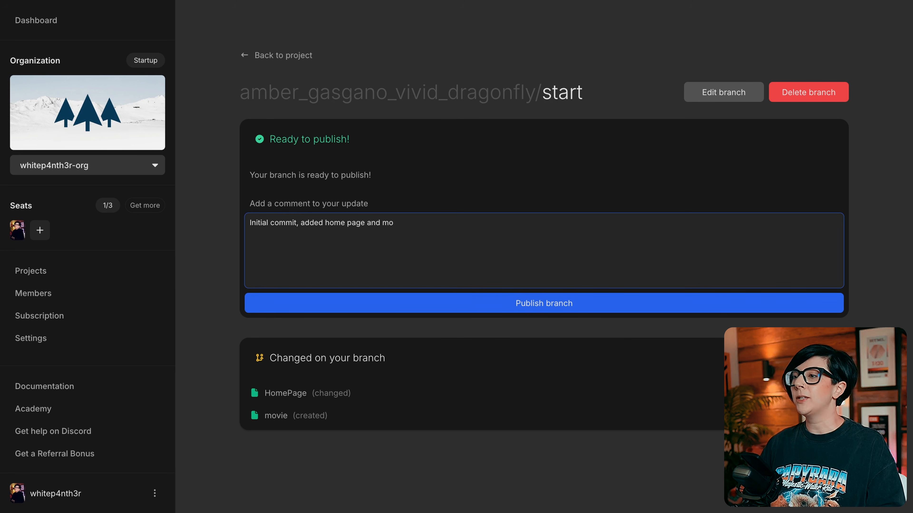
key("Tab")
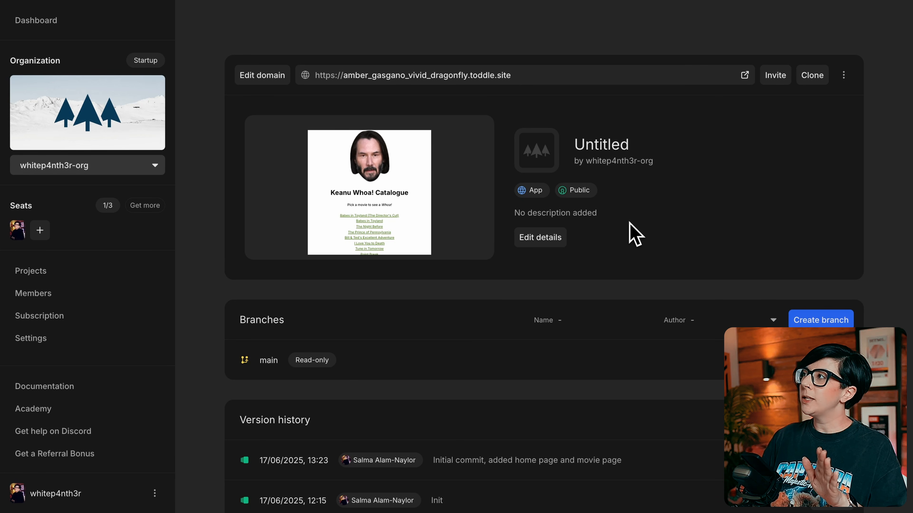
Step: Update the project details with the name "Keanu's site" and the description "Whoa!"
left_click(547, 239)
left_click(453, 226)
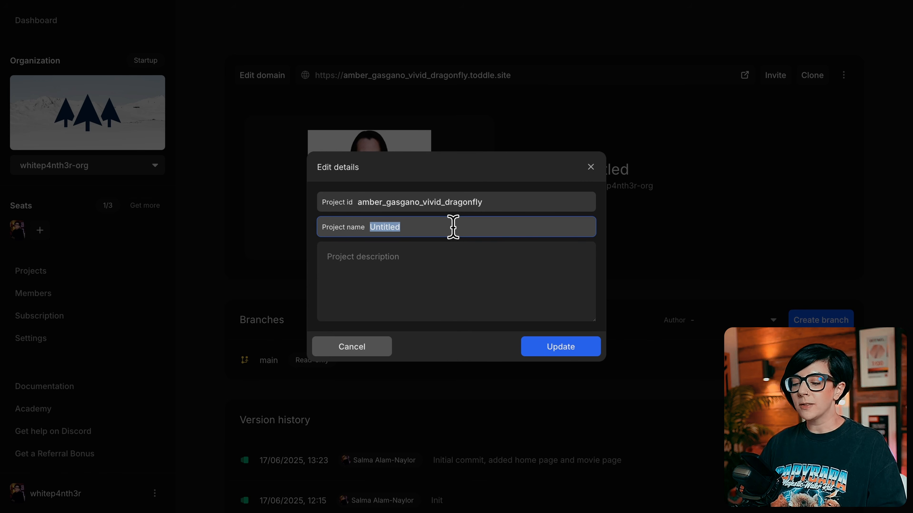
key("BackSpace")
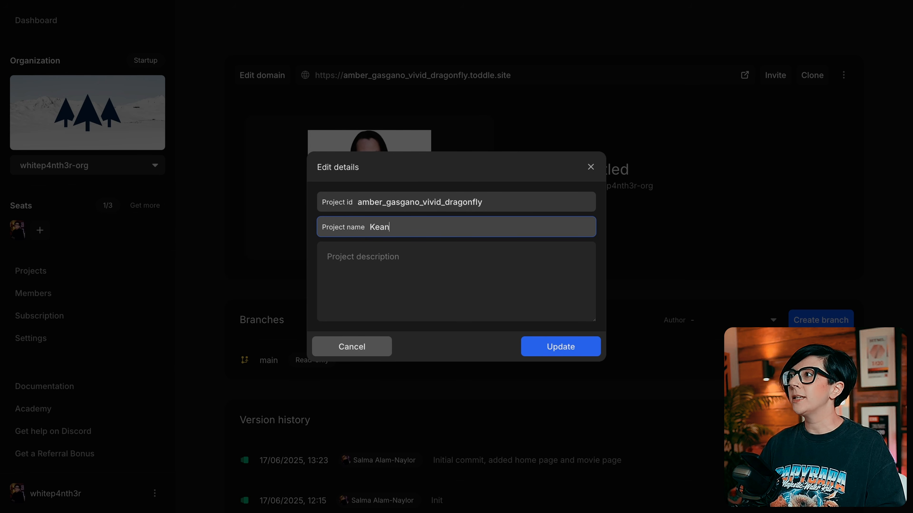
left_click(424, 265)
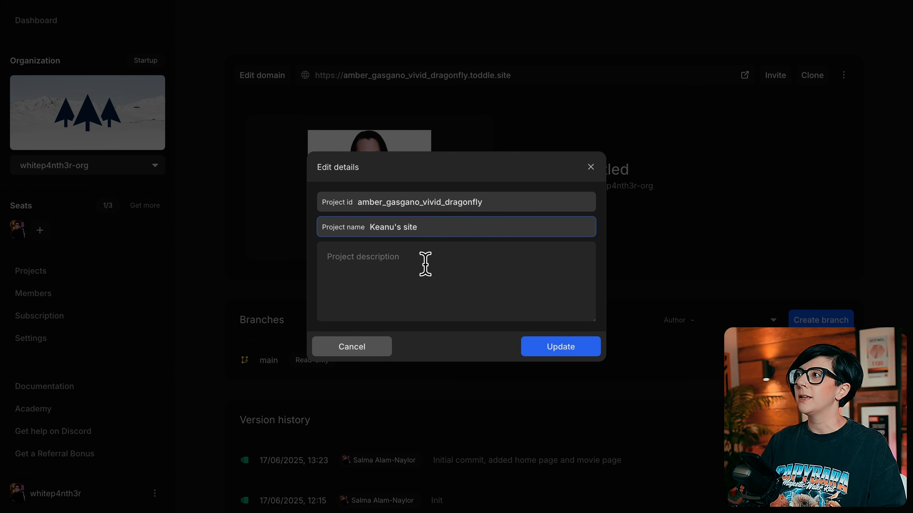
type("Whoa!")
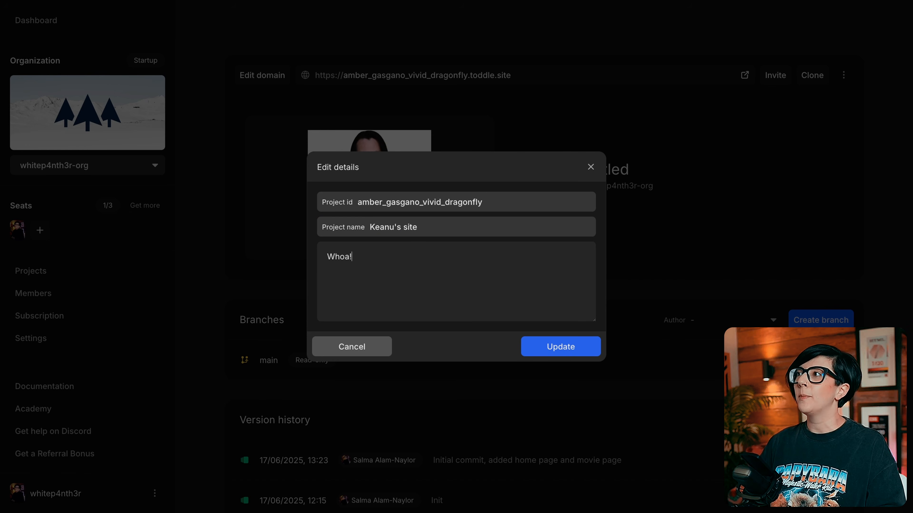
left_click(587, 348)
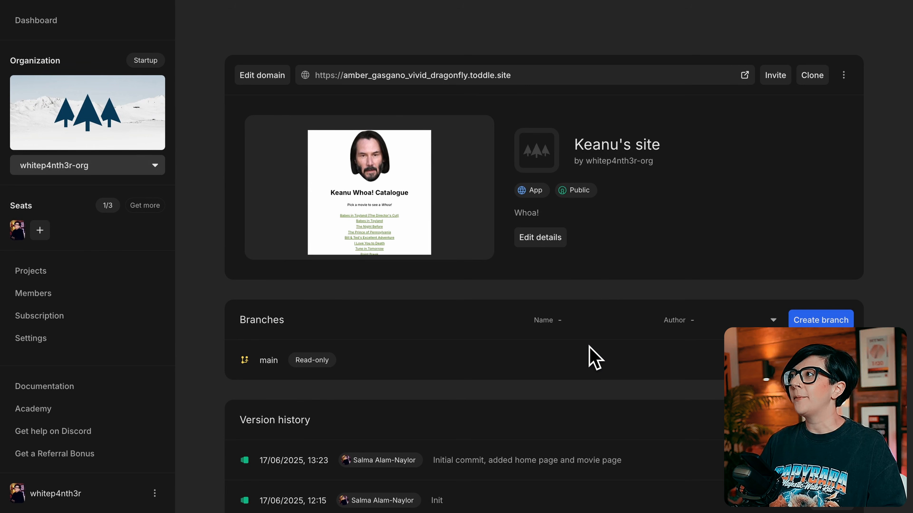